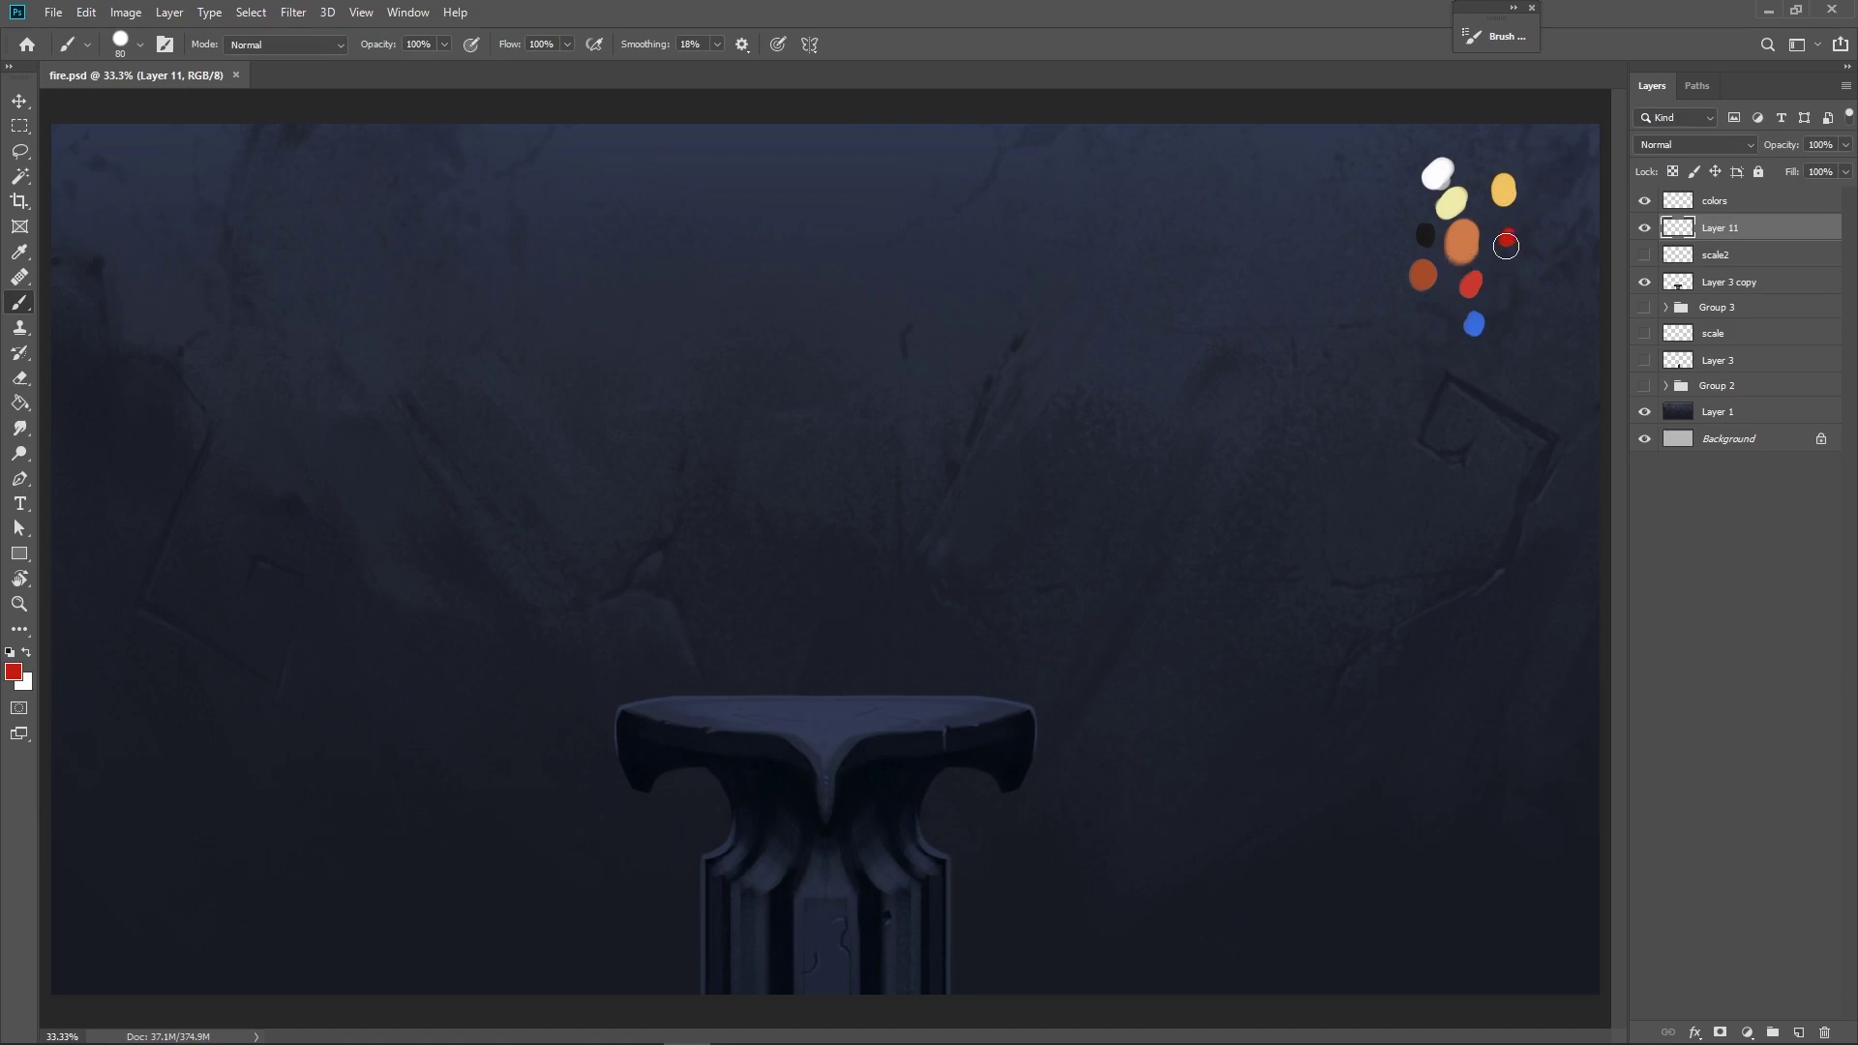
left_click_drag(1510, 198, 1534, 257)
key("ctrl+z")
left_click(1503, 191, "alt")
left_click(1534, 183)
key("ctrl+z")
Sample the red swatch from the palette and enlarge the Hard Round Pressure Opacity brush to 300 px.
left_click(1473, 283, "alt")
key("bracketright")
key("bracketright")
key("bracketright")
key("bracketright")
key("bracketright")
key("bracketright")
right_click(827, 440)
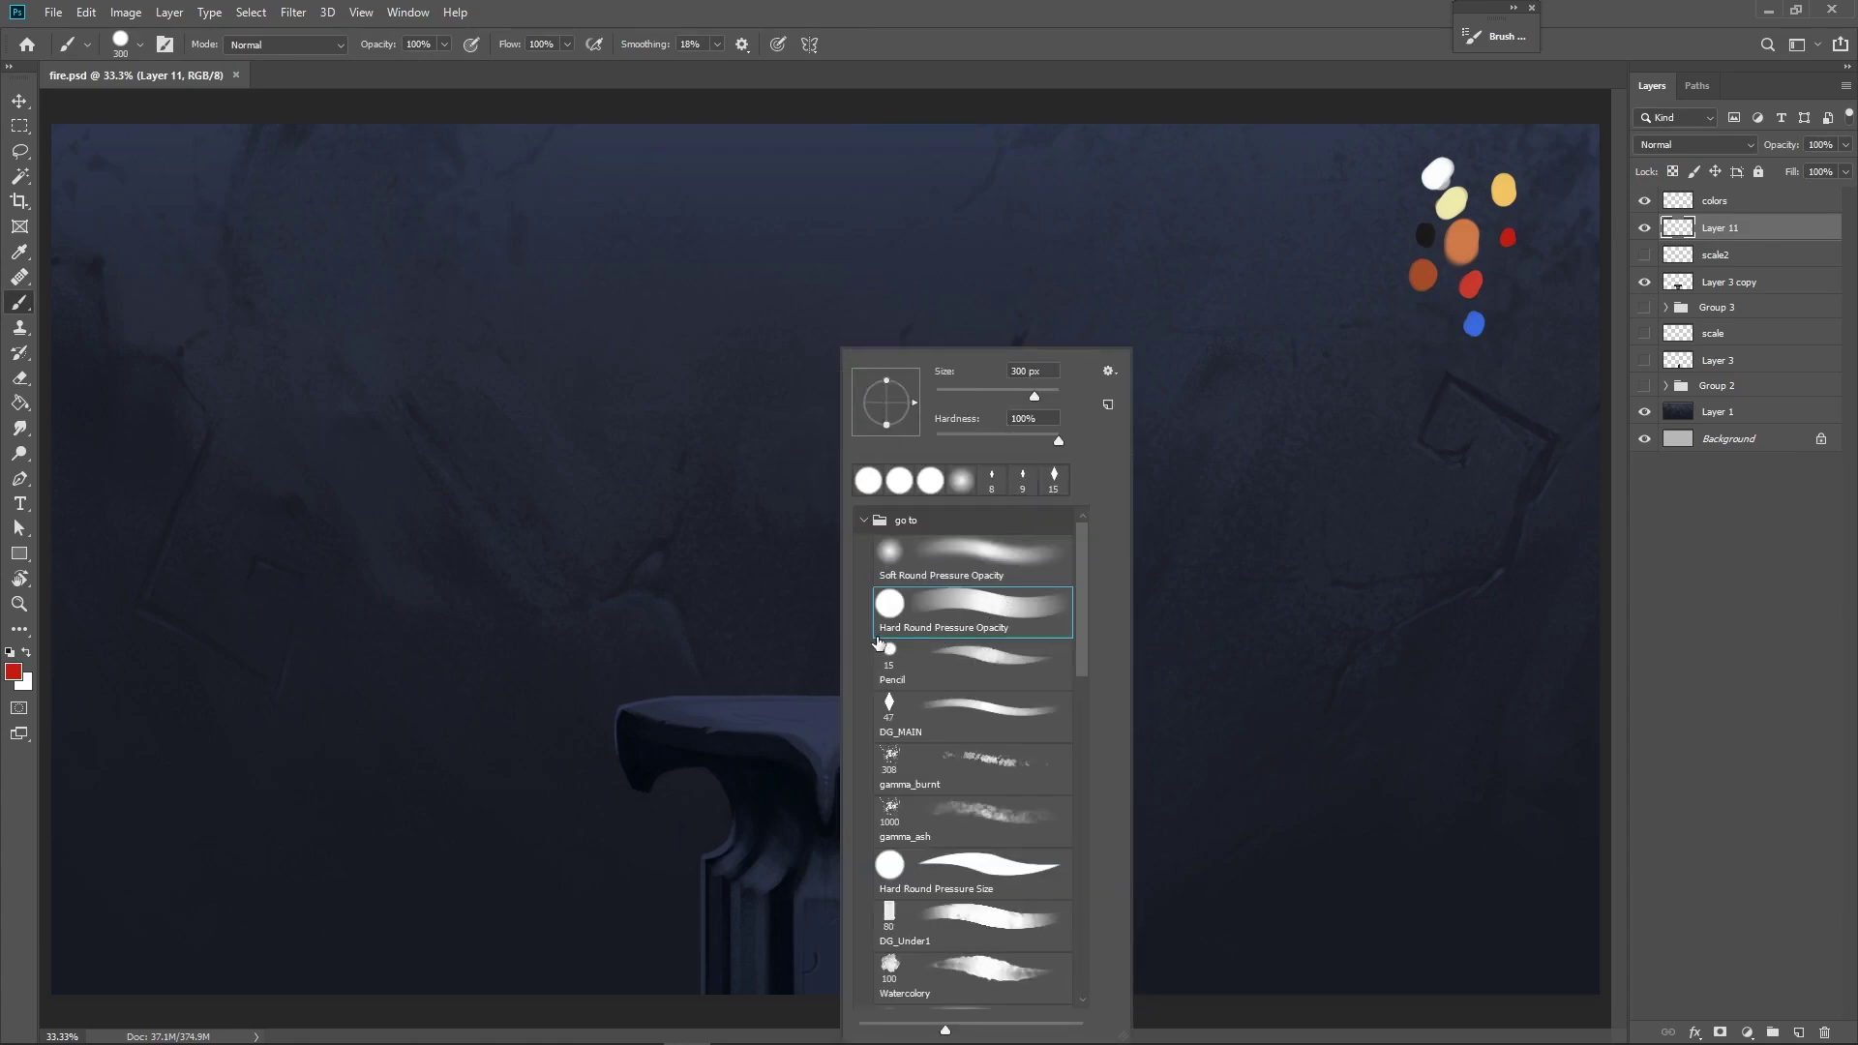
left_click(938, 52)
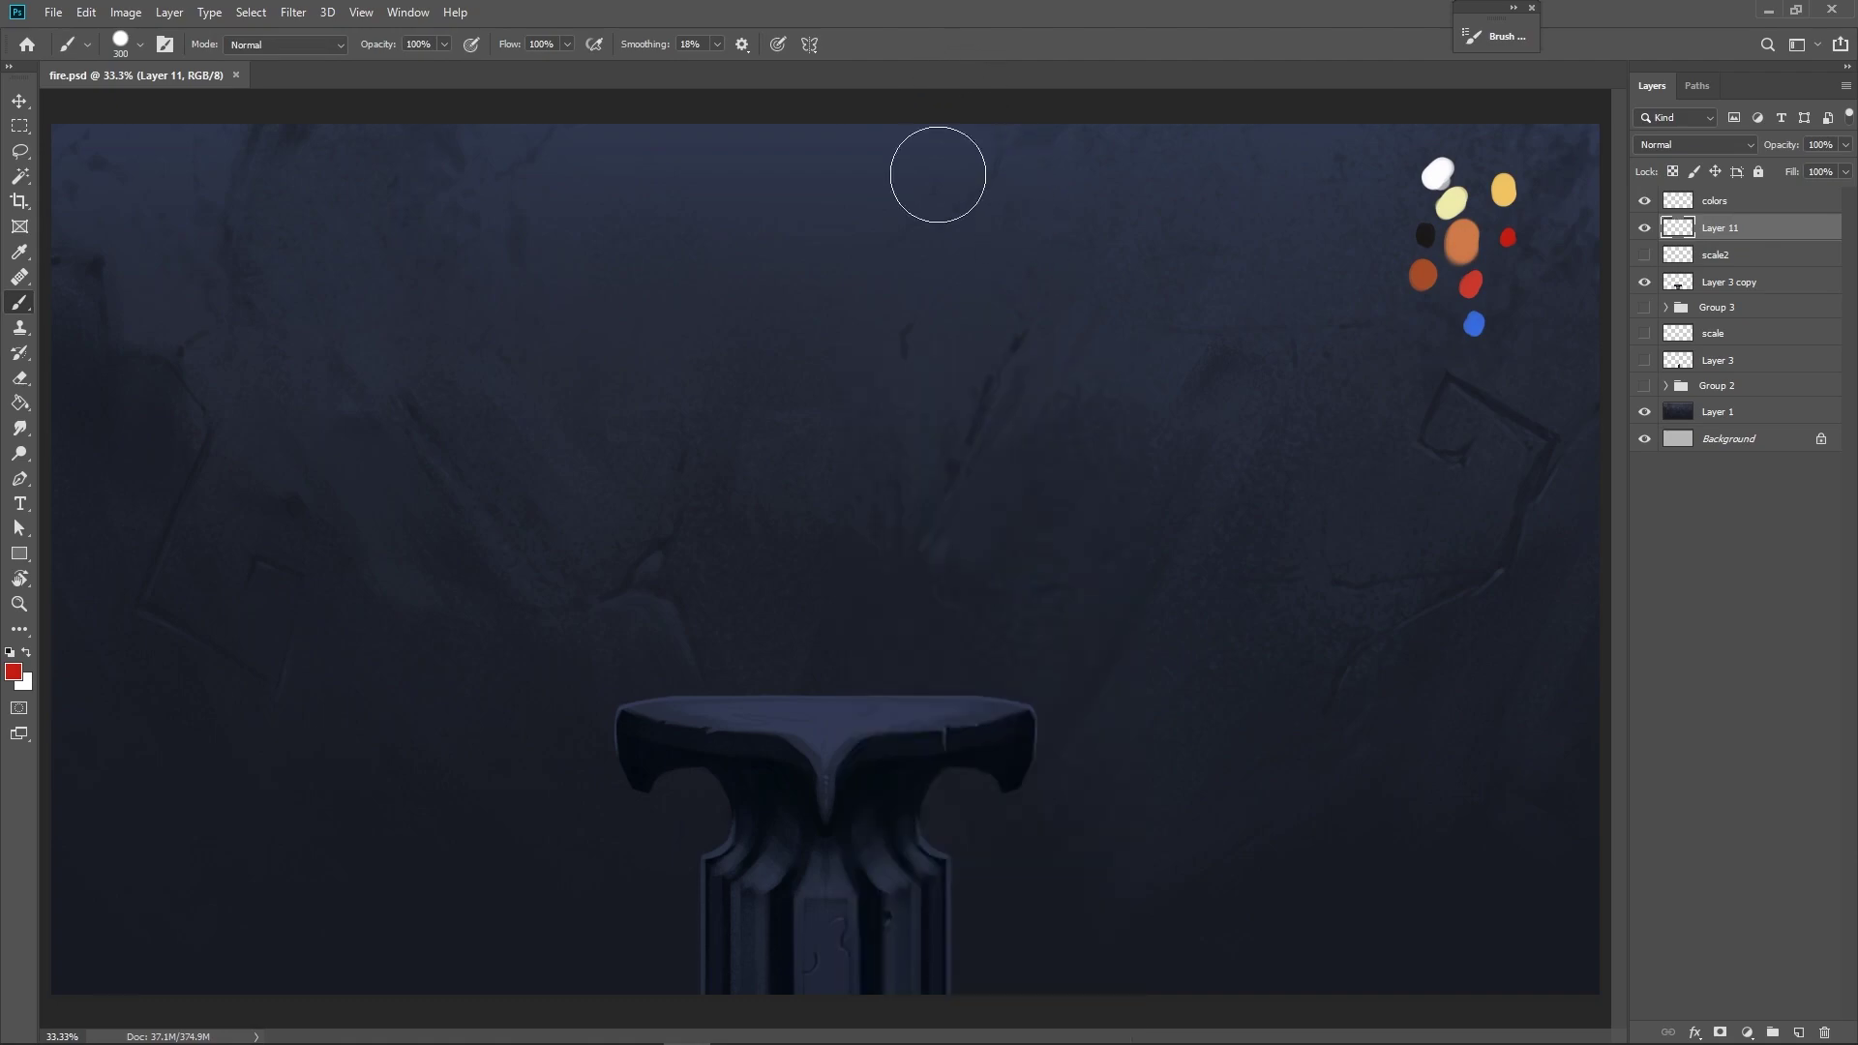
Try out the brush's pressure opacity with wavy red test strokes over the wall, then undo them.
mouse_move(711, 363)
left_mouse_down()
mouse_move(750, 226)
mouse_move(824, 296)
mouse_move(793, 487)
mouse_move(887, 402)
mouse_move(905, 263)
mouse_move(990, 299)
mouse_move(953, 500)
mouse_move(1052, 462)
mouse_move(1068, 250)
mouse_move(1173, 325)
mouse_move(1136, 568)
left_mouse_up()
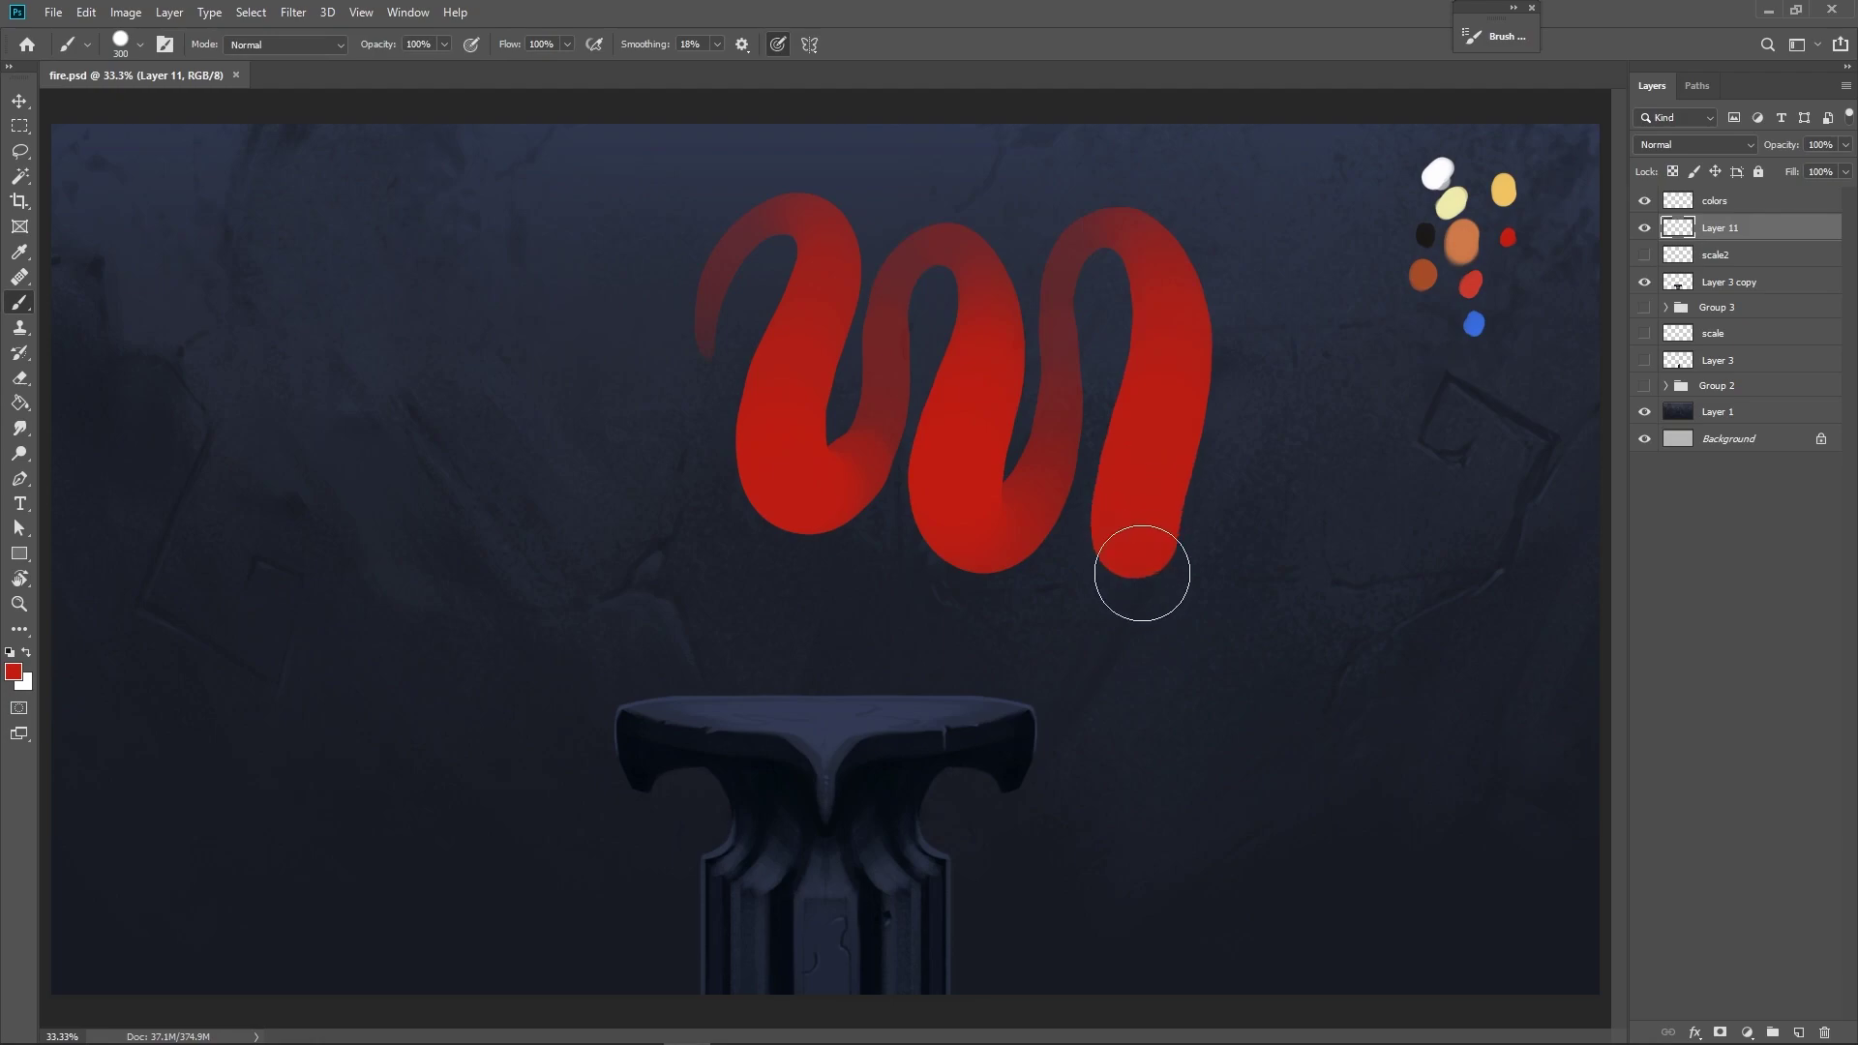
key("ctrl+z")
mouse_move(661, 447)
left_mouse_down()
mouse_move(666, 282)
mouse_move(813, 249)
mouse_move(788, 469)
mouse_move(900, 440)
mouse_move(921, 236)
mouse_move(1029, 255)
mouse_move(999, 482)
mouse_move(1089, 504)
mouse_move(1135, 261)
mouse_move(1220, 551)
left_mouse_up()
key("ctrl+z")
key("bracketleft")
key("bracketleft")
key("bracketleft")
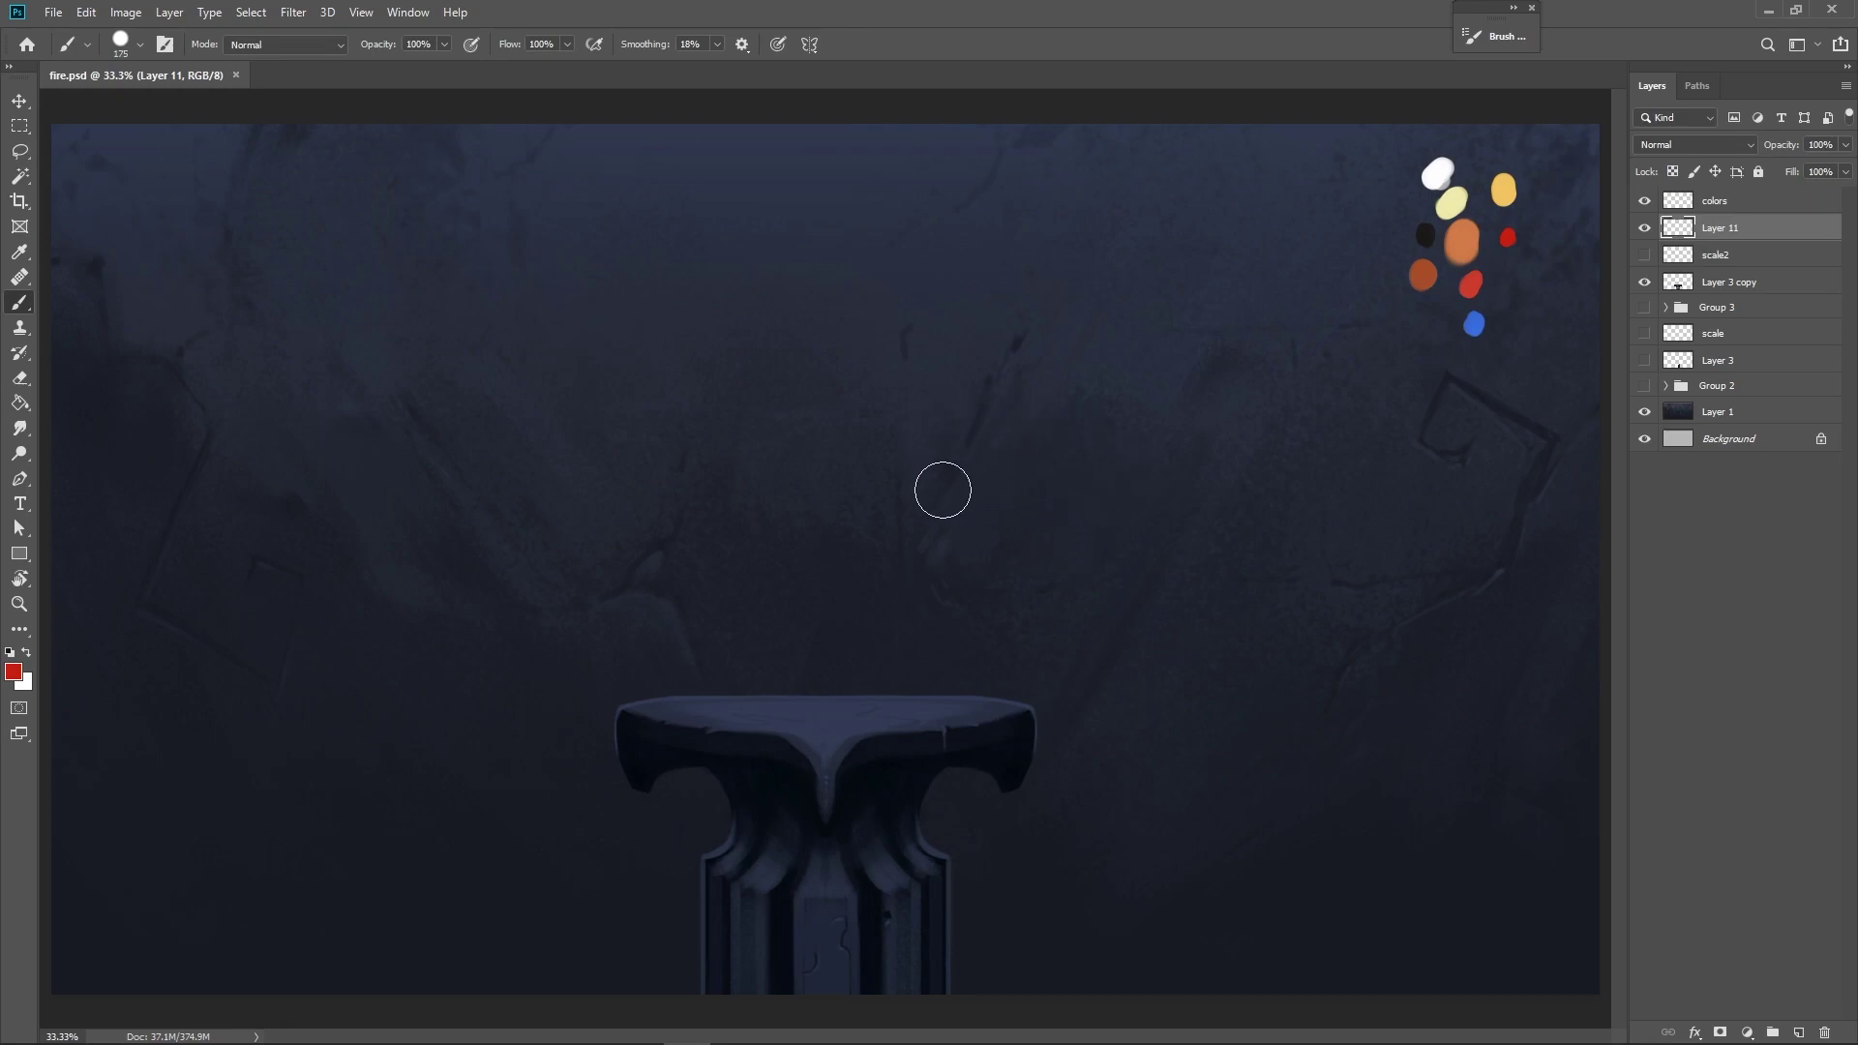
Show the scale2 layer to examine the small candle flame as a size reference, then hide it again.
key("bracketright")
key("bracketright")
key("bracketright")
key("bracketright")
key("bracketright")
key("bracketright")
left_click(1645, 255)
left_click(1645, 281)
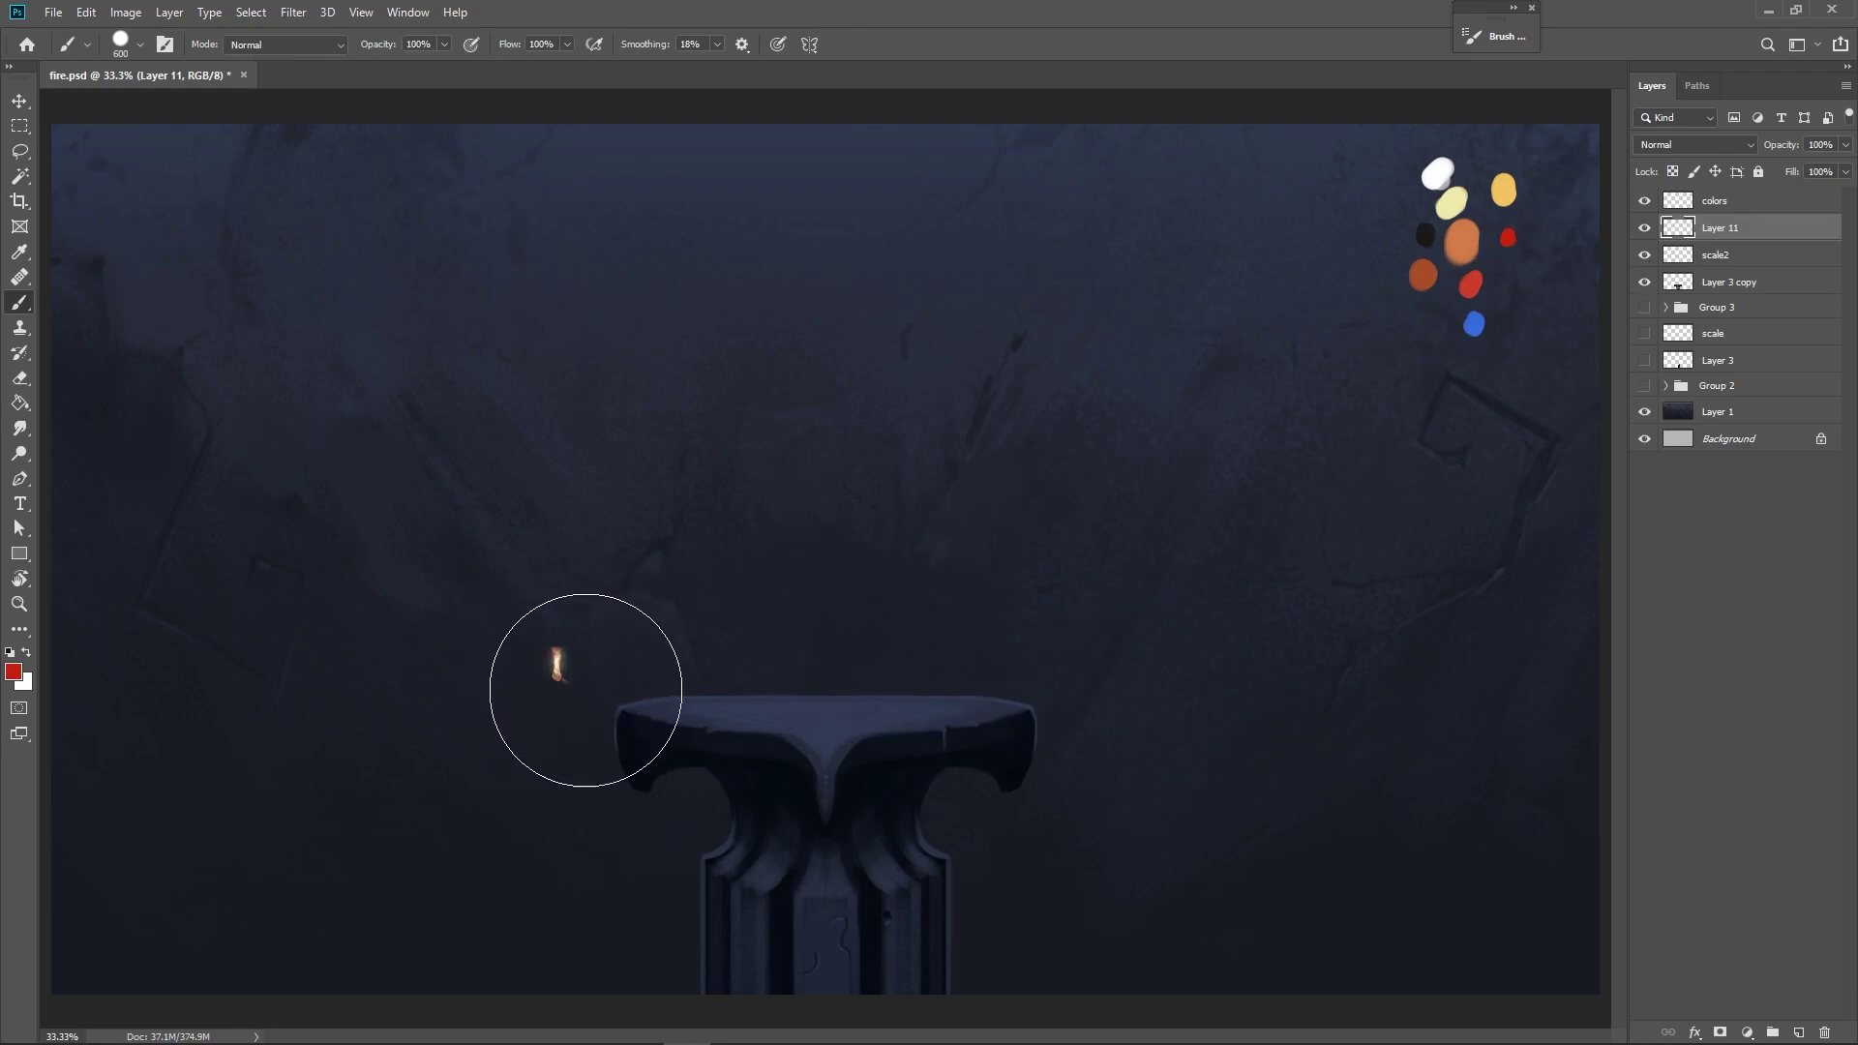
key("v")
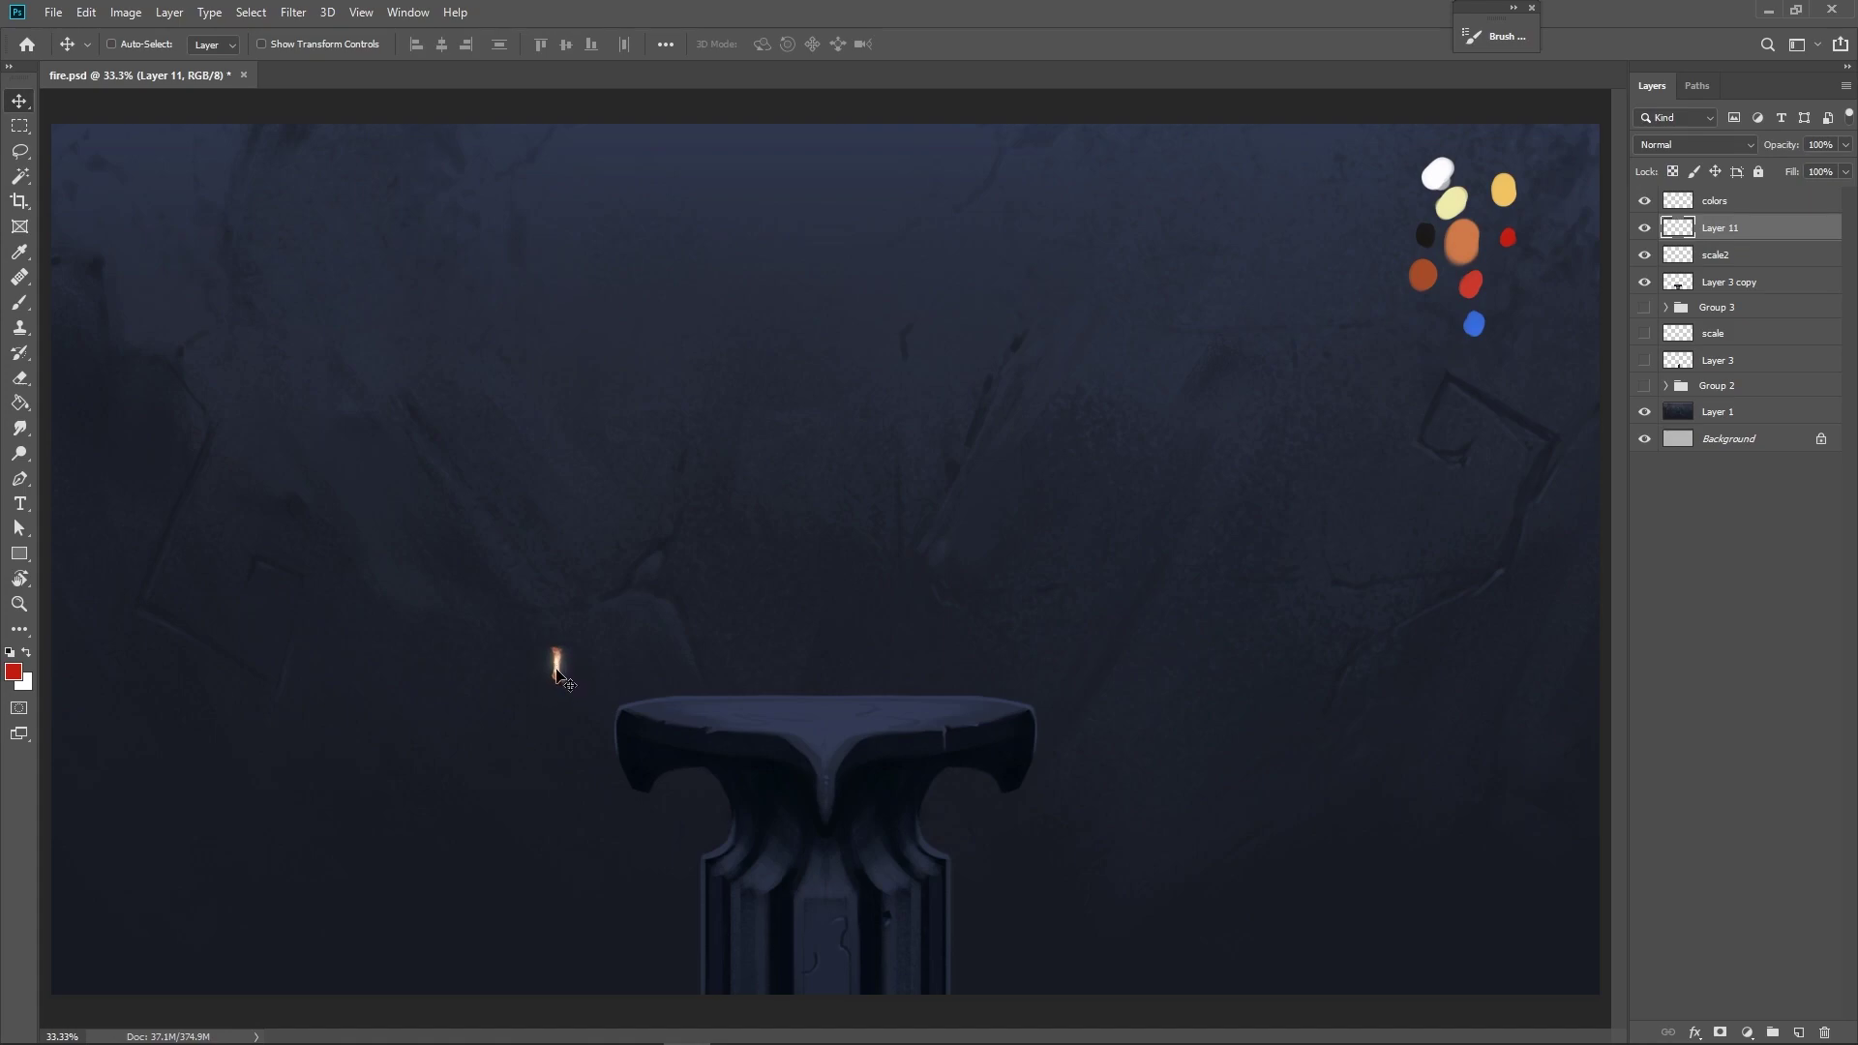
left_click(1644, 254)
Block in a large right-leaning red flame mass above the pedestal on Layer 11, using brush sizes of 500 and 250 px.
key("b")
key("bracketleft")
key("bracketleft")
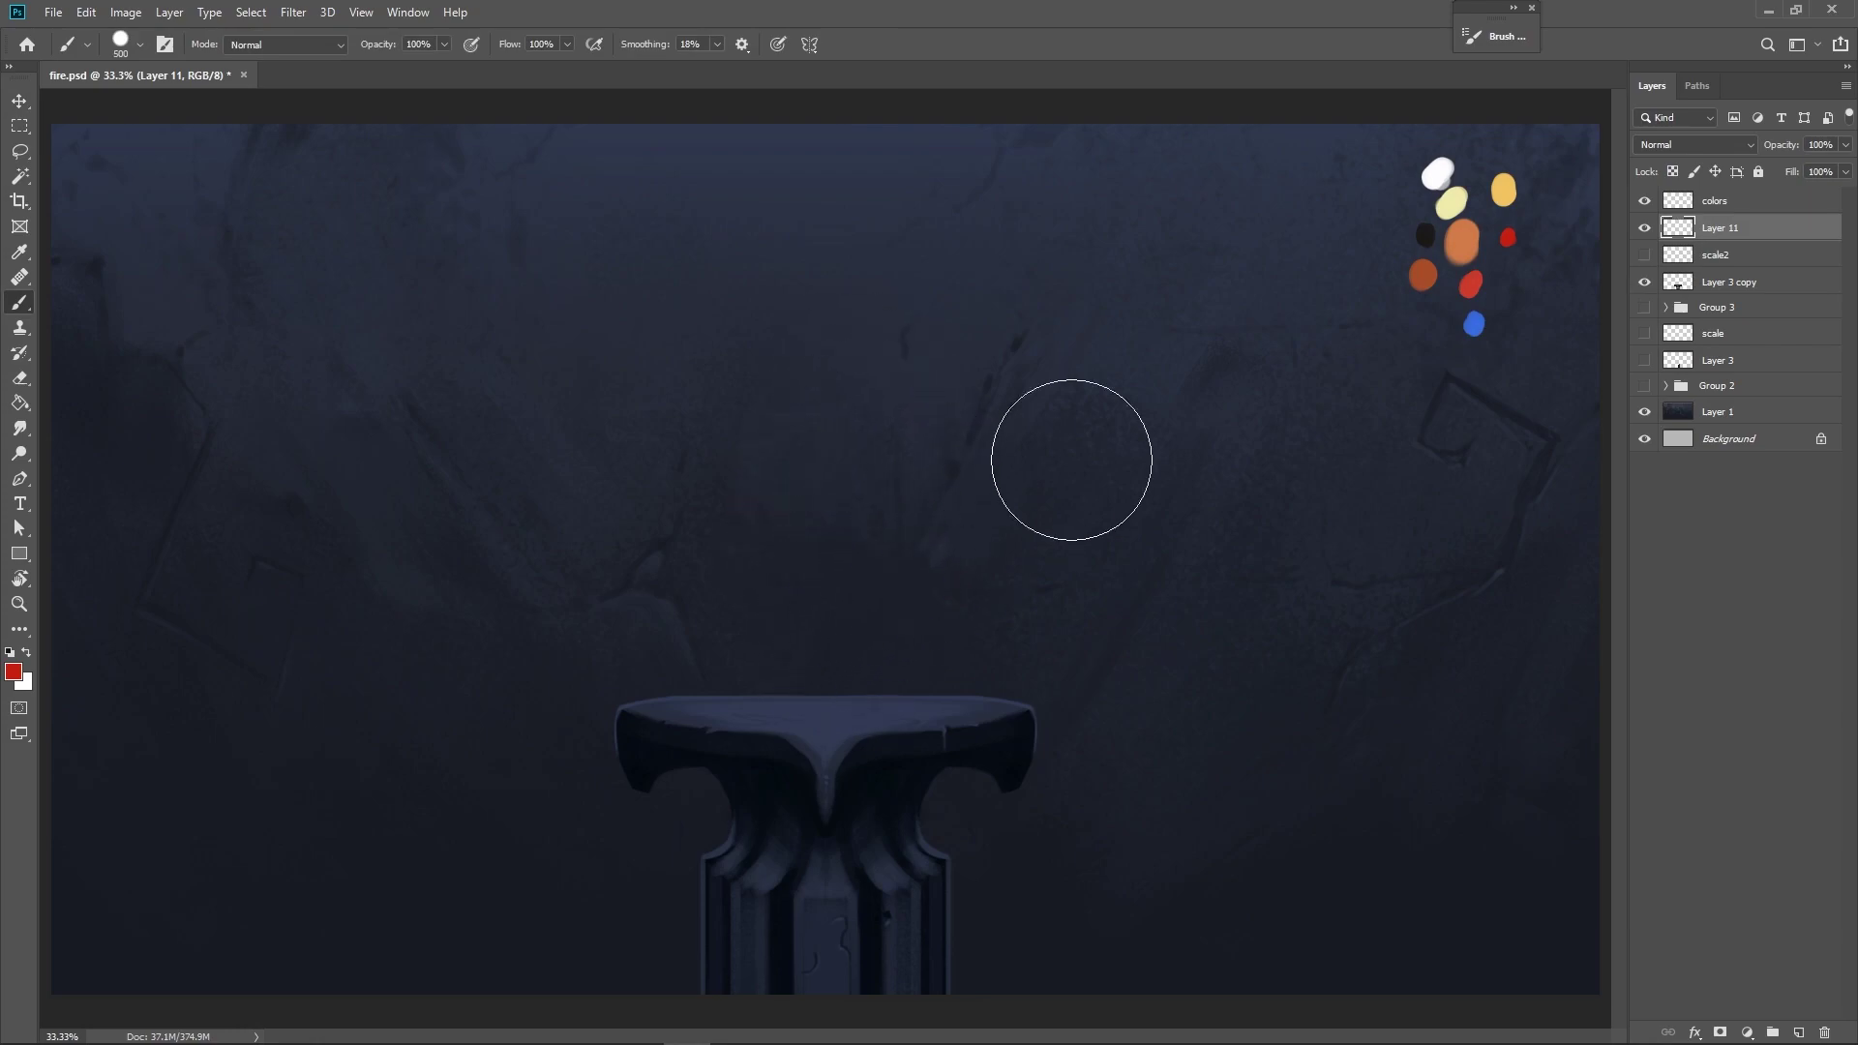
left_click(1470, 284, "alt")
mouse_move(833, 664)
left_mouse_down()
mouse_move(884, 640)
mouse_move(880, 603)
mouse_move(915, 574)
mouse_move(914, 501)
mouse_move(796, 496)
mouse_move(781, 458)
mouse_move(949, 359)
mouse_move(1073, 251)
mouse_move(1030, 219)
mouse_move(996, 270)
left_mouse_up()
mouse_move(899, 501)
left_mouse_down()
mouse_move(899, 549)
mouse_move(737, 637)
mouse_move(870, 607)
left_mouse_up()
key("bracketleft")
key("bracketleft")
key("bracketleft")
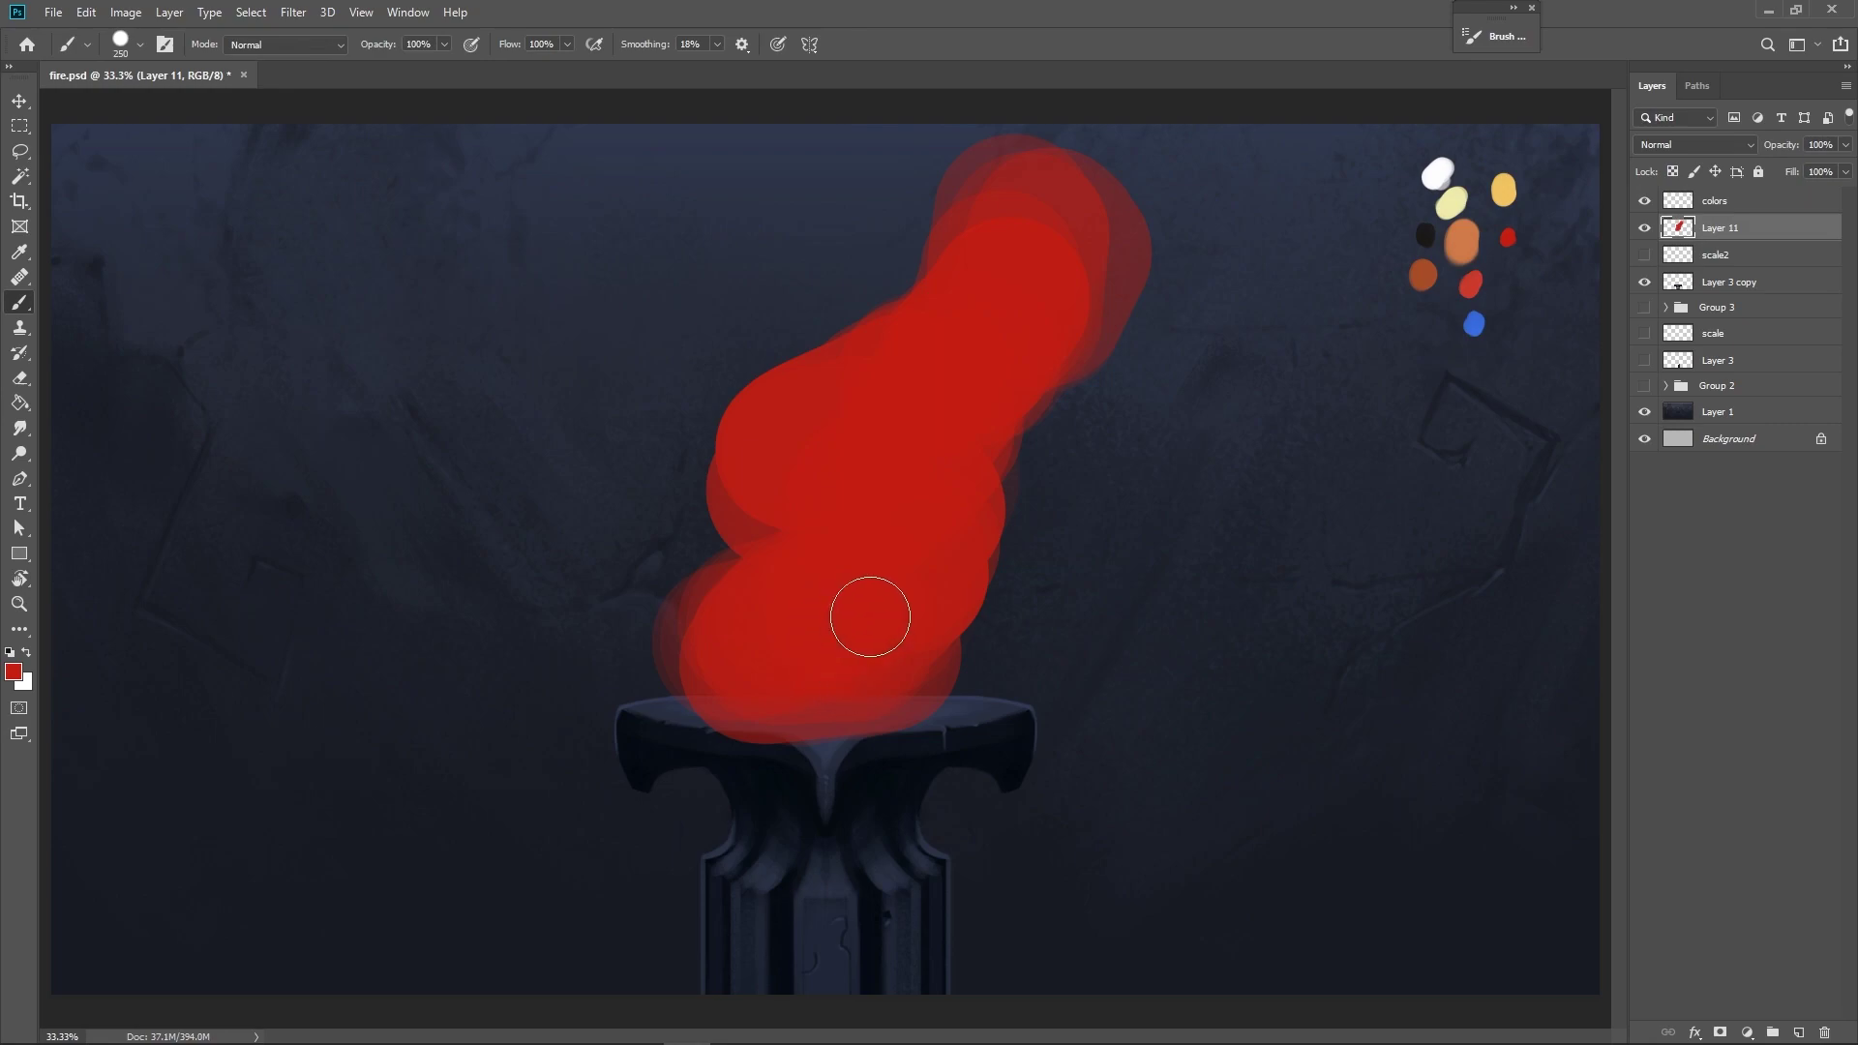
left_click_drag(996, 316, 983, 222)
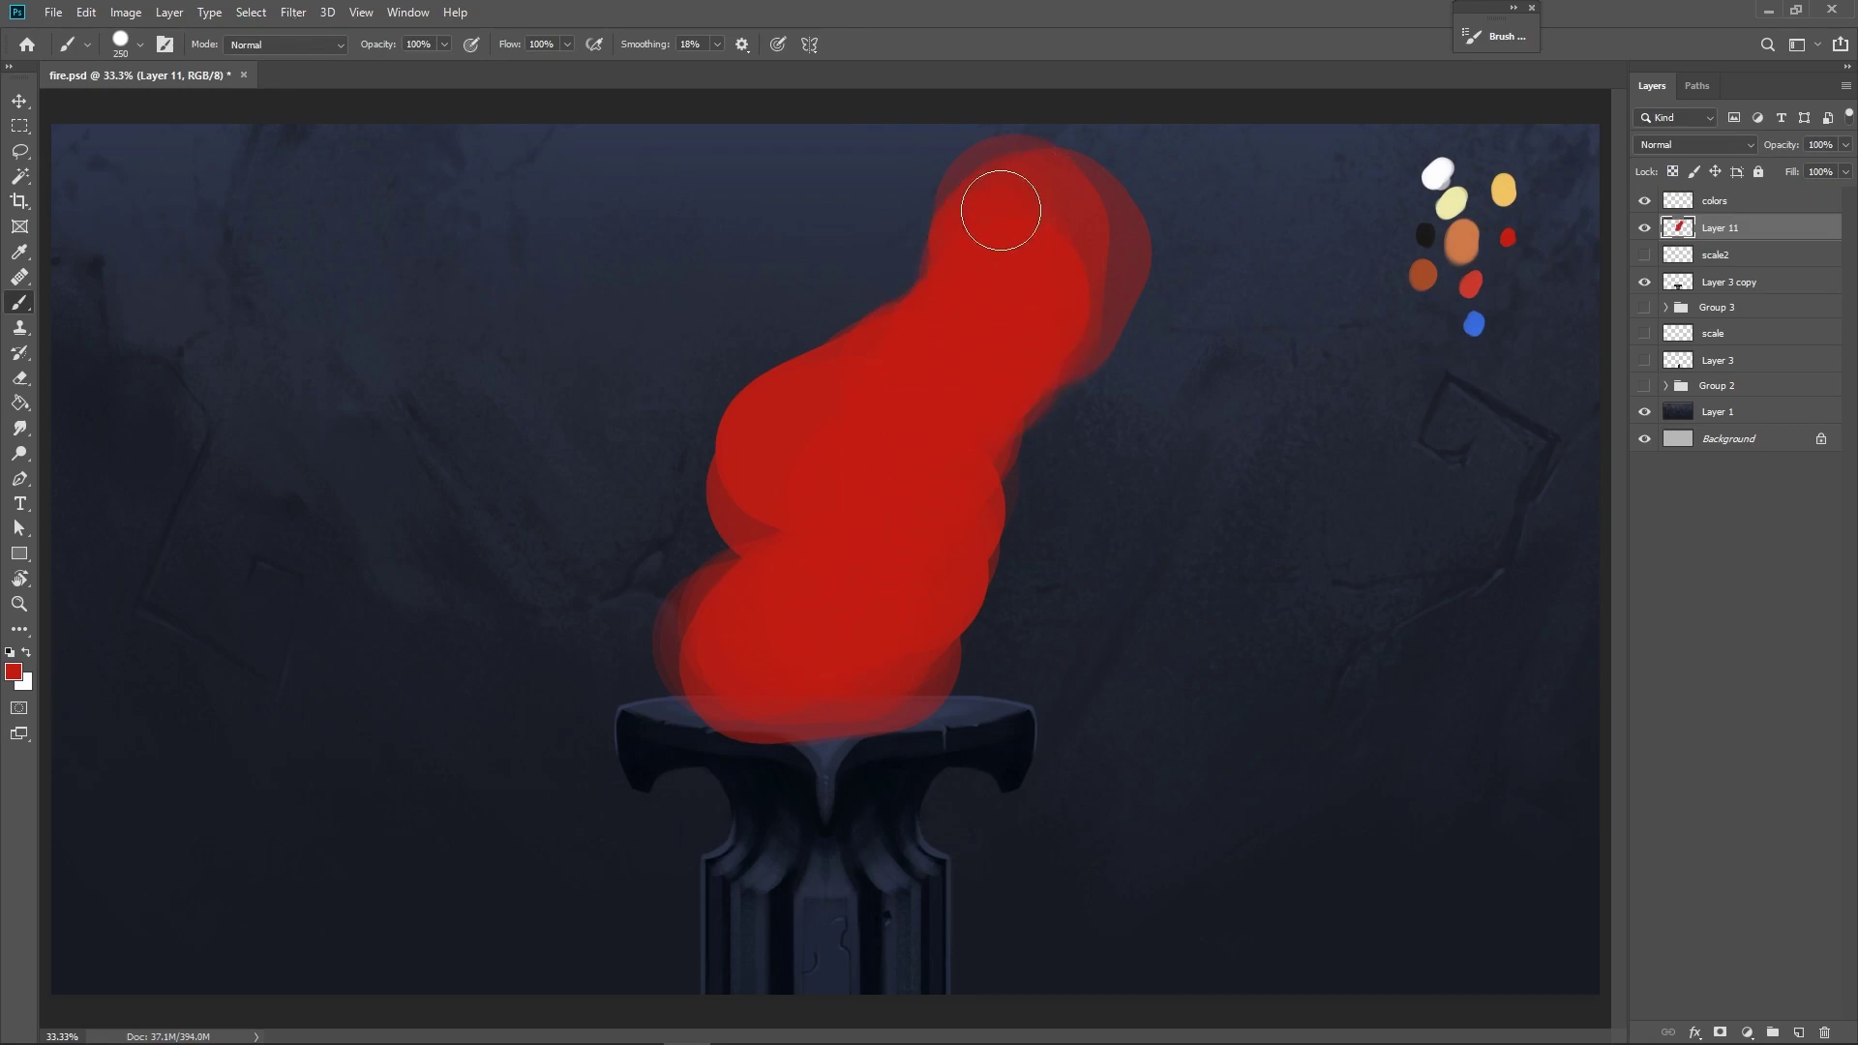
Erase the flame's upper edges with a 150–175 px eraser to taper the tip and scoop both sides.
key("e")
key("bracketright")
key("bracketright")
key("bracketright")
key("bracketright")
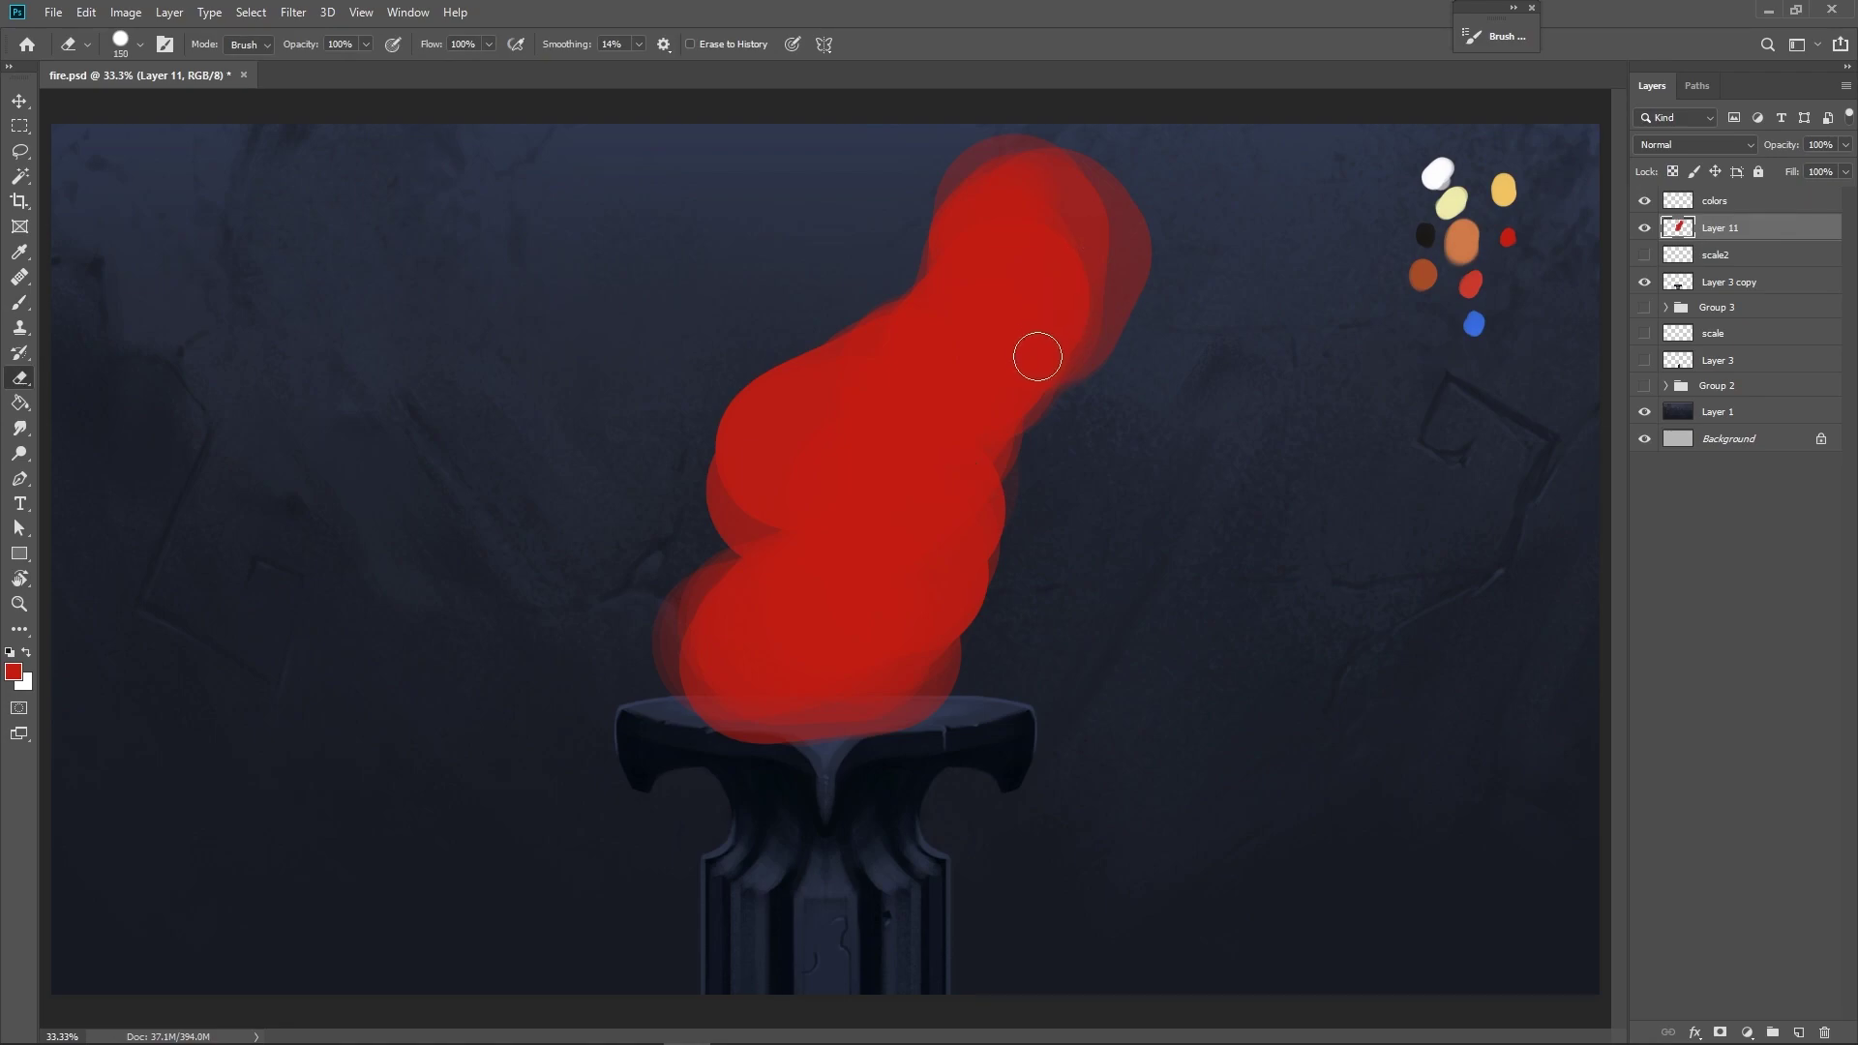
mouse_move(1124, 275)
left_mouse_down()
mouse_move(1119, 184)
mouse_move(1113, 232)
mouse_move(1048, 139)
mouse_move(998, 124)
mouse_move(1045, 127)
mouse_move(907, 250)
left_mouse_up()
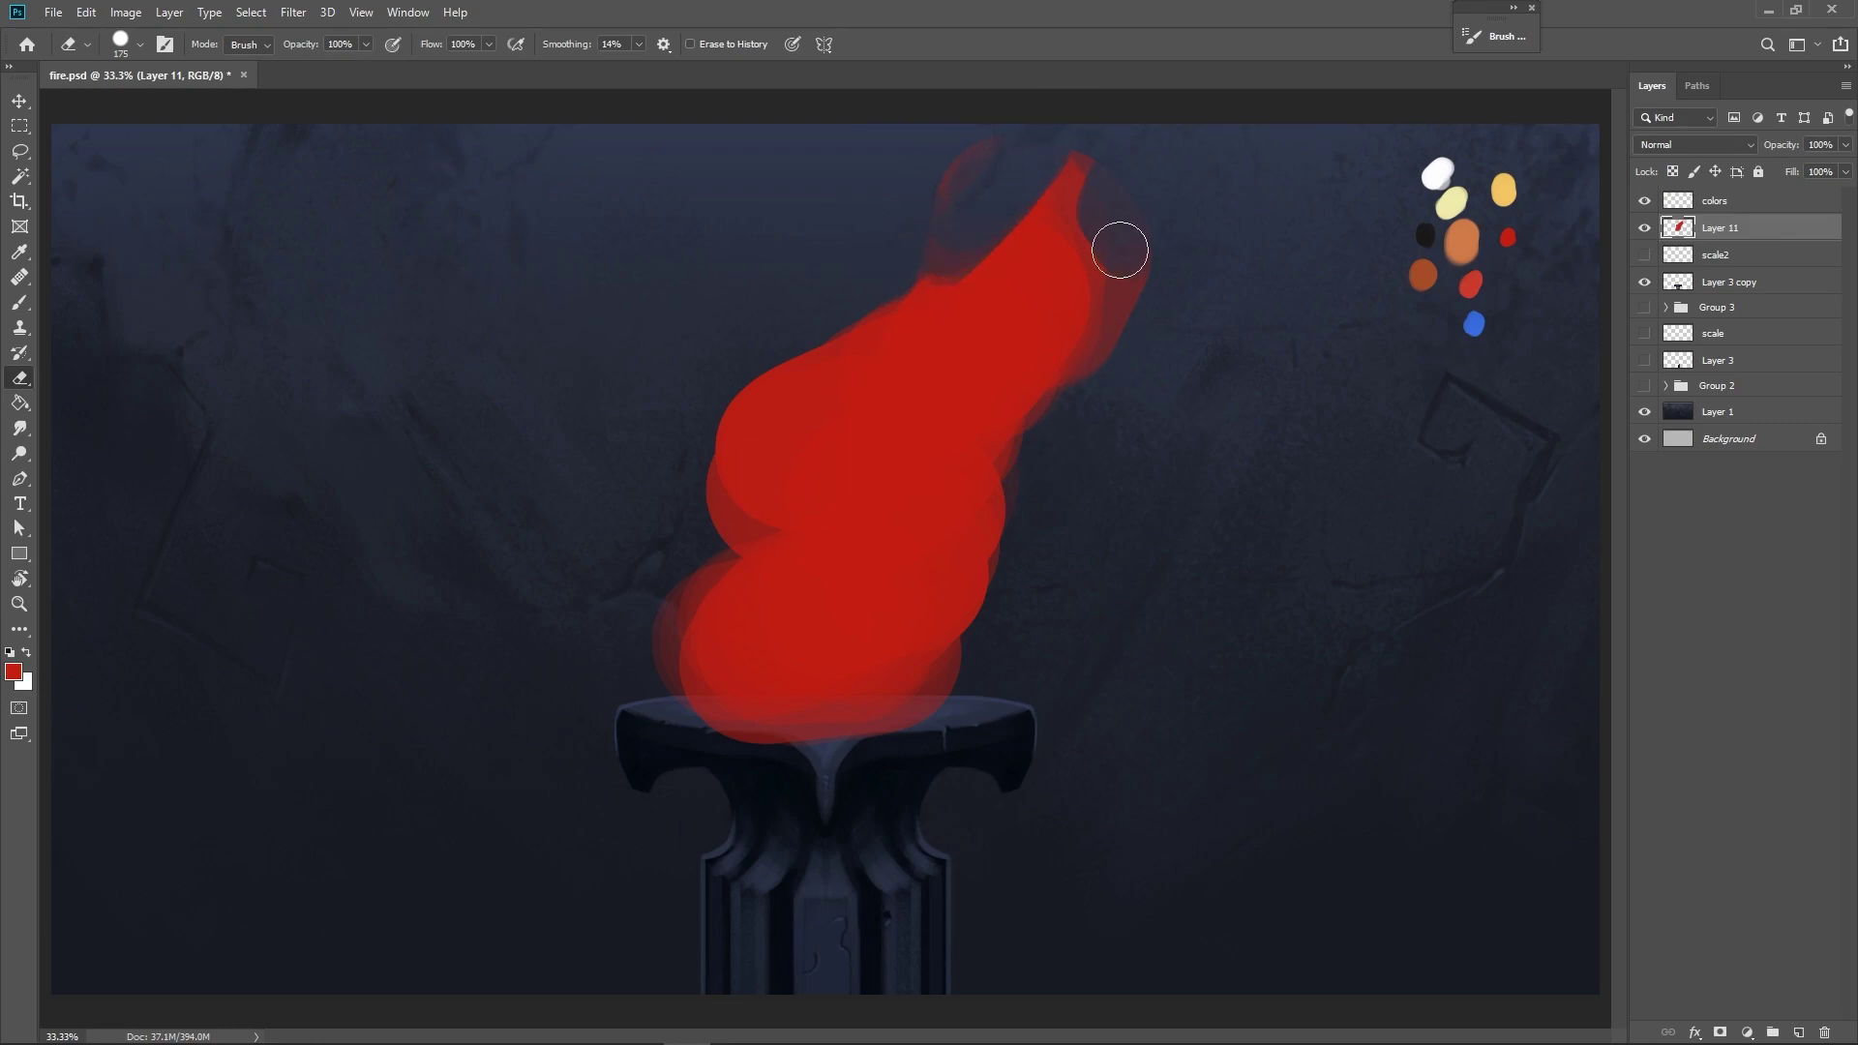
left_click_drag(1105, 359, 1123, 410)
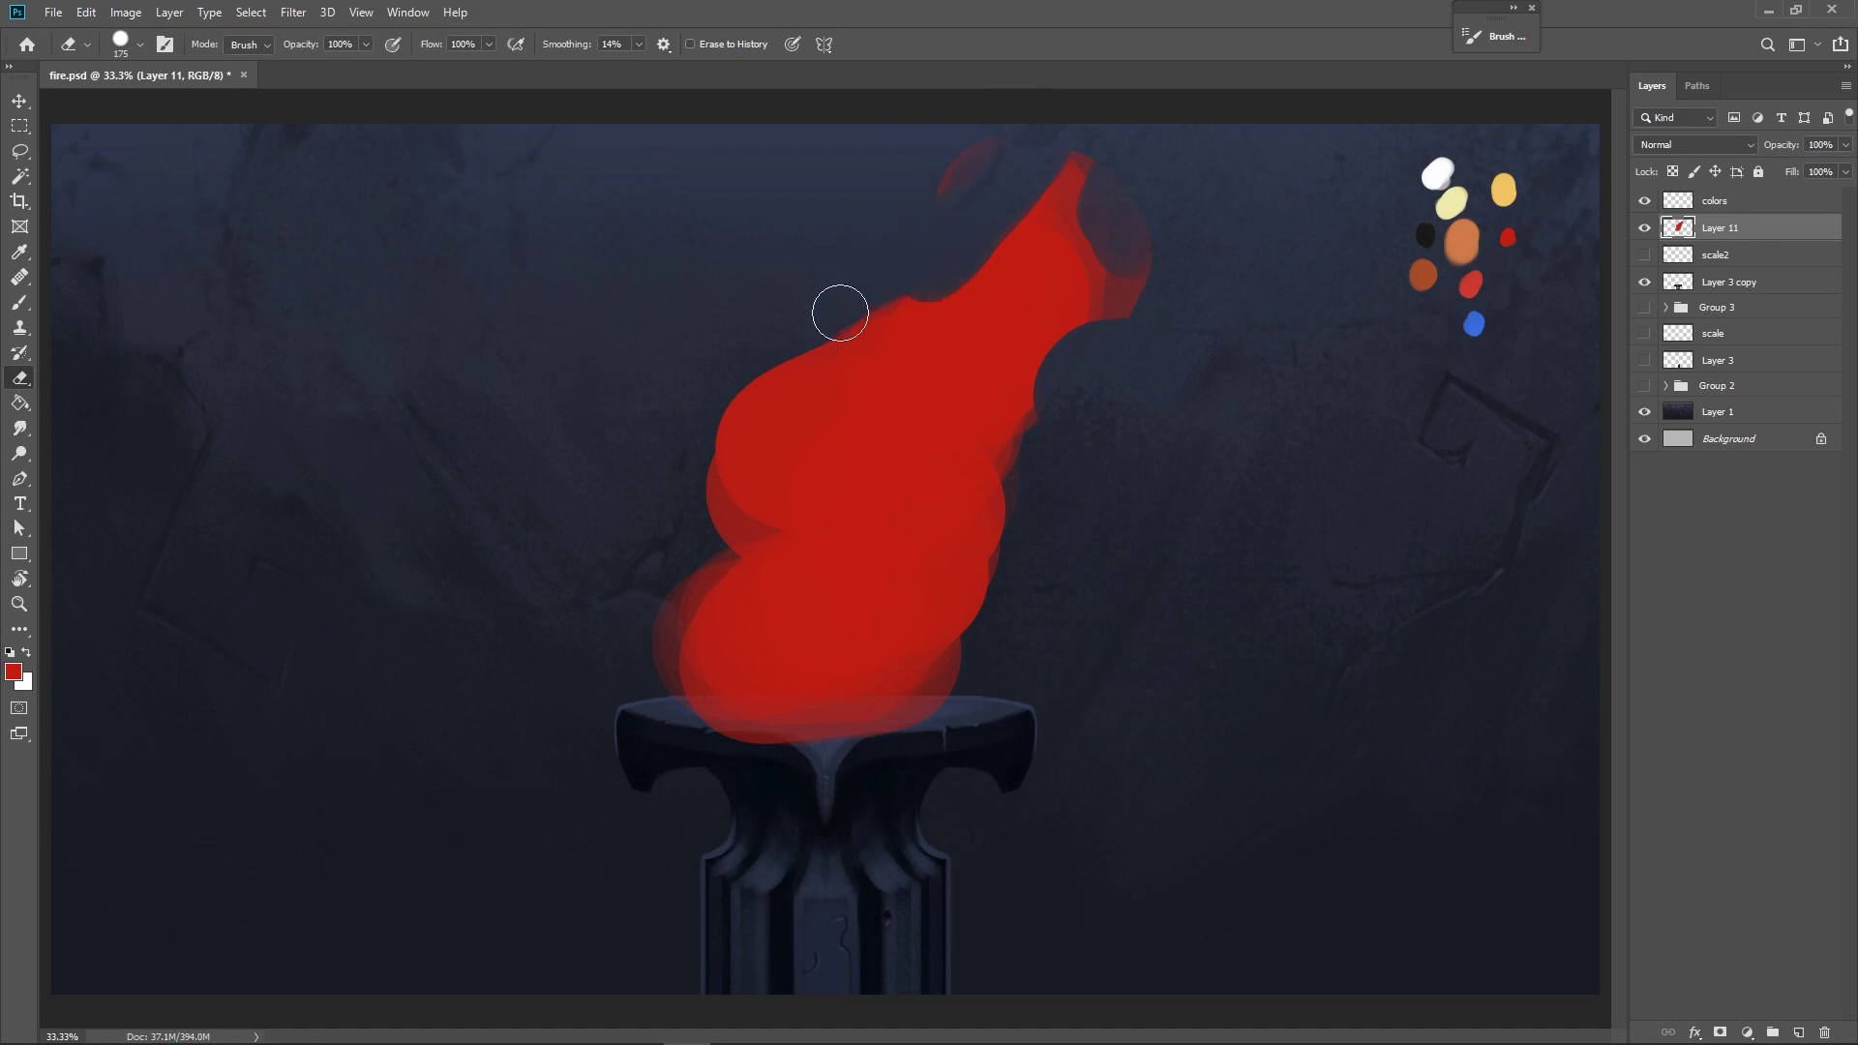
left_click_drag(852, 324, 822, 336)
Try cutting into the flame's upper part with a smaller eraser, then undo that stroke.
key("bracketleft")
key("bracketleft")
key("bracketleft")
key("bracketleft")
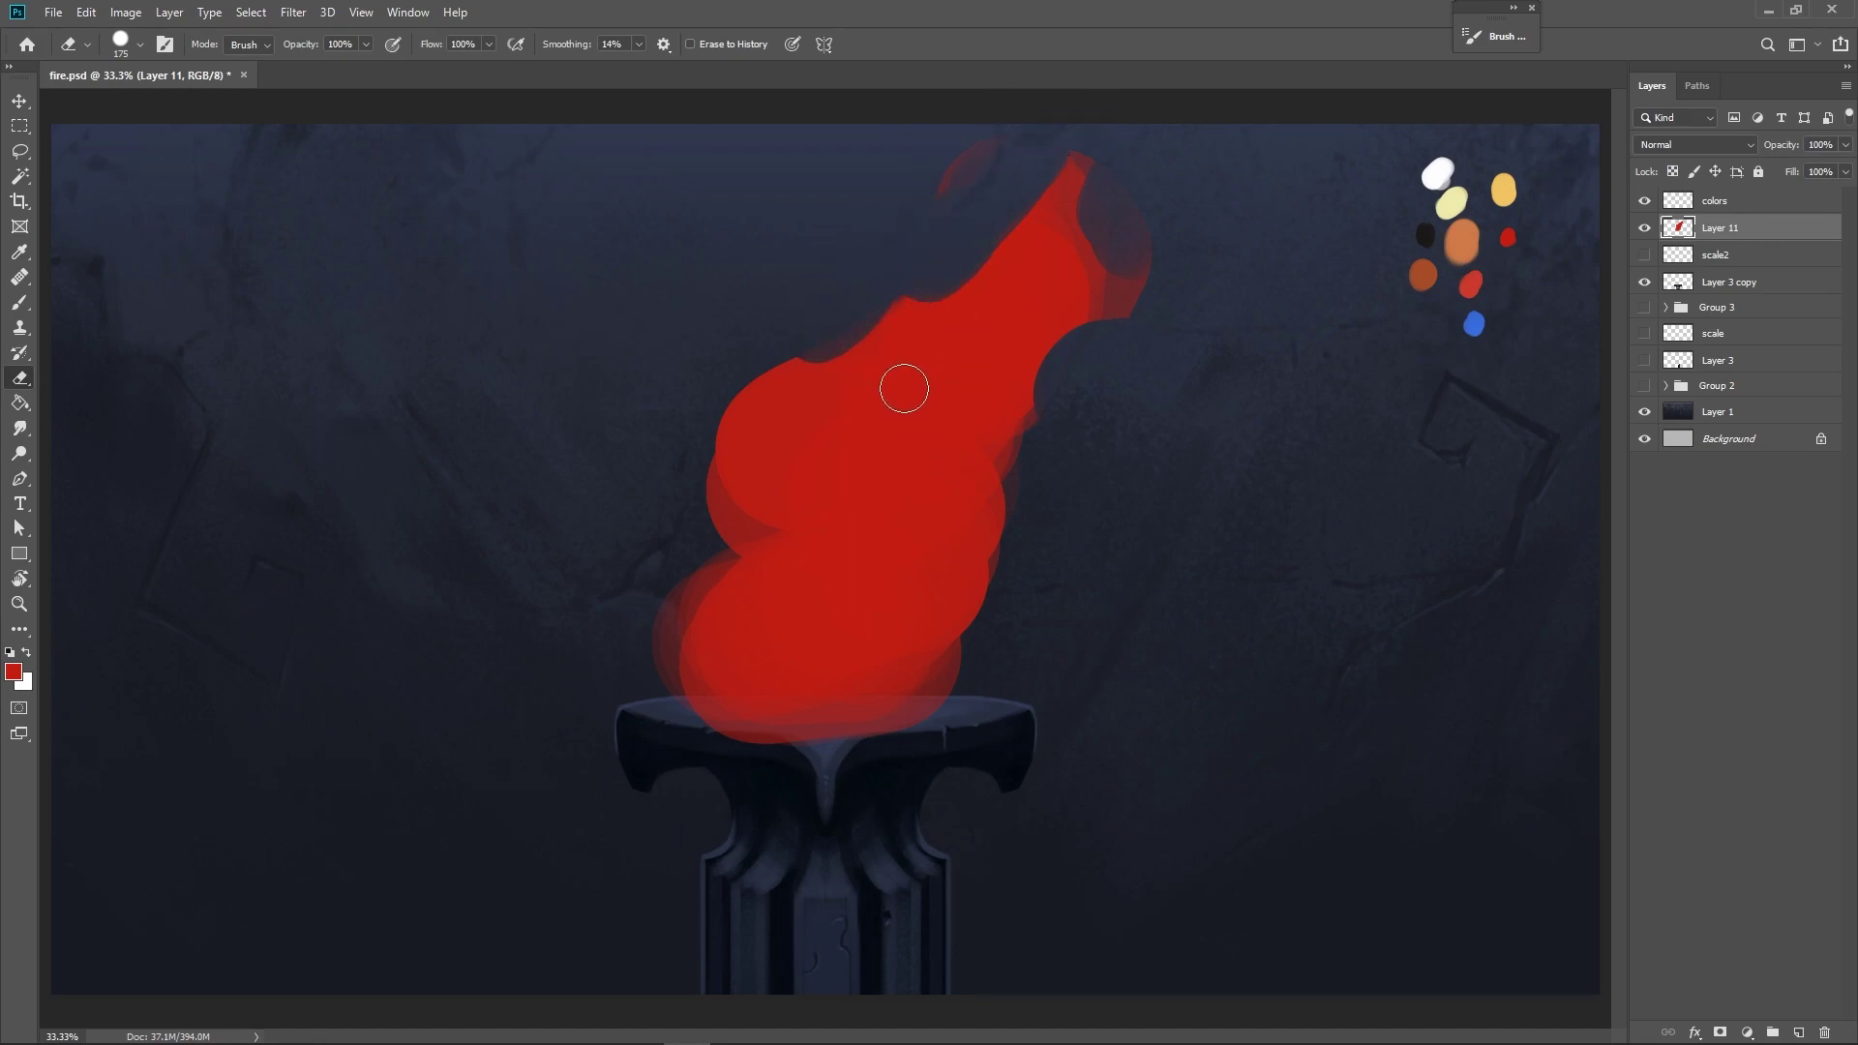
left_click_drag(929, 373, 1000, 236)
key("ctrl+z")
Paint thin curling red wisps off the flame's upper left side with a small brush.
key("b")
key("bracketleft")
key("bracketleft")
key("bracketleft")
key("bracketleft")
key("bracketleft")
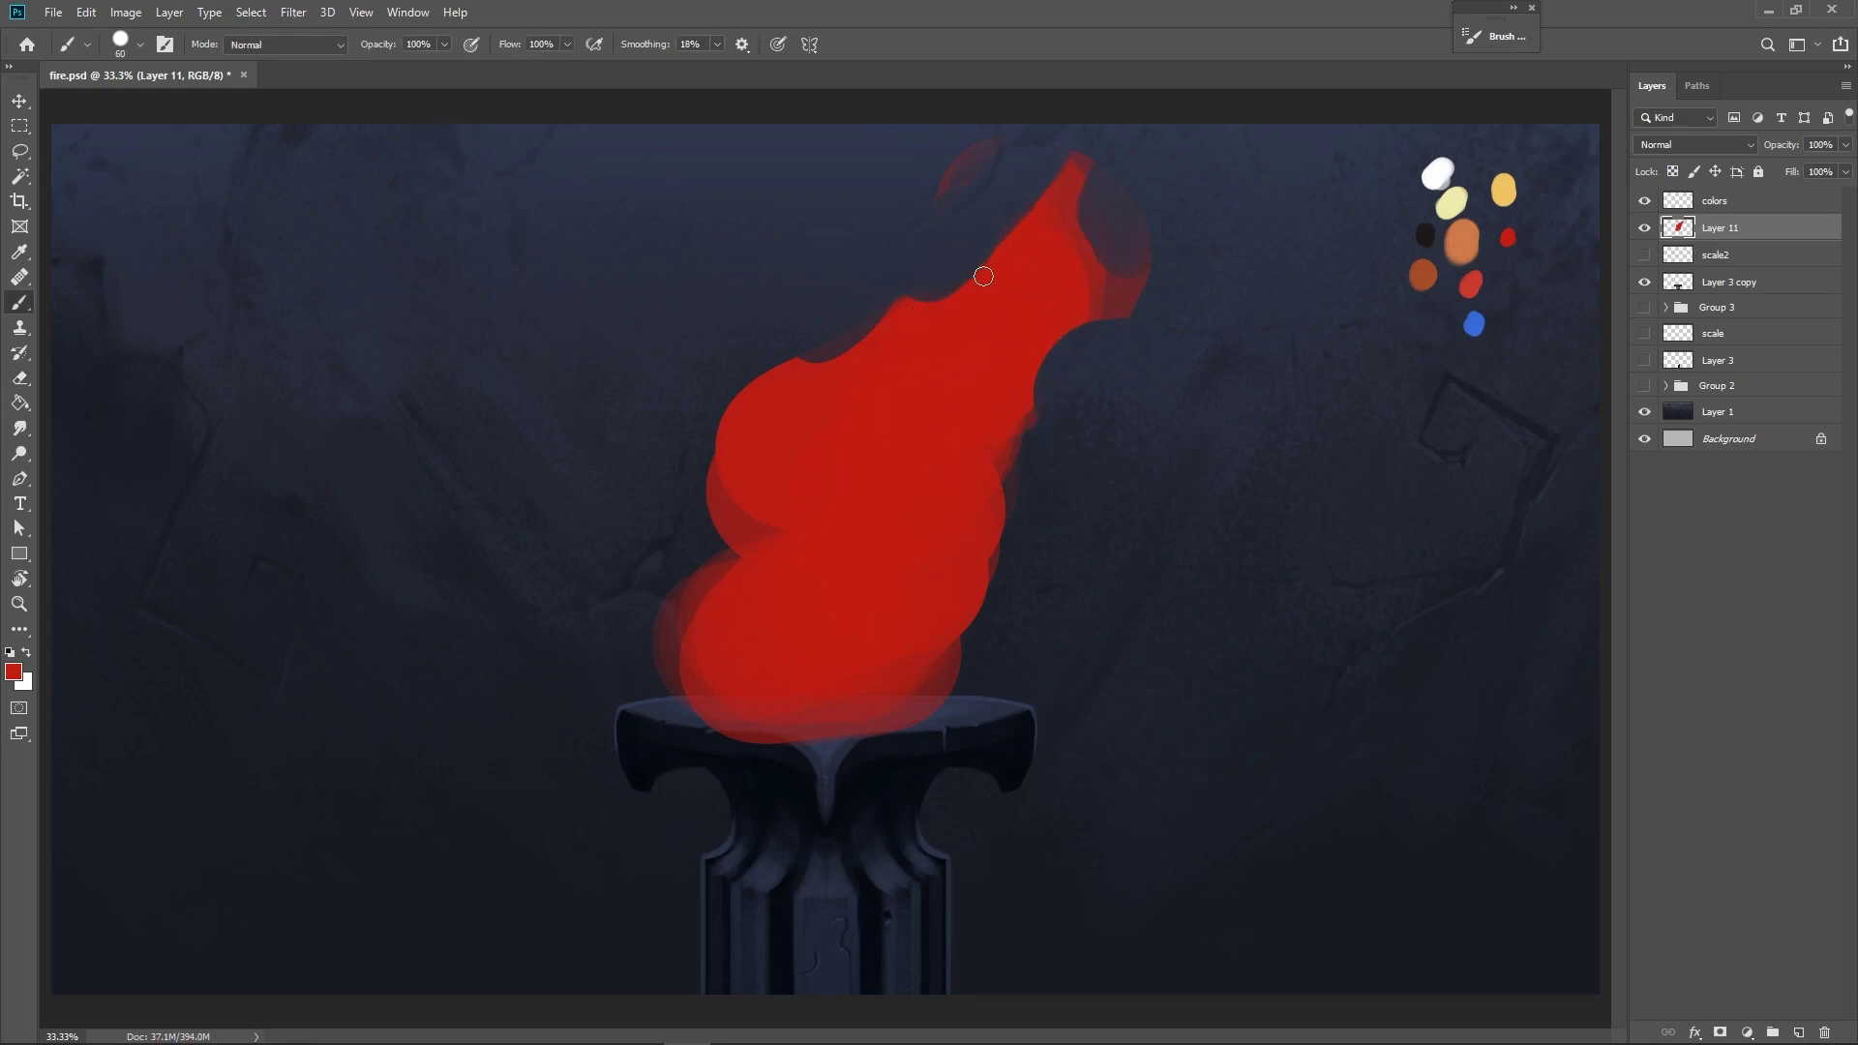
mouse_move(983, 259)
left_mouse_down()
mouse_move(933, 182)
mouse_move(987, 214)
mouse_move(999, 261)
mouse_move(964, 168)
mouse_move(979, 180)
mouse_move(894, 198)
left_mouse_up()
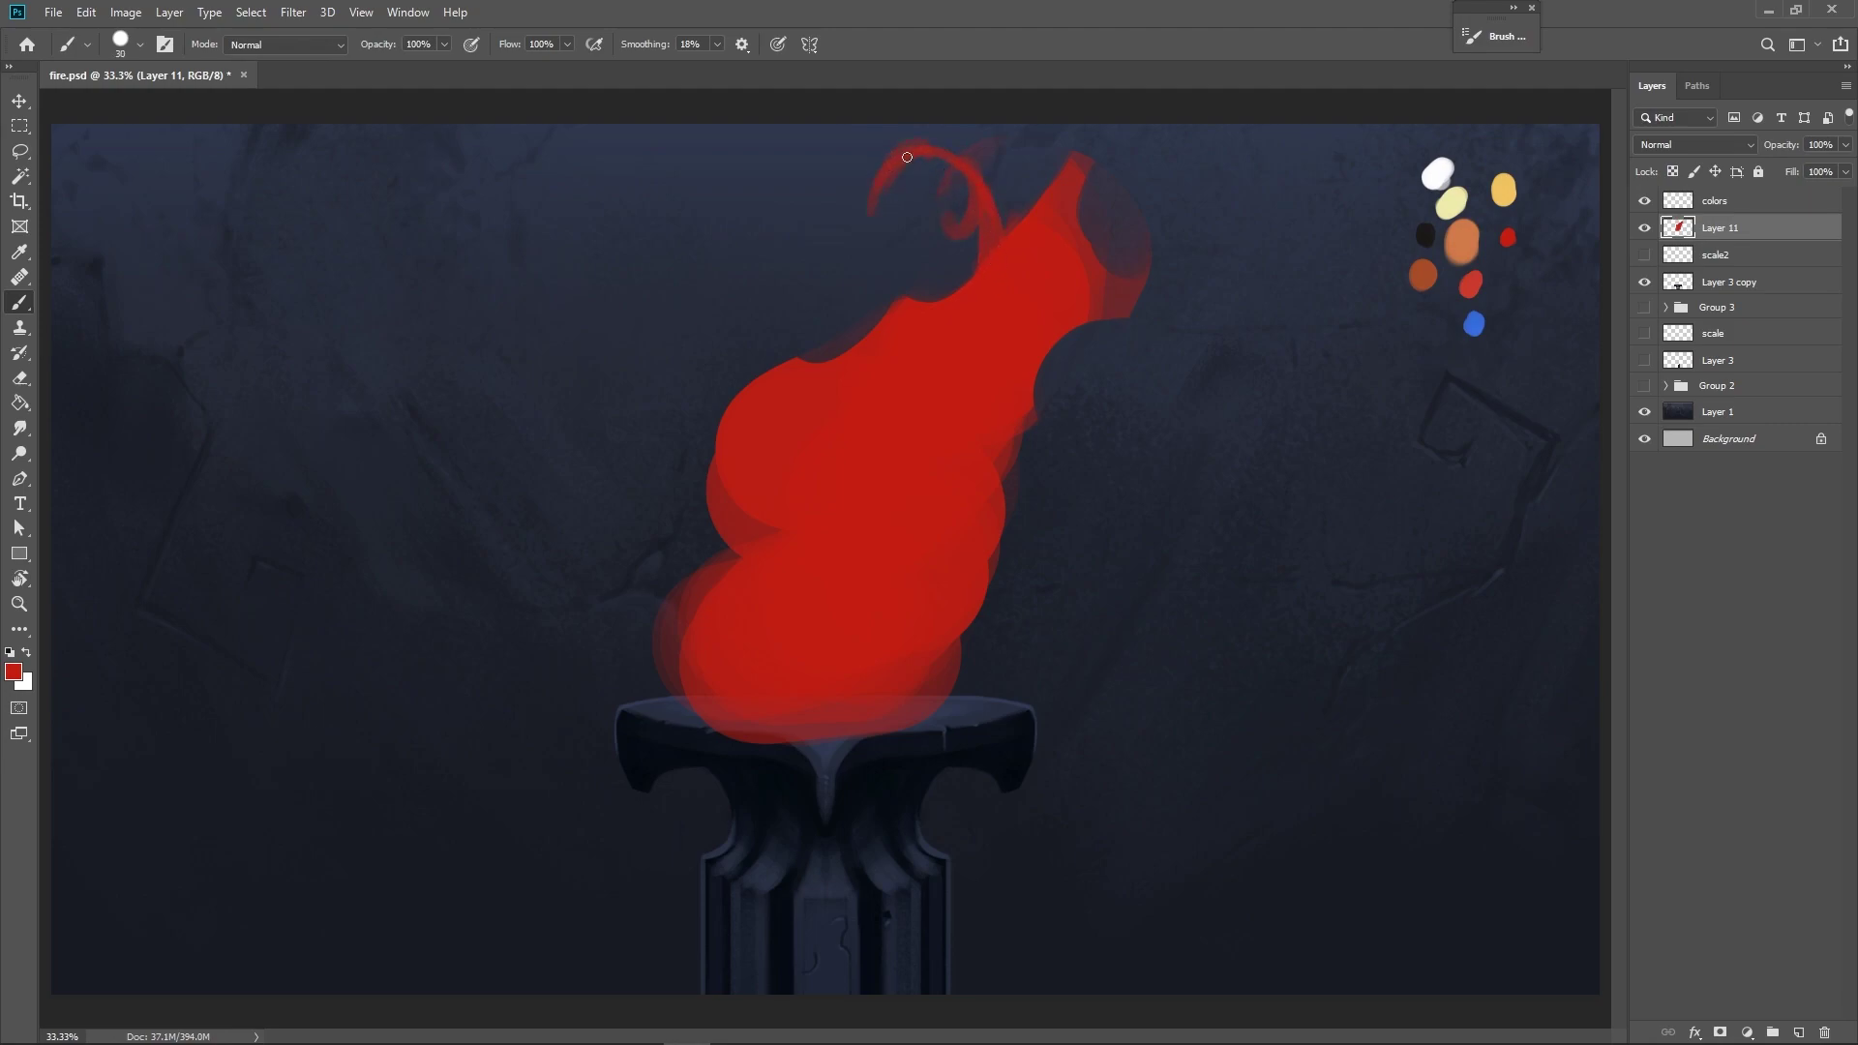
Erase around the inside of the curled wisp to thin it and clean the gap beside the flame.
key("e")
mouse_move(946, 253)
left_mouse_down()
mouse_move(928, 205)
mouse_move(941, 174)
mouse_move(974, 219)
mouse_move(947, 234)
mouse_move(908, 193)
mouse_move(939, 272)
mouse_move(983, 233)
mouse_move(958, 290)
mouse_move(980, 213)
left_mouse_up()
key("b")
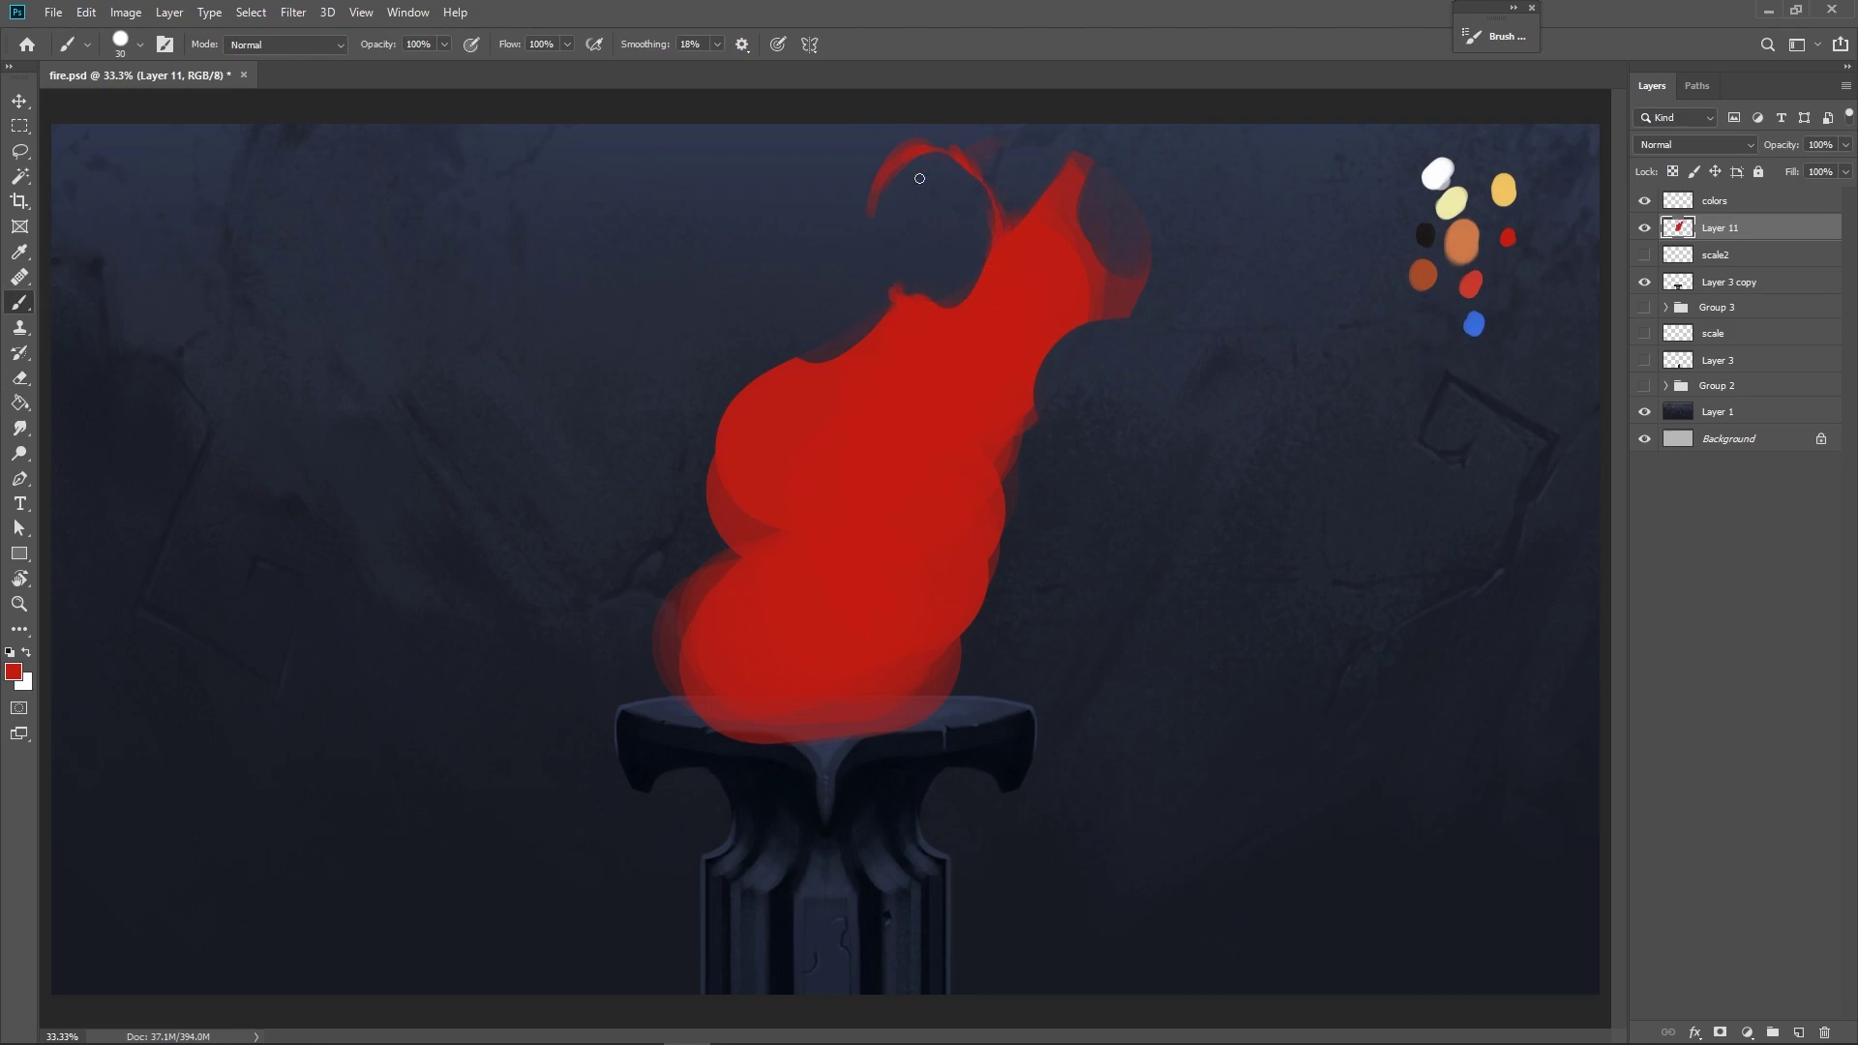
key("e")
left_click_drag(916, 223, 958, 248)
key("b")
Carve rounded notches into the flame's right and left edges with a 90 px eraser.
key("e")
mouse_move(1037, 456)
left_mouse_down()
mouse_move(995, 494)
mouse_move(1037, 493)
left_mouse_up()
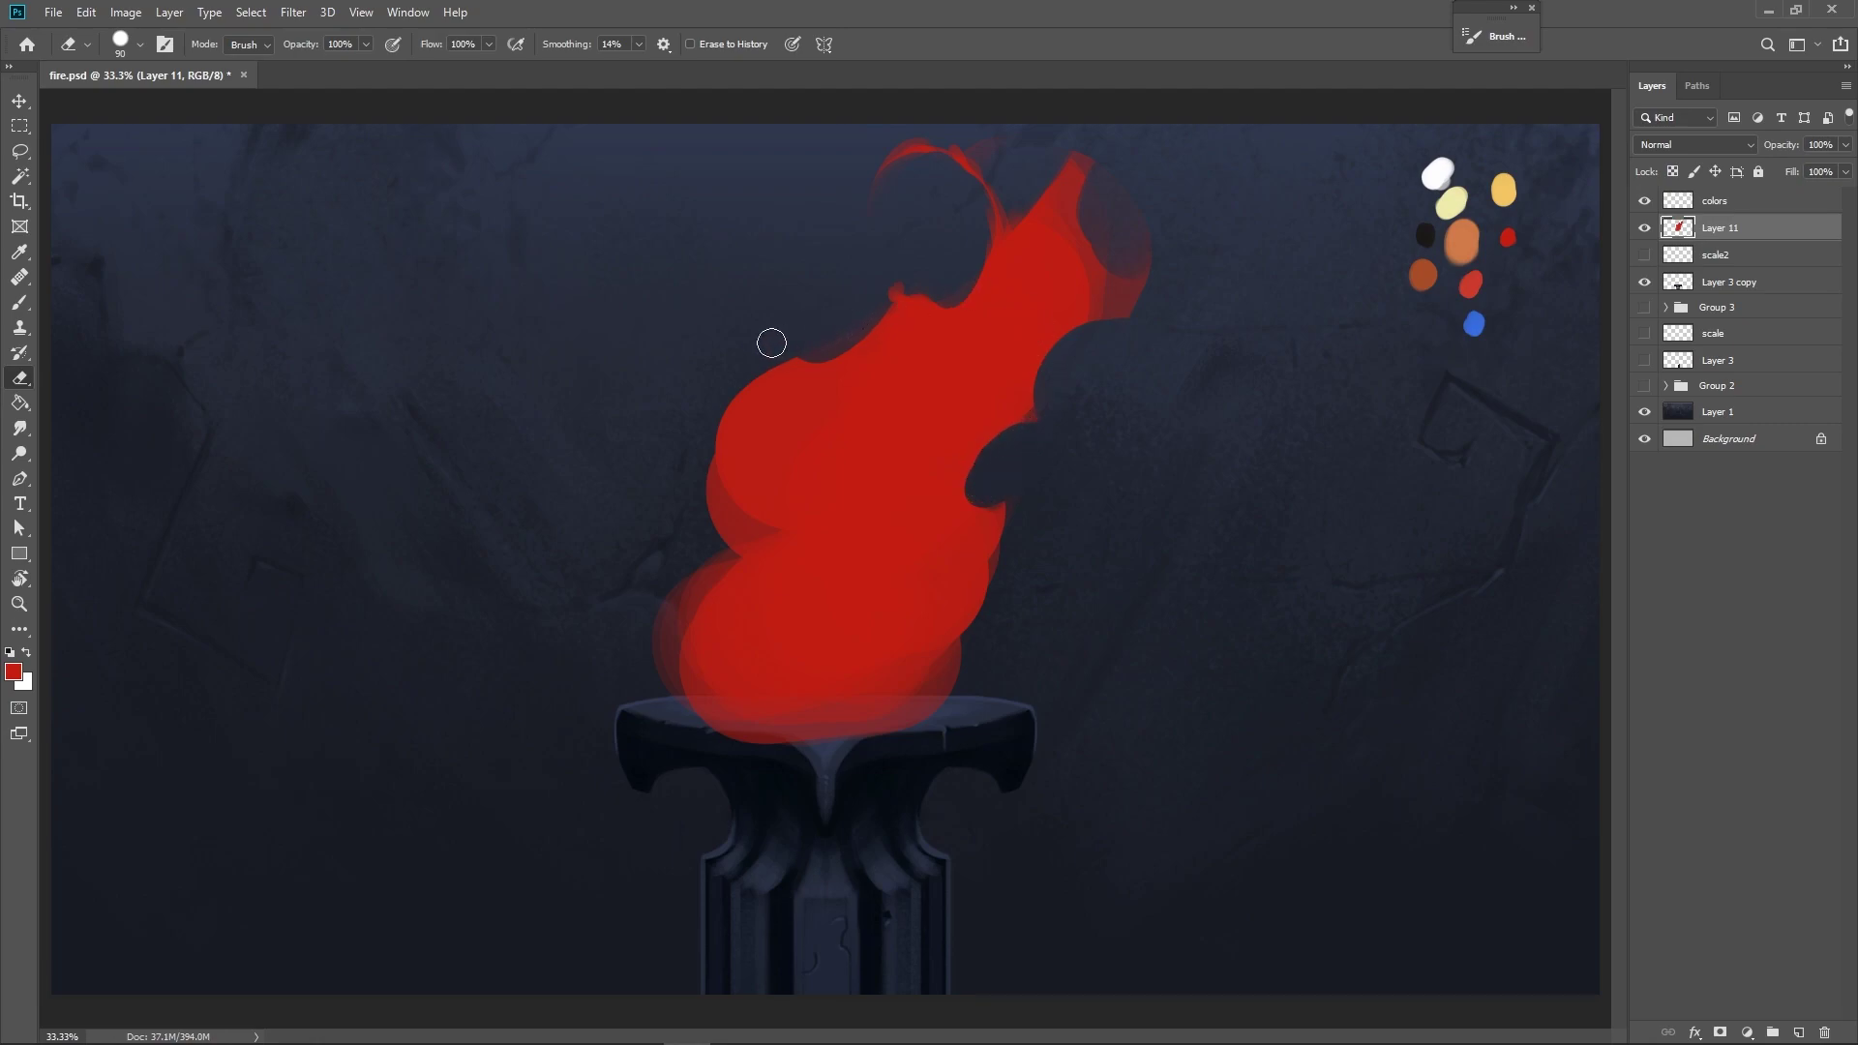
mouse_move(701, 432)
left_mouse_down()
mouse_move(728, 408)
mouse_move(734, 450)
left_mouse_up()
key("b")
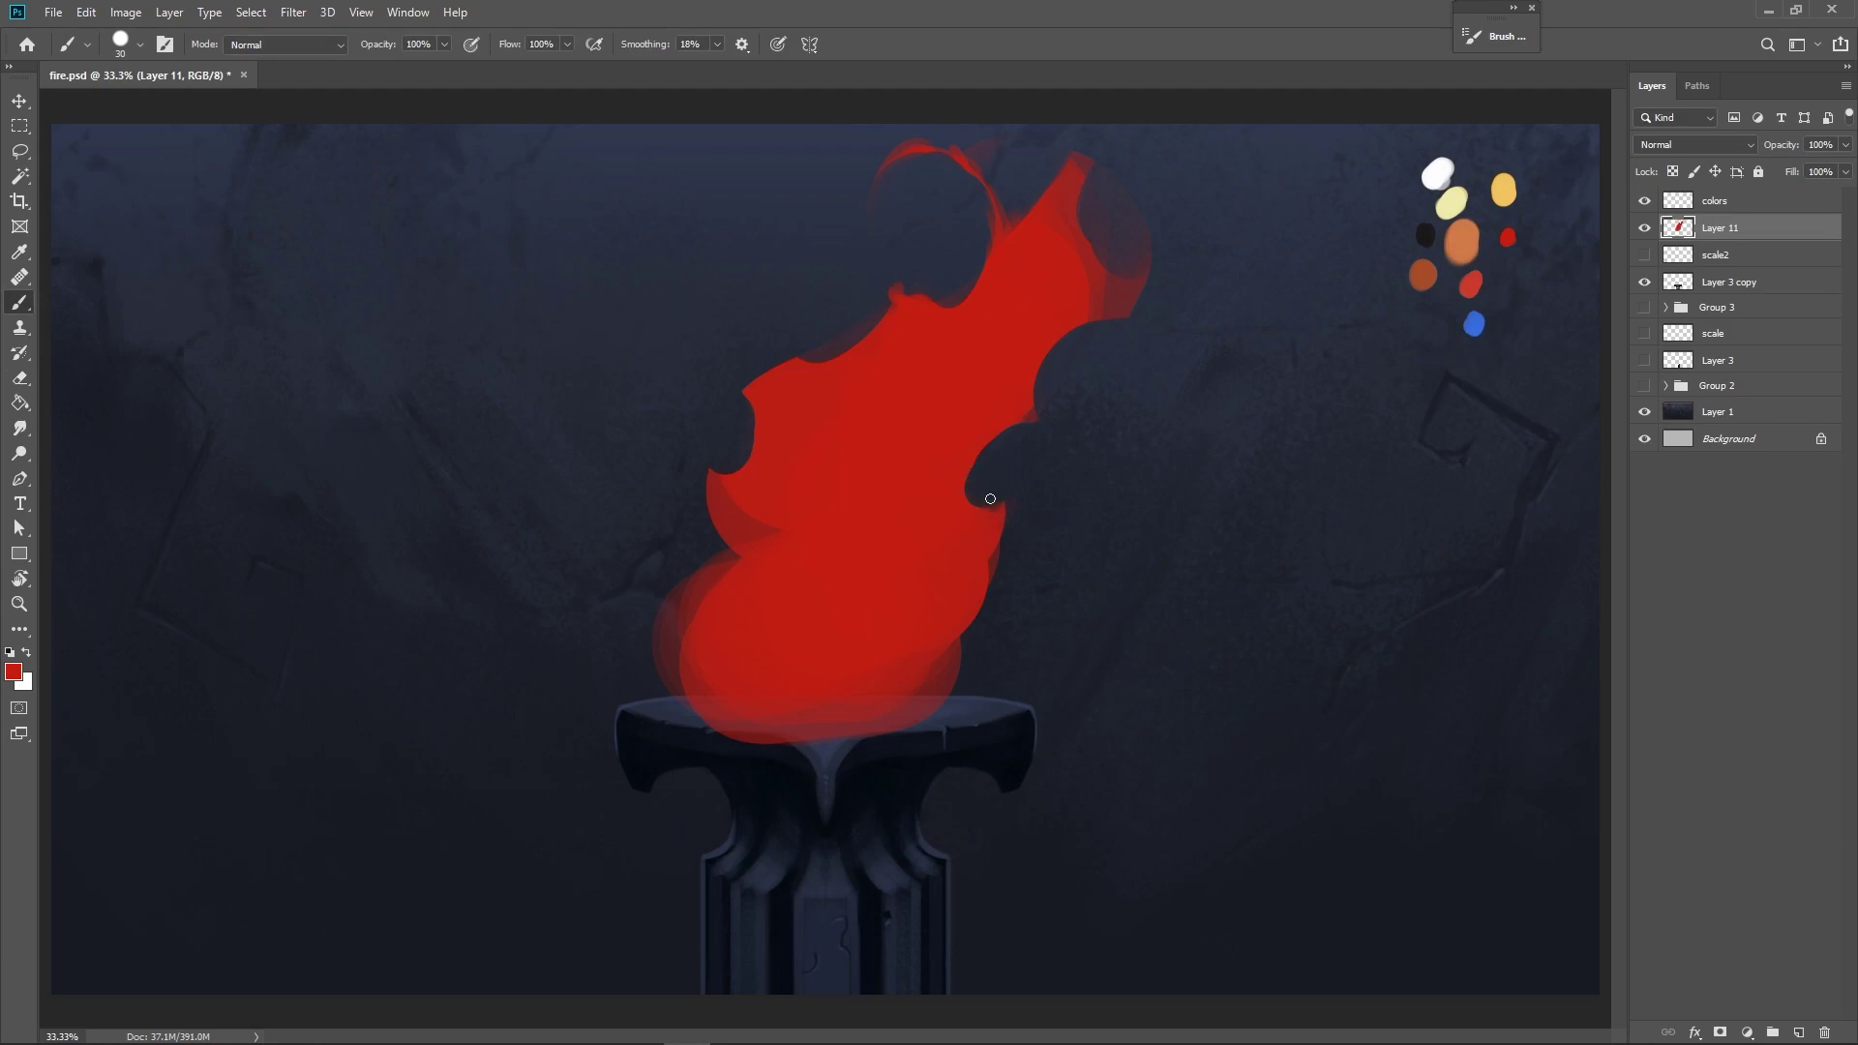
Try a lick on the right notch and directional arrows beside the flame, then undo these strokes.
mouse_move(994, 511)
left_mouse_down()
mouse_move(1079, 471)
mouse_move(1035, 431)
left_mouse_up()
key("ctrl+z")
mouse_move(689, 527)
left_mouse_down()
mouse_move(436, 564)
mouse_move(504, 527)
mouse_move(419, 583)
left_mouse_up()
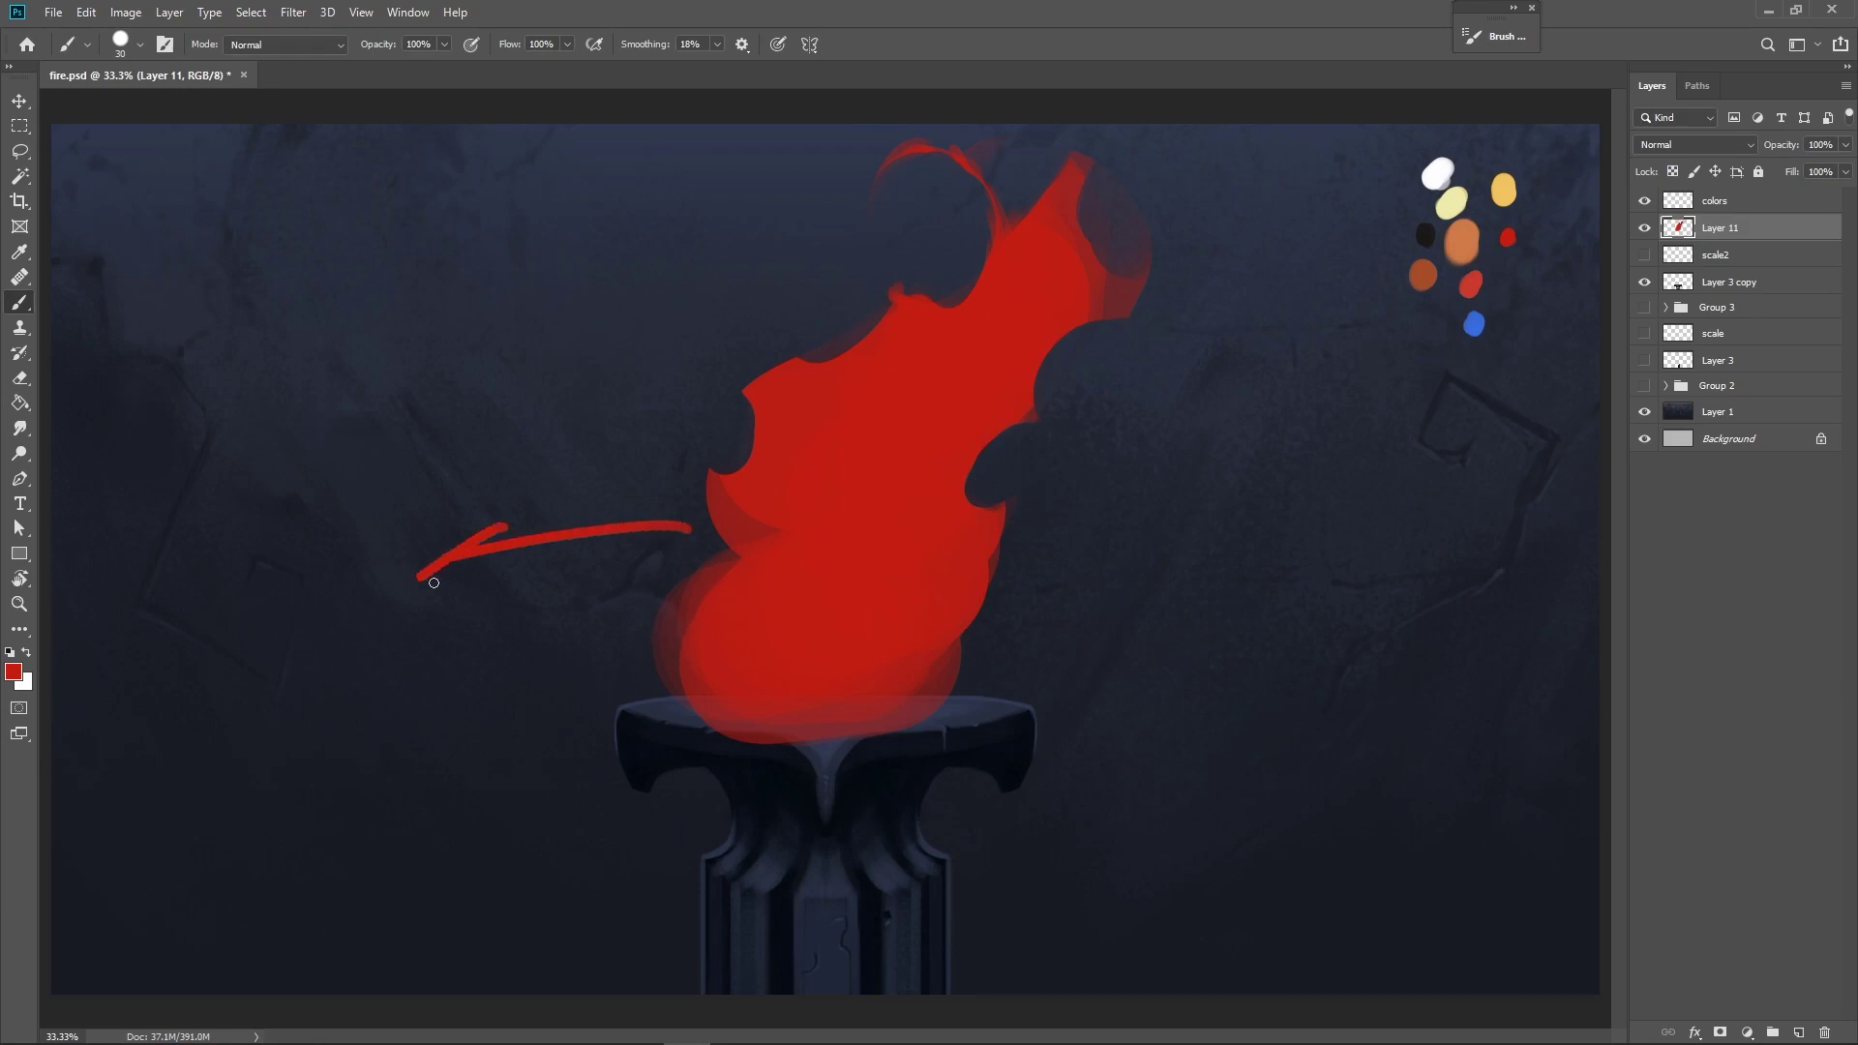
mouse_move(566, 482)
left_mouse_down()
mouse_move(405, 454)
mouse_move(392, 523)
mouse_move(334, 521)
mouse_move(242, 467)
left_mouse_up()
key("ctrl+z")
key("ctrl+z")
key("ctrl+z")
key("ctrl+z")
key("ctrl+z")
Try a straight diagonal streak from the flame's tip and a small wisp on its right edge, undoing both.
left_click_drag(1088, 242, 1196, 125)
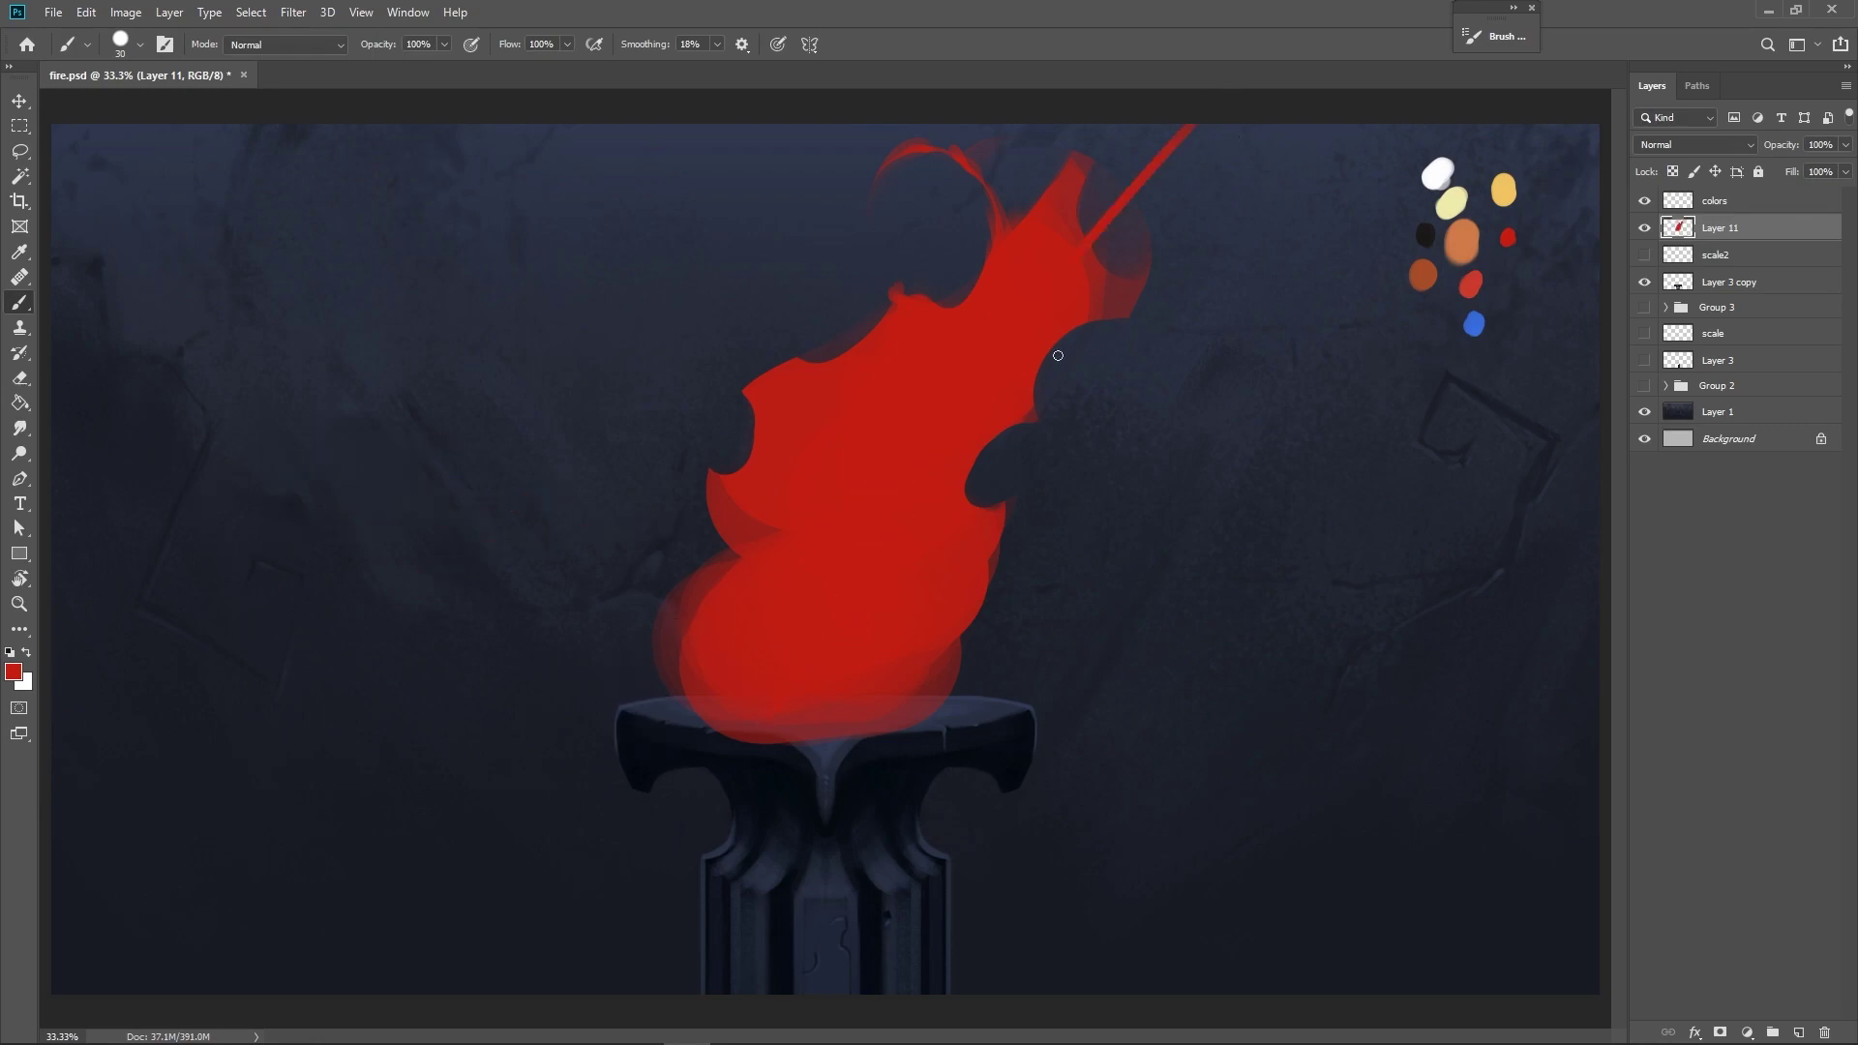
key("ctrl+z")
key("ctrl+z")
mouse_move(1033, 405)
left_mouse_down()
mouse_move(1076, 460)
mouse_move(1051, 468)
mouse_move(1080, 437)
left_mouse_up()
key("ctrl+z")
key("ctrl+z")
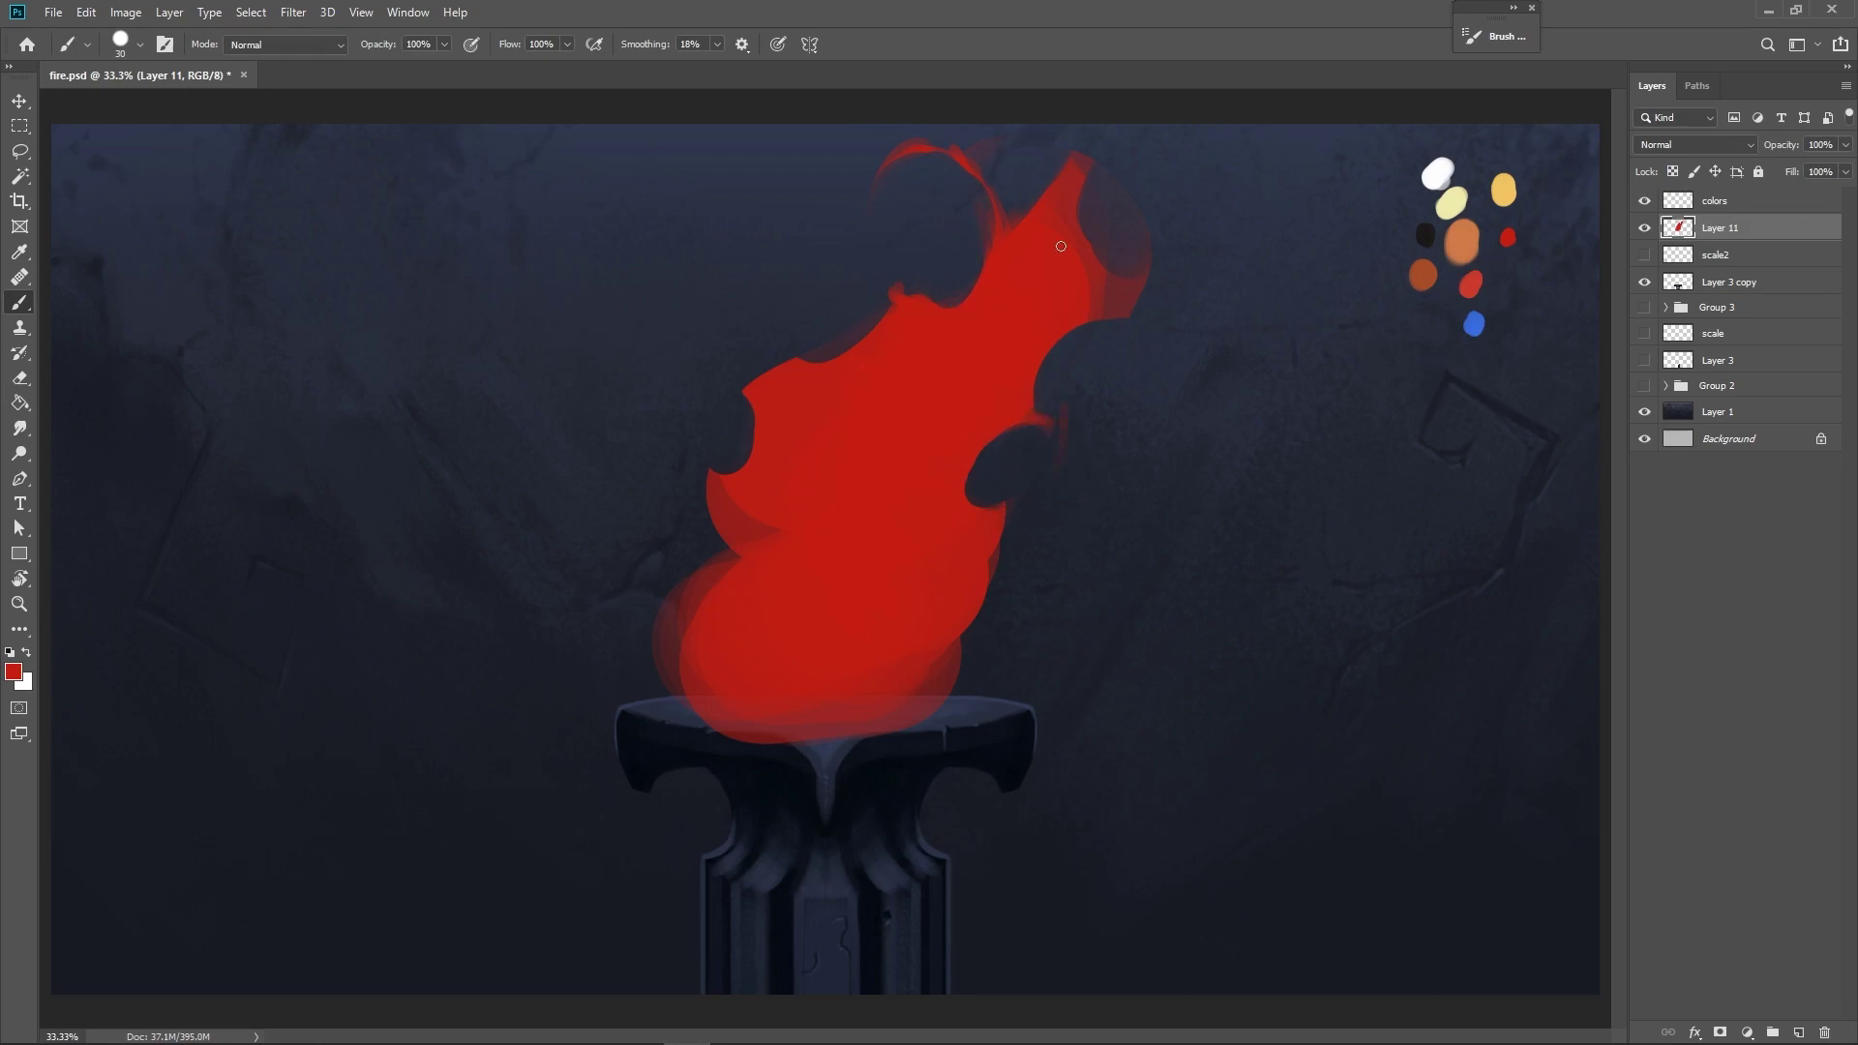
Erase the flame's wide upper tip and upper right edge to narrow the top.
key("e")
mouse_move(1100, 194)
left_mouse_down()
mouse_move(1049, 264)
mouse_move(1154, 192)
mouse_move(1124, 295)
mouse_move(1056, 321)
mouse_move(1029, 376)
mouse_move(1130, 229)
mouse_move(1110, 177)
mouse_move(1095, 158)
mouse_move(1048, 221)
mouse_move(1059, 195)
mouse_move(989, 161)
mouse_move(1010, 192)
mouse_move(974, 211)
mouse_move(904, 215)
mouse_move(904, 174)
mouse_move(912, 213)
mouse_move(948, 224)
mouse_move(939, 166)
mouse_move(883, 171)
mouse_move(935, 247)
mouse_move(974, 205)
mouse_move(1035, 192)
mouse_move(1042, 234)
mouse_move(1004, 144)
mouse_move(1079, 256)
mouse_move(1008, 250)
mouse_move(1017, 275)
mouse_move(955, 229)
mouse_move(910, 280)
mouse_move(972, 285)
left_mouse_up()
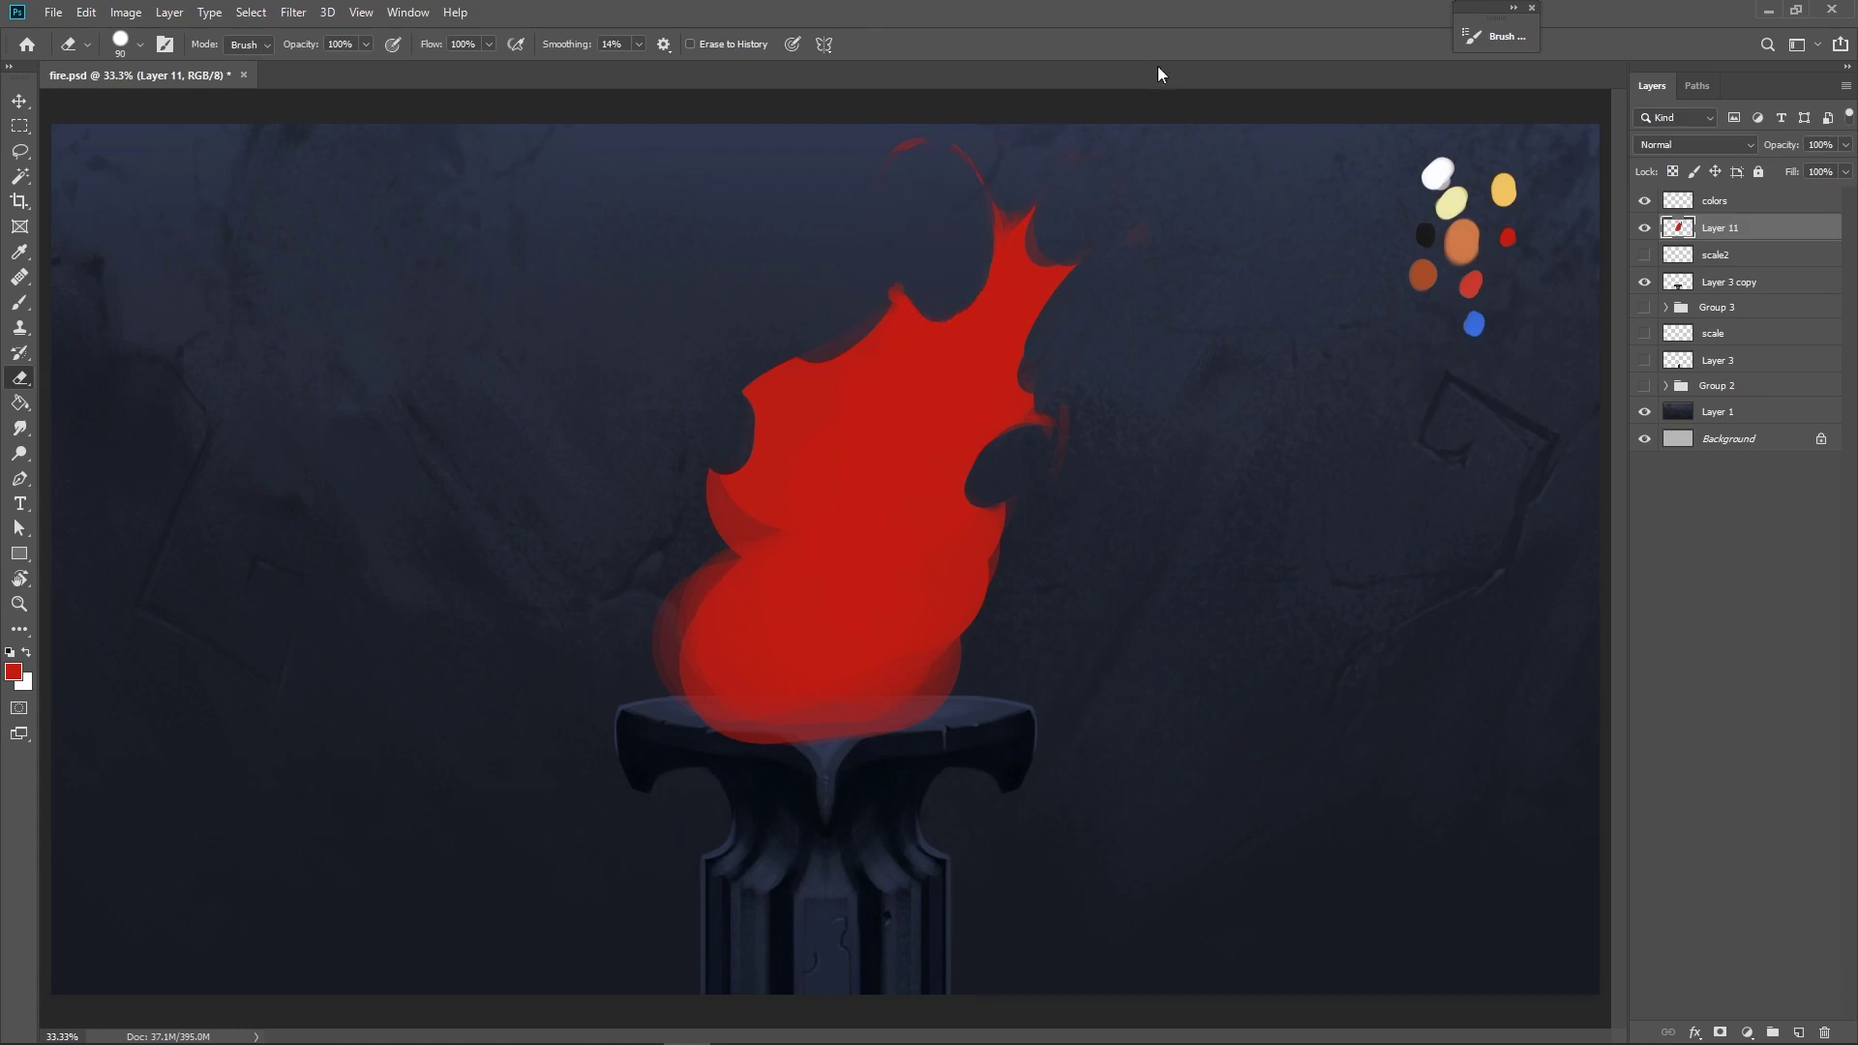
mouse_move(1063, 217)
left_mouse_down()
mouse_move(1007, 319)
mouse_move(1015, 349)
mouse_move(1037, 175)
left_mouse_up()
Paint a curved tongue branching to the upper right of the flame and sharpen its tip with the eraser.
key("b")
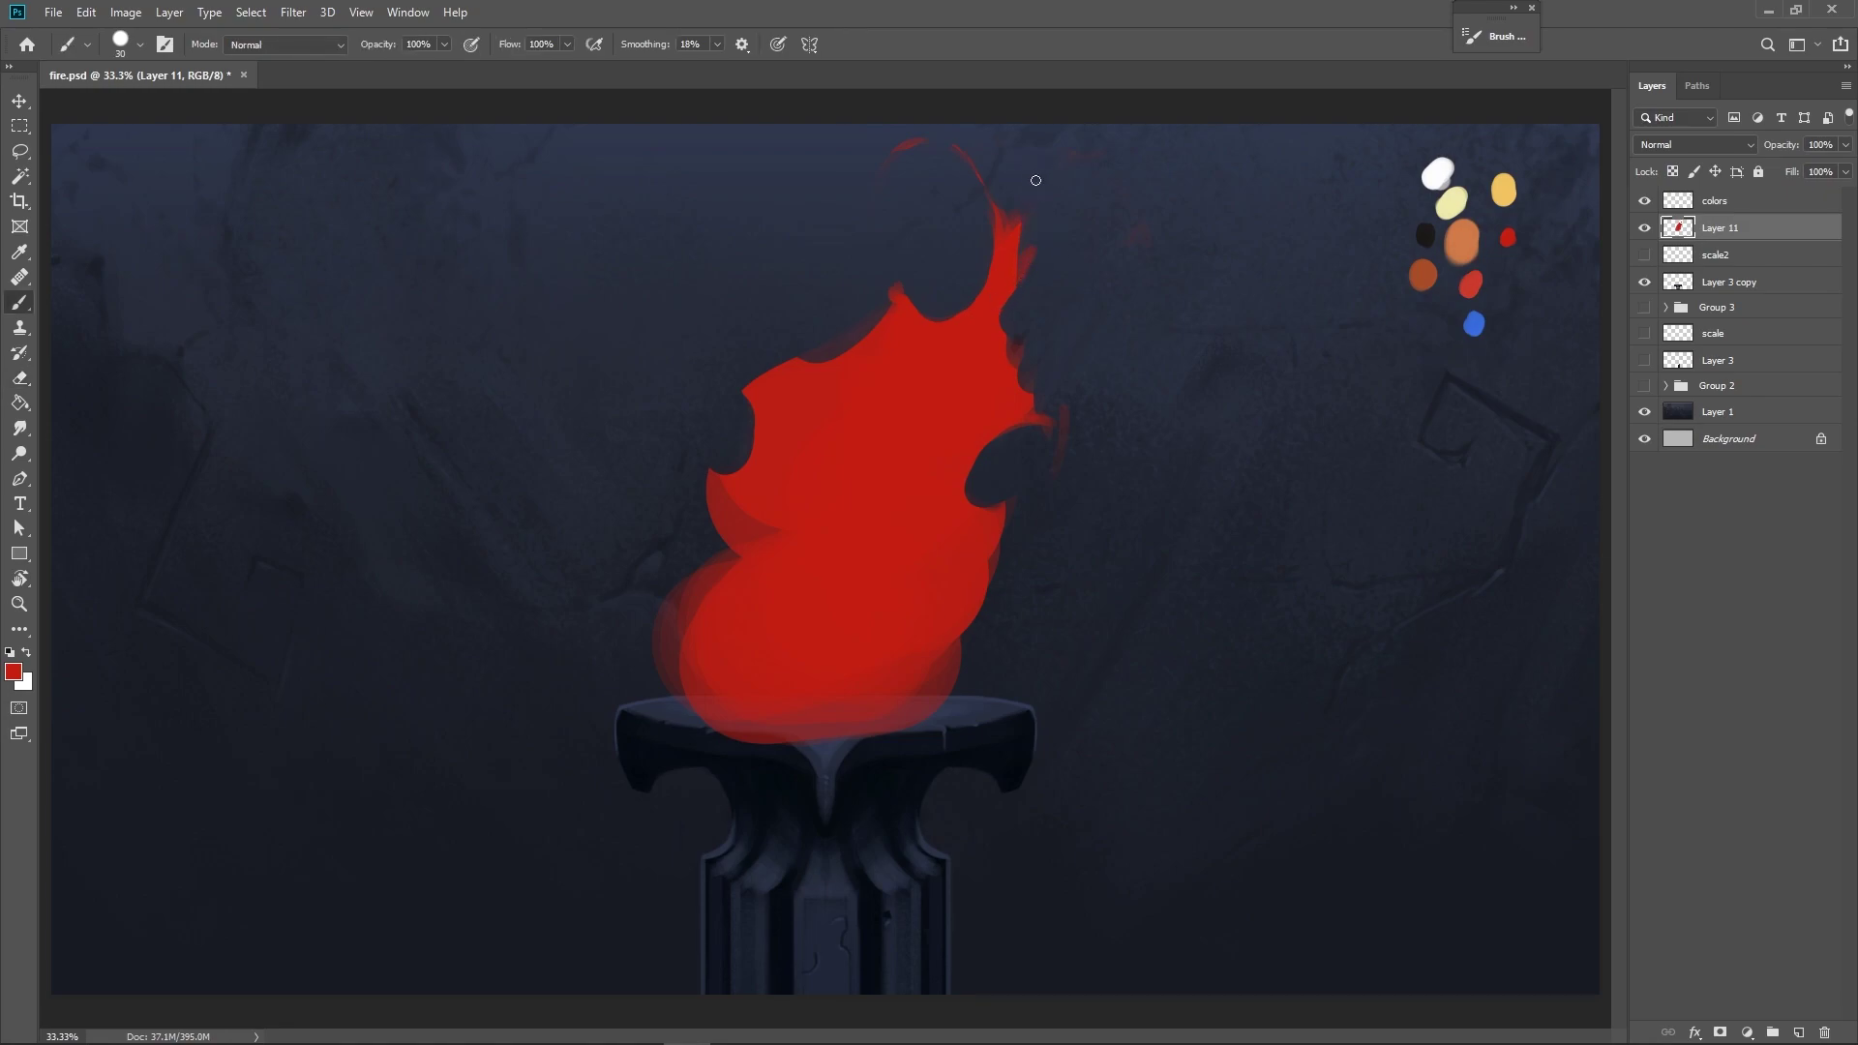
mouse_move(1003, 290)
left_mouse_down()
mouse_move(1034, 256)
mouse_move(1050, 276)
mouse_move(1095, 182)
mouse_move(1055, 234)
mouse_move(1137, 261)
mouse_move(1051, 316)
mouse_move(1073, 286)
mouse_move(1092, 295)
mouse_move(1096, 345)
left_mouse_up()
key("e")
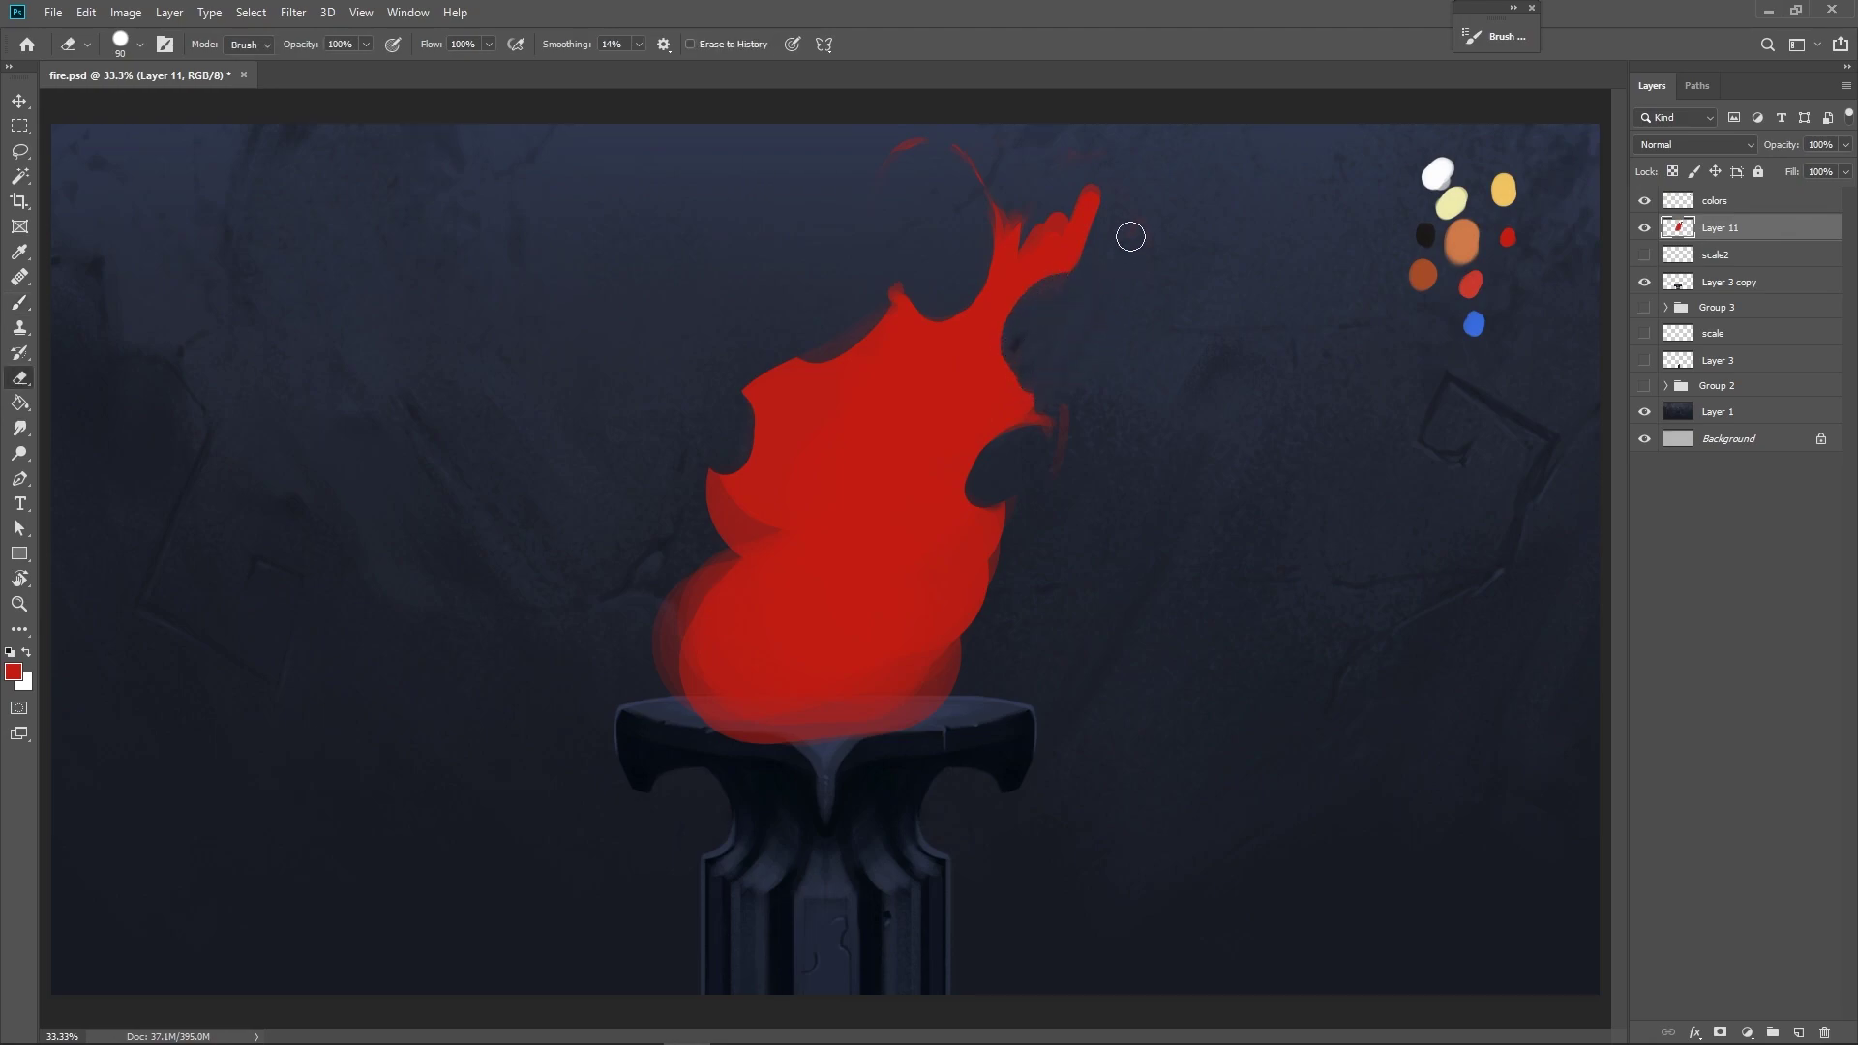
left_click_drag(1066, 200, 1022, 253)
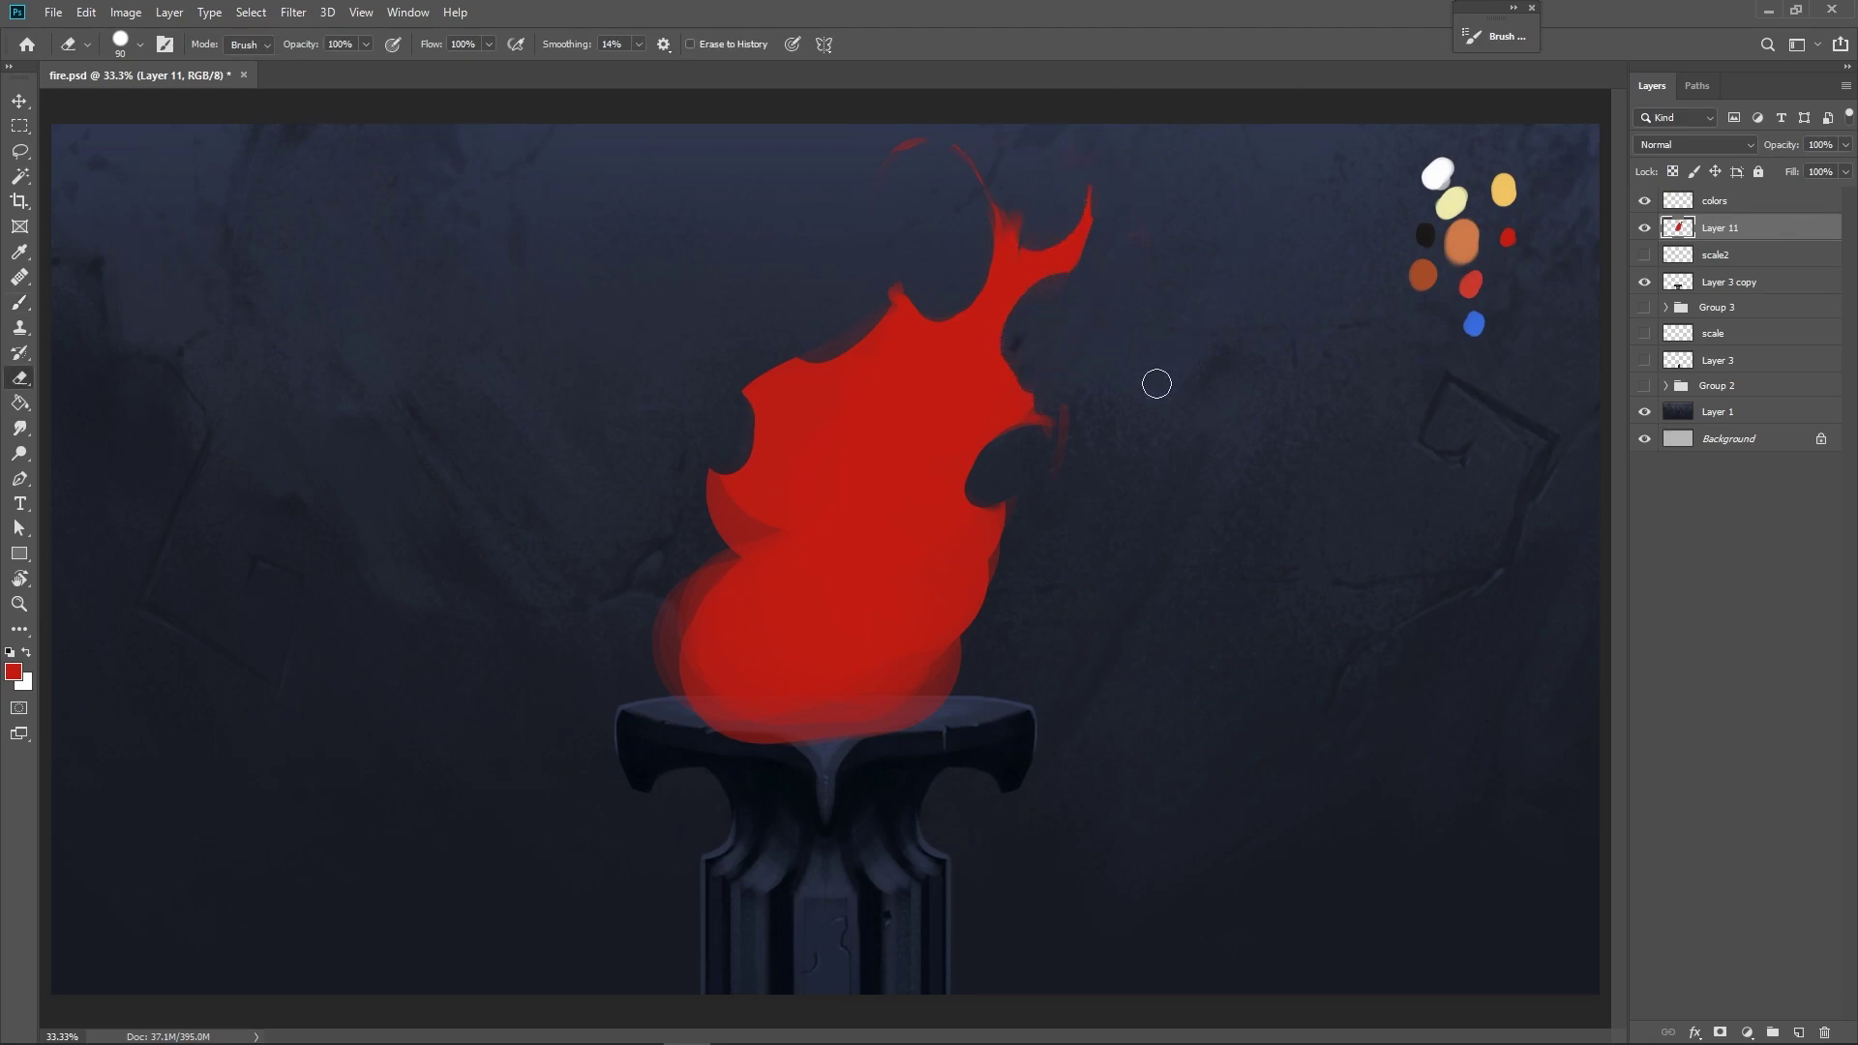
Erase along the flame's upper left contour to form a concave slope.
key("b")
key("e")
left_click_drag(871, 298, 767, 405)
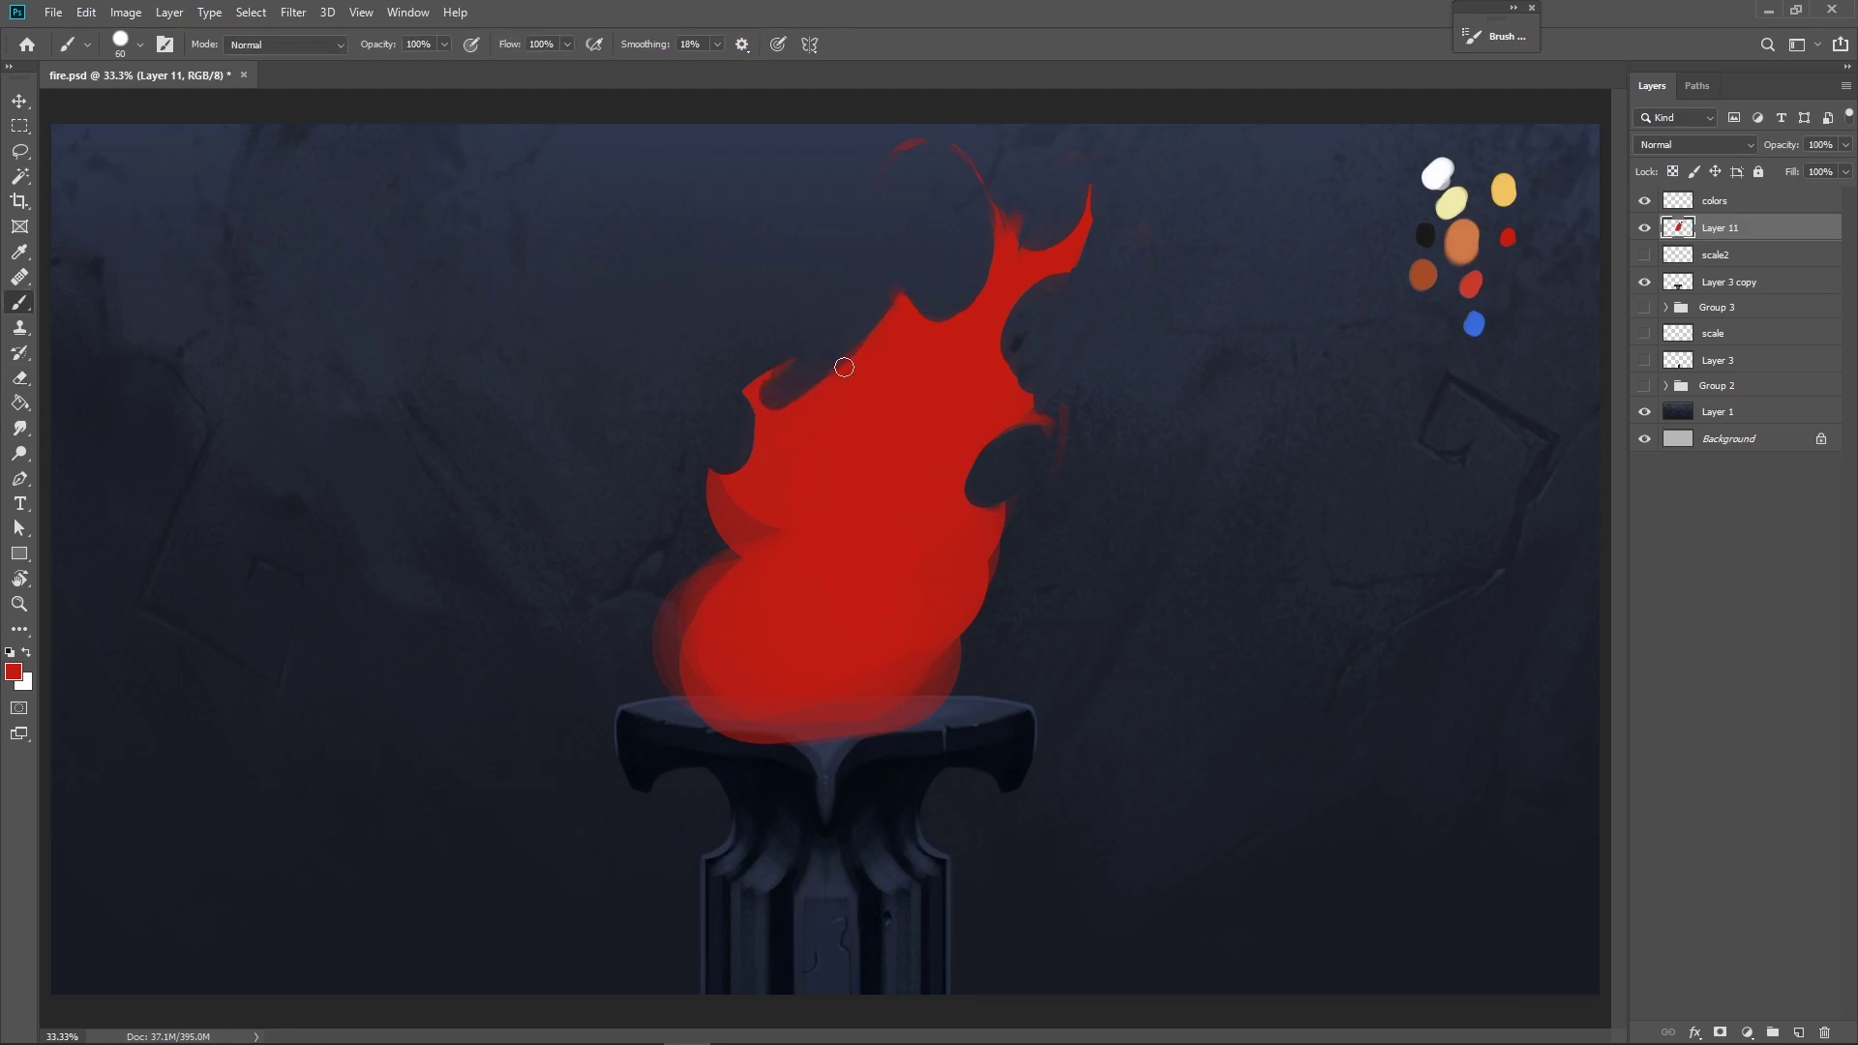
Erase both lower sides and the small right wisp to slim the flame's body above the base.
key("e")
mouse_move(681, 531)
left_mouse_down()
mouse_move(697, 630)
mouse_move(743, 567)
mouse_move(694, 629)
mouse_move(695, 546)
mouse_move(739, 456)
mouse_move(742, 484)
mouse_move(699, 441)
left_mouse_up()
mouse_move(978, 584)
left_mouse_down()
mouse_move(946, 606)
mouse_move(962, 627)
mouse_move(944, 596)
mouse_move(958, 543)
mouse_move(1003, 523)
mouse_move(969, 420)
mouse_move(1000, 419)
mouse_move(996, 439)
mouse_move(1011, 420)
left_mouse_up()
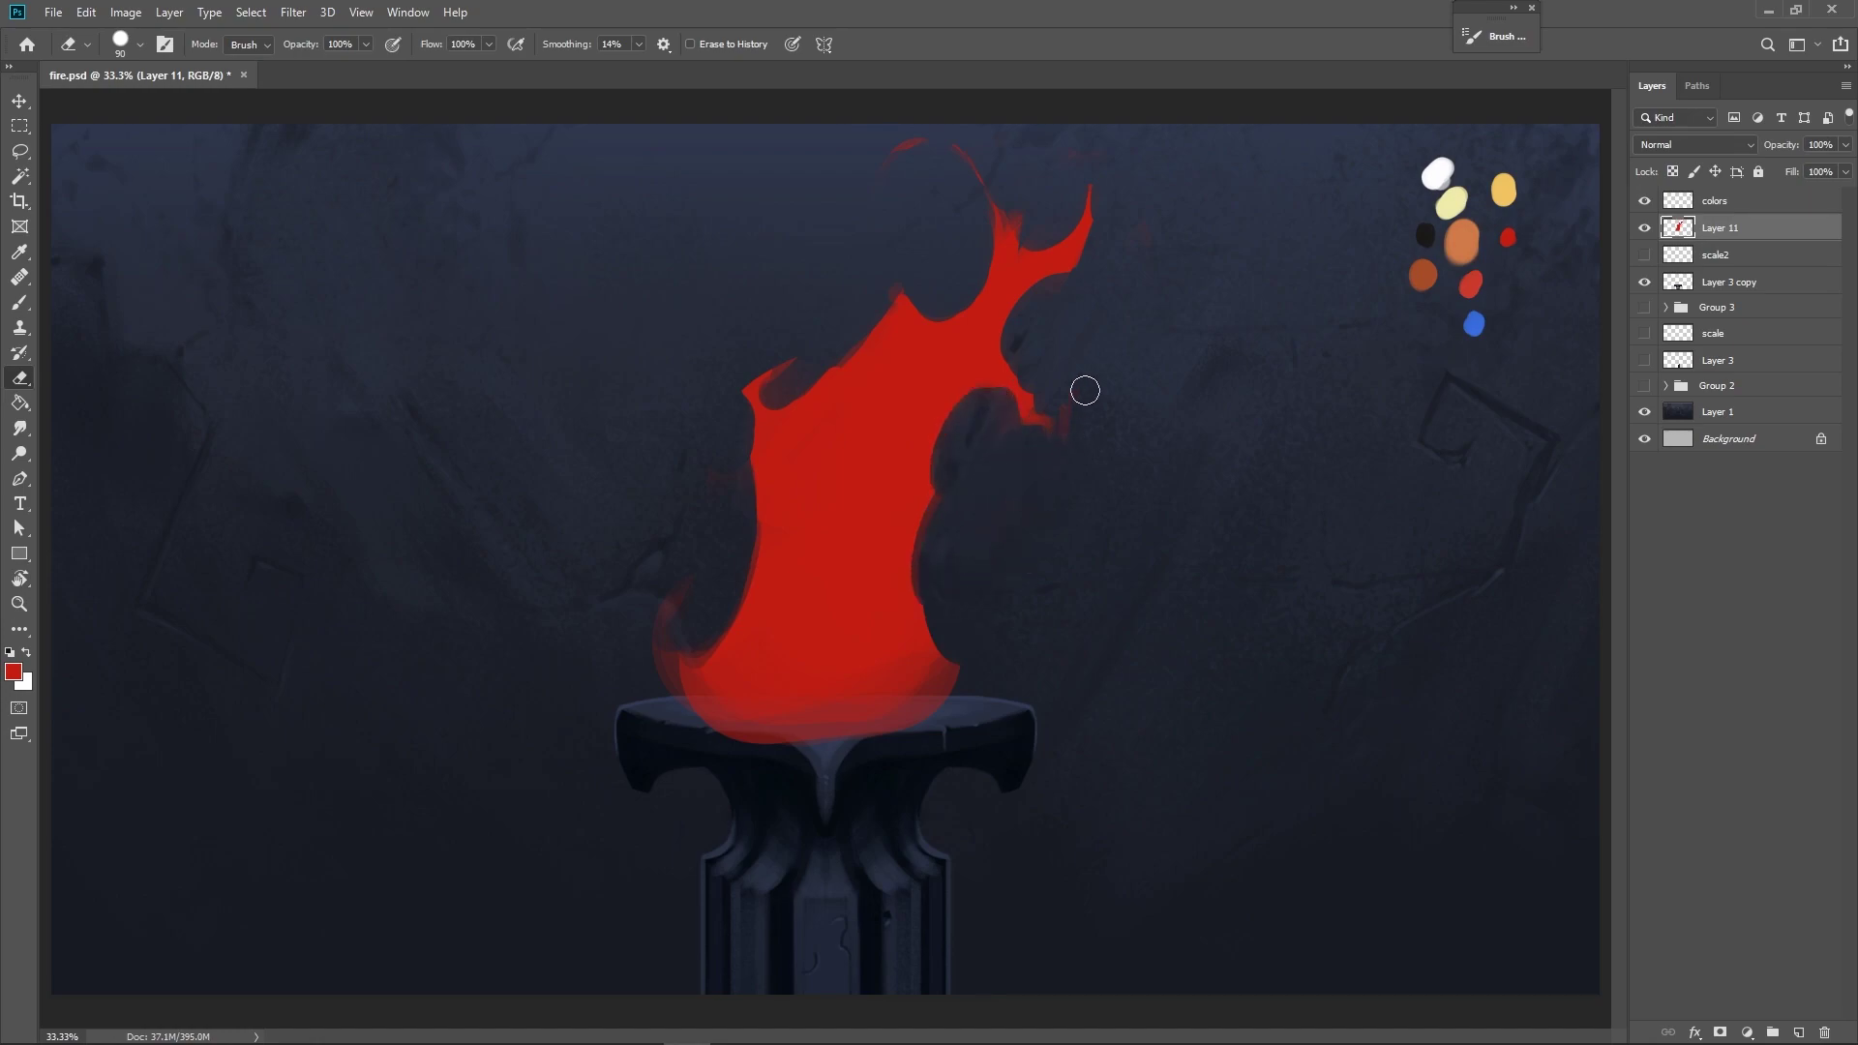
mouse_move(1071, 358)
left_mouse_down()
mouse_move(1036, 373)
mouse_move(1050, 398)
left_mouse_up()
Paint red fill along the flame's right side, widening the base and rebuilding the upper right edge with a larger brush.
key("b")
key("bracketright")
key("bracketright")
key("bracketright")
key("bracketright")
left_click_drag(920, 542, 946, 676)
key("bracketleft")
mouse_move(951, 427)
left_mouse_down()
mouse_move(976, 395)
mouse_move(913, 483)
mouse_move(946, 419)
left_mouse_up()
Fill out the flame's upper left contour in red with a 50 px brush.
key("bracketleft")
key("bracketleft")
key("bracketleft")
key("bracketleft")
mouse_move(830, 365)
left_mouse_down()
mouse_move(851, 386)
mouse_move(884, 332)
mouse_move(877, 345)
left_mouse_up()
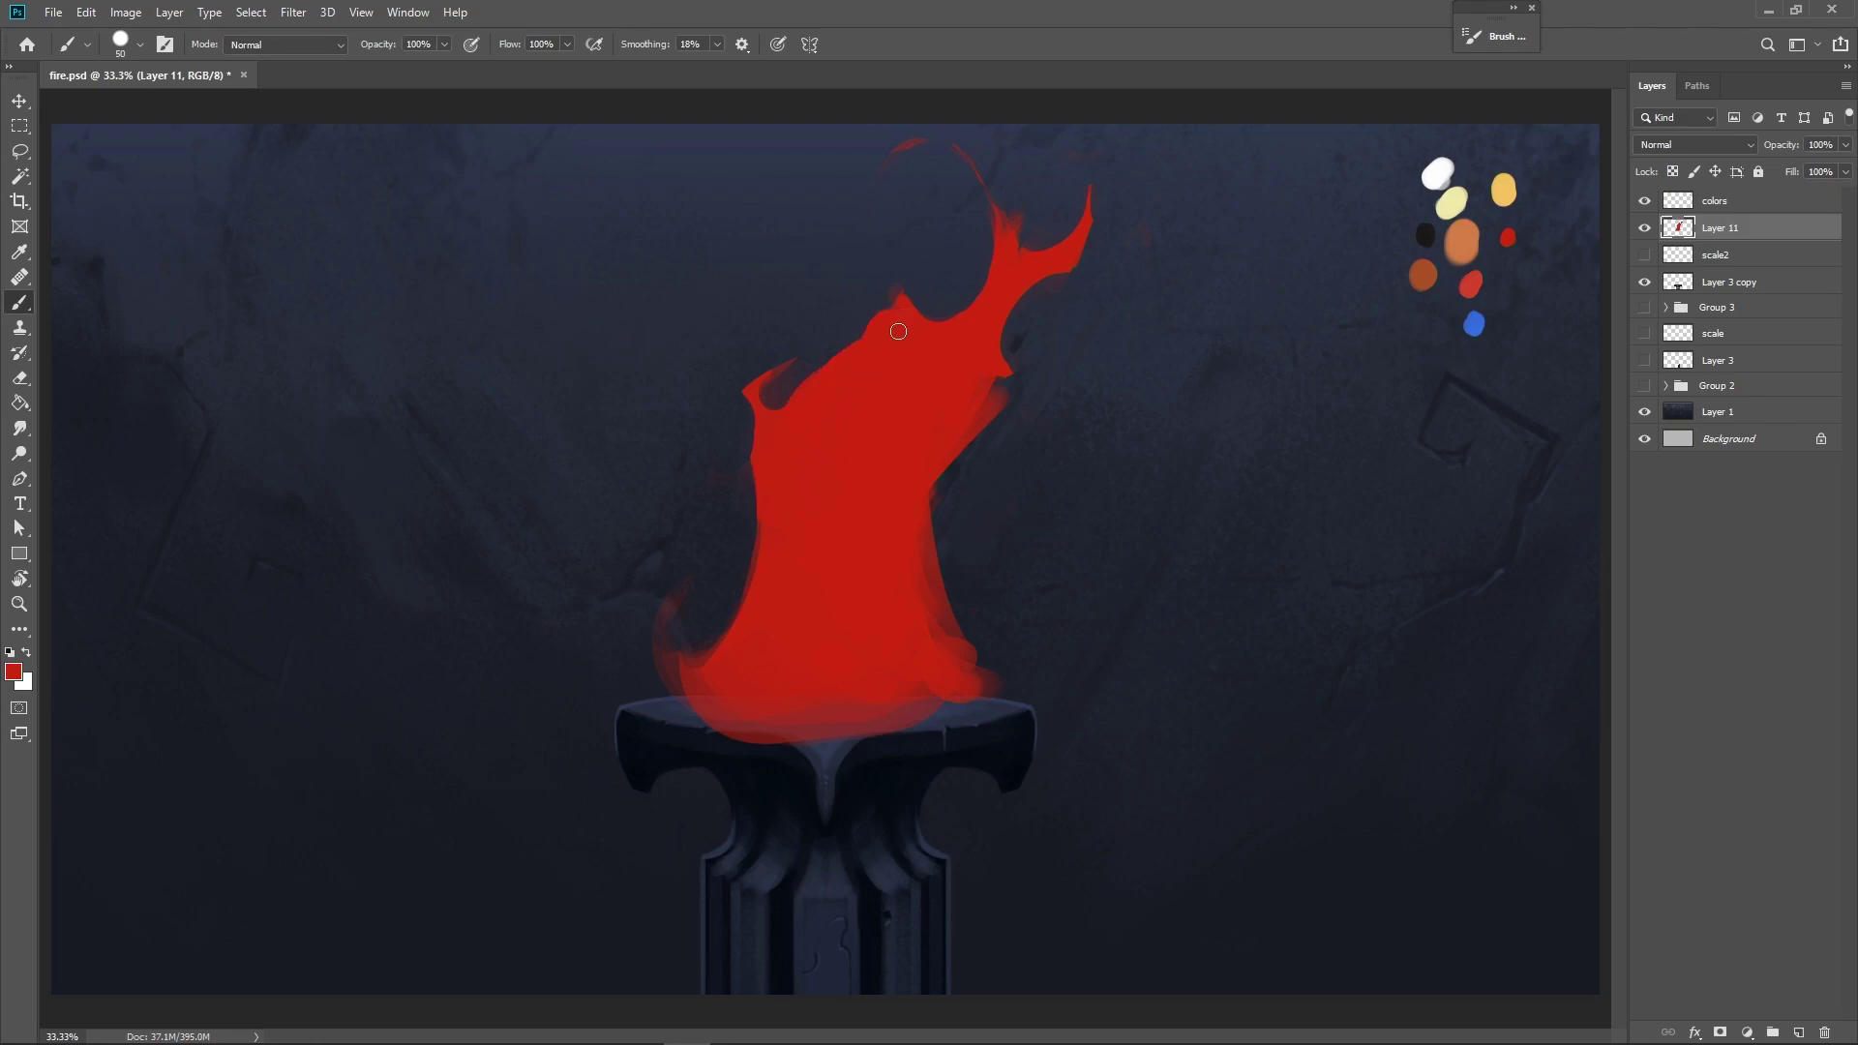
mouse_move(795, 411)
left_mouse_down()
mouse_move(786, 392)
mouse_move(768, 428)
left_mouse_up()
Erase the stray spikes on the flame's left side to leave a rounded shoulder and a cleaner edge.
key("e")
mouse_move(762, 371)
left_mouse_down()
mouse_move(743, 456)
mouse_move(781, 364)
left_mouse_up()
key("bracketleft")
key("bracketleft")
key("bracketleft")
key("bracketleft")
left_click_drag(753, 449, 755, 485)
key("b")
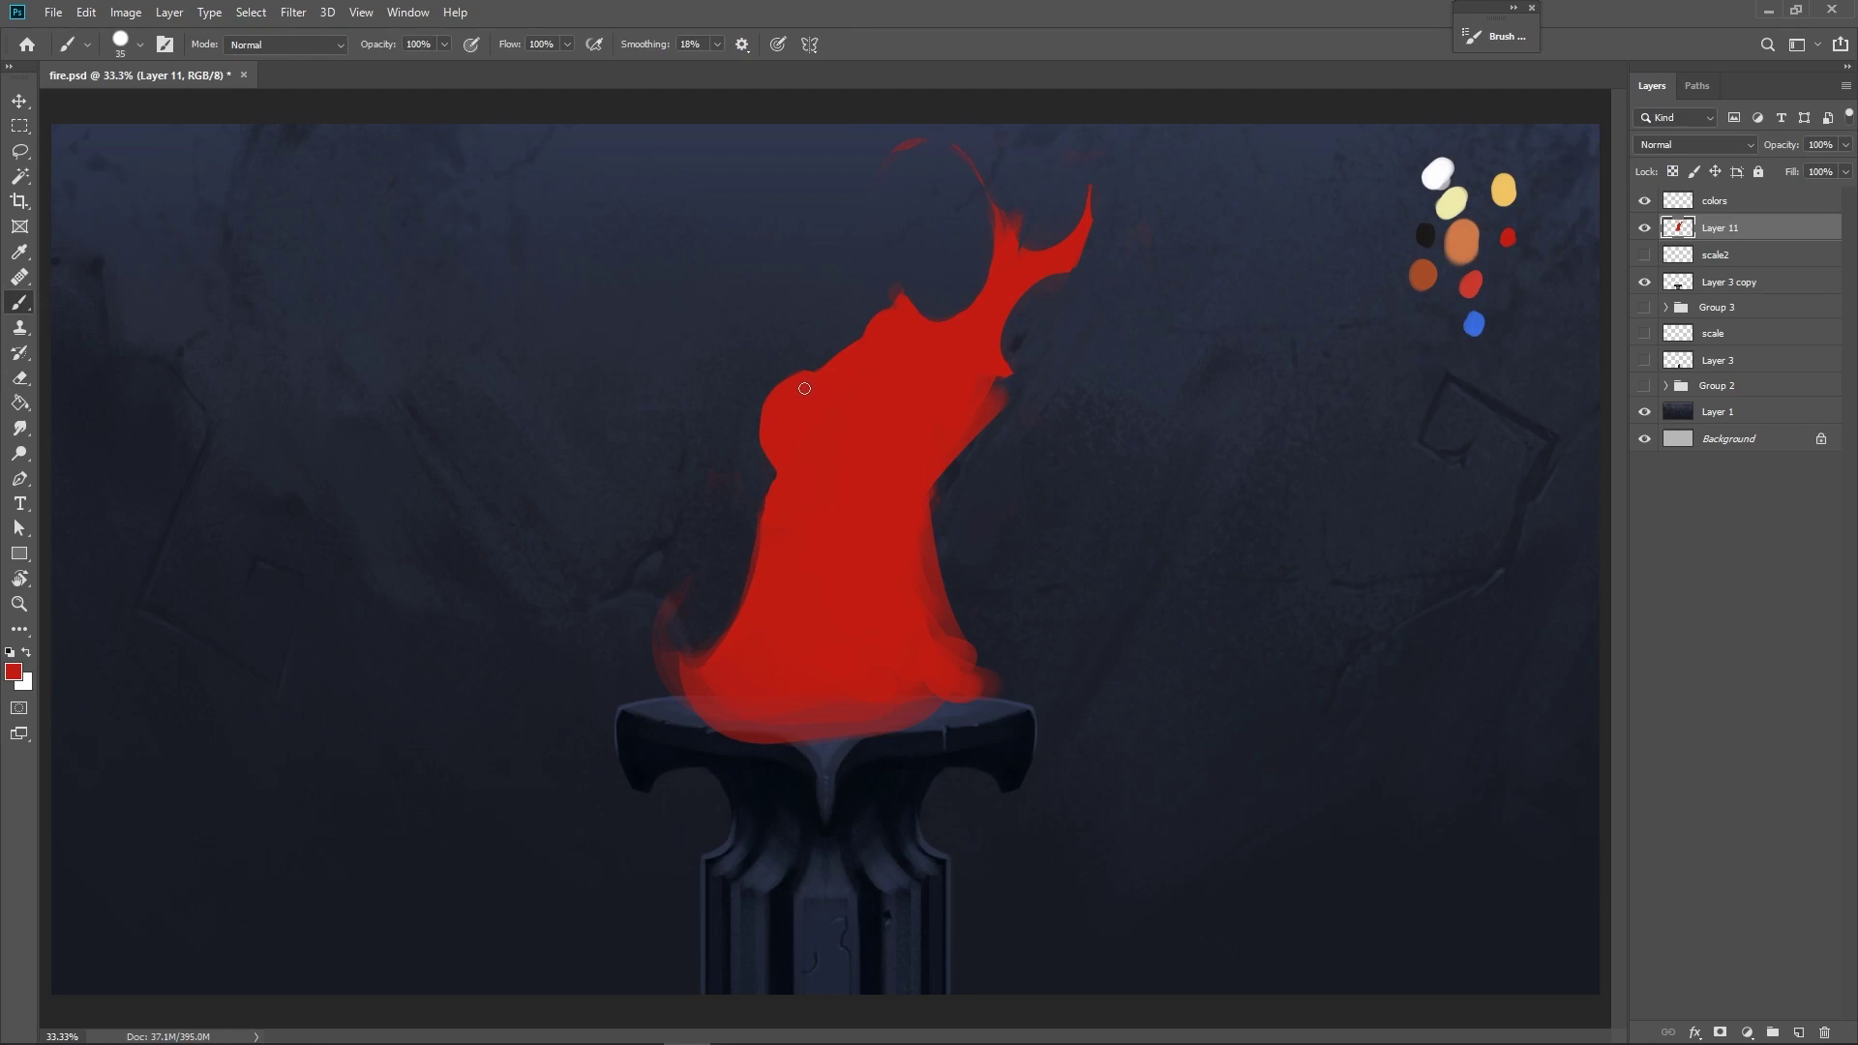
Add a small upright tongue on the flame's upper left and thin it with the 50 px eraser.
left_click_drag(884, 323, 893, 291)
key("e")
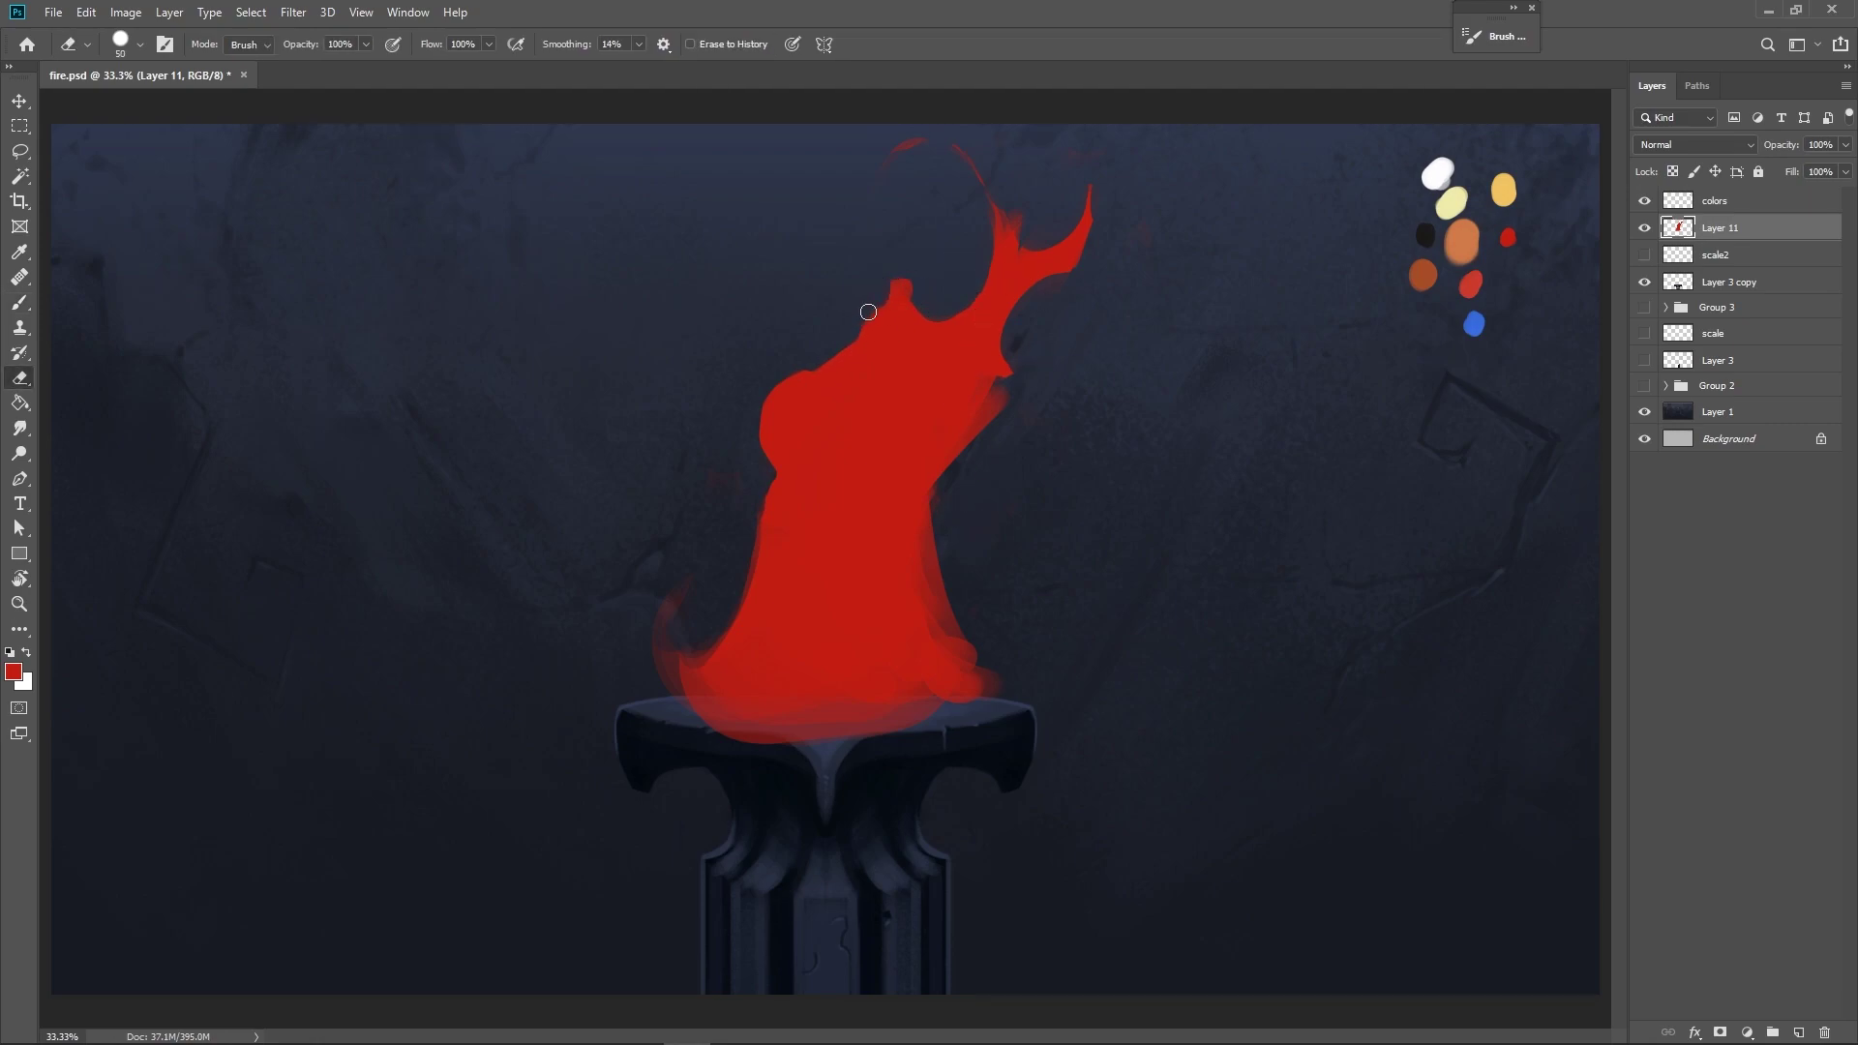
left_click_drag(929, 294, 911, 308)
key("b")
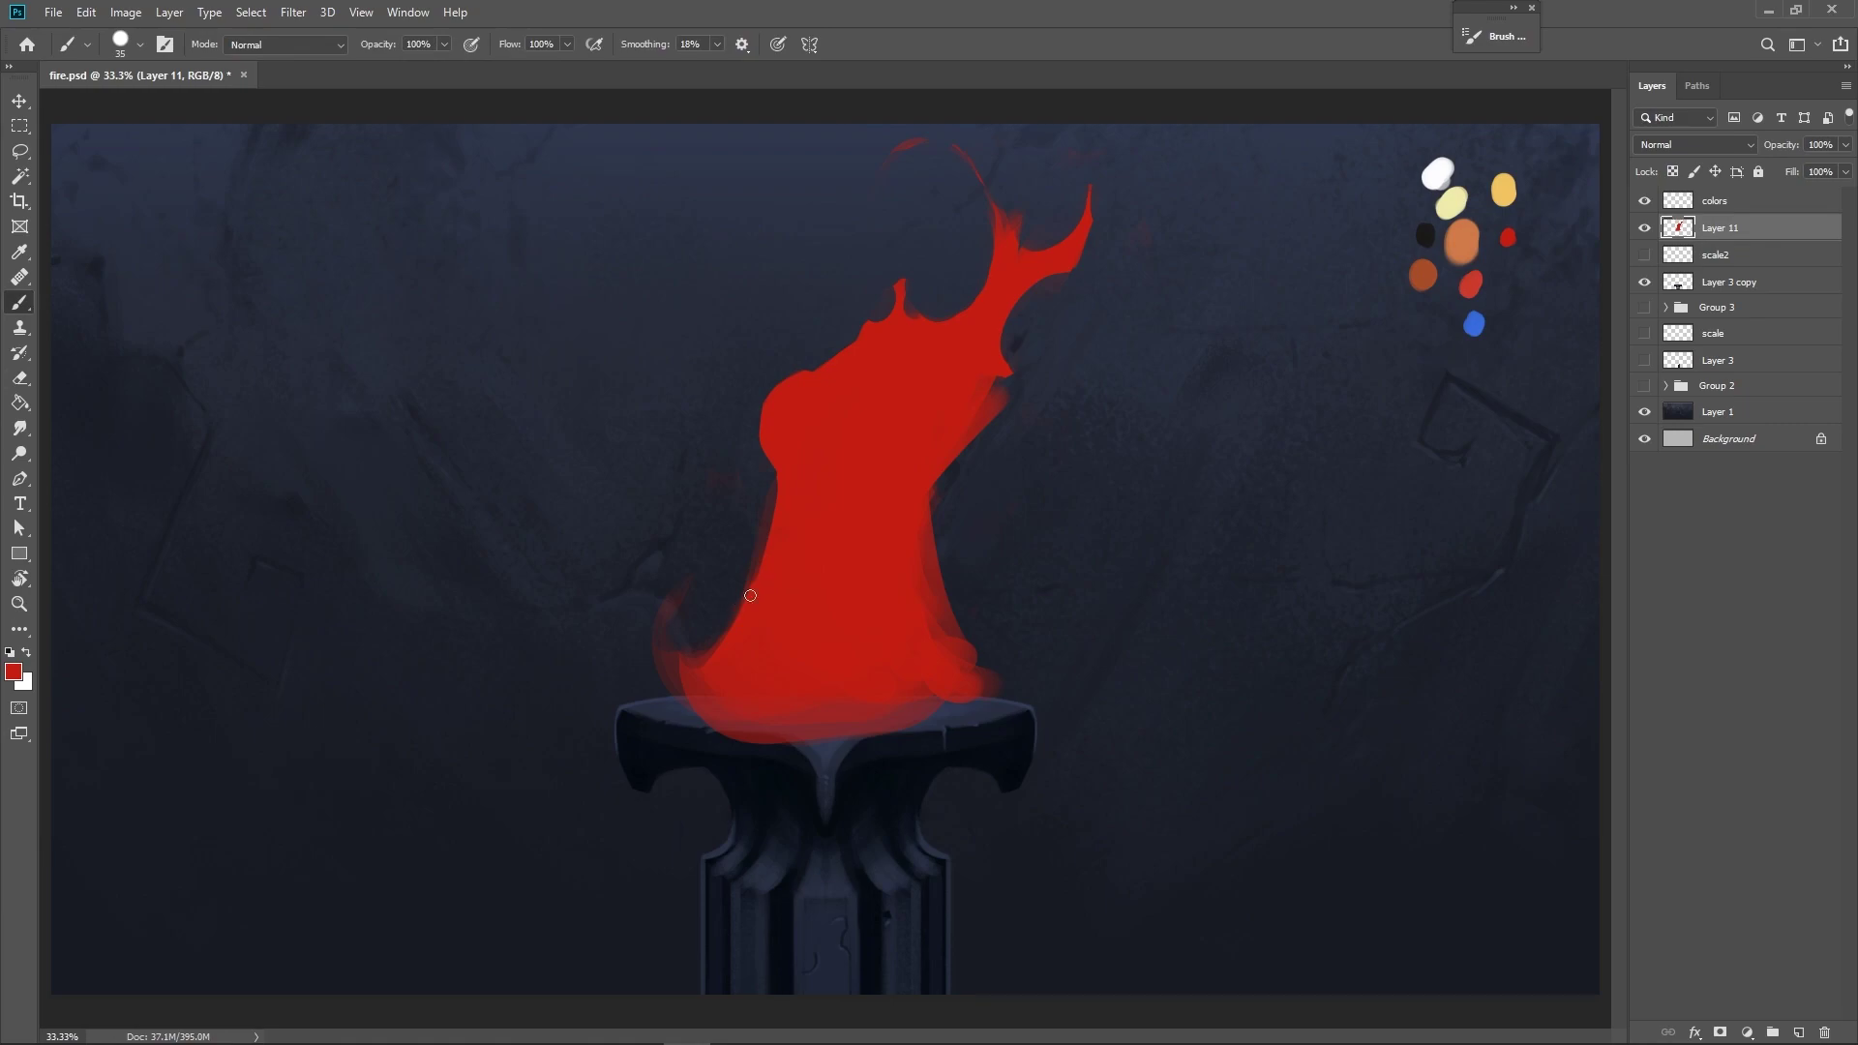
Paint small looping licks along both sides of the flame with a 35 px brush, then fill in its base.
left_click_drag(734, 590, 753, 571)
left_click_drag(934, 488, 973, 513)
left_click_drag(774, 494, 745, 450)
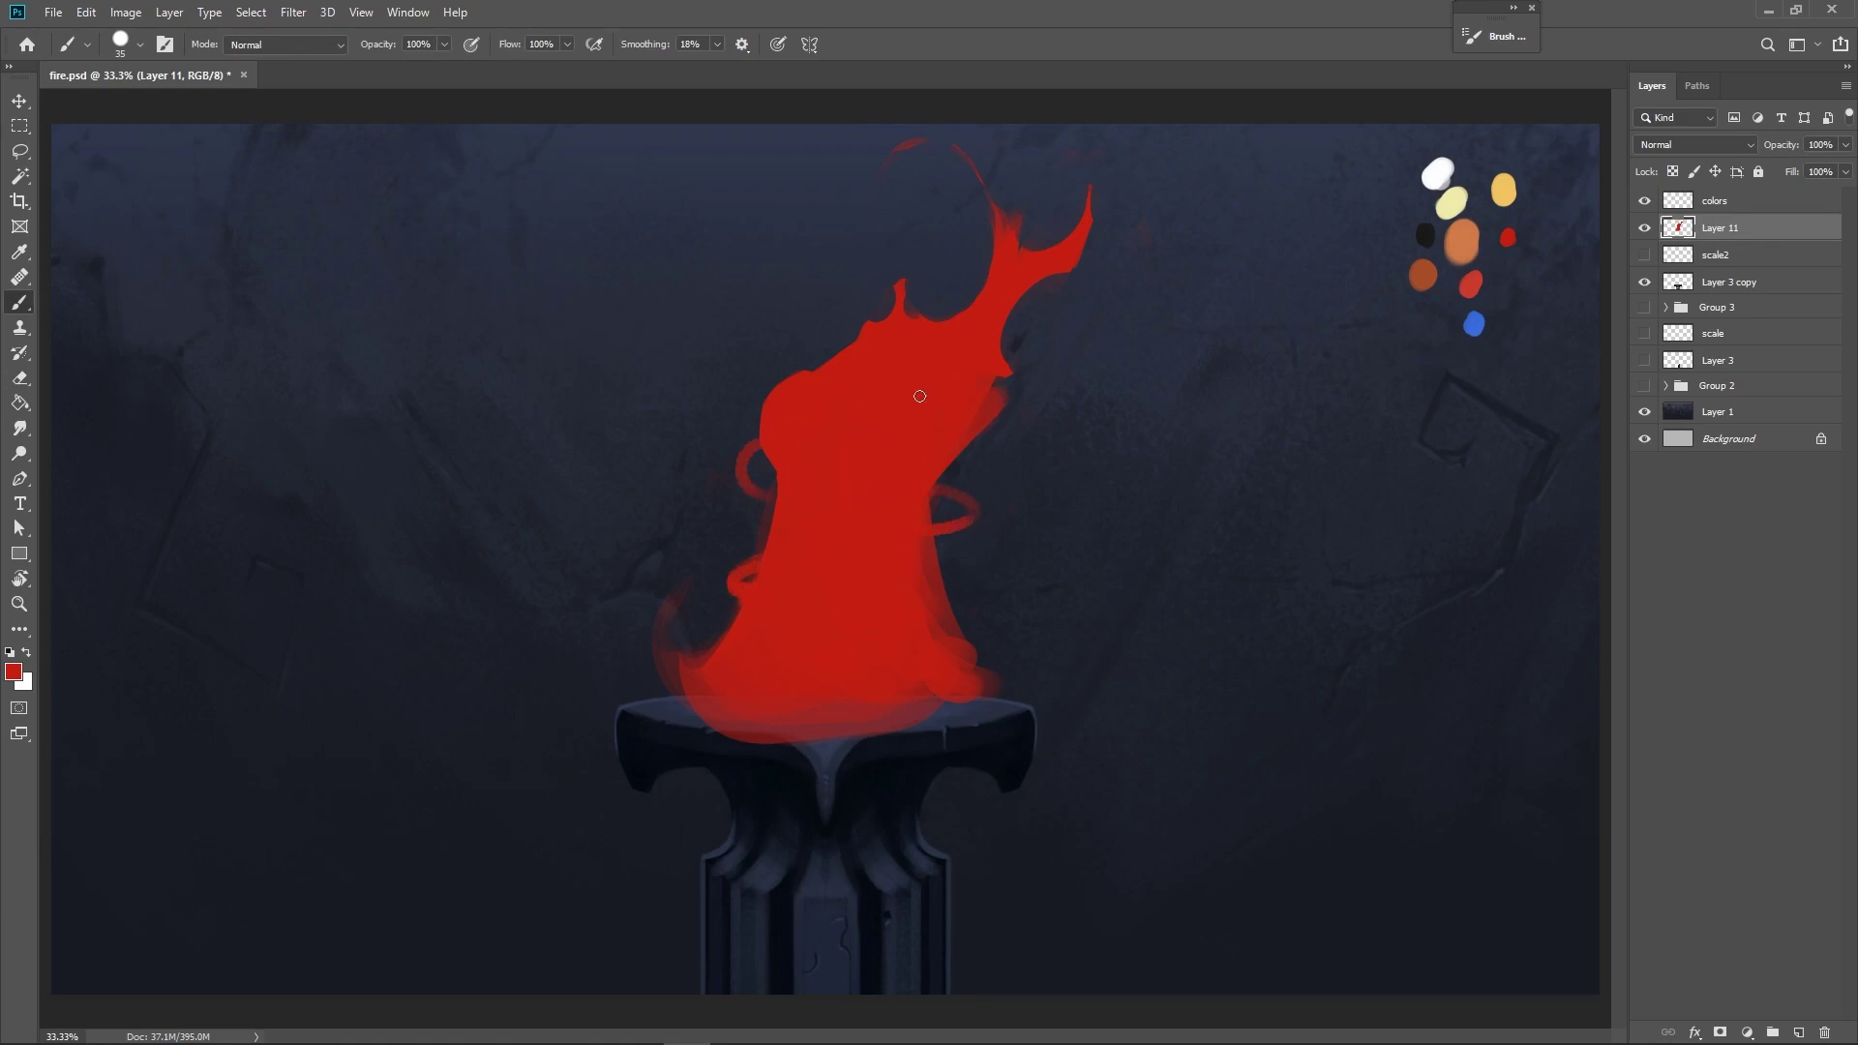
mouse_move(847, 350)
left_mouse_down()
mouse_move(918, 328)
mouse_move(832, 344)
left_mouse_up()
left_click_drag(744, 486, 799, 454)
left_click_drag(963, 465, 1005, 432)
mouse_move(924, 506)
left_mouse_down()
mouse_move(943, 496)
mouse_move(950, 515)
mouse_move(941, 638)
left_mouse_up()
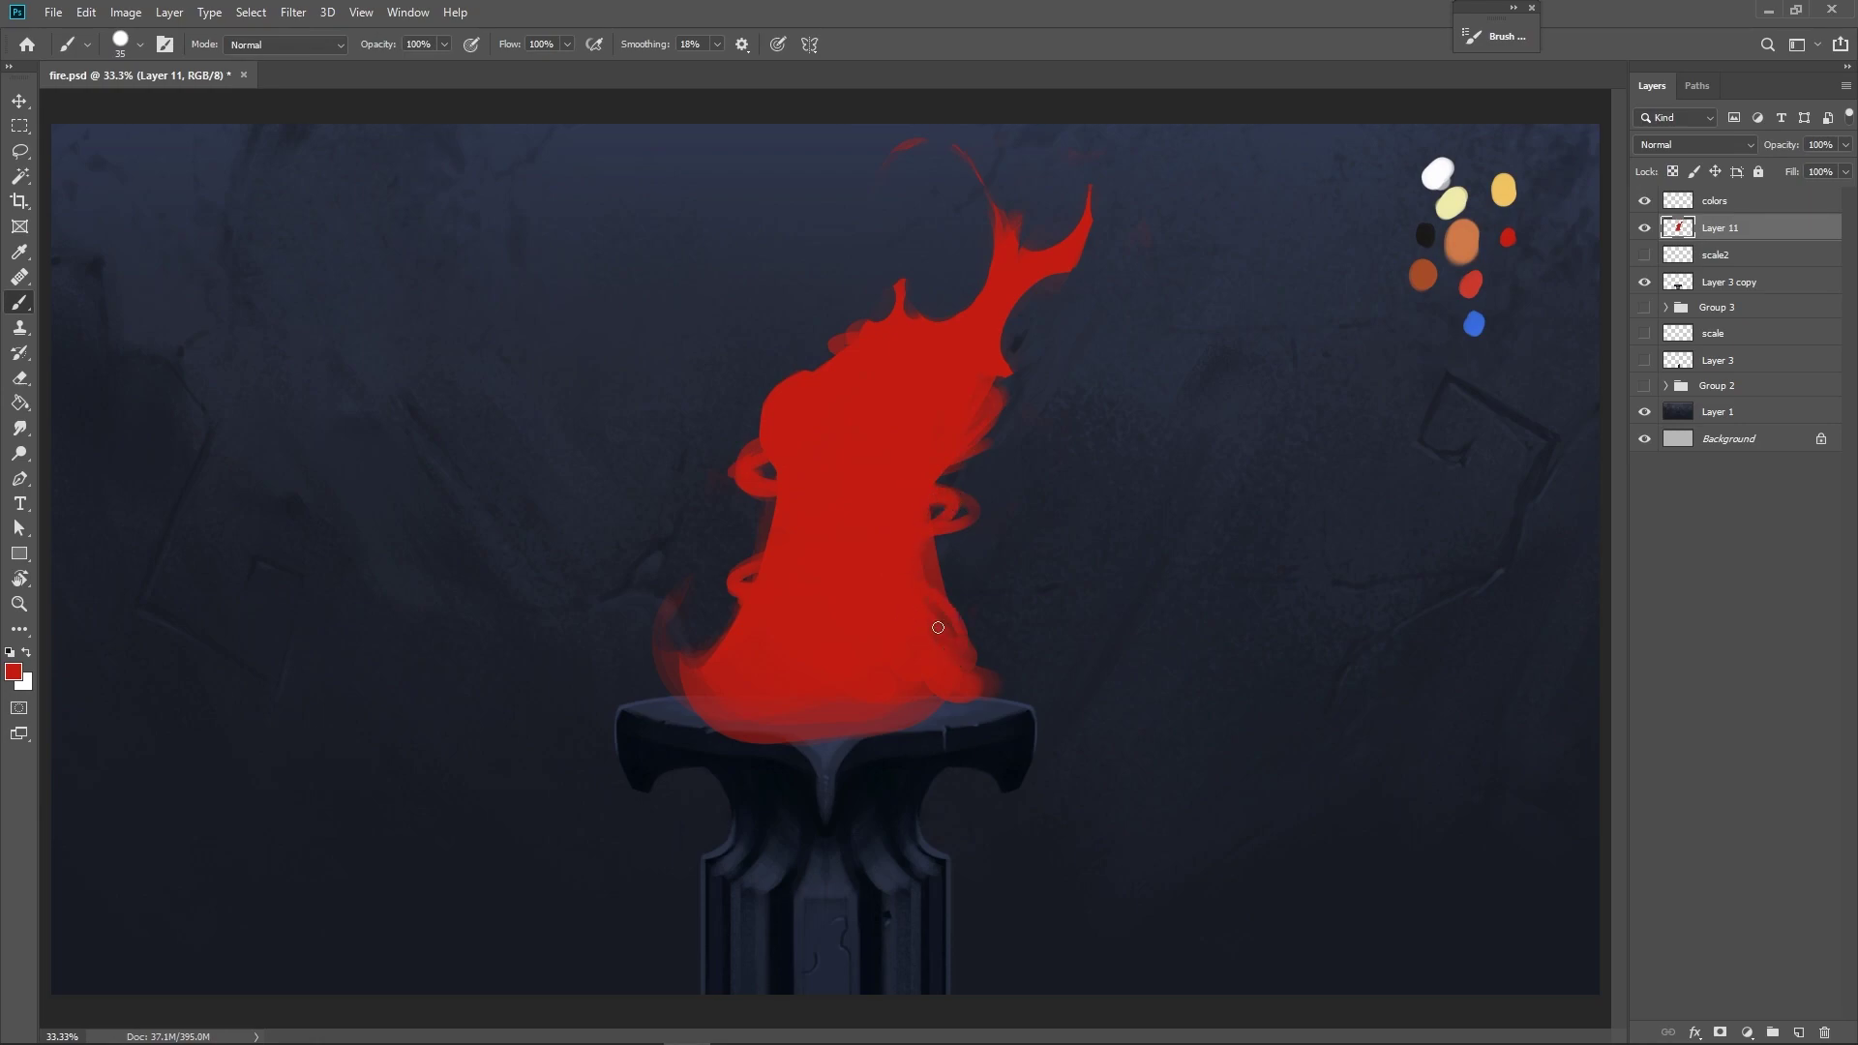
key("bracketright")
key("bracketright")
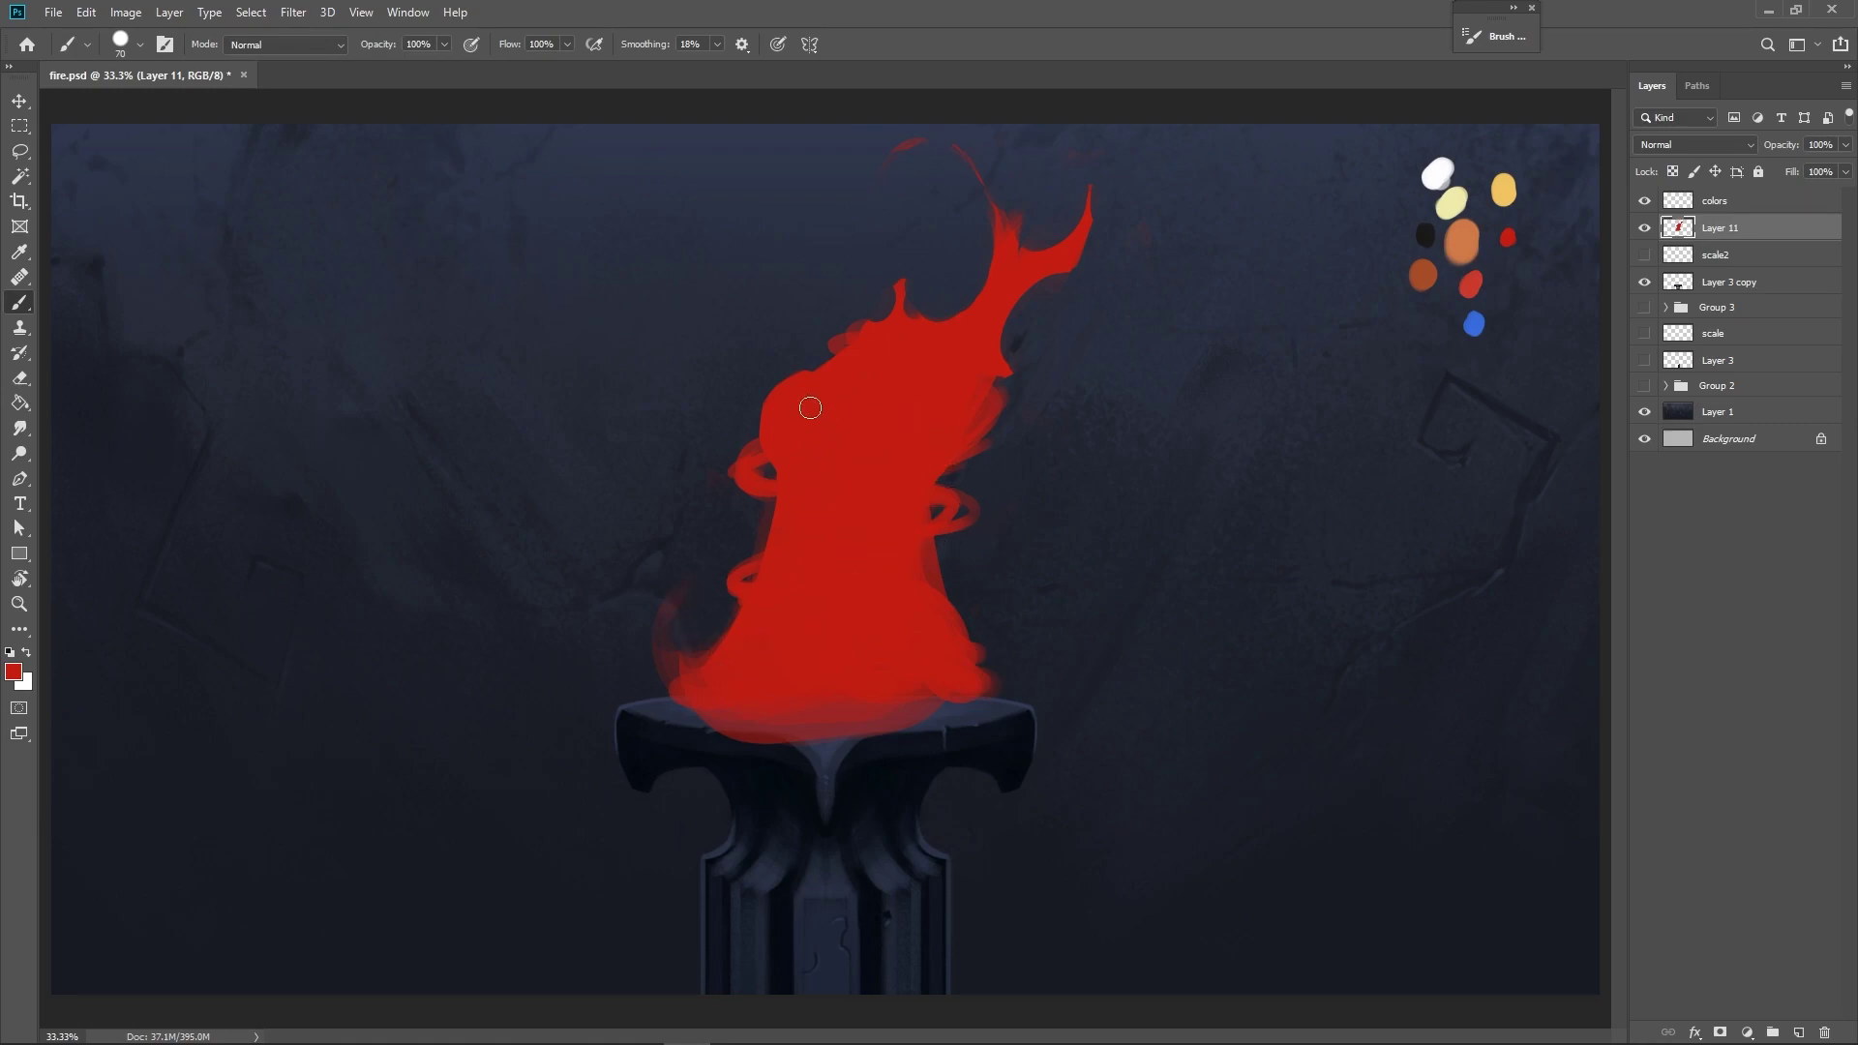
Erase the rounded shoulder on the flame's upper left to make a sharper concave contour.
key("e")
left_click_drag(825, 329, 827, 335)
key("b")
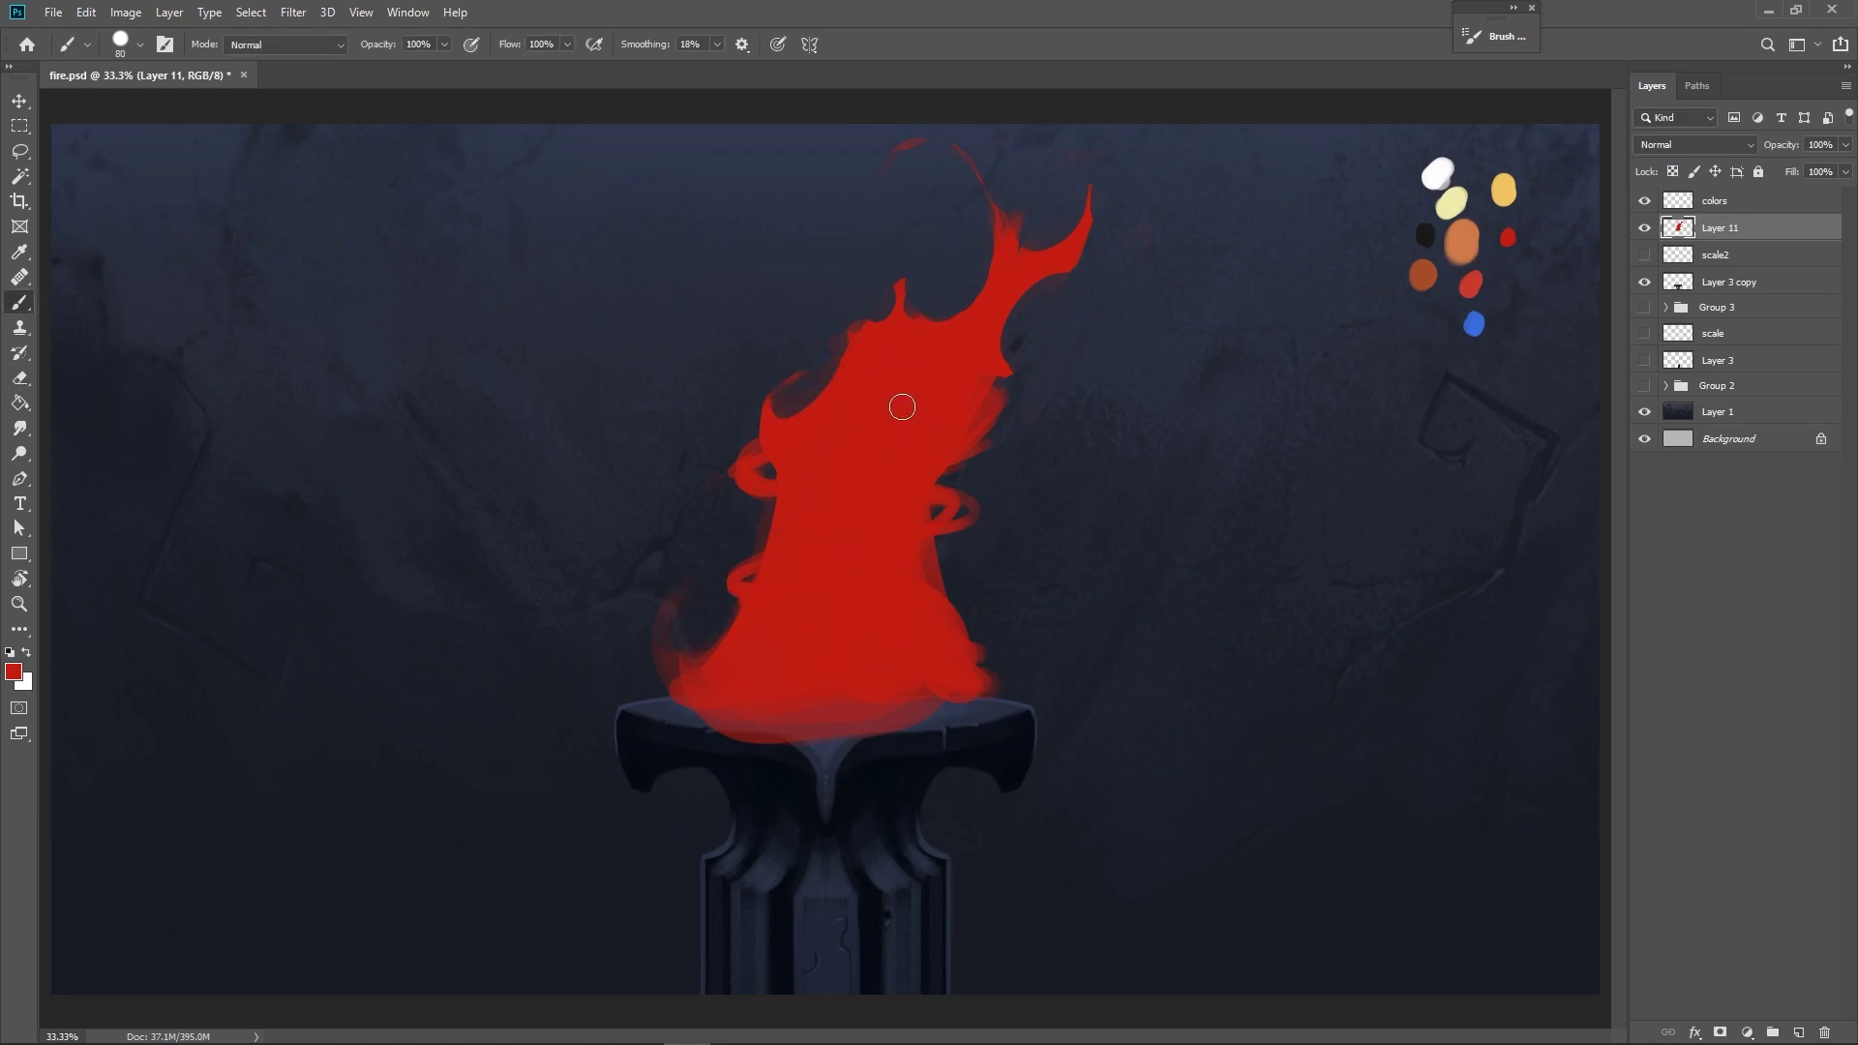
Paint a tall red mass rising from the flame's upper left up to its tip with an enlarged brush.
key("bracketright")
key("bracketright")
key("bracketright")
key("bracketright")
key("bracketright")
key("bracketright")
key("bracketright")
mouse_move(847, 401)
left_mouse_down()
mouse_move(896, 291)
mouse_move(875, 323)
mouse_move(884, 265)
mouse_move(937, 188)
mouse_move(949, 275)
left_mouse_up()
Erase around the new upper mass to taper it into a pointed tip and slim its left contour.
key("e")
key("bracketright")
key("bracketright")
key("bracketright")
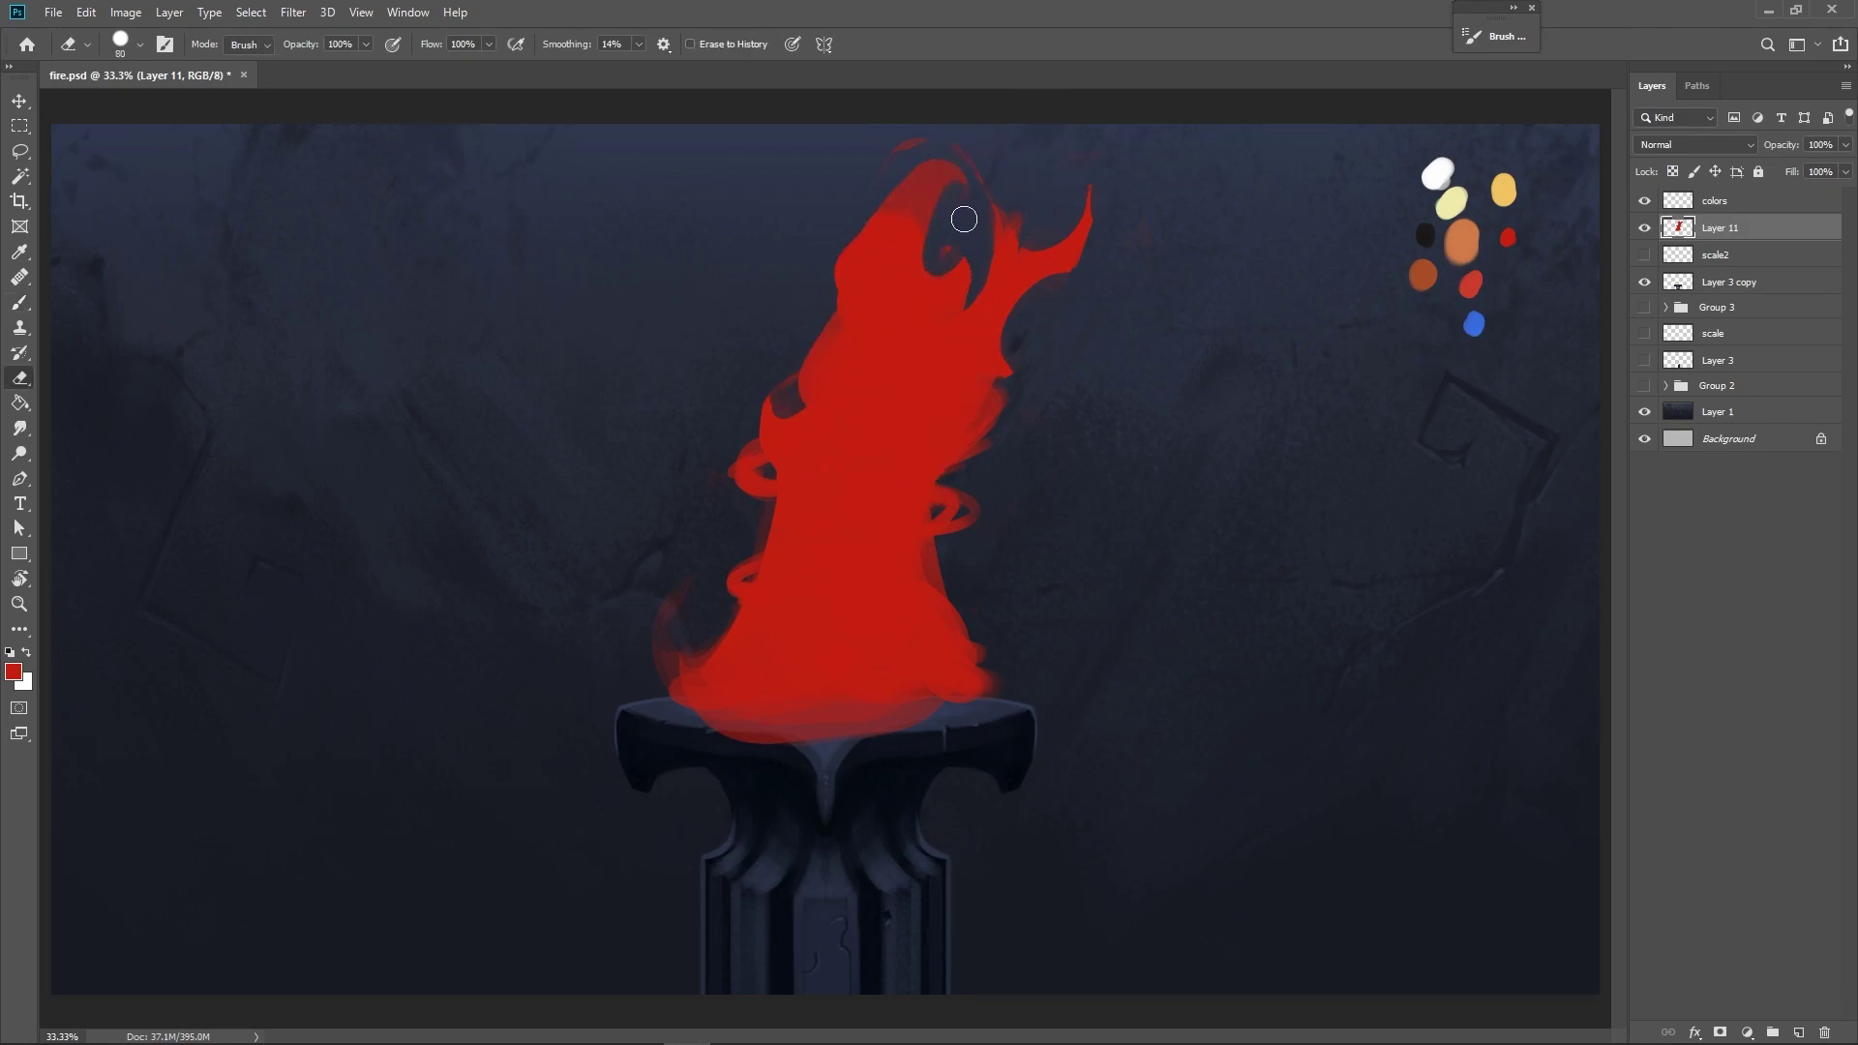
mouse_move(927, 165)
left_mouse_down()
mouse_move(880, 170)
mouse_move(838, 232)
mouse_move(818, 358)
left_mouse_up()
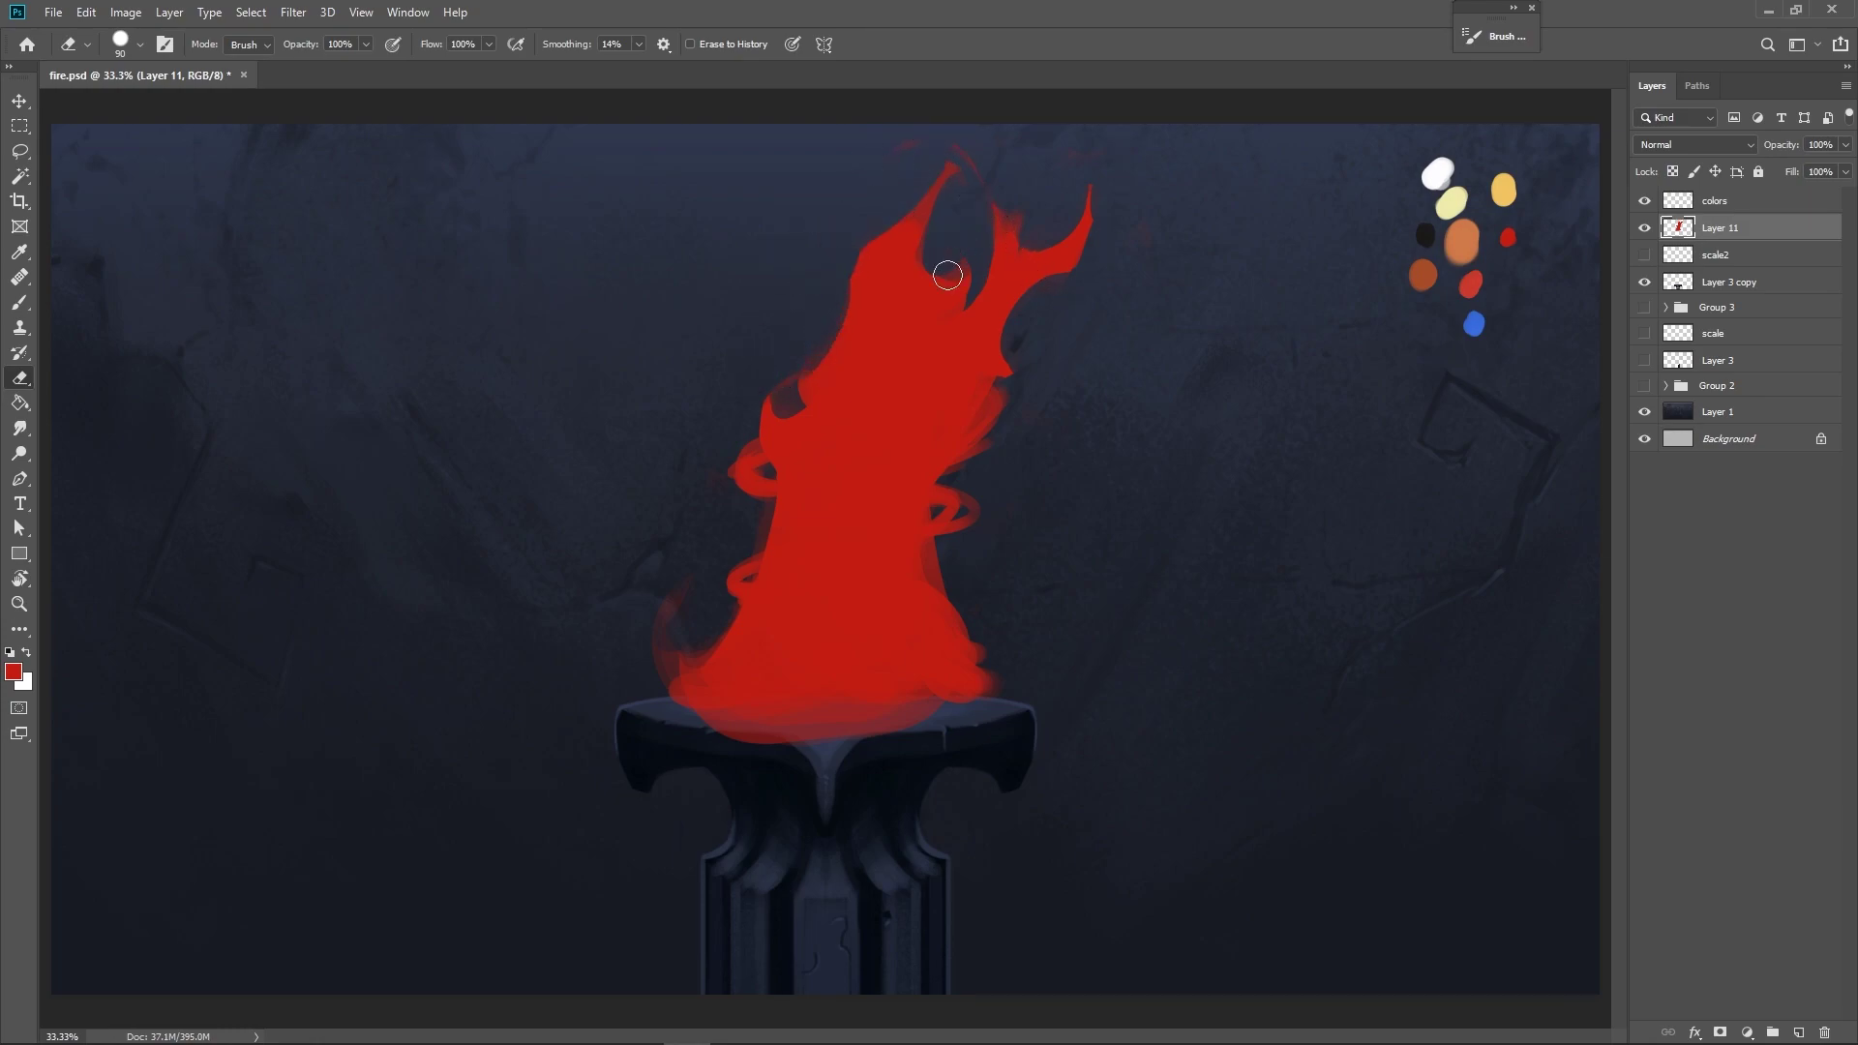
Erase the forked horn at the flame's upper right, leaving short jagged points along that edge.
mouse_move(1000, 186)
left_mouse_down()
mouse_move(1020, 190)
mouse_move(987, 291)
left_mouse_up()
mouse_move(1093, 257)
left_mouse_down()
mouse_move(1024, 320)
mouse_move(1044, 195)
mouse_move(982, 330)
mouse_move(1074, 253)
left_mouse_up()
mouse_move(978, 319)
left_mouse_down()
mouse_move(1083, 190)
mouse_move(1077, 240)
mouse_move(1007, 290)
mouse_move(926, 305)
mouse_move(917, 271)
mouse_move(1138, 115)
mouse_move(1015, 422)
mouse_move(976, 198)
mouse_move(956, 337)
mouse_move(1026, 255)
mouse_move(964, 374)
mouse_move(1021, 283)
mouse_move(953, 232)
mouse_move(973, 344)
mouse_move(1025, 265)
left_mouse_up()
Fill the flame's right edge at mid-height with a large brush, then erase it back to a slimmer contour.
key("b")
key("bracketright")
key("bracketright")
key("bracketright")
key("bracketright")
key("e")
key("b")
left_click_drag(948, 473, 1016, 387)
key("e")
mouse_move(990, 448)
left_mouse_down()
mouse_move(1017, 375)
mouse_move(933, 477)
left_mouse_up()
key("b")
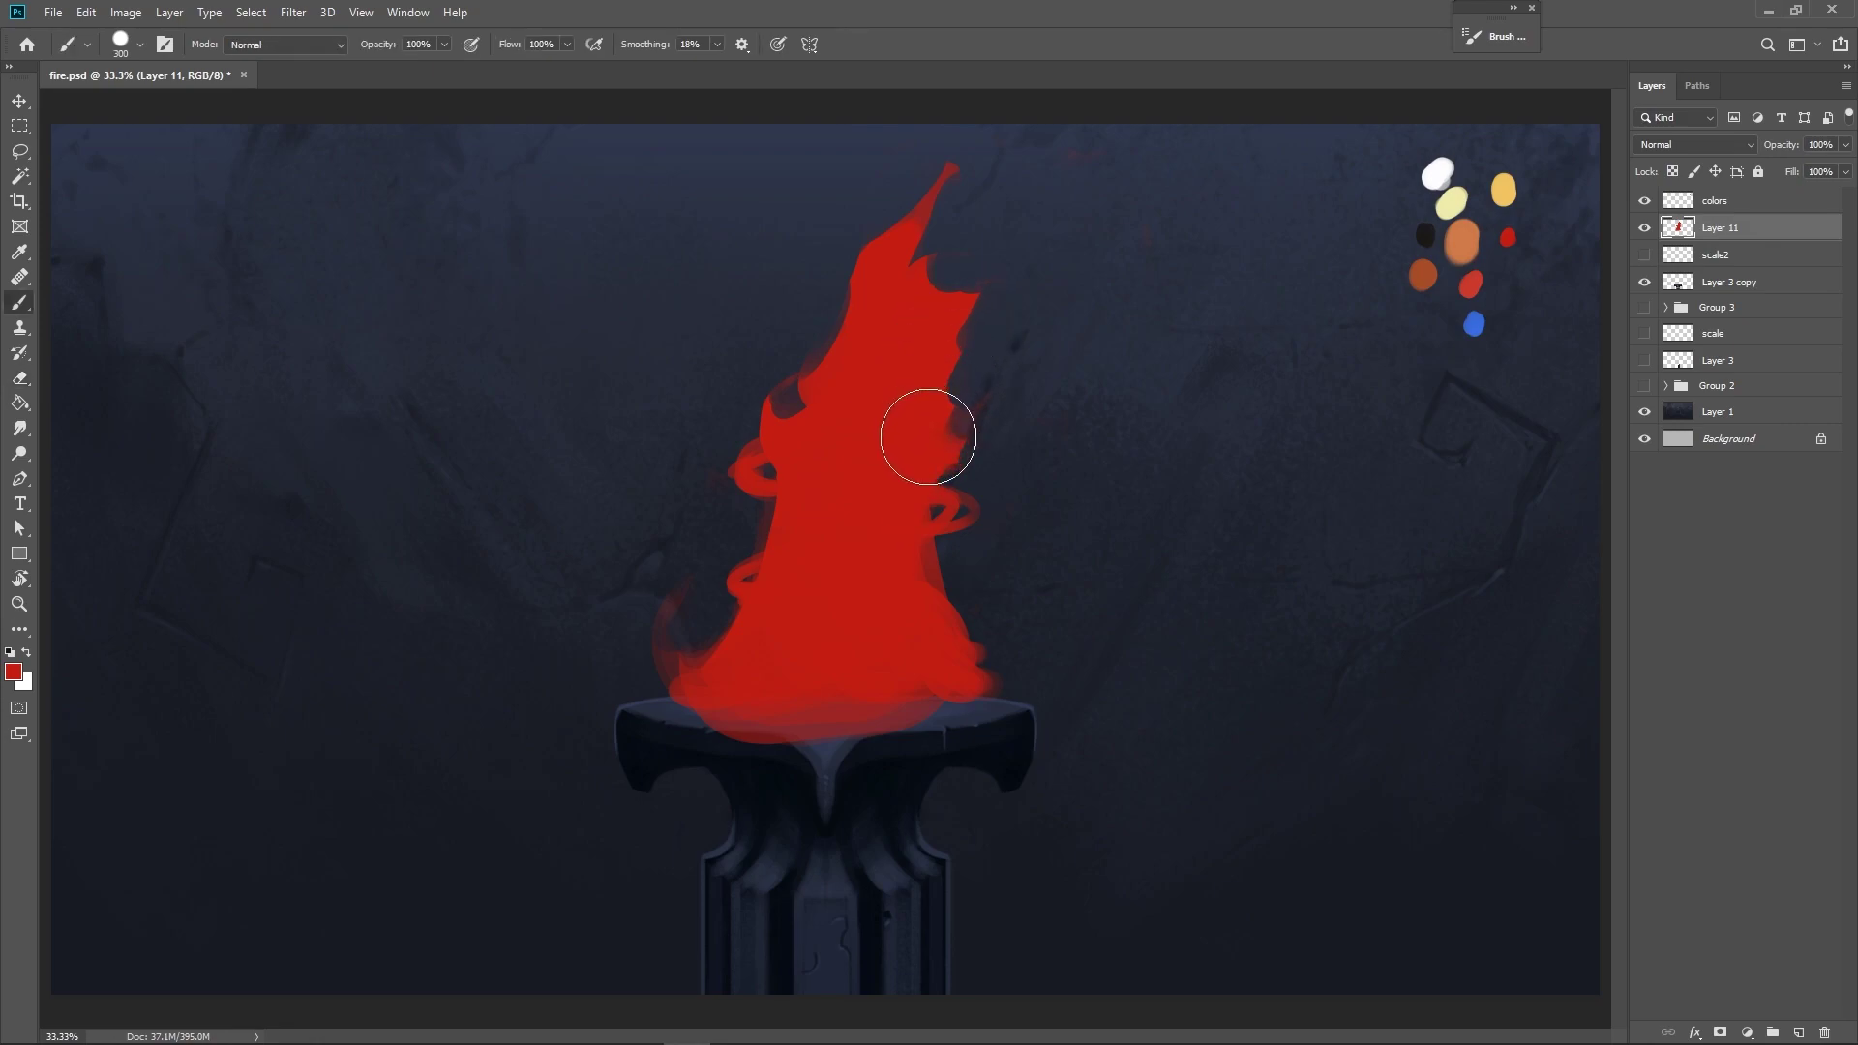
Paint a looping lick on the flame's lower right with a 60 px brush.
key("bracketleft")
key("bracketleft")
key("bracketleft")
key("bracketleft")
key("bracketleft")
key("bracketleft")
key("bracketleft")
key("bracketleft")
key("bracketleft")
key("bracketleft")
left_click_drag(898, 601, 971, 629)
mouse_move(924, 543)
left_mouse_down()
mouse_move(945, 390)
mouse_move(1002, 359)
mouse_move(935, 338)
mouse_move(1026, 205)
left_mouse_up()
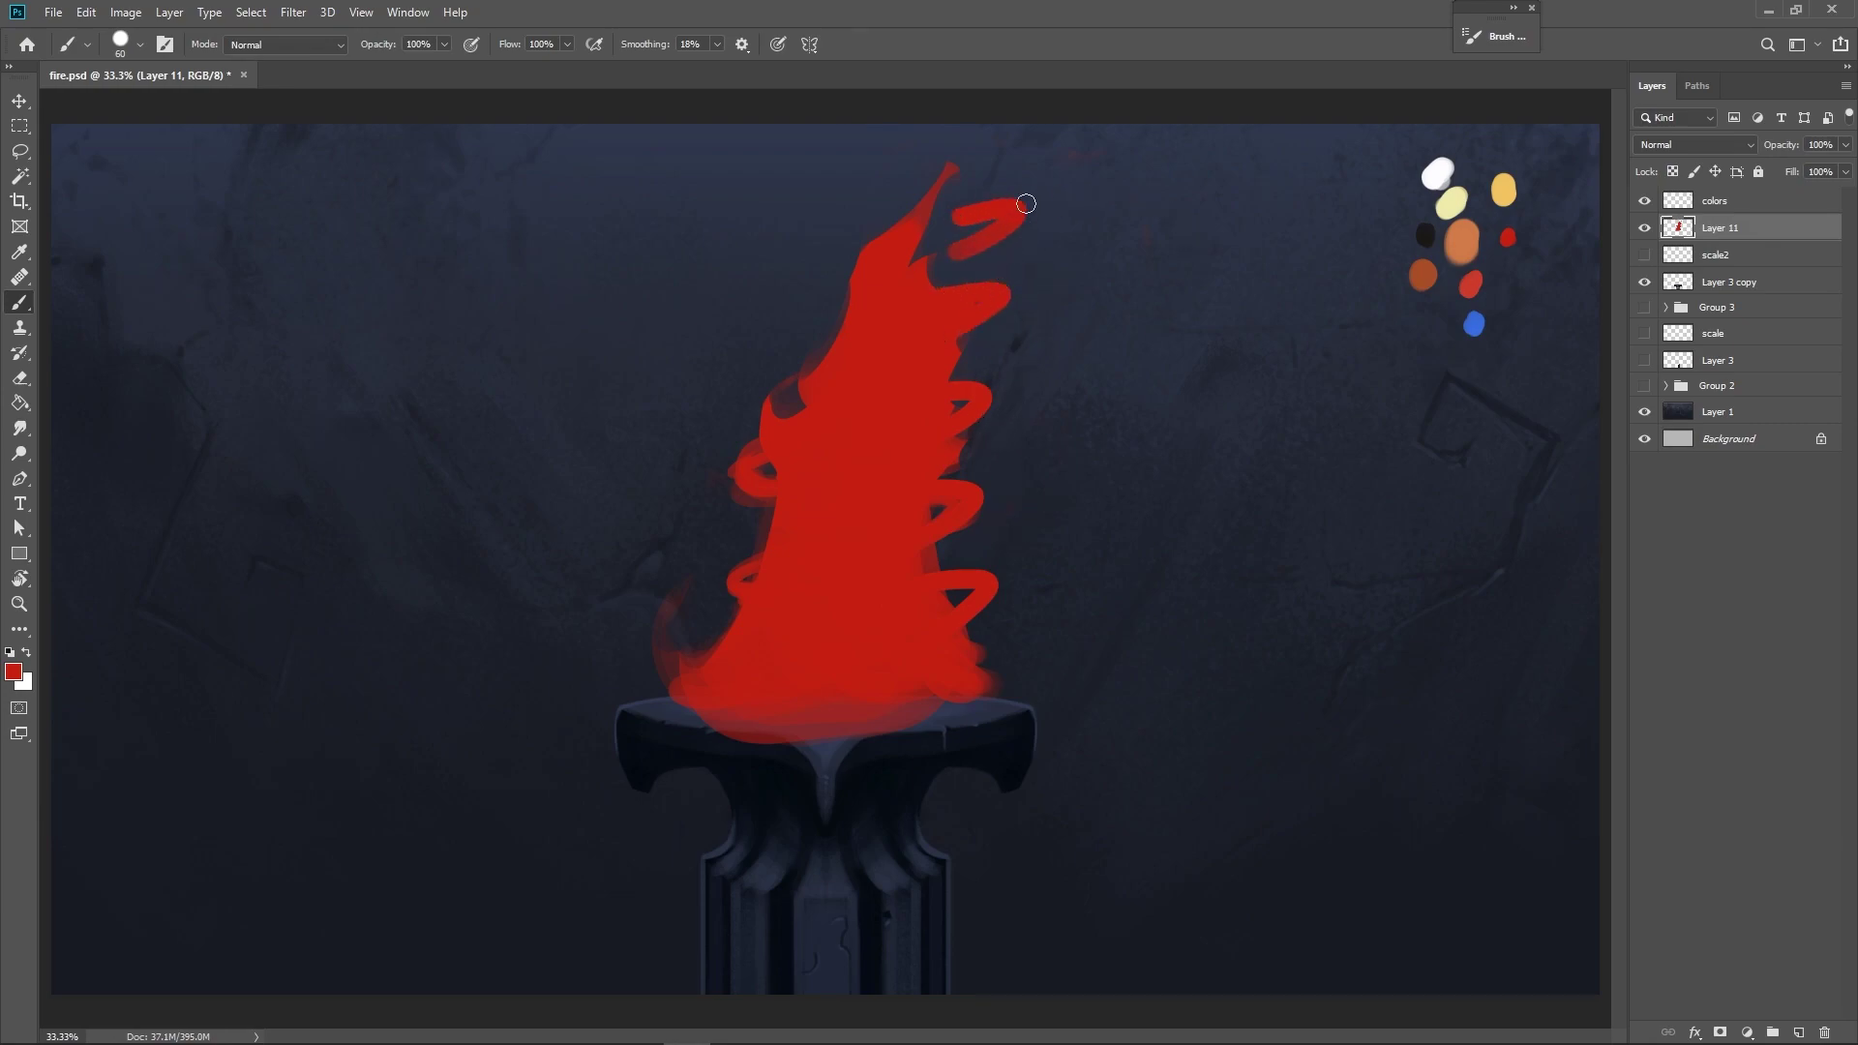
key("ctrl+z")
key("ctrl+z")
key("ctrl+z")
key("ctrl+z")
key("ctrl+z")
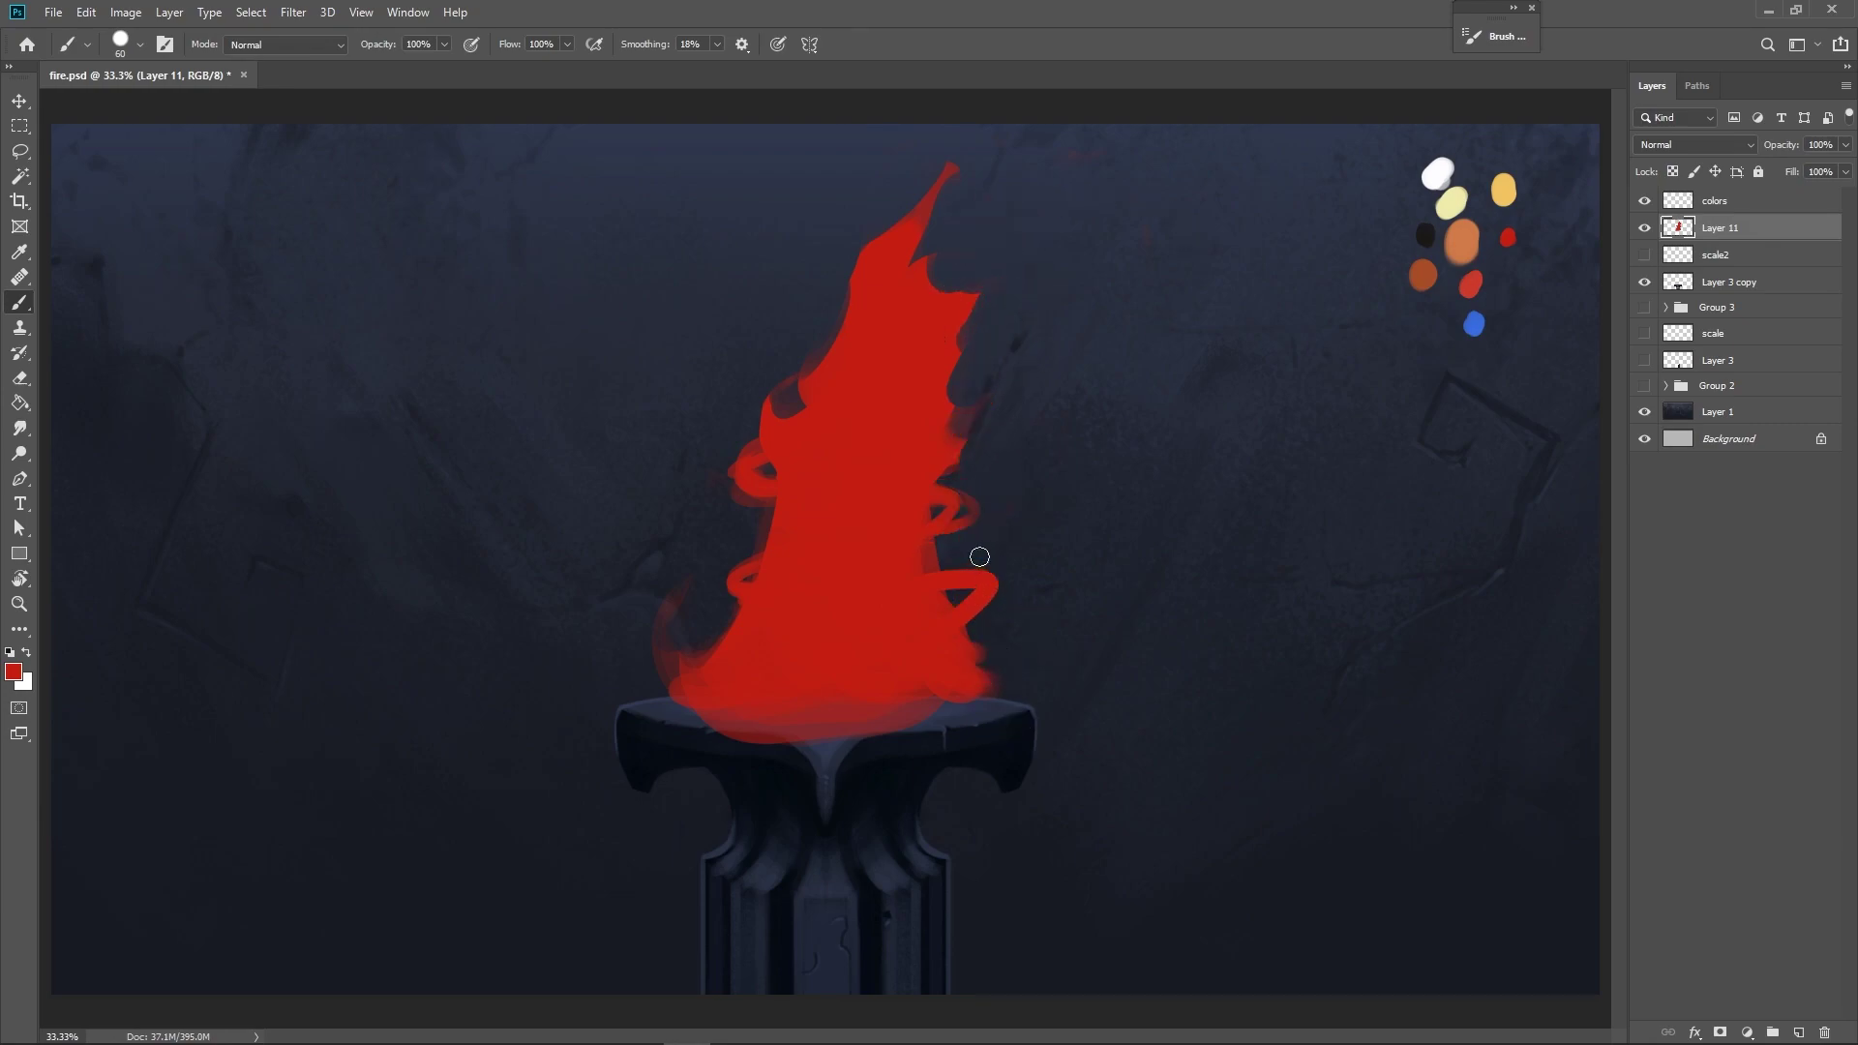
Thicken the side curls and add thin looping licks on the flame's upper left, trimming the upper right edge with the eraser.
mouse_move(745, 484)
left_mouse_down()
mouse_move(758, 460)
mouse_move(740, 455)
left_mouse_up()
mouse_move(941, 564)
left_mouse_down()
mouse_move(975, 583)
mouse_move(984, 612)
mouse_move(930, 638)
left_mouse_up()
mouse_move(826, 364)
left_mouse_down()
mouse_move(882, 297)
mouse_move(864, 276)
mouse_move(809, 369)
mouse_move(836, 406)
mouse_move(877, 257)
mouse_move(870, 441)
mouse_move(842, 312)
mouse_move(826, 349)
mouse_move(844, 316)
mouse_move(832, 353)
left_mouse_up()
key("e")
key("bracketleft")
mouse_move(956, 343)
left_mouse_down()
mouse_move(943, 309)
mouse_move(924, 348)
left_mouse_up()
key("b")
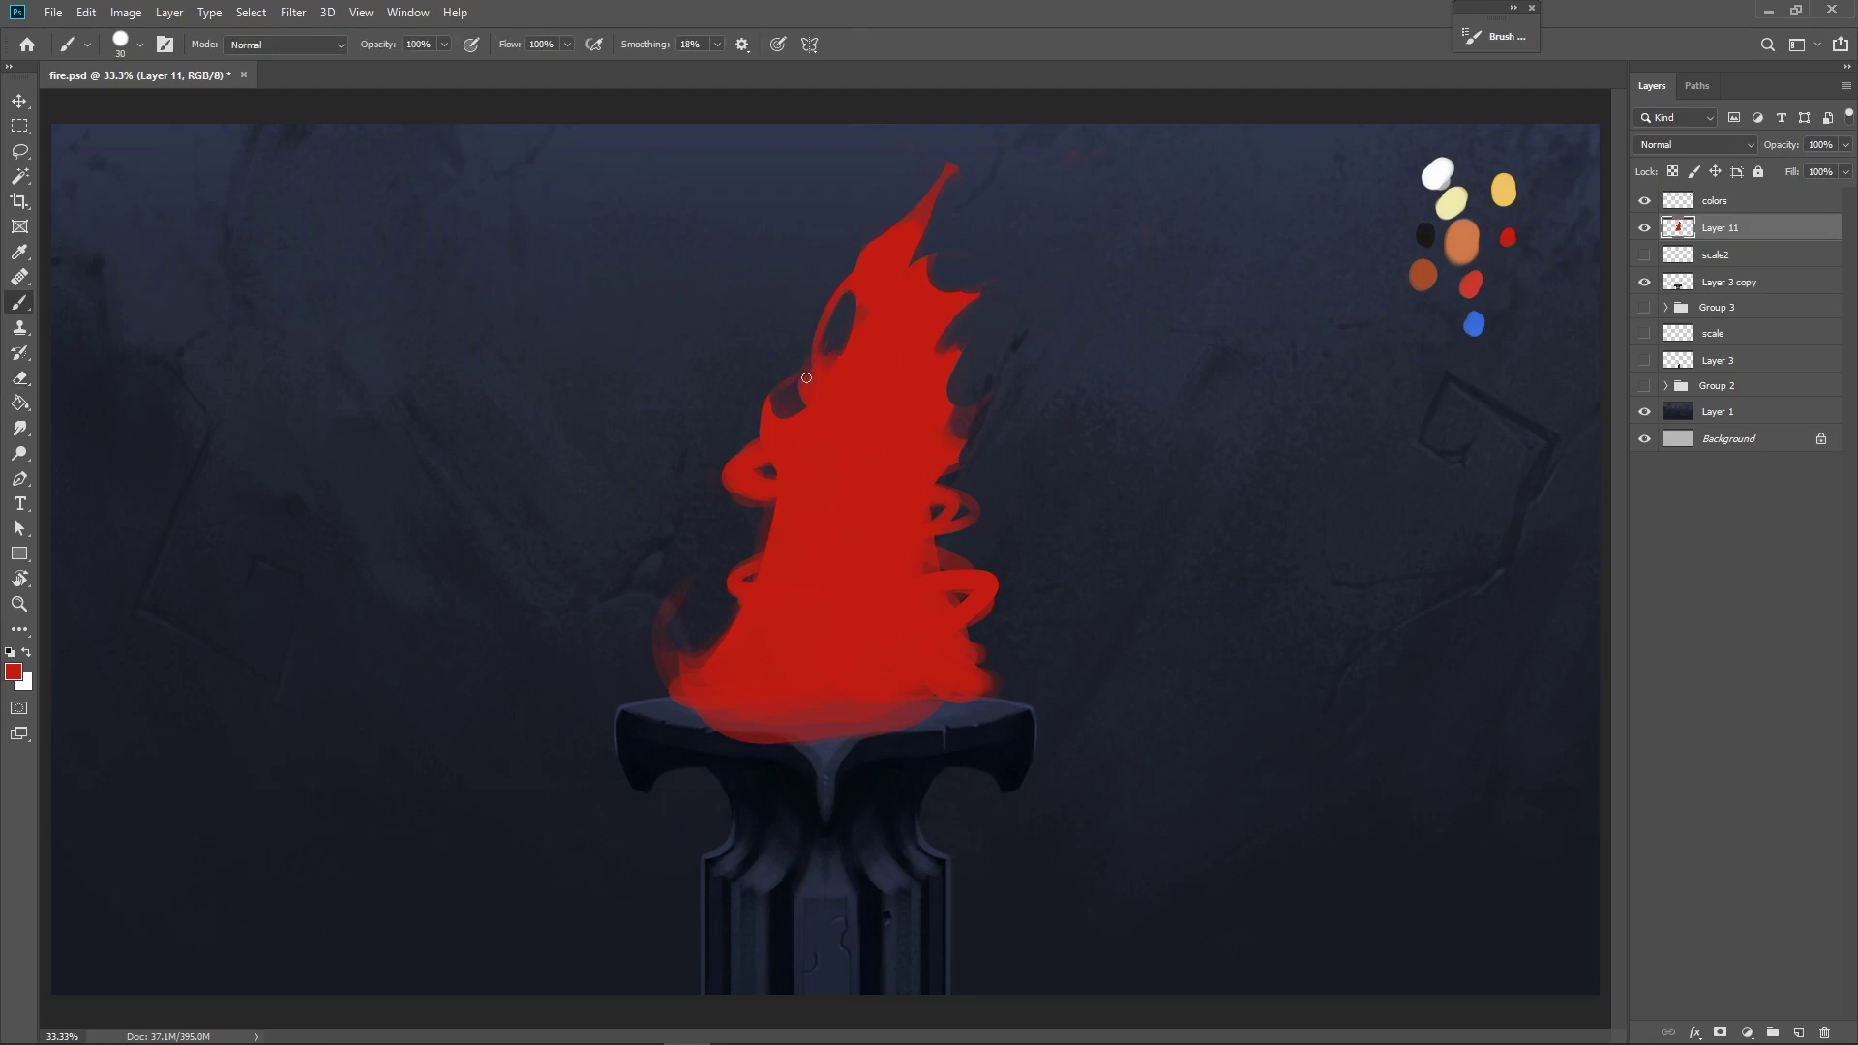
left_click_drag(822, 357, 894, 280)
Erase the red spill along the pedestal's front with a 45 px eraser and paint small licks at both base corners.
key("e")
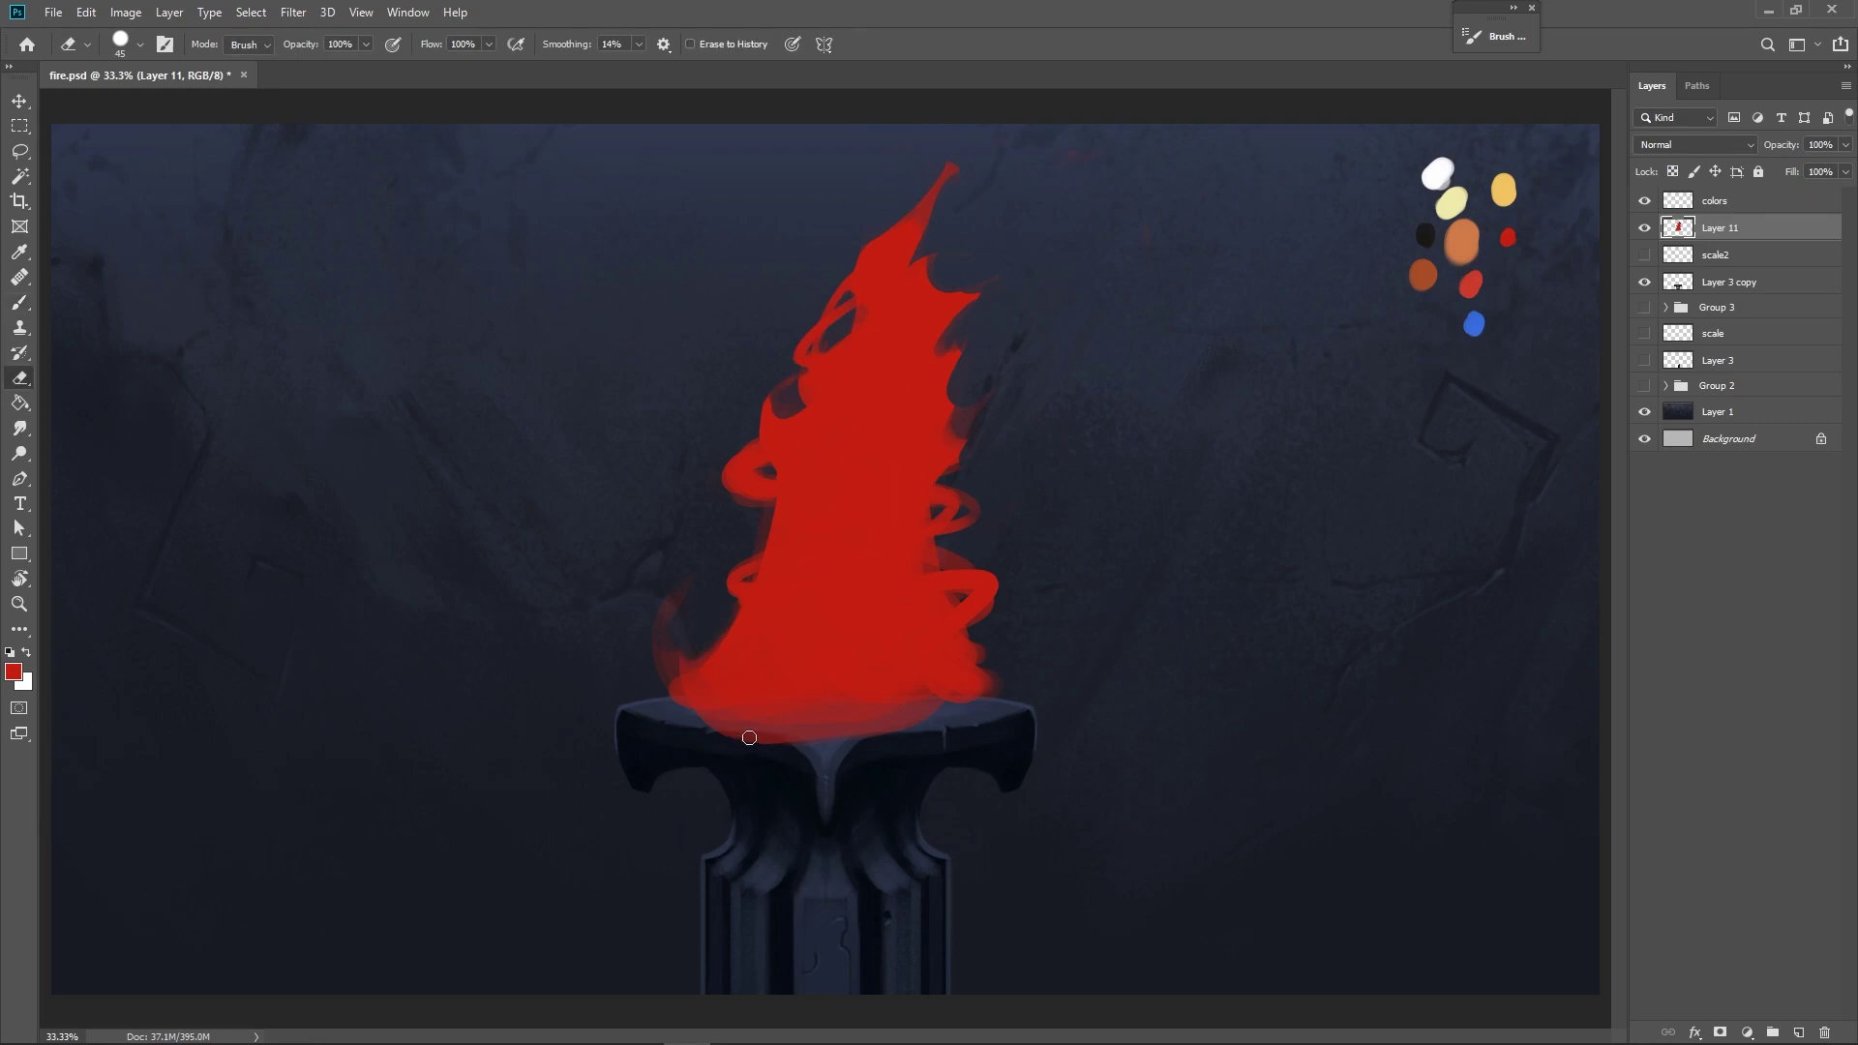
mouse_move(750, 725)
left_mouse_down()
mouse_move(711, 714)
mouse_move(714, 733)
mouse_move(770, 728)
left_mouse_up()
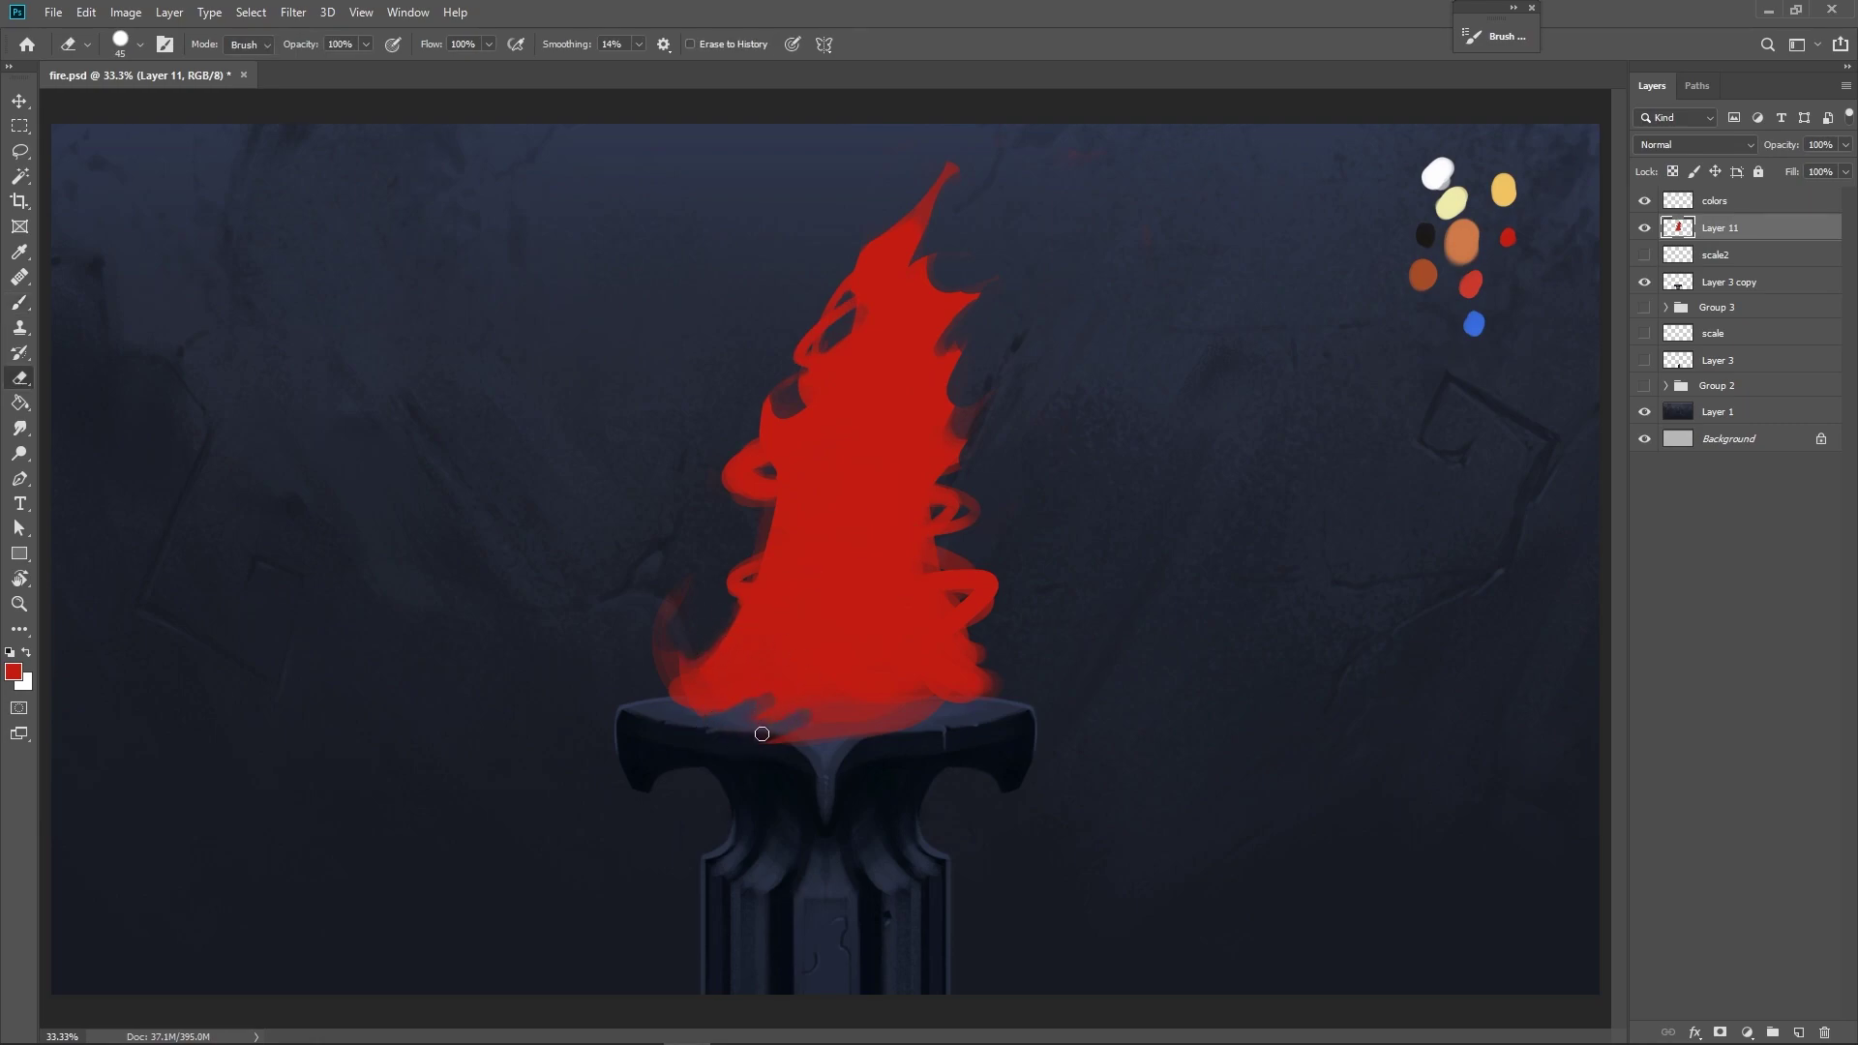
mouse_move(902, 726)
left_mouse_down()
mouse_move(937, 720)
mouse_move(932, 693)
mouse_move(990, 700)
mouse_move(1023, 672)
mouse_move(975, 672)
mouse_move(1009, 699)
mouse_move(956, 675)
mouse_move(1007, 688)
mouse_move(1026, 634)
left_mouse_up()
key("b")
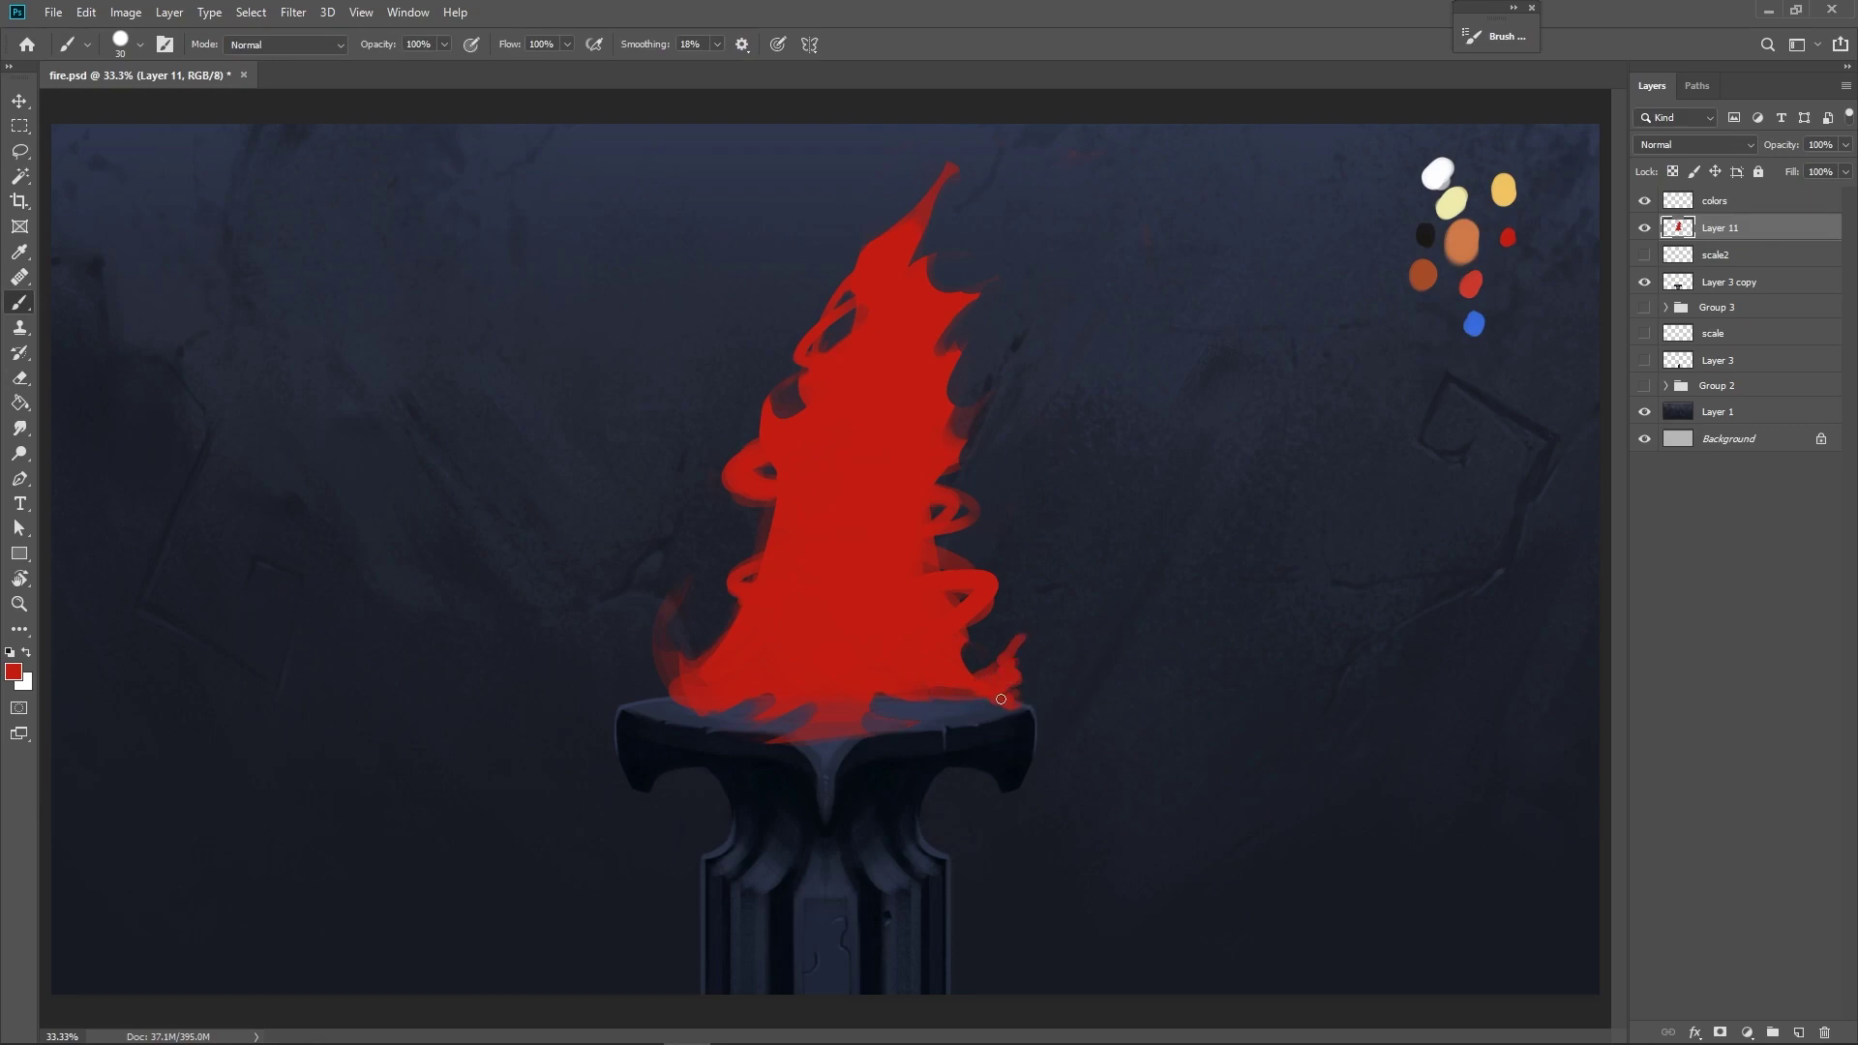
left_click_drag(672, 681, 695, 625)
mouse_move(656, 688)
left_mouse_down()
mouse_move(709, 639)
mouse_move(693, 665)
mouse_move(681, 611)
mouse_move(673, 659)
mouse_move(696, 673)
mouse_move(708, 630)
left_mouse_up()
Sharpen the lick at the base's right corner and thin the curl on the flame's lower right with the eraser.
key("e")
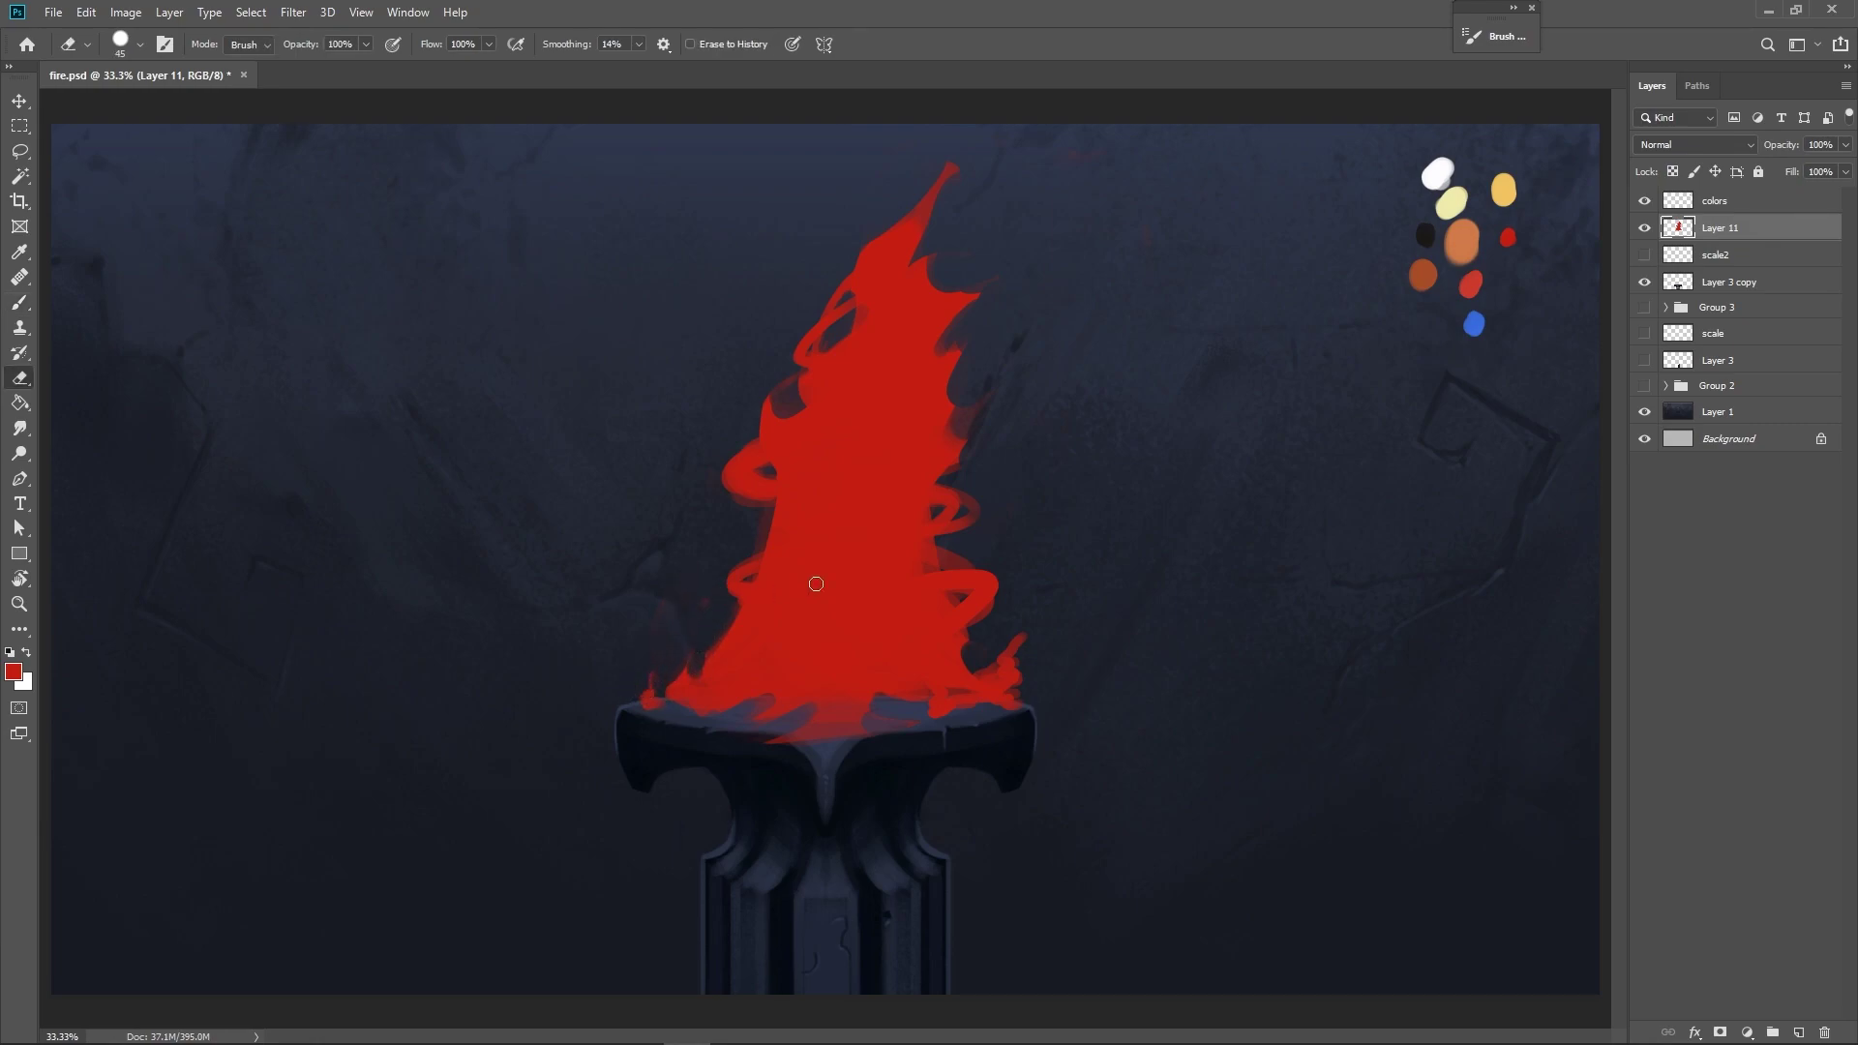
mouse_move(1022, 629)
left_mouse_down()
mouse_move(994, 658)
mouse_move(1051, 632)
mouse_move(1029, 686)
mouse_move(994, 661)
left_mouse_up()
mouse_move(971, 658)
left_mouse_down()
mouse_move(997, 588)
mouse_move(981, 607)
mouse_move(978, 565)
mouse_move(935, 551)
mouse_move(990, 604)
mouse_move(963, 571)
mouse_move(980, 592)
mouse_move(970, 538)
mouse_move(930, 571)
mouse_move(984, 543)
mouse_move(937, 548)
left_mouse_up()
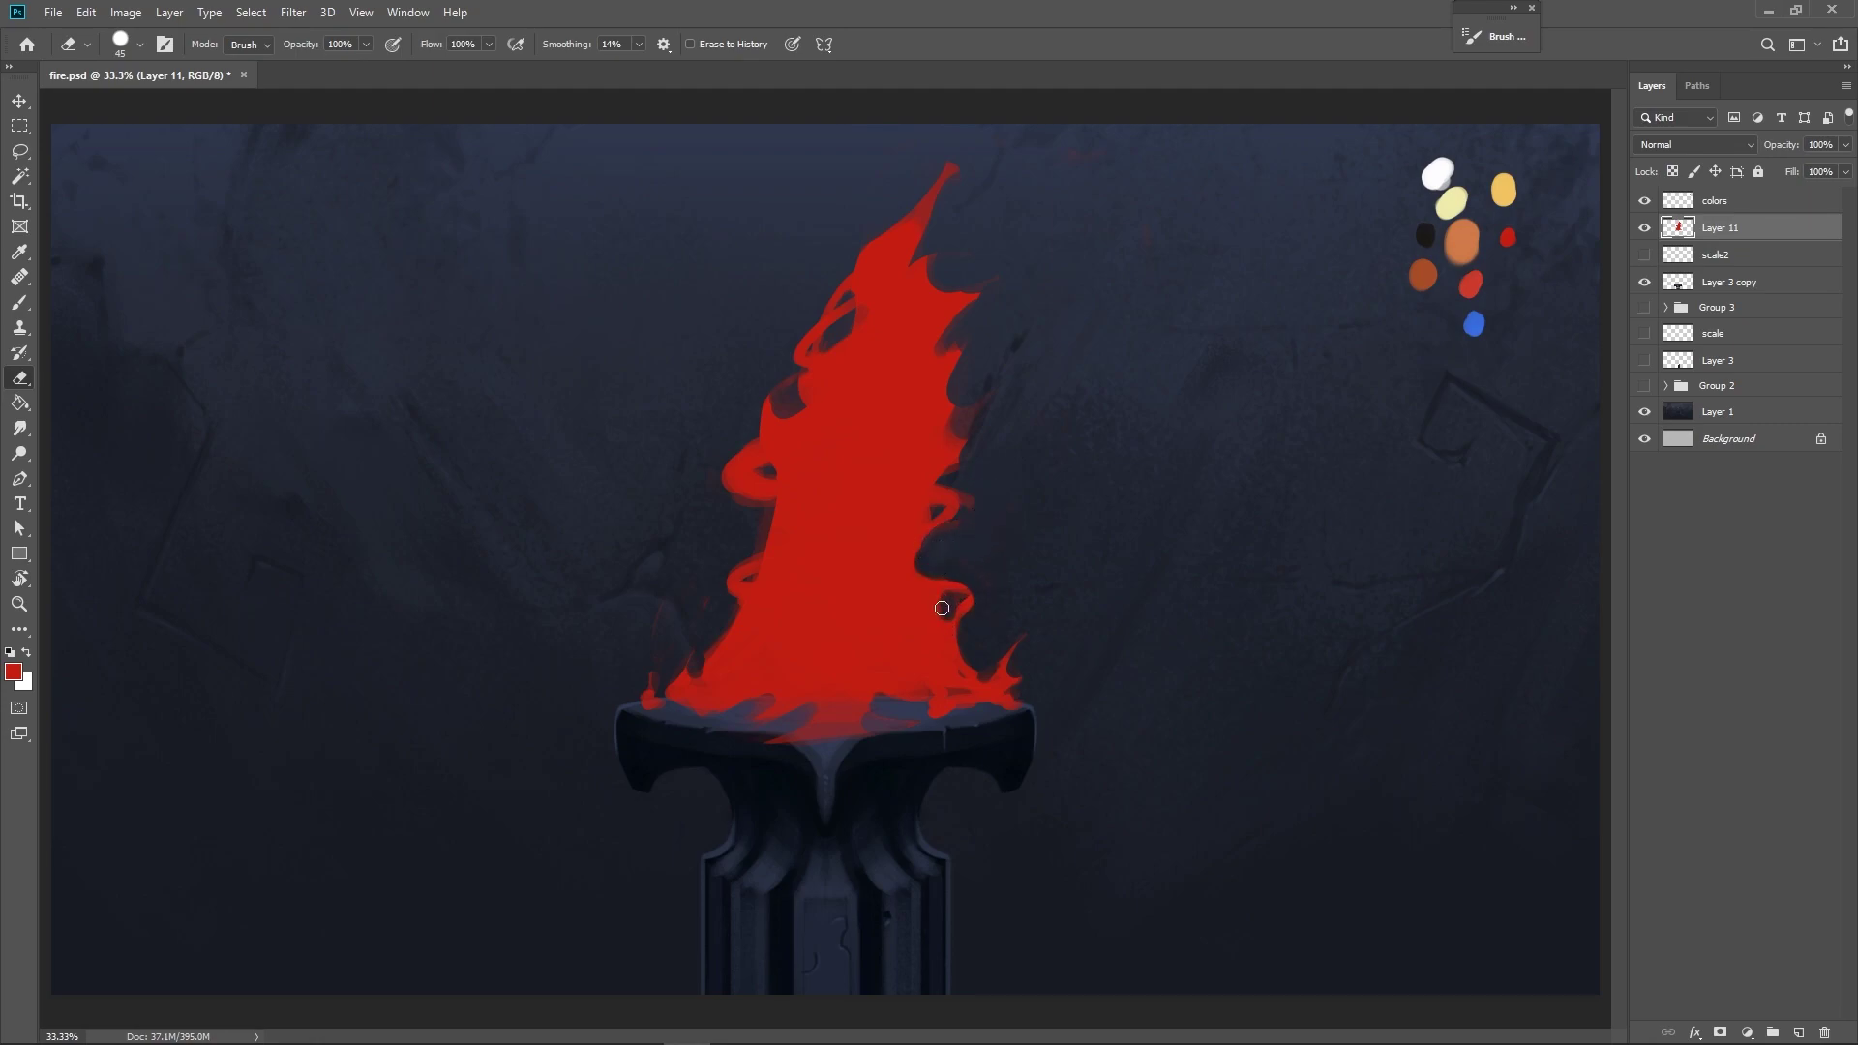
Break up the left and middle of the flame's bottom edge, alternating the 30 px brush and 45 px eraser.
key("b")
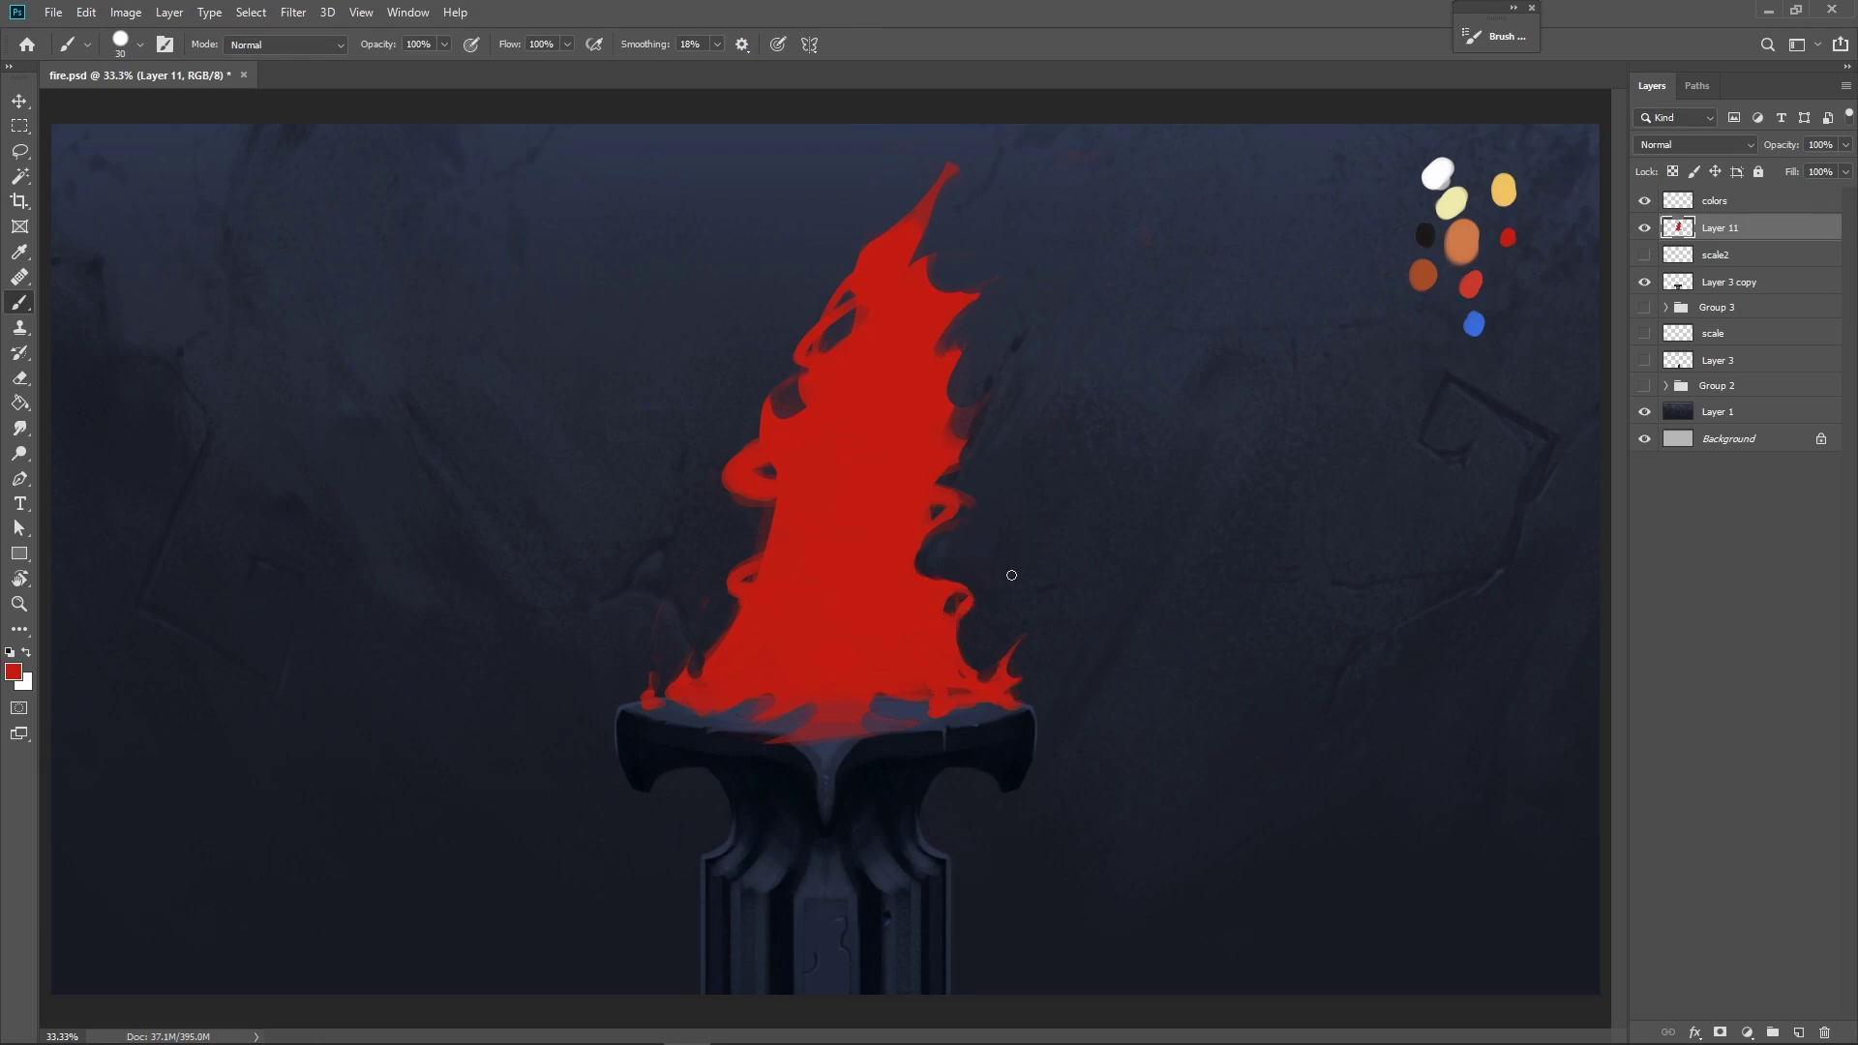
key("e")
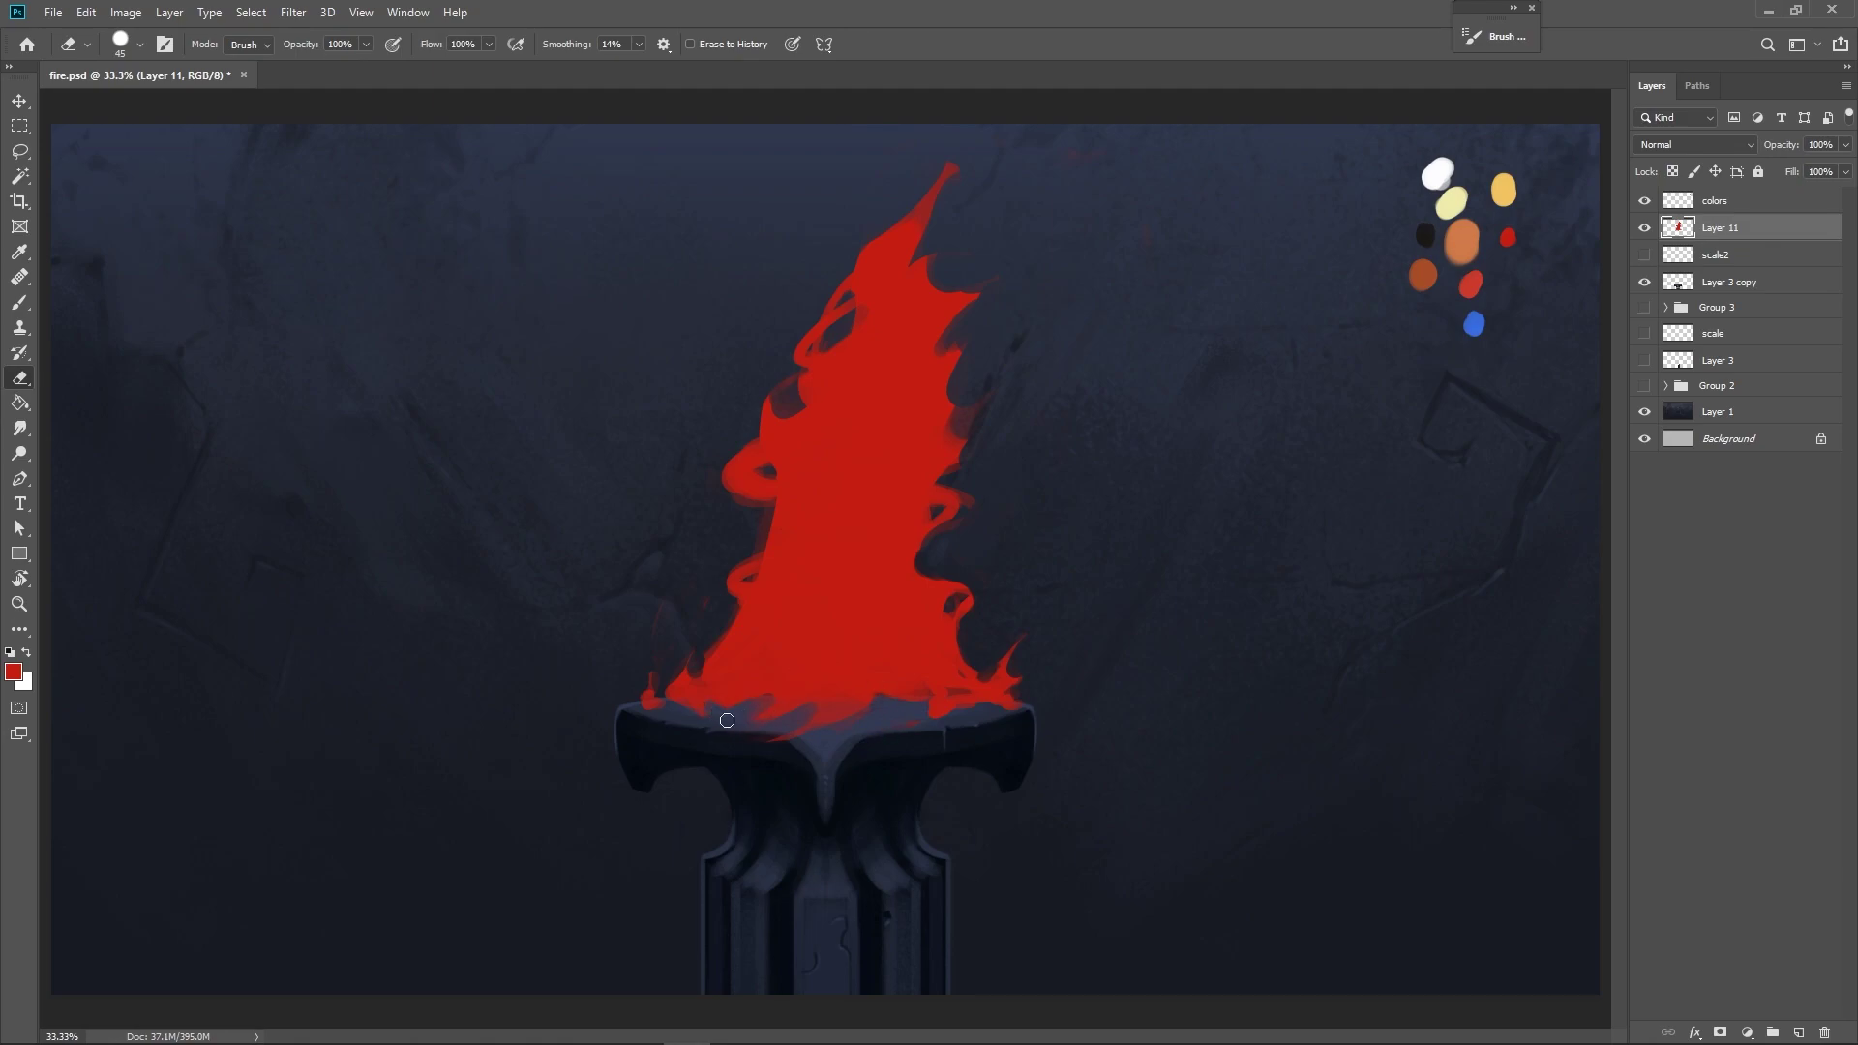
key("b")
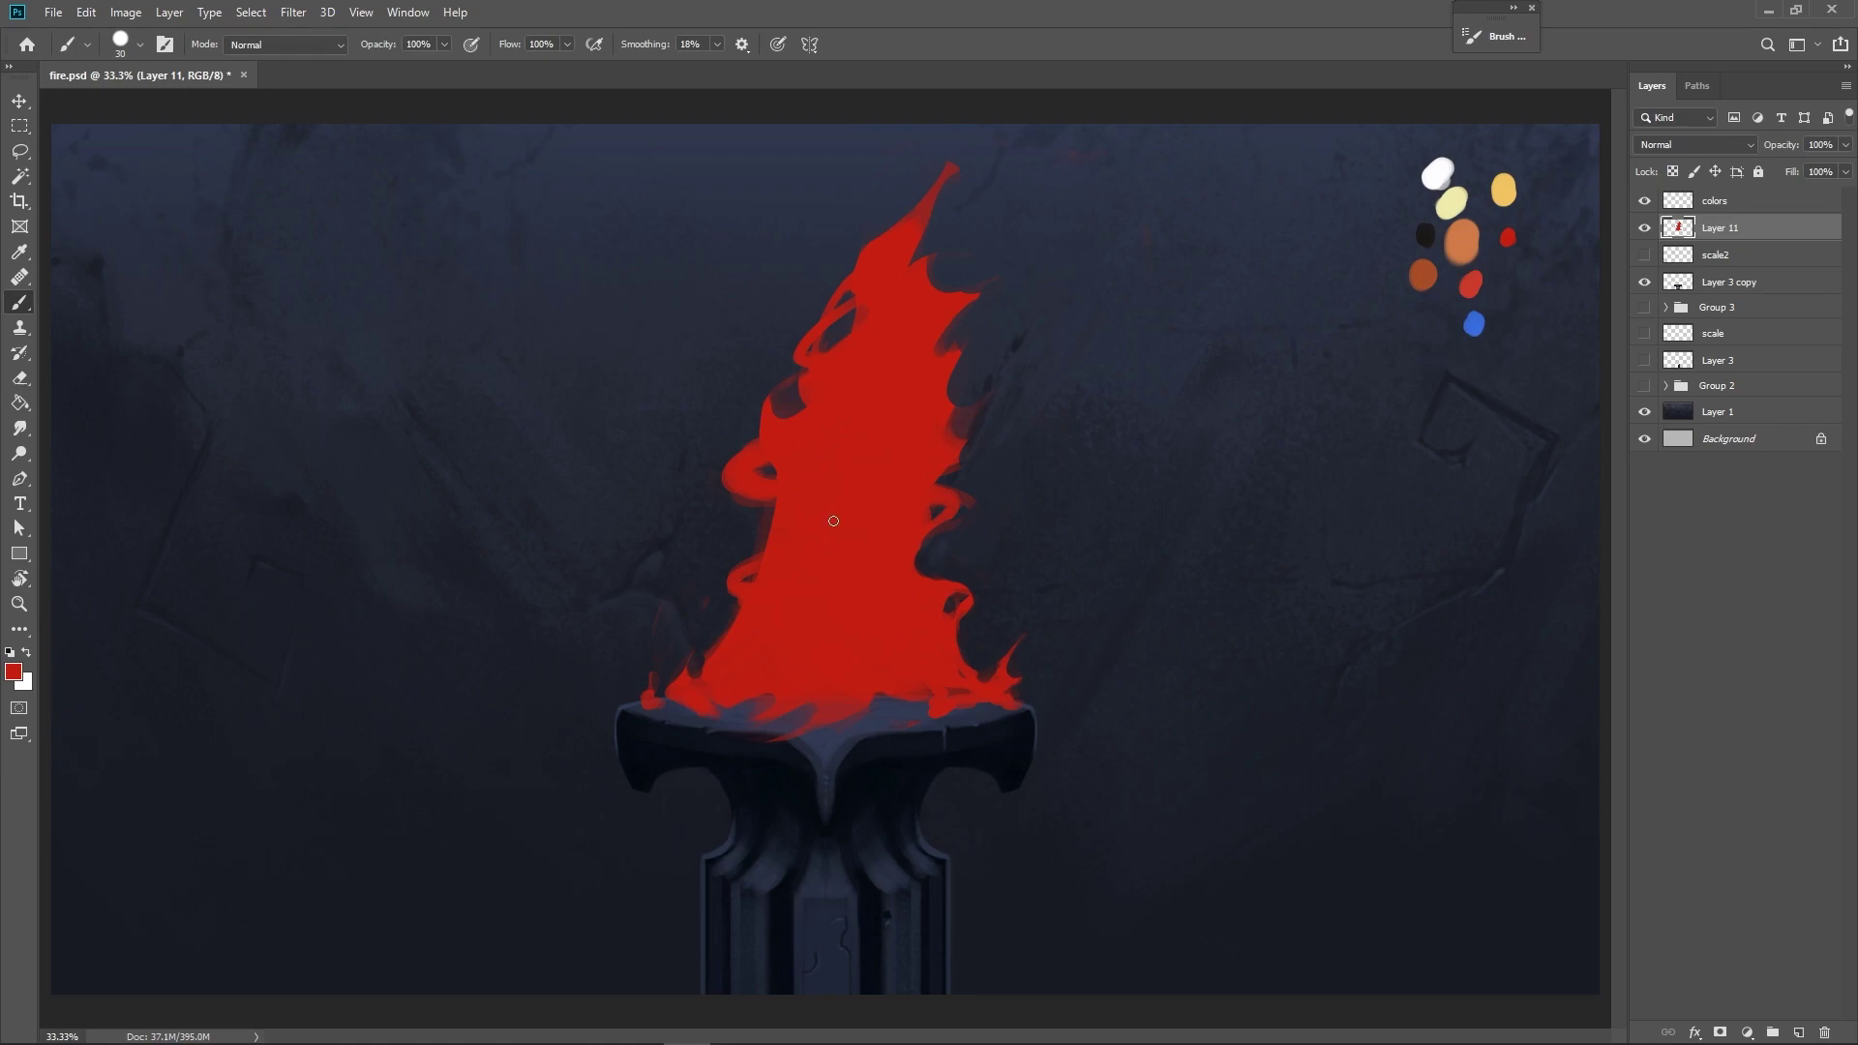
key("e")
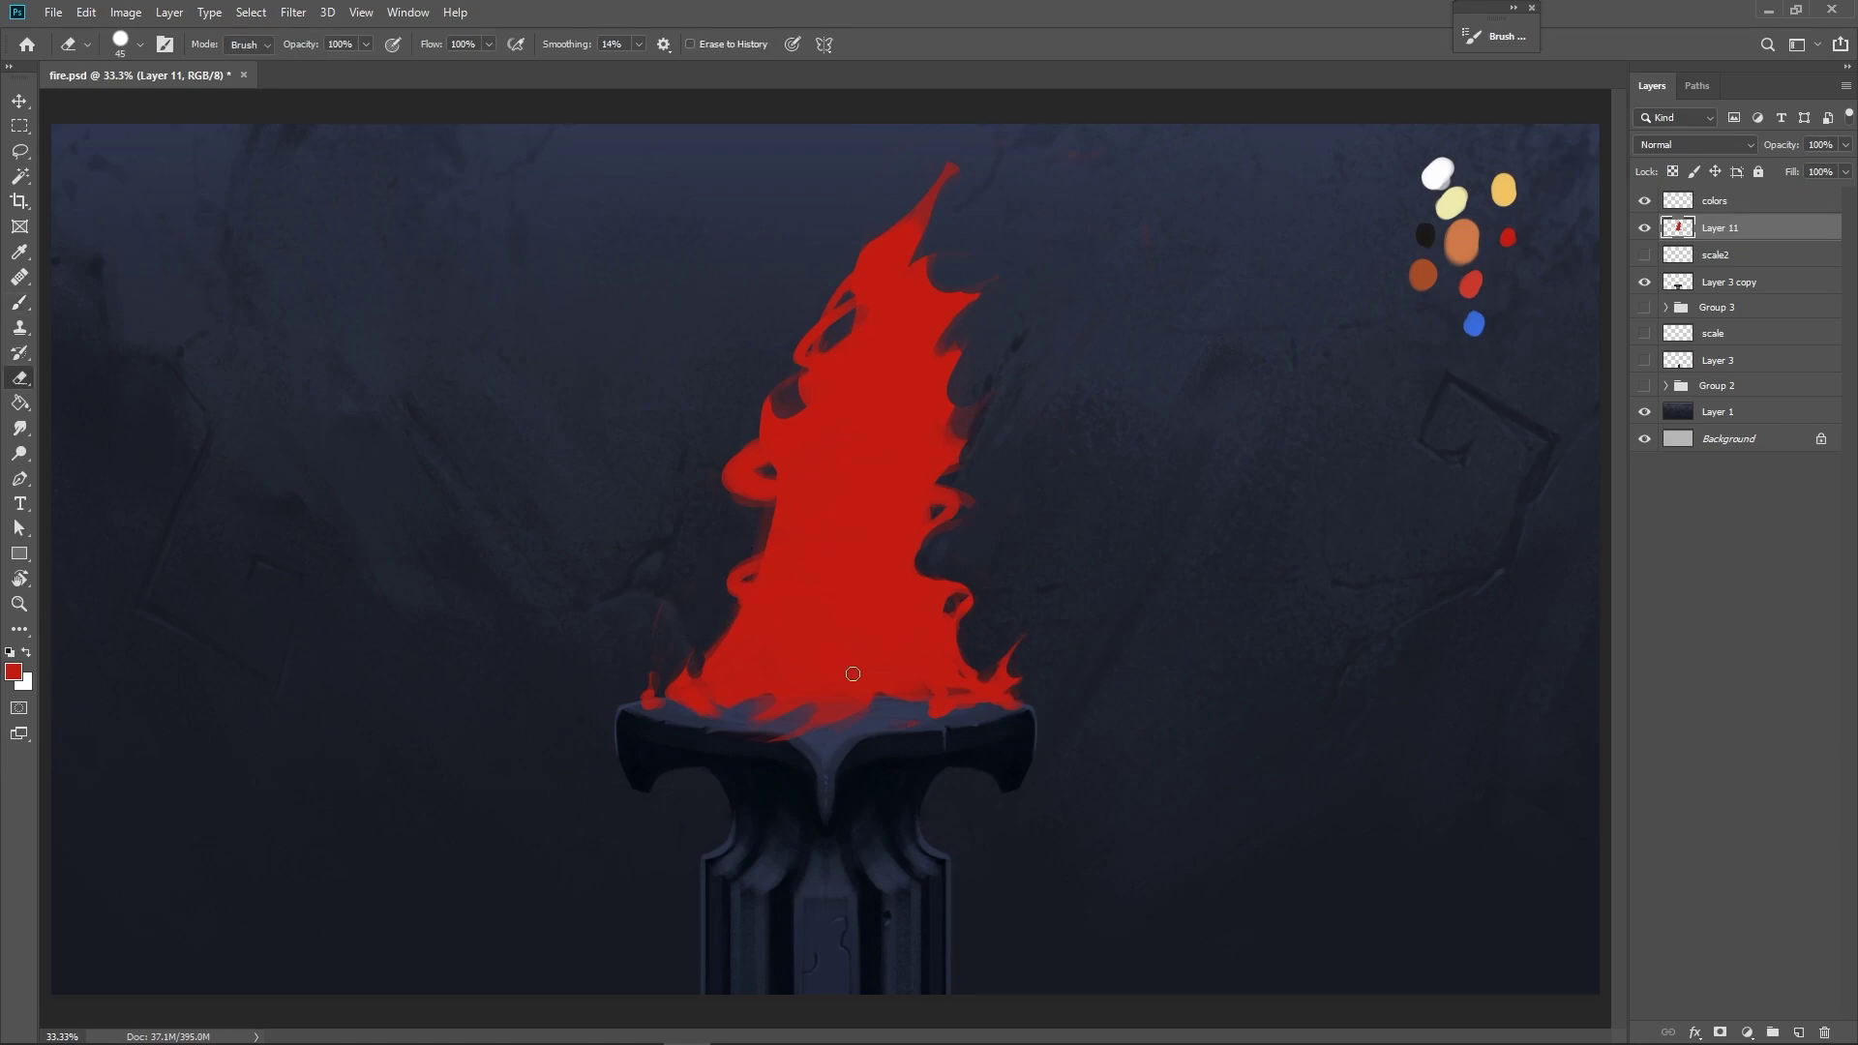
key("b")
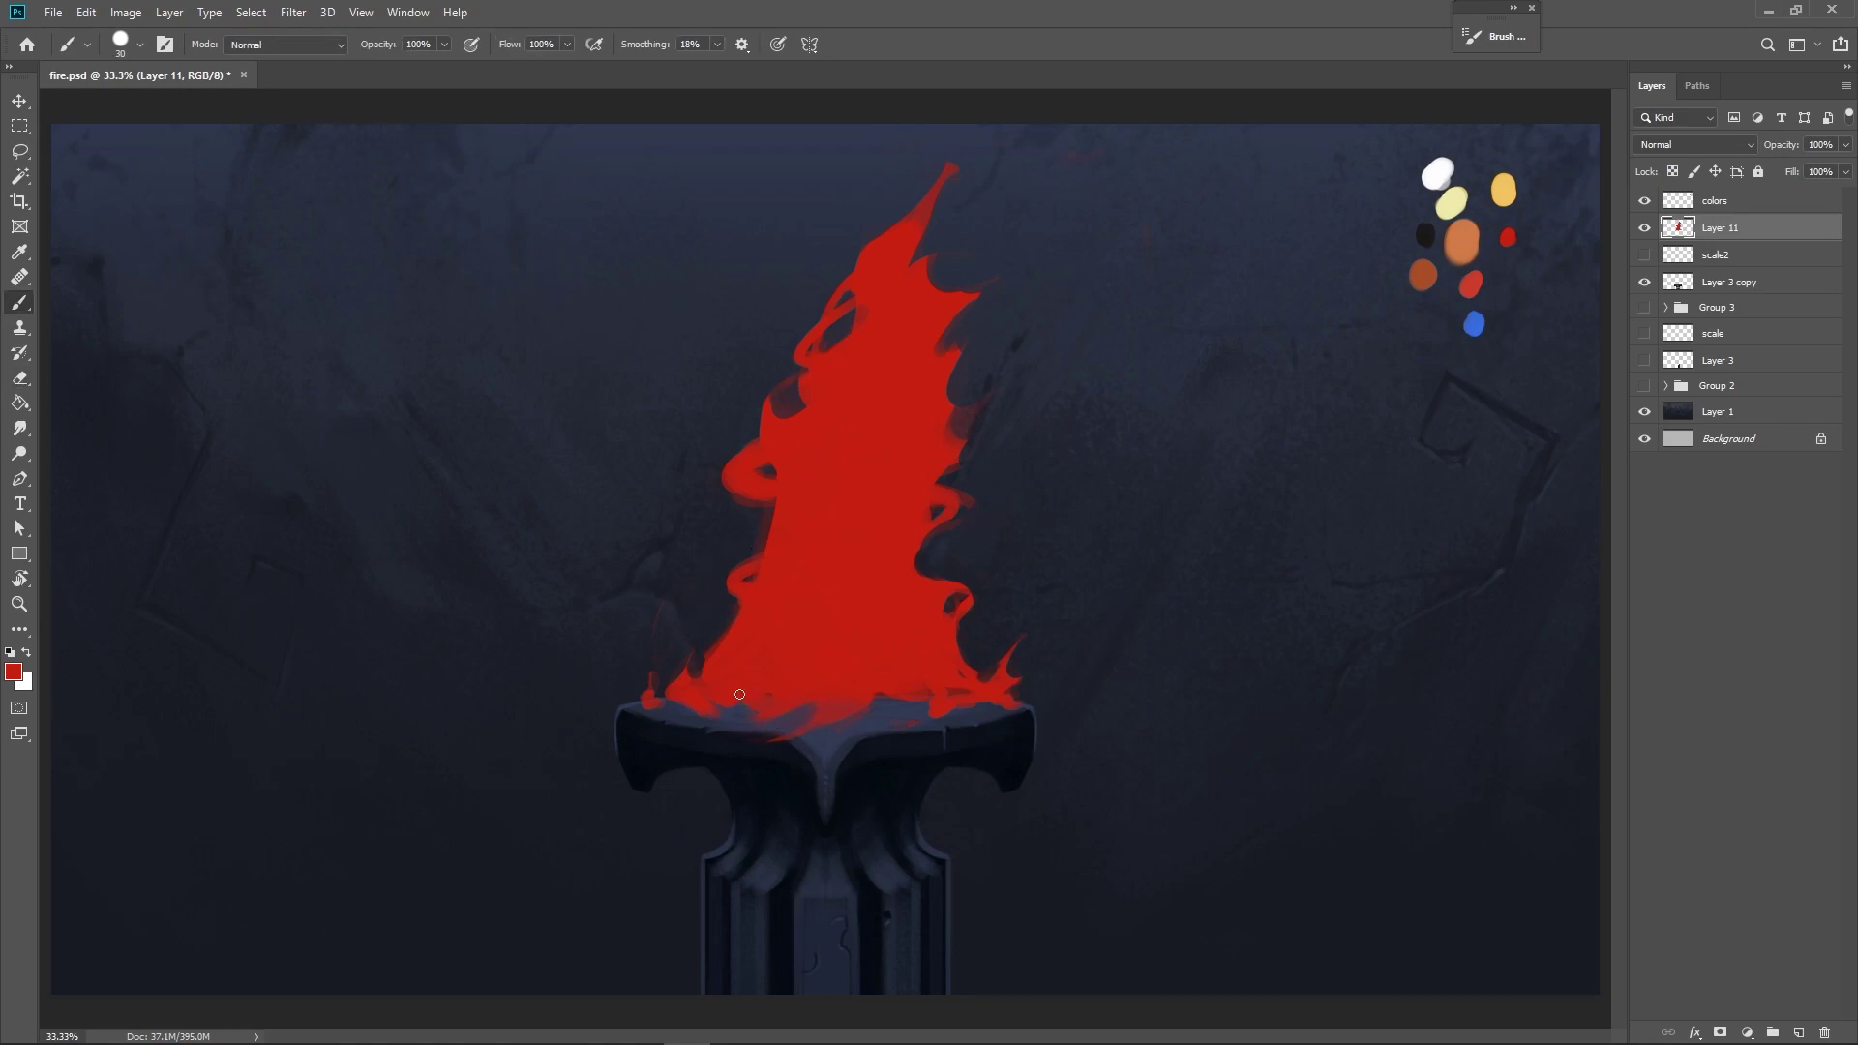
key("e")
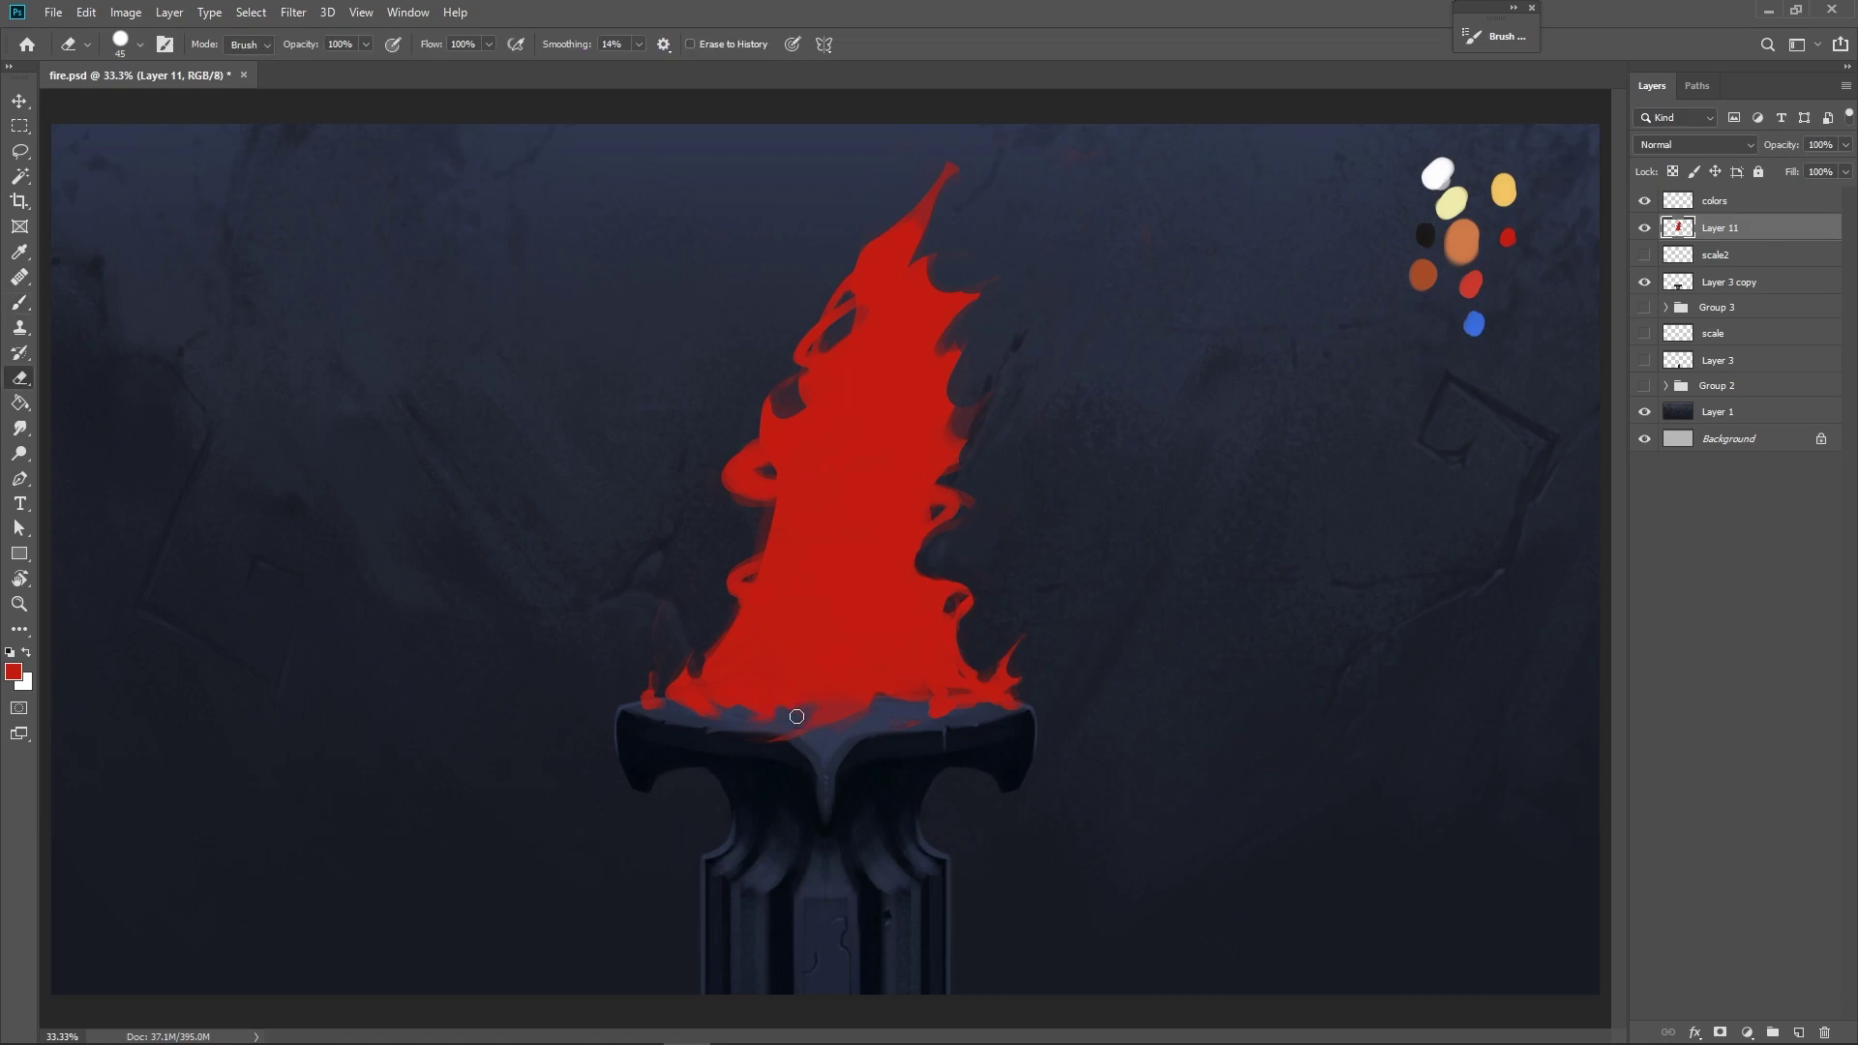
key("b")
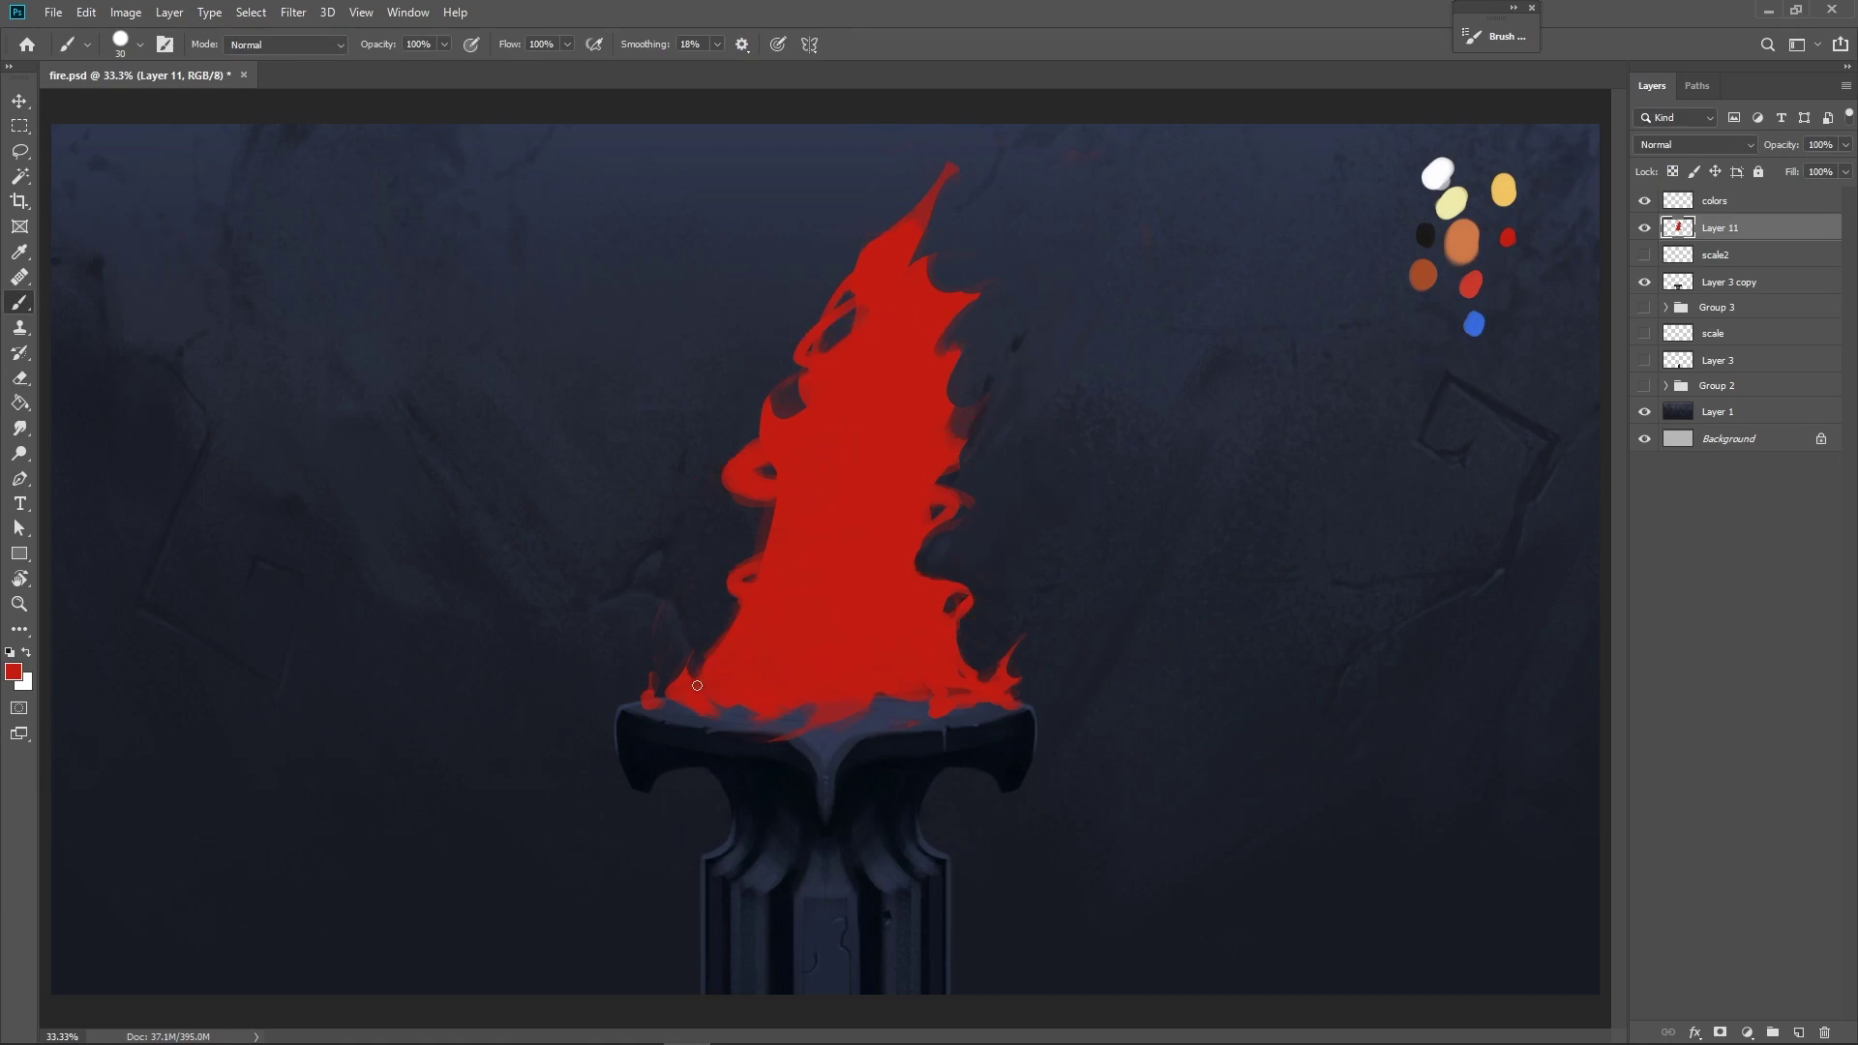
Paint ragged strokes along the right half of the flame's base and erase the leftover red below it at 30 px.
key("e")
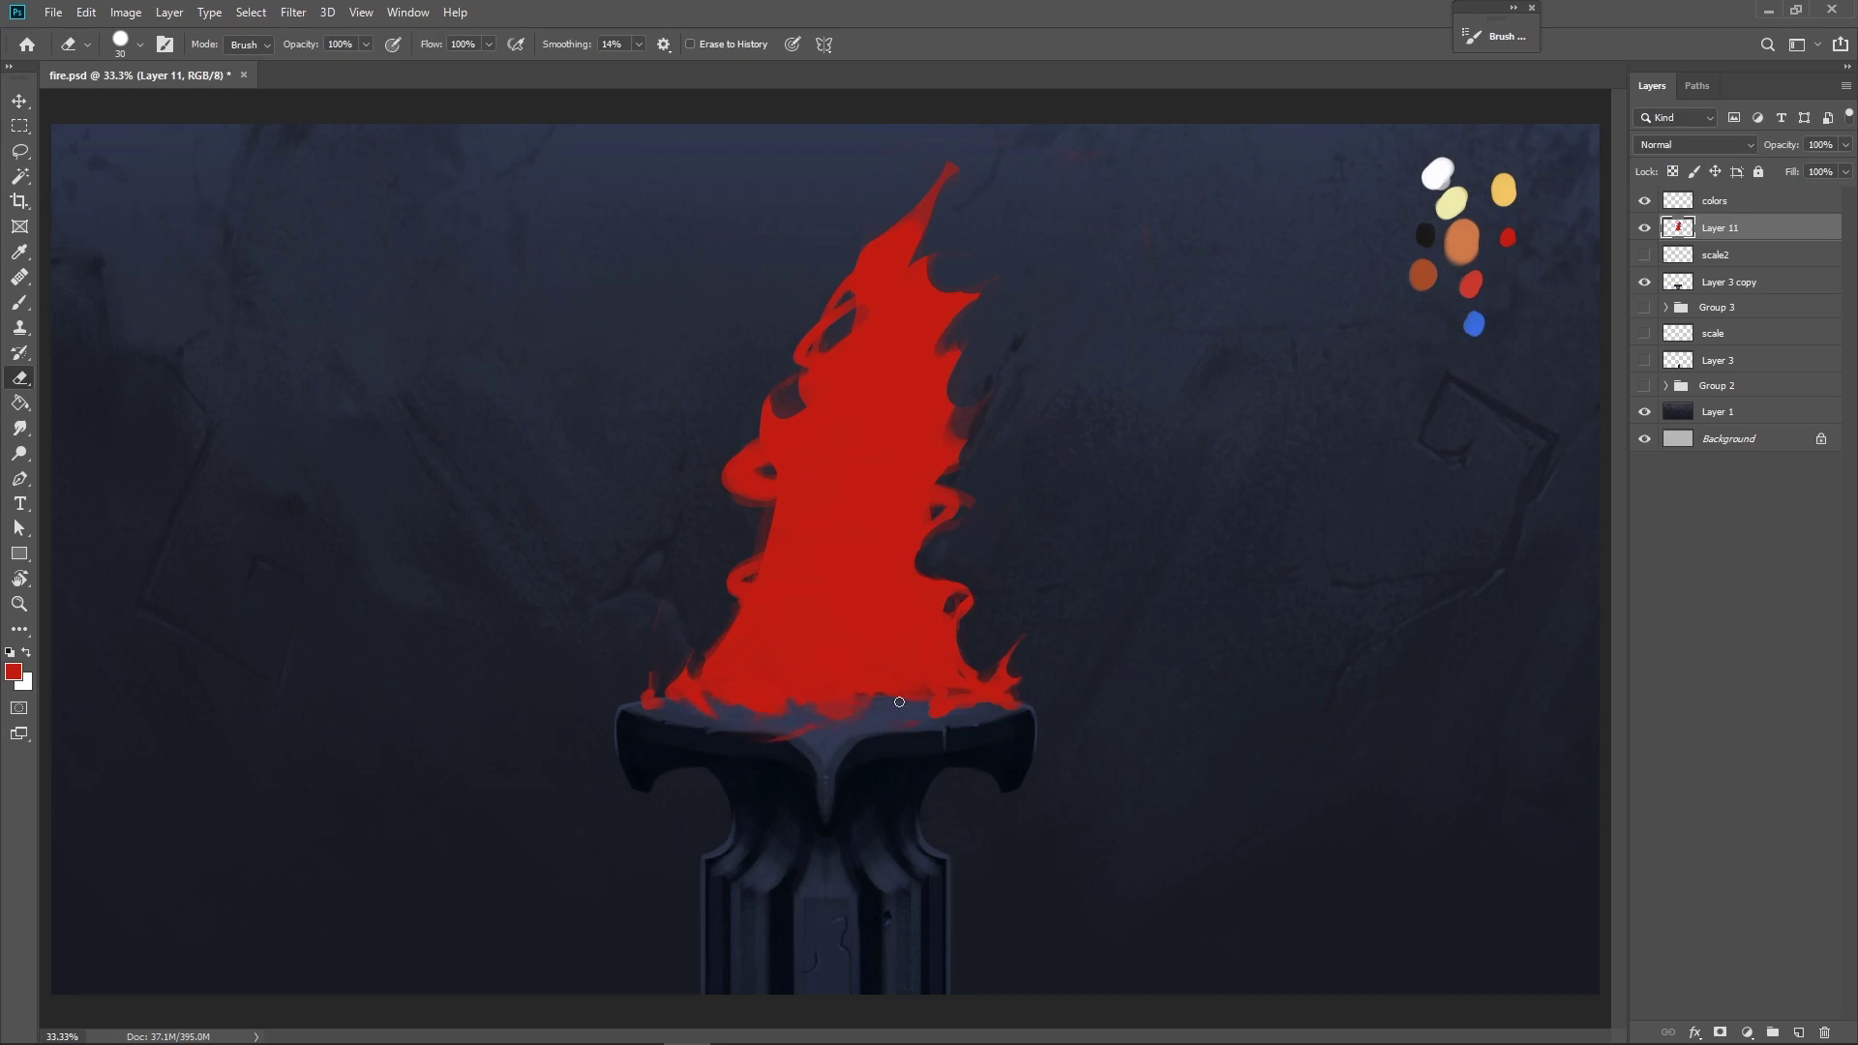
key("b")
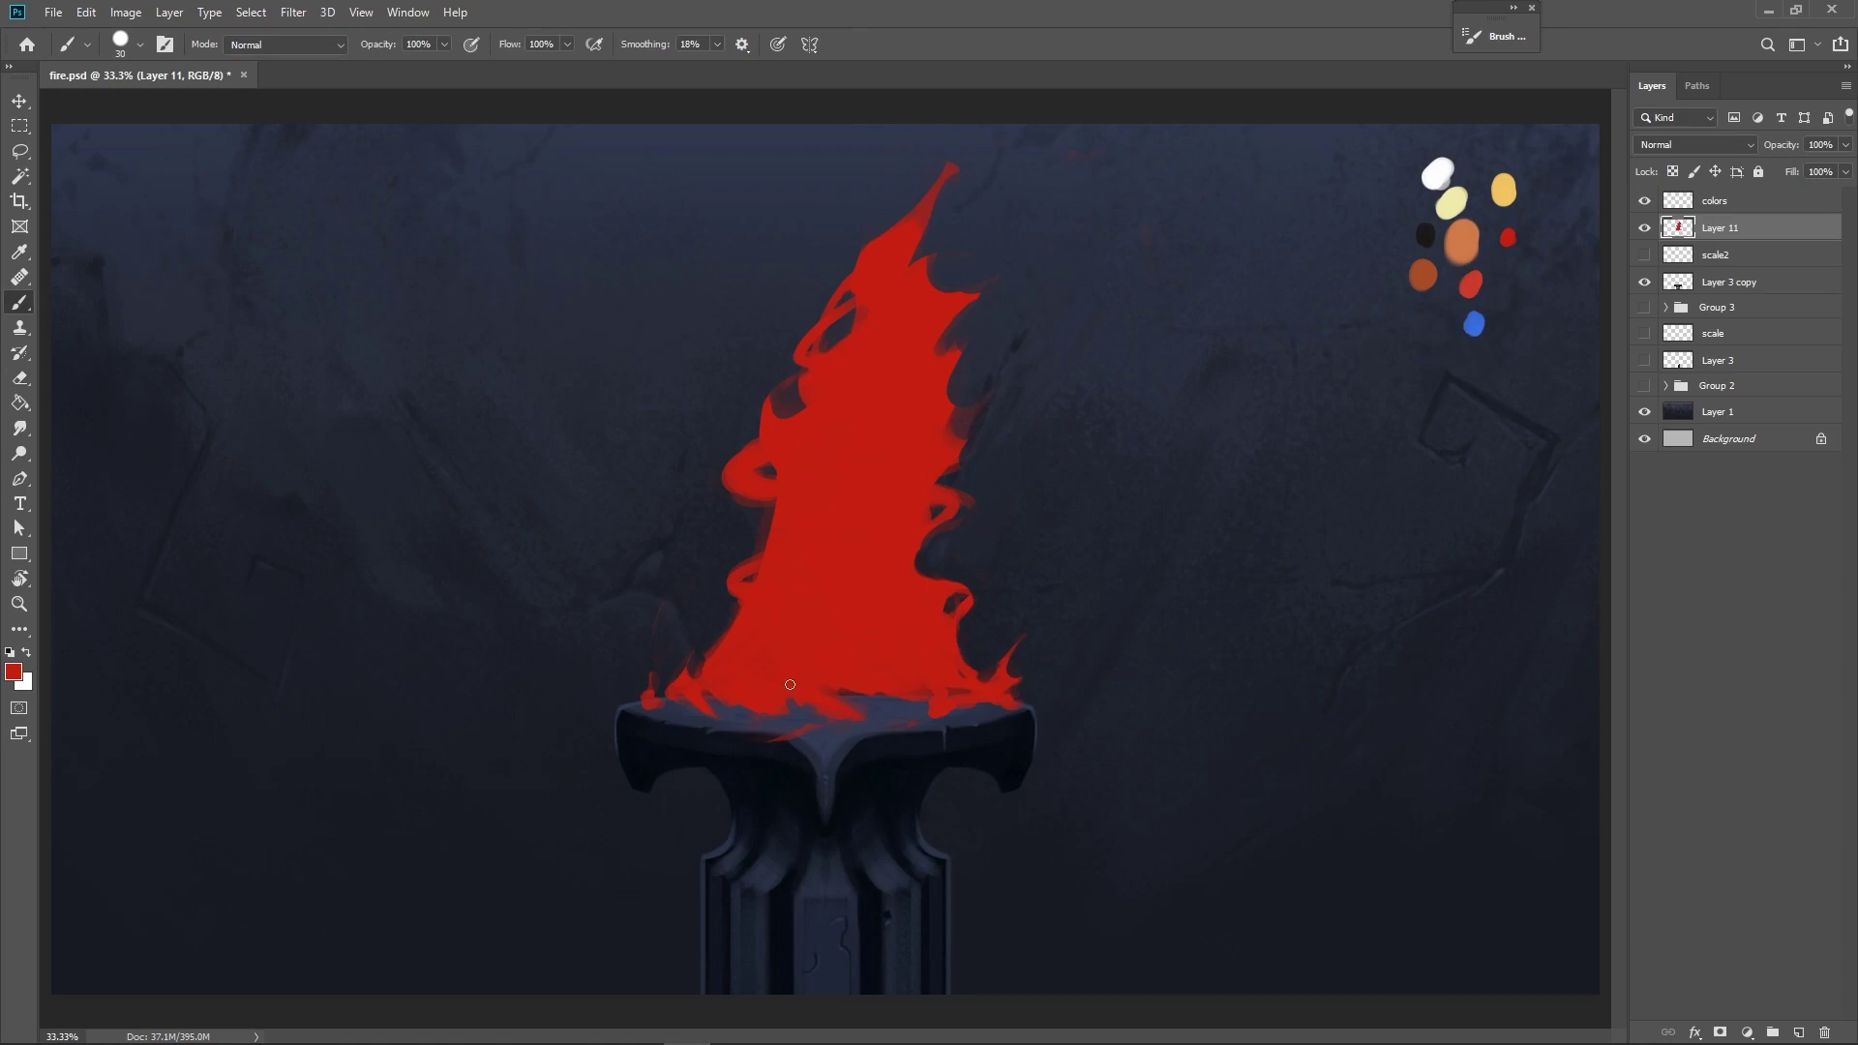
left_click_drag(822, 684, 963, 690)
key("e")
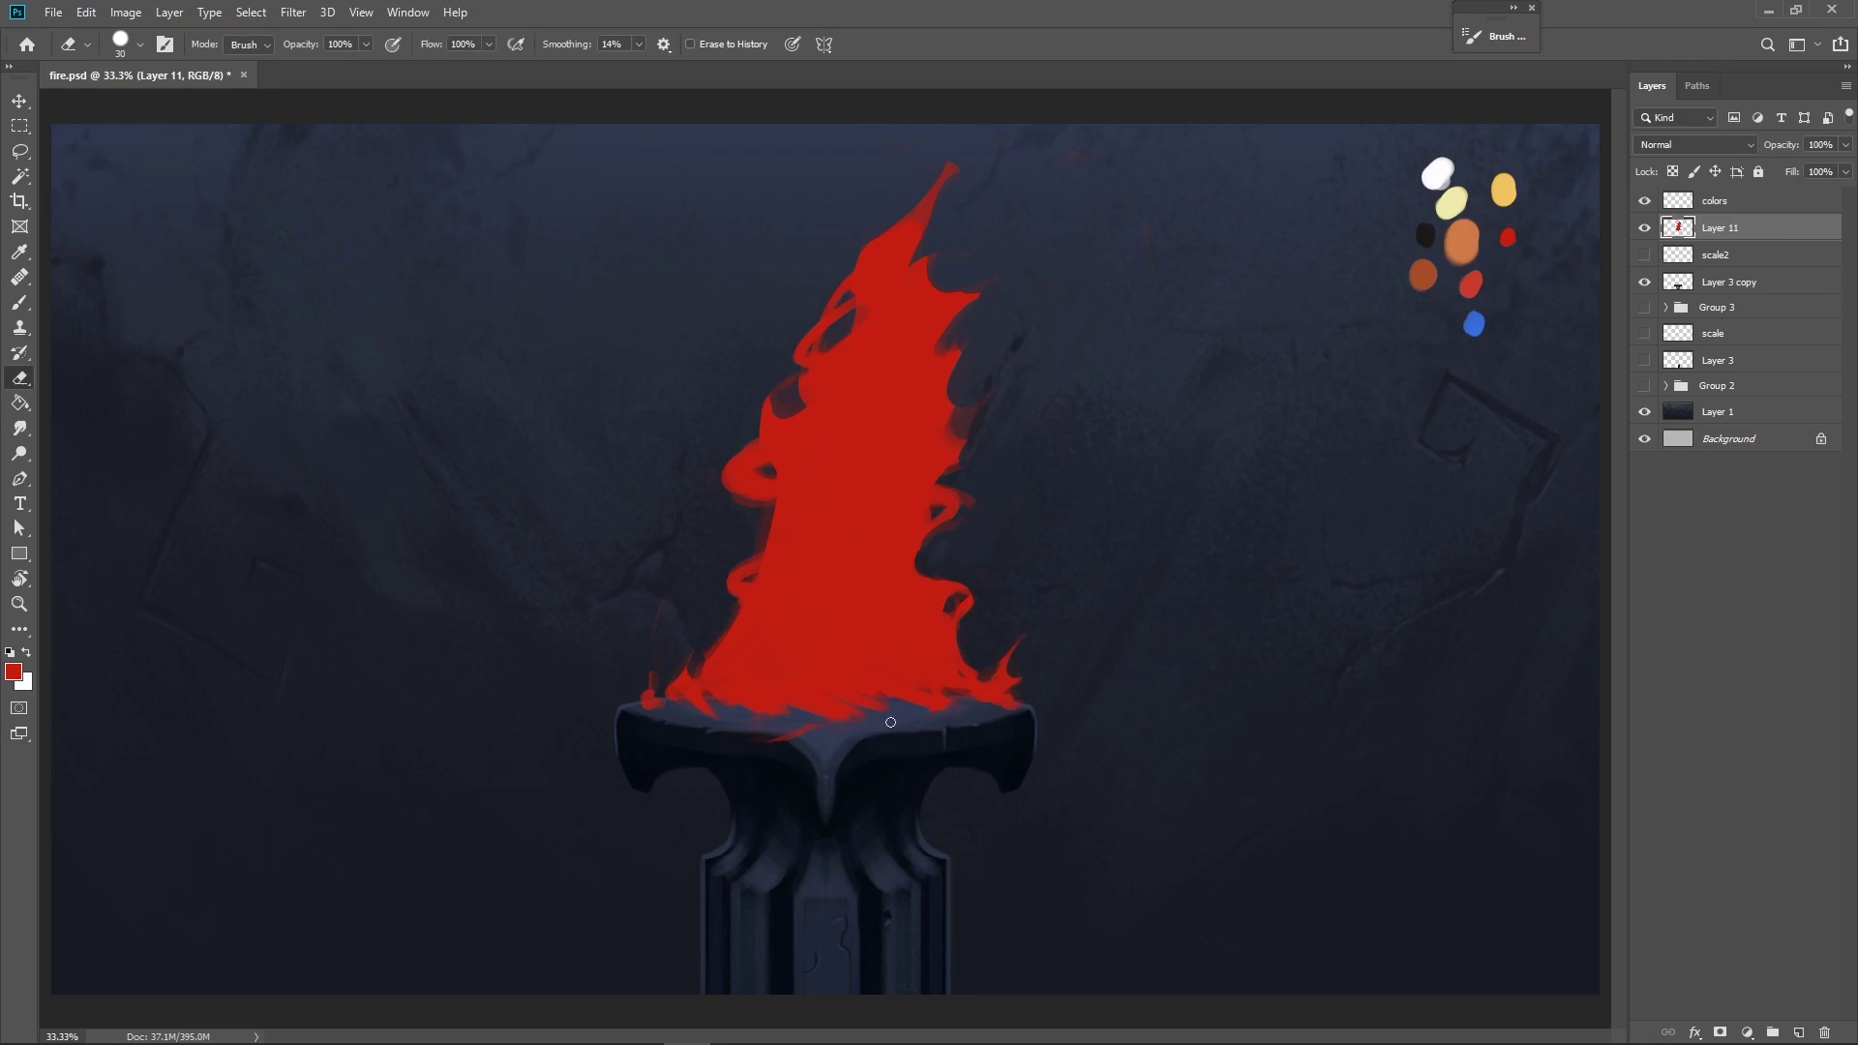
left_click_drag(854, 732, 826, 732)
Sample the golden yellow swatch and paint a broad core up the middle of the flame.
key("b")
left_click(1504, 189, "alt")
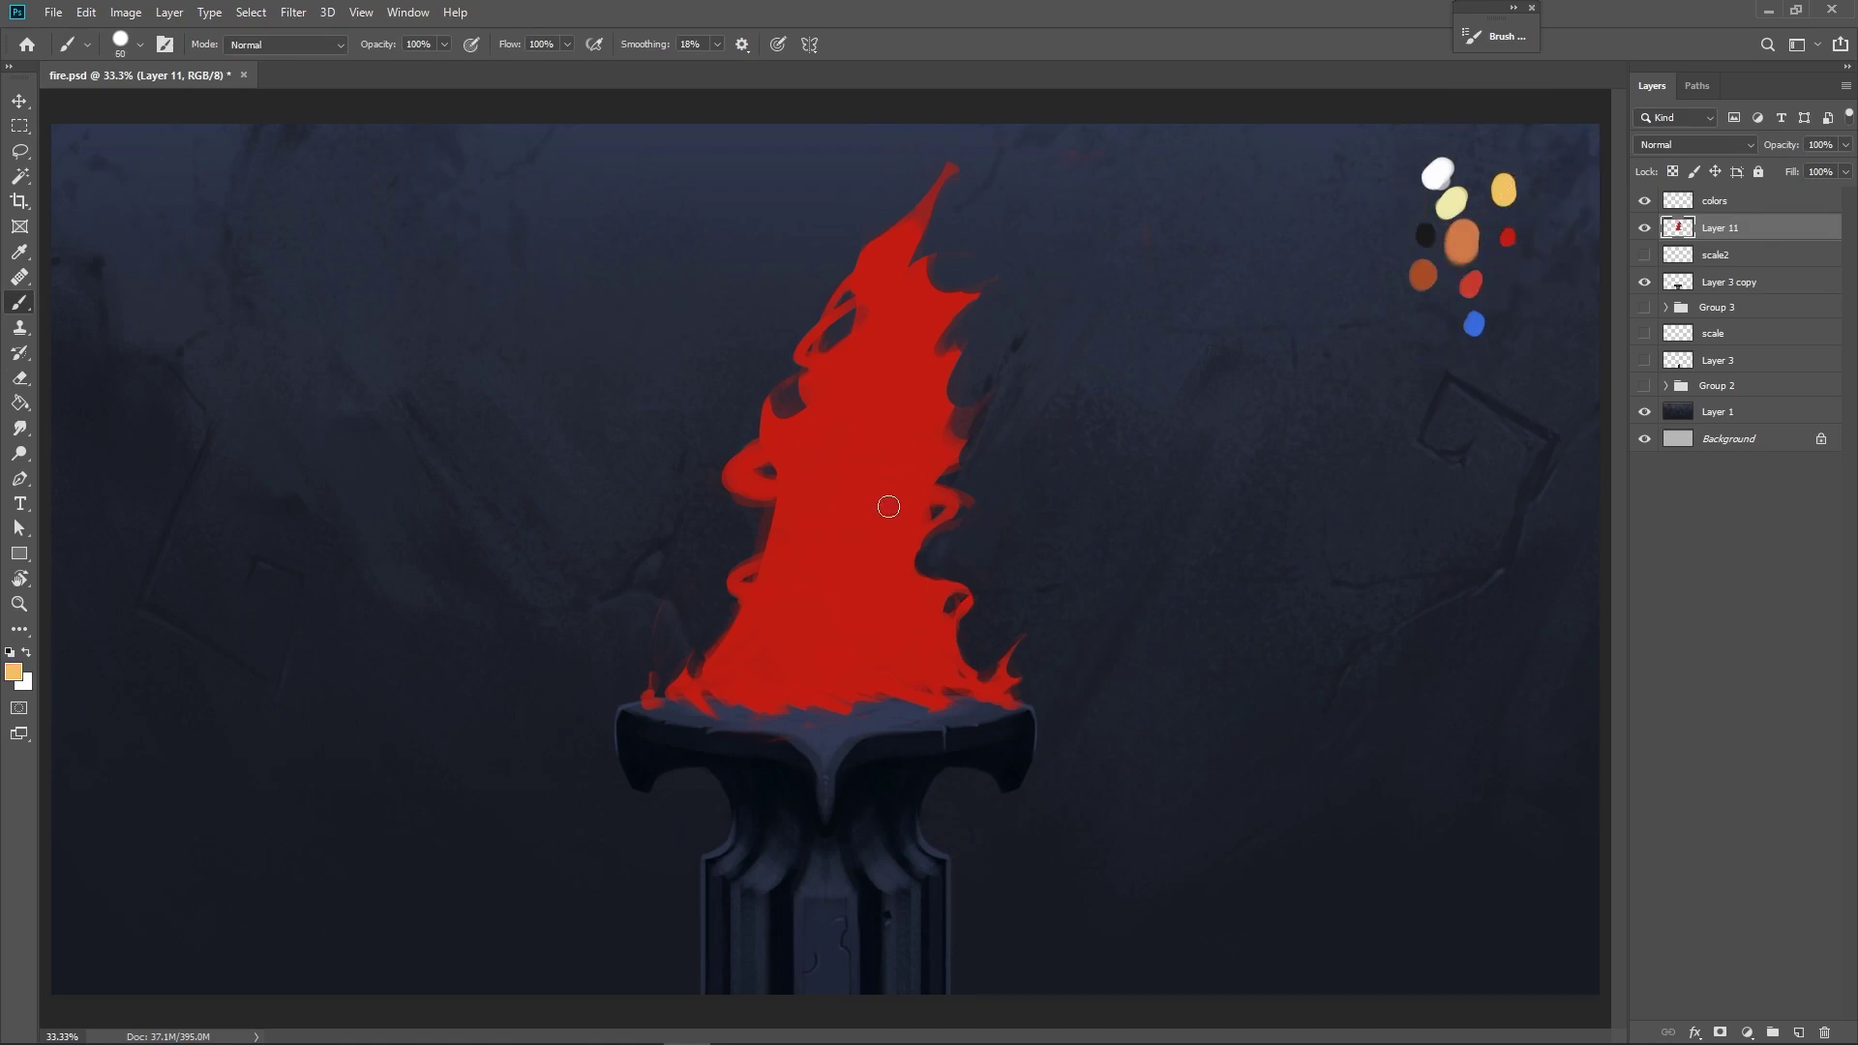
key("bracketright")
key("bracketright")
key("bracketright")
key("bracketright")
key("bracketright")
key("bracketright")
key("bracketright")
key("bracketright")
key("bracketleft")
mouse_move(849, 648)
left_mouse_down()
mouse_move(889, 634)
mouse_move(846, 630)
mouse_move(870, 612)
mouse_move(841, 604)
mouse_move(822, 517)
mouse_move(897, 380)
mouse_move(911, 316)
mouse_move(895, 349)
mouse_move(882, 265)
left_mouse_up()
Widen the yellow core at mid-height on both sides with a 90 px brush.
key("bracketleft")
key("bracketleft")
key("bracketleft")
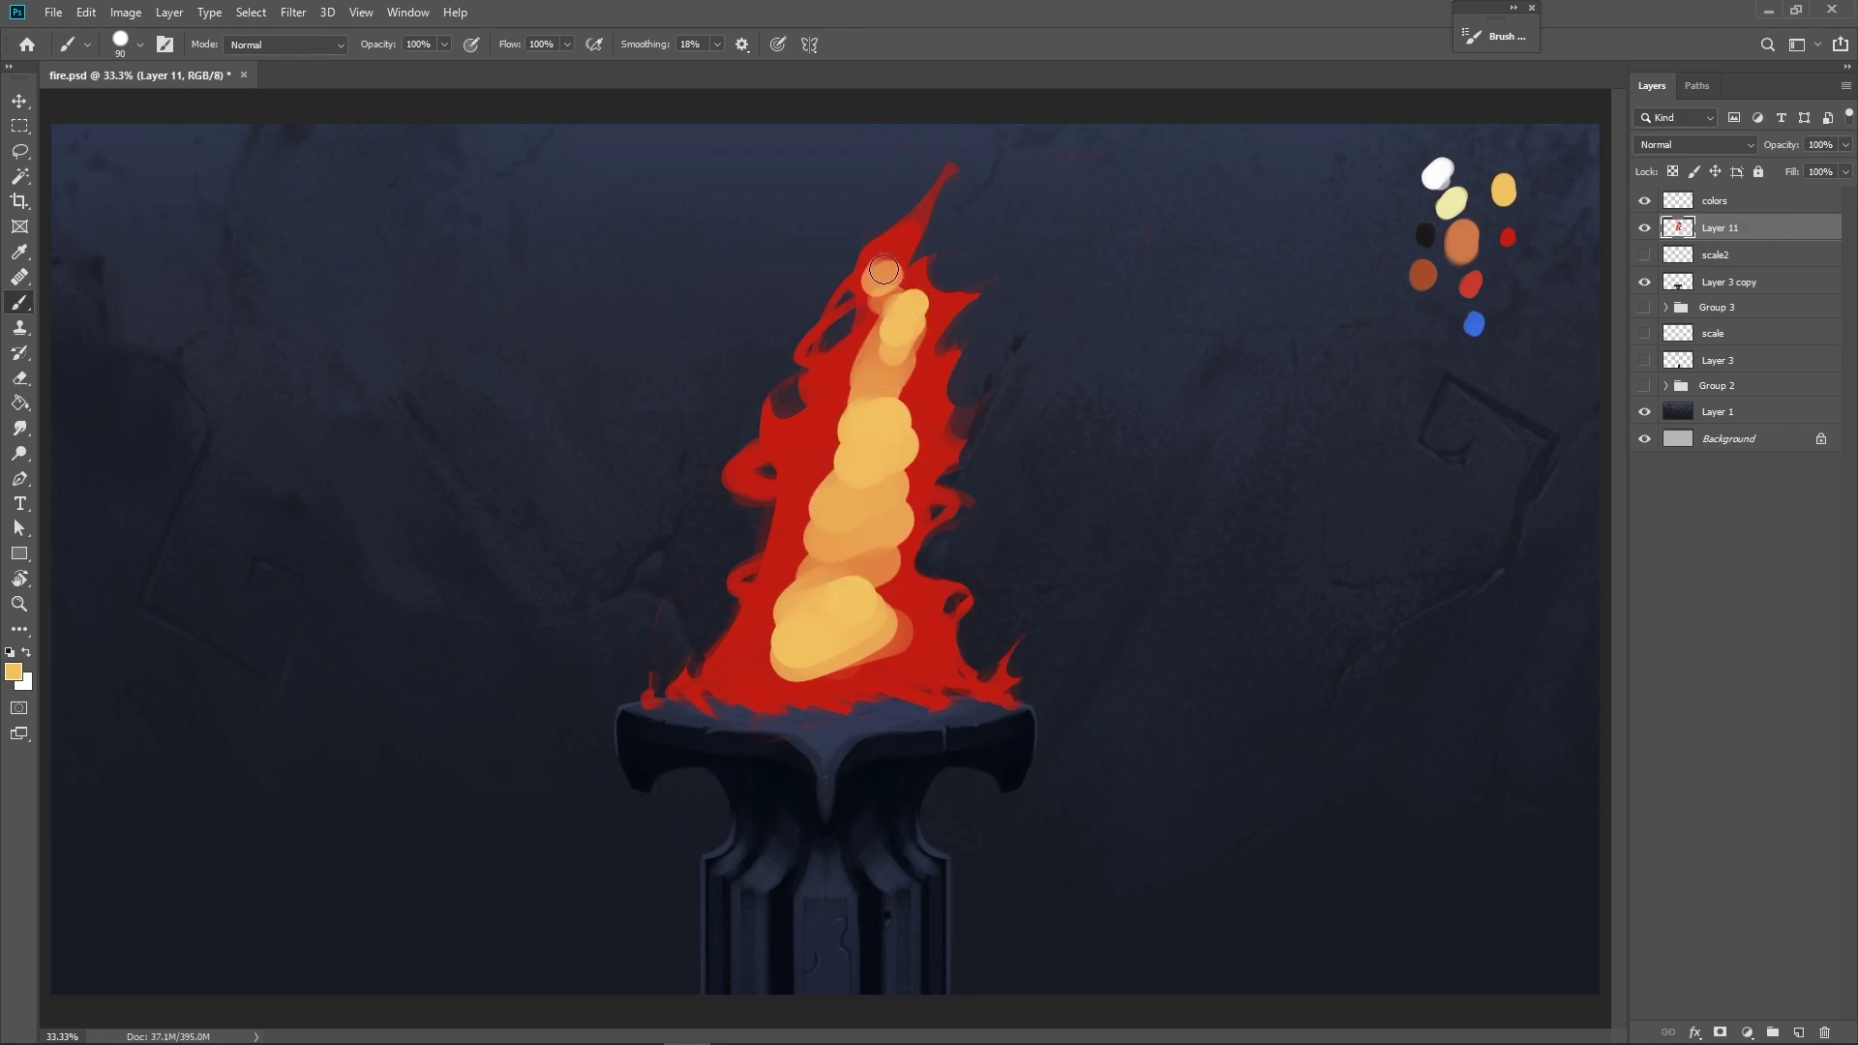
left_click_drag(921, 416, 904, 435)
mouse_move(846, 525)
left_mouse_down()
mouse_move(848, 428)
mouse_move(809, 431)
left_mouse_up()
Paint a thin curved yellow streak across the flame below mid-height with a 35 px brush.
key("bracketleft")
key("bracketleft")
key("bracketleft")
key("bracketleft")
key("bracketleft")
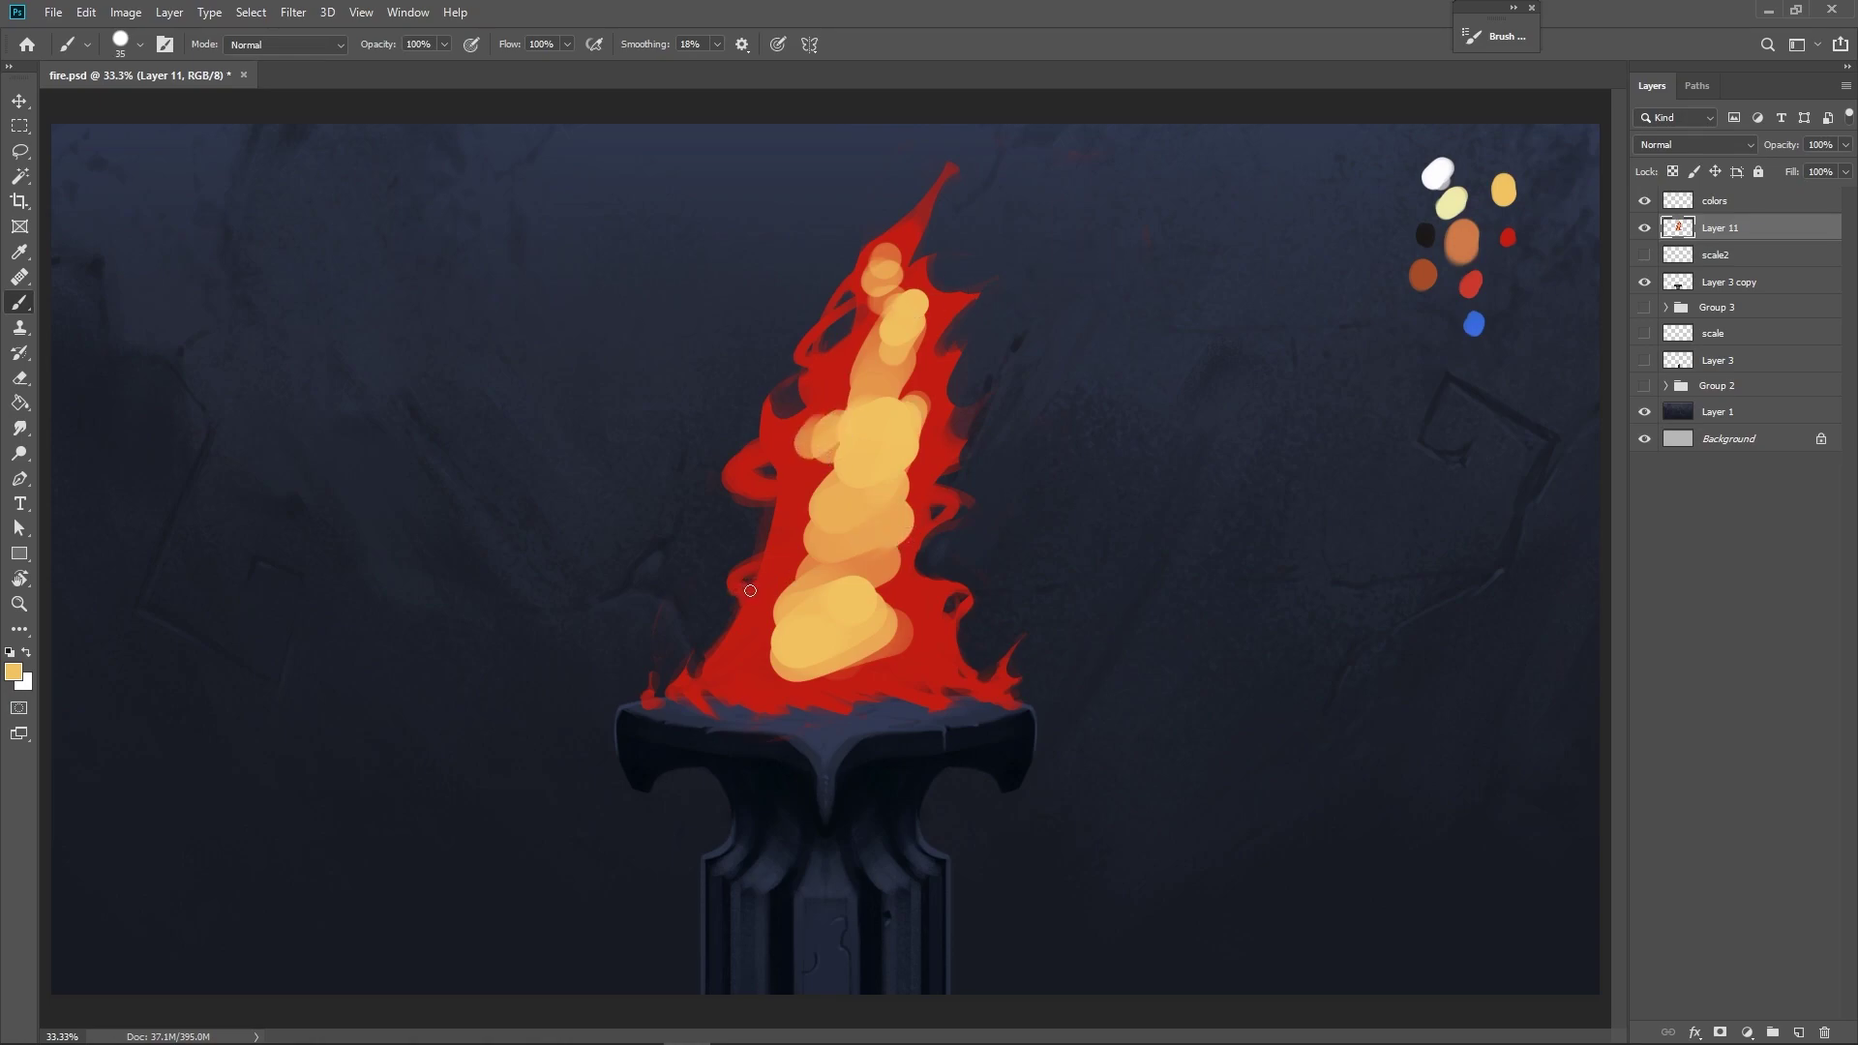
left_click_drag(739, 580, 823, 542)
left_click_drag(942, 513, 860, 554)
Paint curved yellow streaks from the mid-left curl and the upper left lick in toward the core.
key("bracketright")
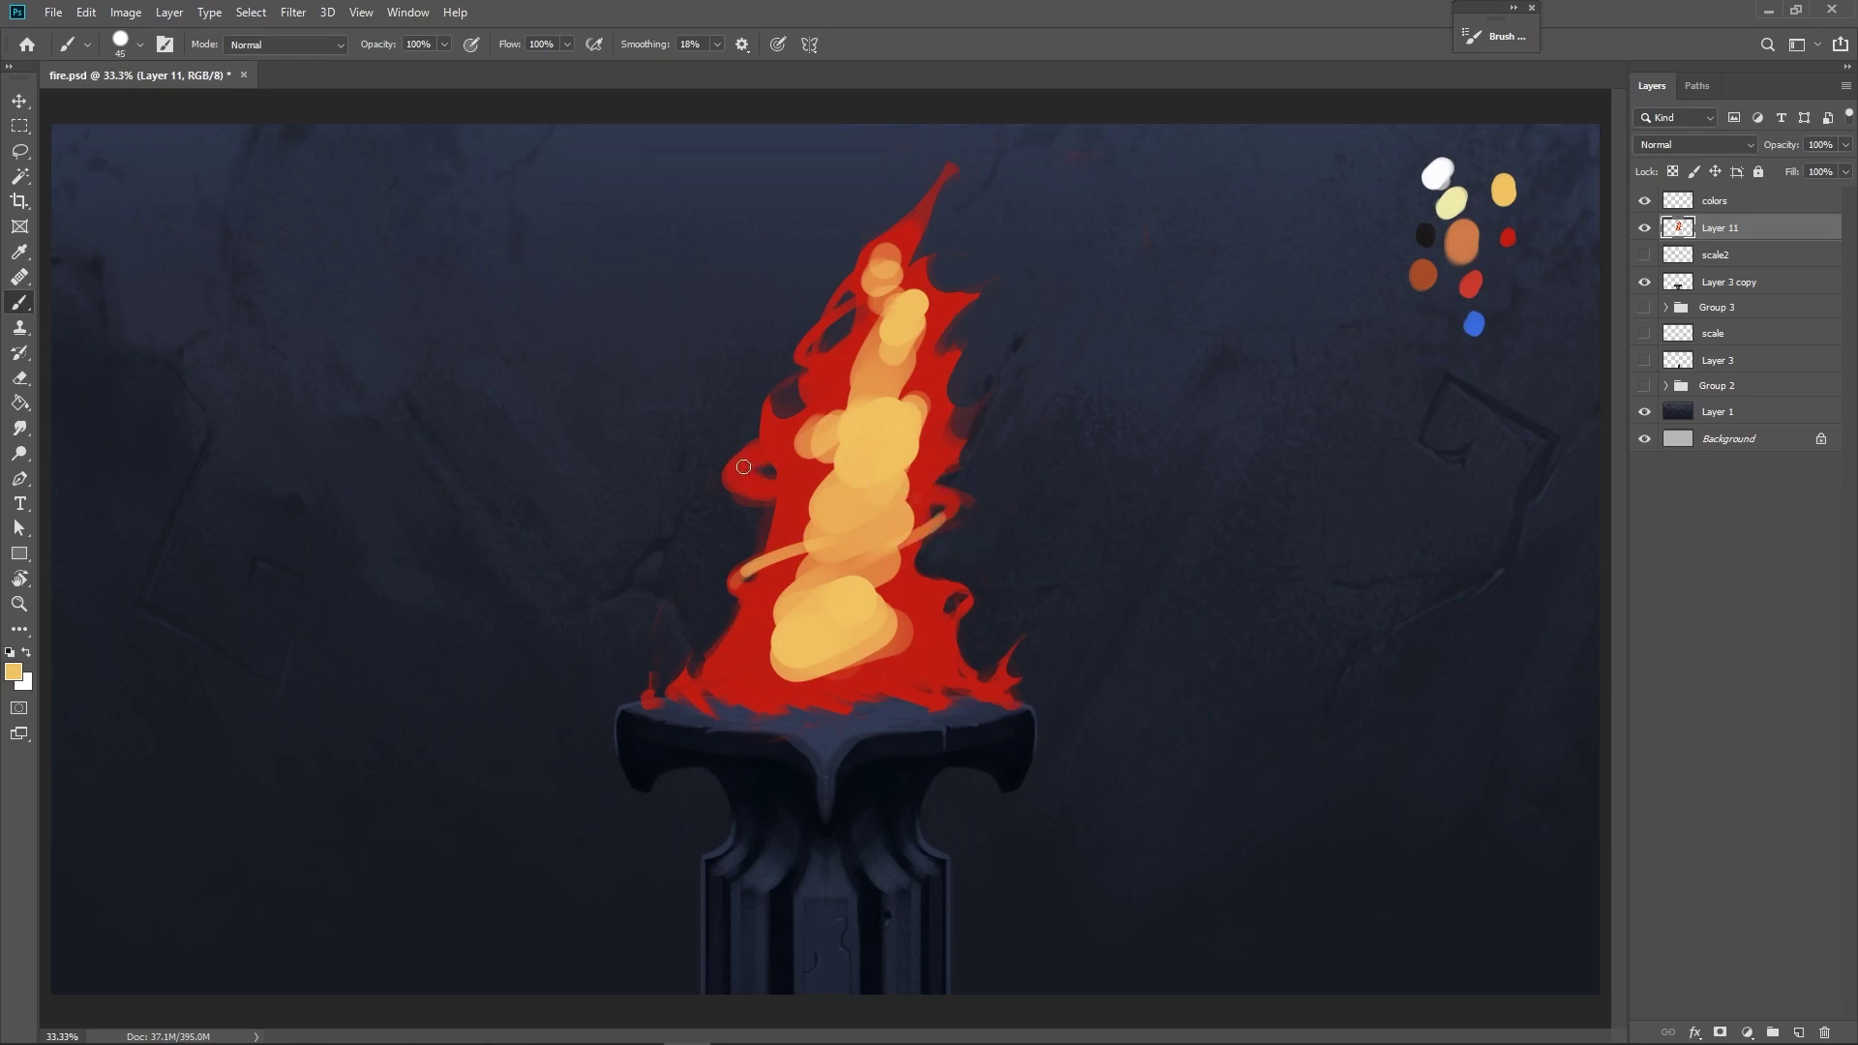
left_click_drag(728, 474, 840, 424)
key("bracketleft")
left_click_drag(815, 343, 905, 283)
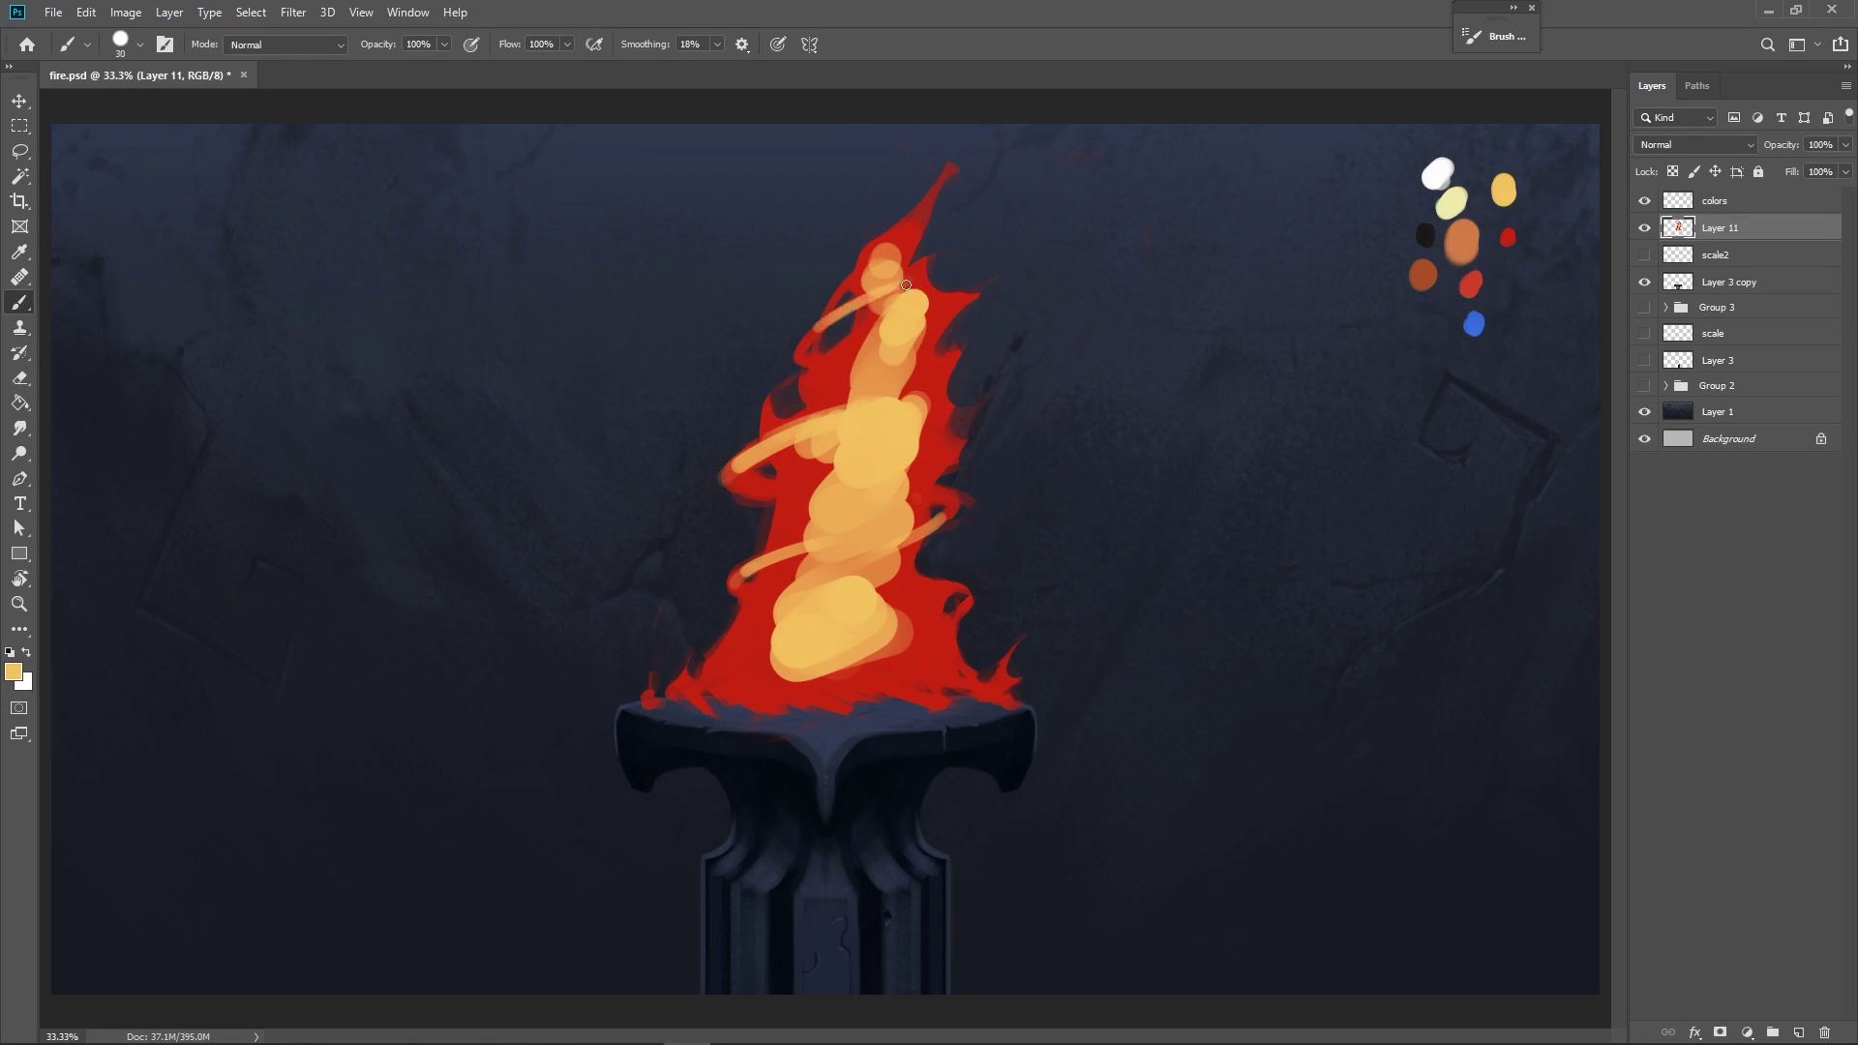
Undo the short streak on the lower right and paint a sweeping yellow streak across the base of the core.
left_click_drag(953, 587, 918, 605)
key("bracketright")
key("bracketright")
key("ctrl+z")
mouse_move(813, 667)
left_mouse_down()
mouse_move(970, 600)
mouse_move(945, 622)
mouse_move(742, 663)
mouse_move(890, 661)
mouse_move(734, 663)
mouse_move(915, 664)
mouse_move(755, 667)
mouse_move(852, 660)
left_mouse_up()
key("bracketleft")
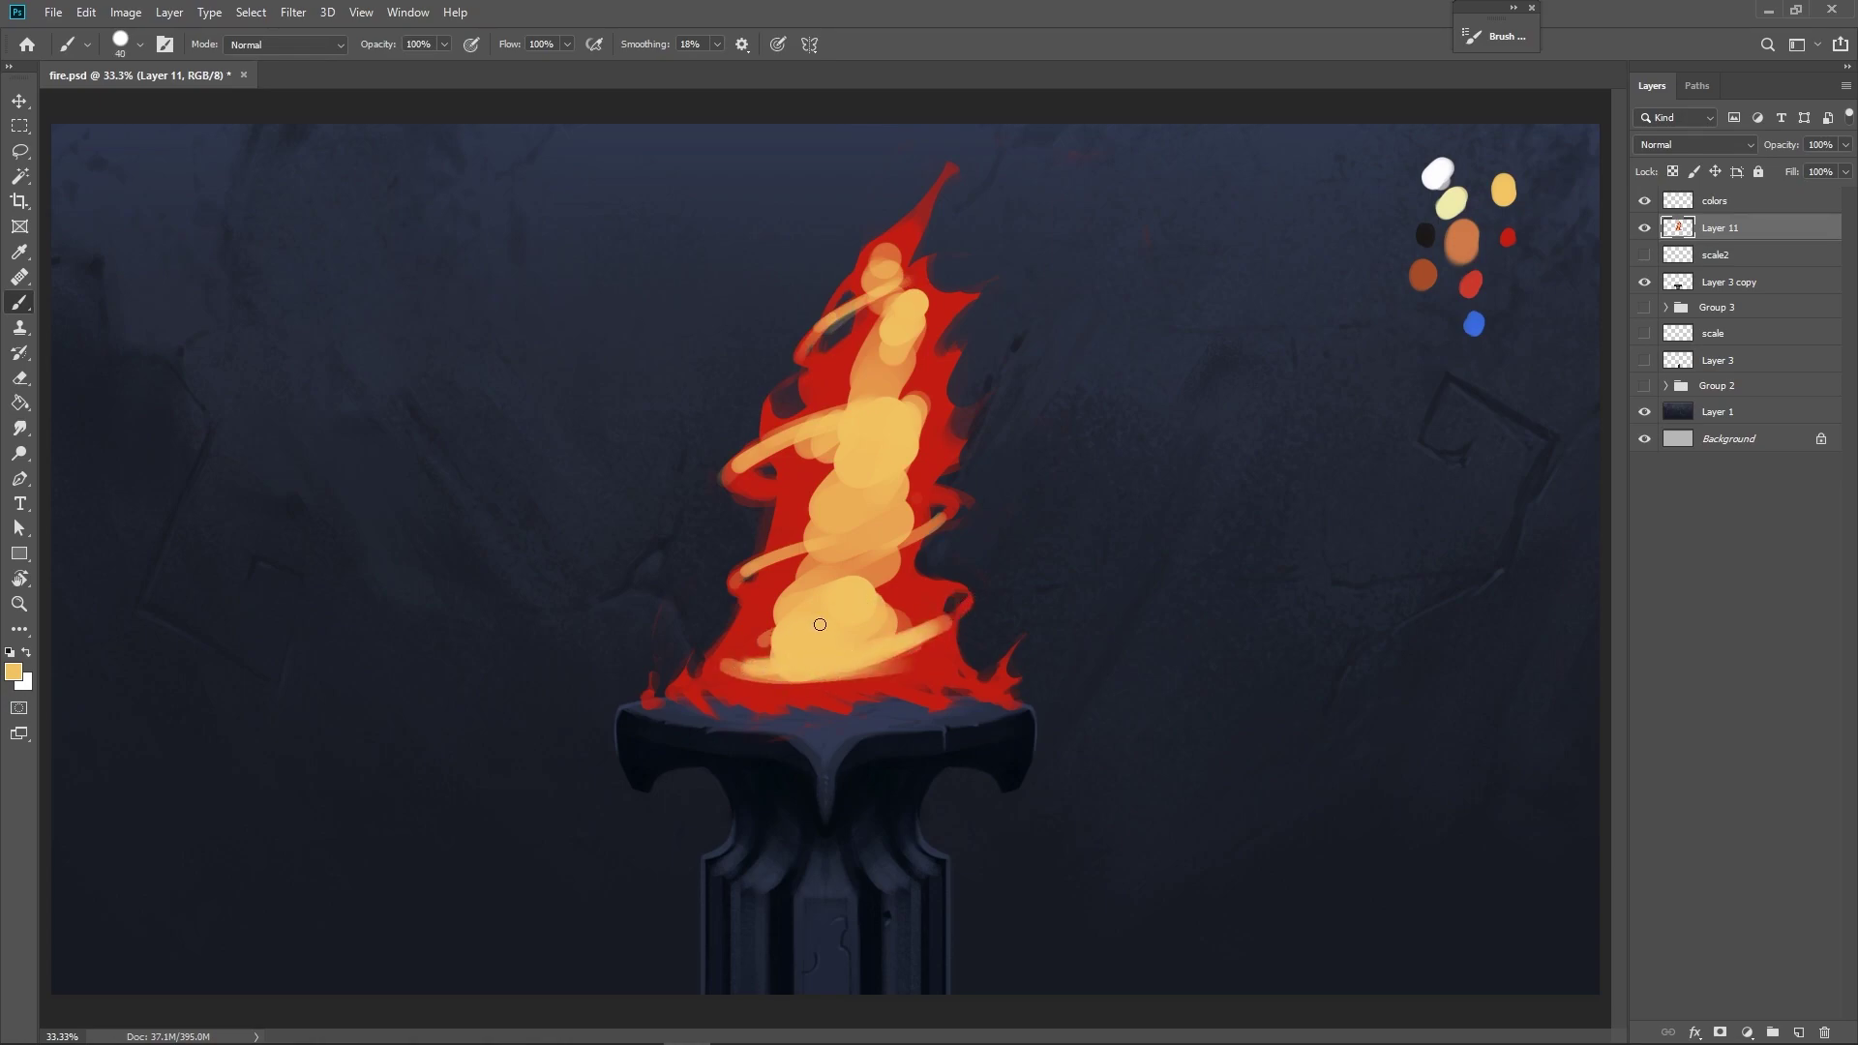
Dab small yellow spots on both sides of the lower core and add ragged yellow strokes along its bottom.
key("bracketright")
left_click(910, 610)
left_click(935, 655)
left_click_drag(924, 654, 910, 668)
key("bracketleft")
key("bracketleft")
left_click(745, 646)
left_click(754, 631)
left_click(756, 629)
left_click(756, 655)
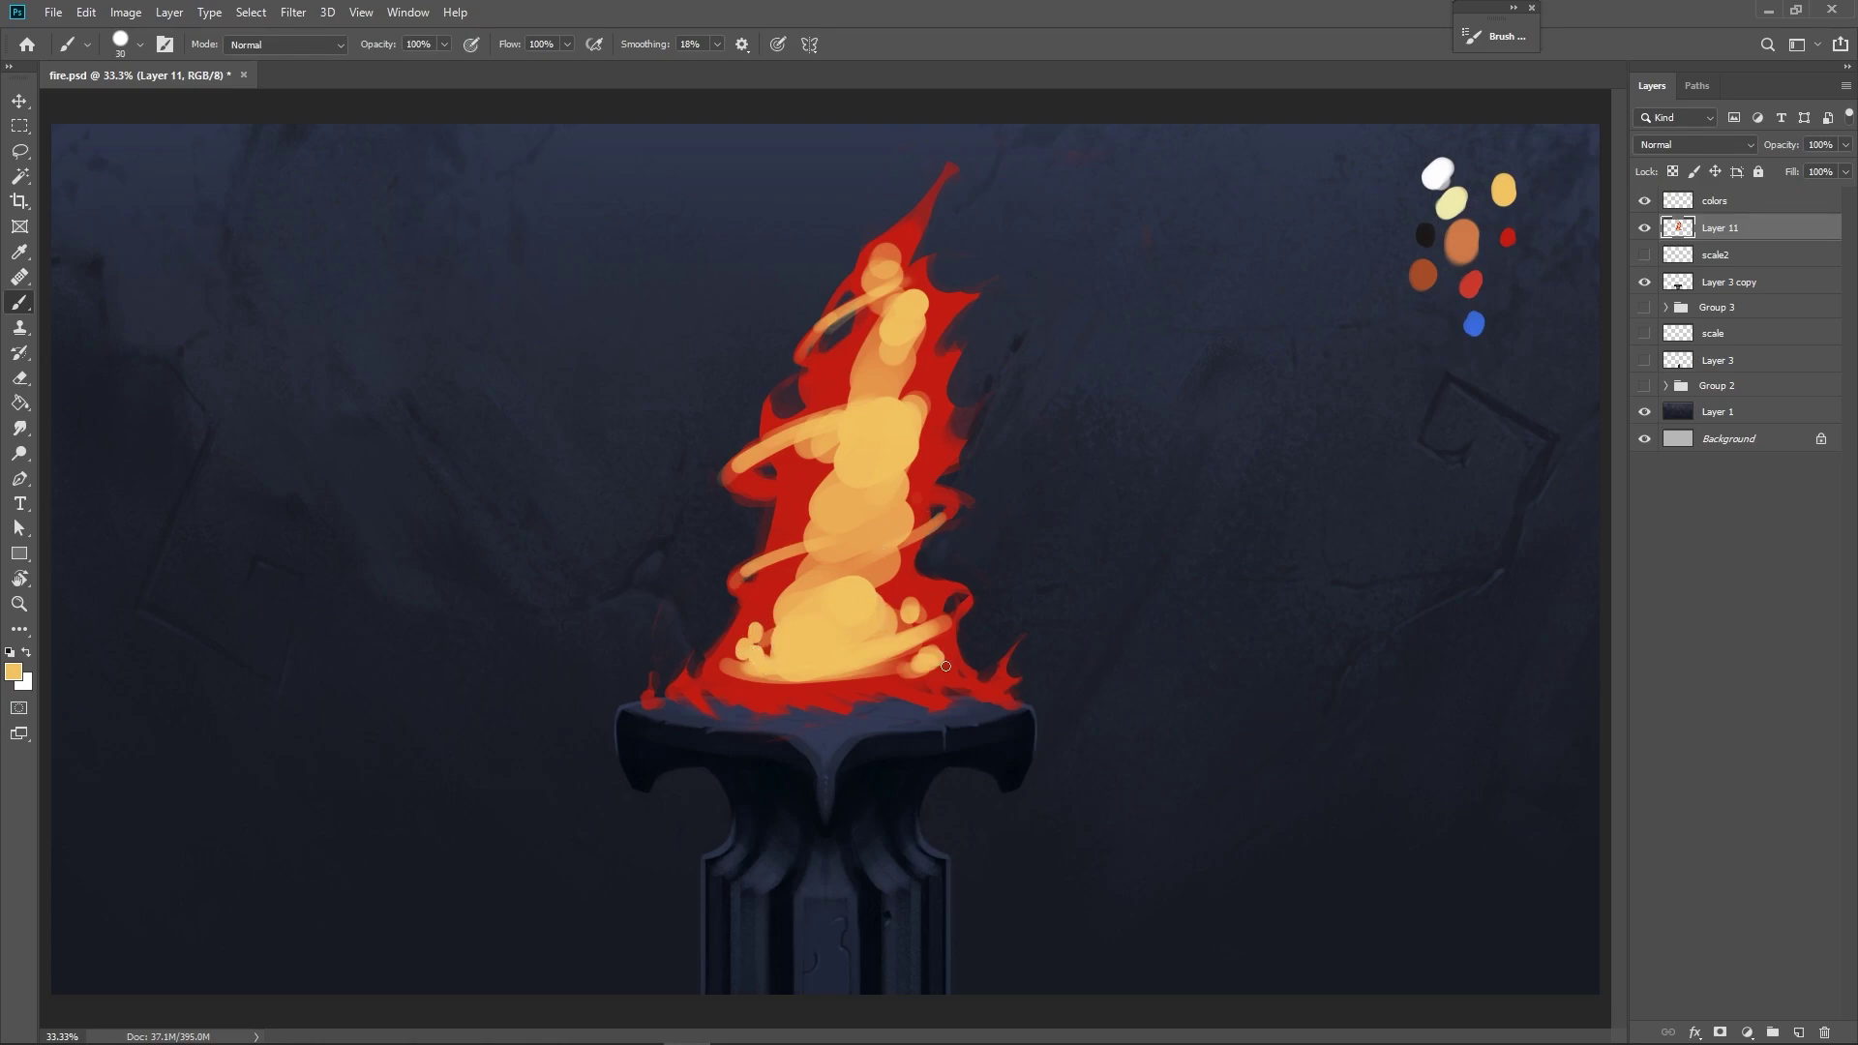
mouse_move(865, 674)
left_mouse_down()
mouse_move(910, 678)
mouse_move(825, 683)
mouse_move(860, 694)
mouse_move(819, 701)
mouse_move(774, 682)
mouse_move(837, 702)
mouse_move(716, 667)
left_mouse_up()
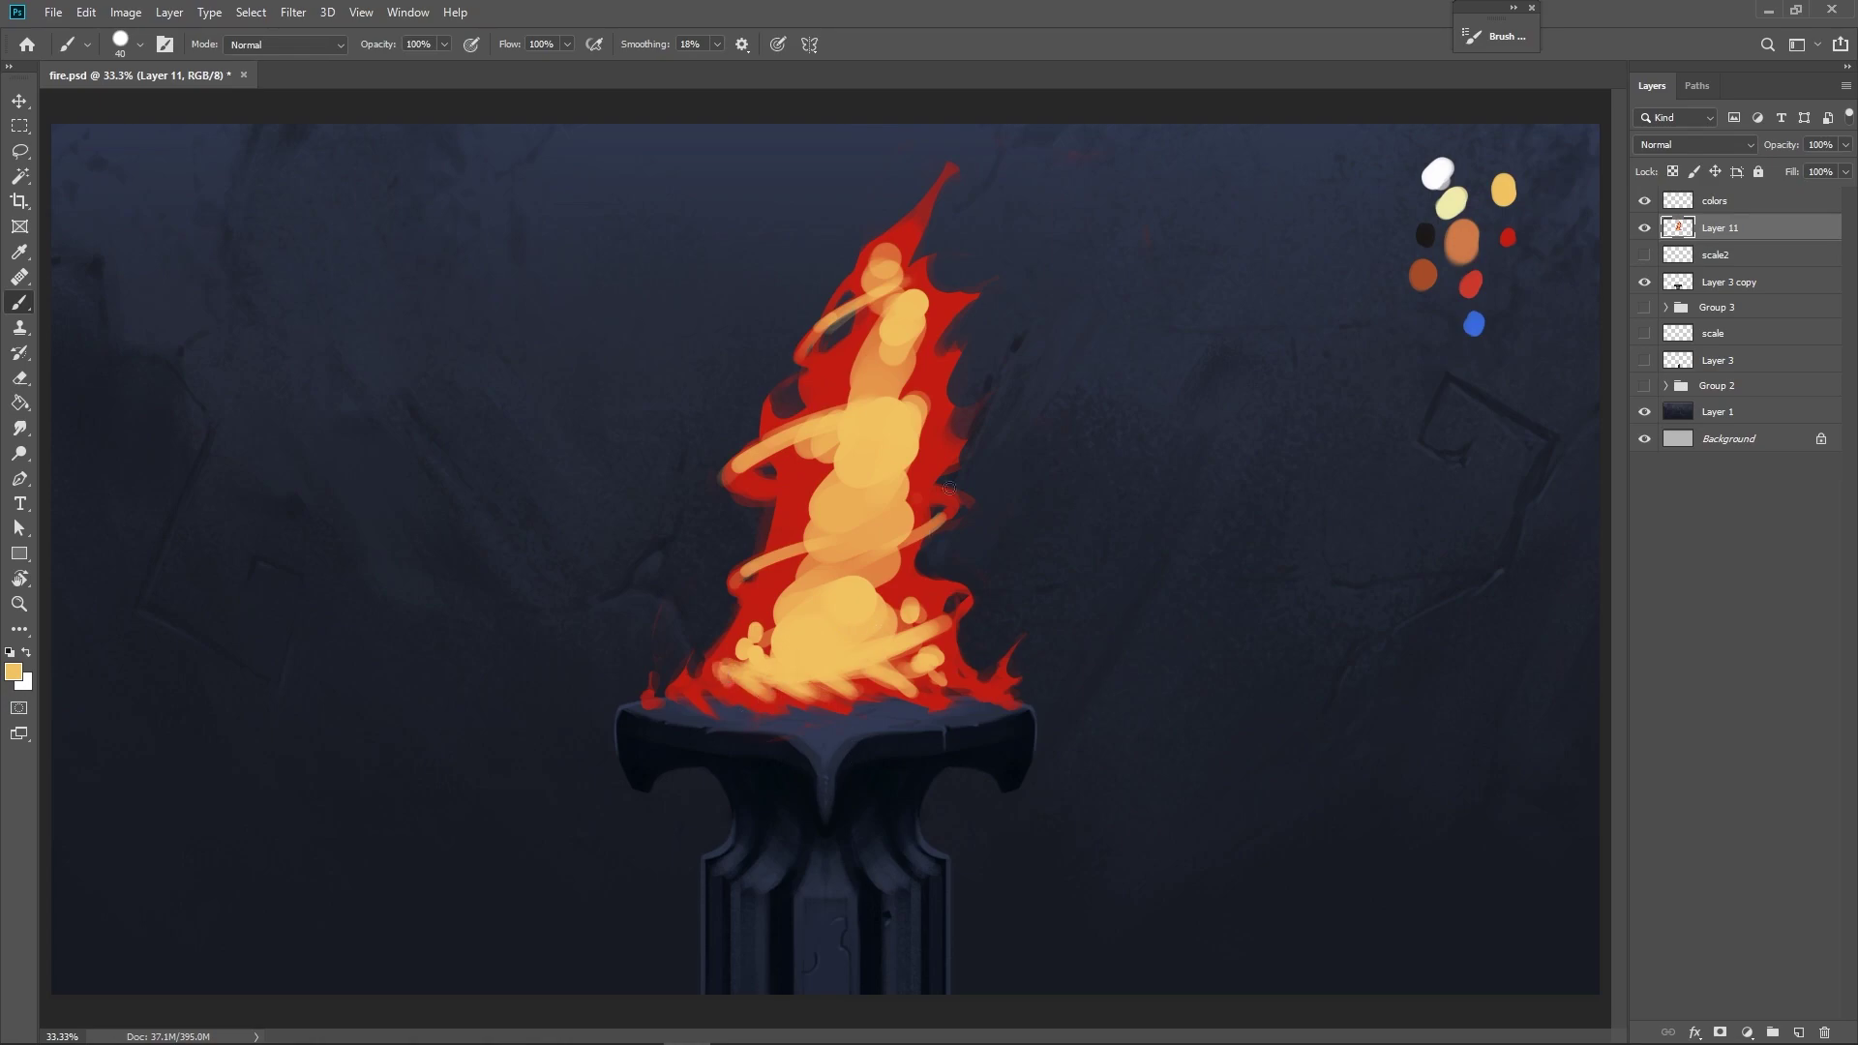
Sample the flame's red and carve into both edges of the yellow core at mid-height.
left_click(931, 461, "alt")
mouse_move(929, 470)
left_mouse_down()
mouse_move(972, 463)
mouse_move(920, 440)
mouse_move(931, 426)
left_mouse_up()
mouse_move(820, 477)
left_mouse_down()
mouse_move(846, 426)
mouse_move(910, 447)
left_mouse_up()
left_click(927, 443, "alt")
left_click(898, 469)
Paint red beneath the large mid-left streak with a 35 px brush to separate it from the core.
key("bracketleft")
key("bracketleft")
key("bracketleft")
key("bracketright")
key("bracketright")
left_click_drag(798, 452, 863, 425)
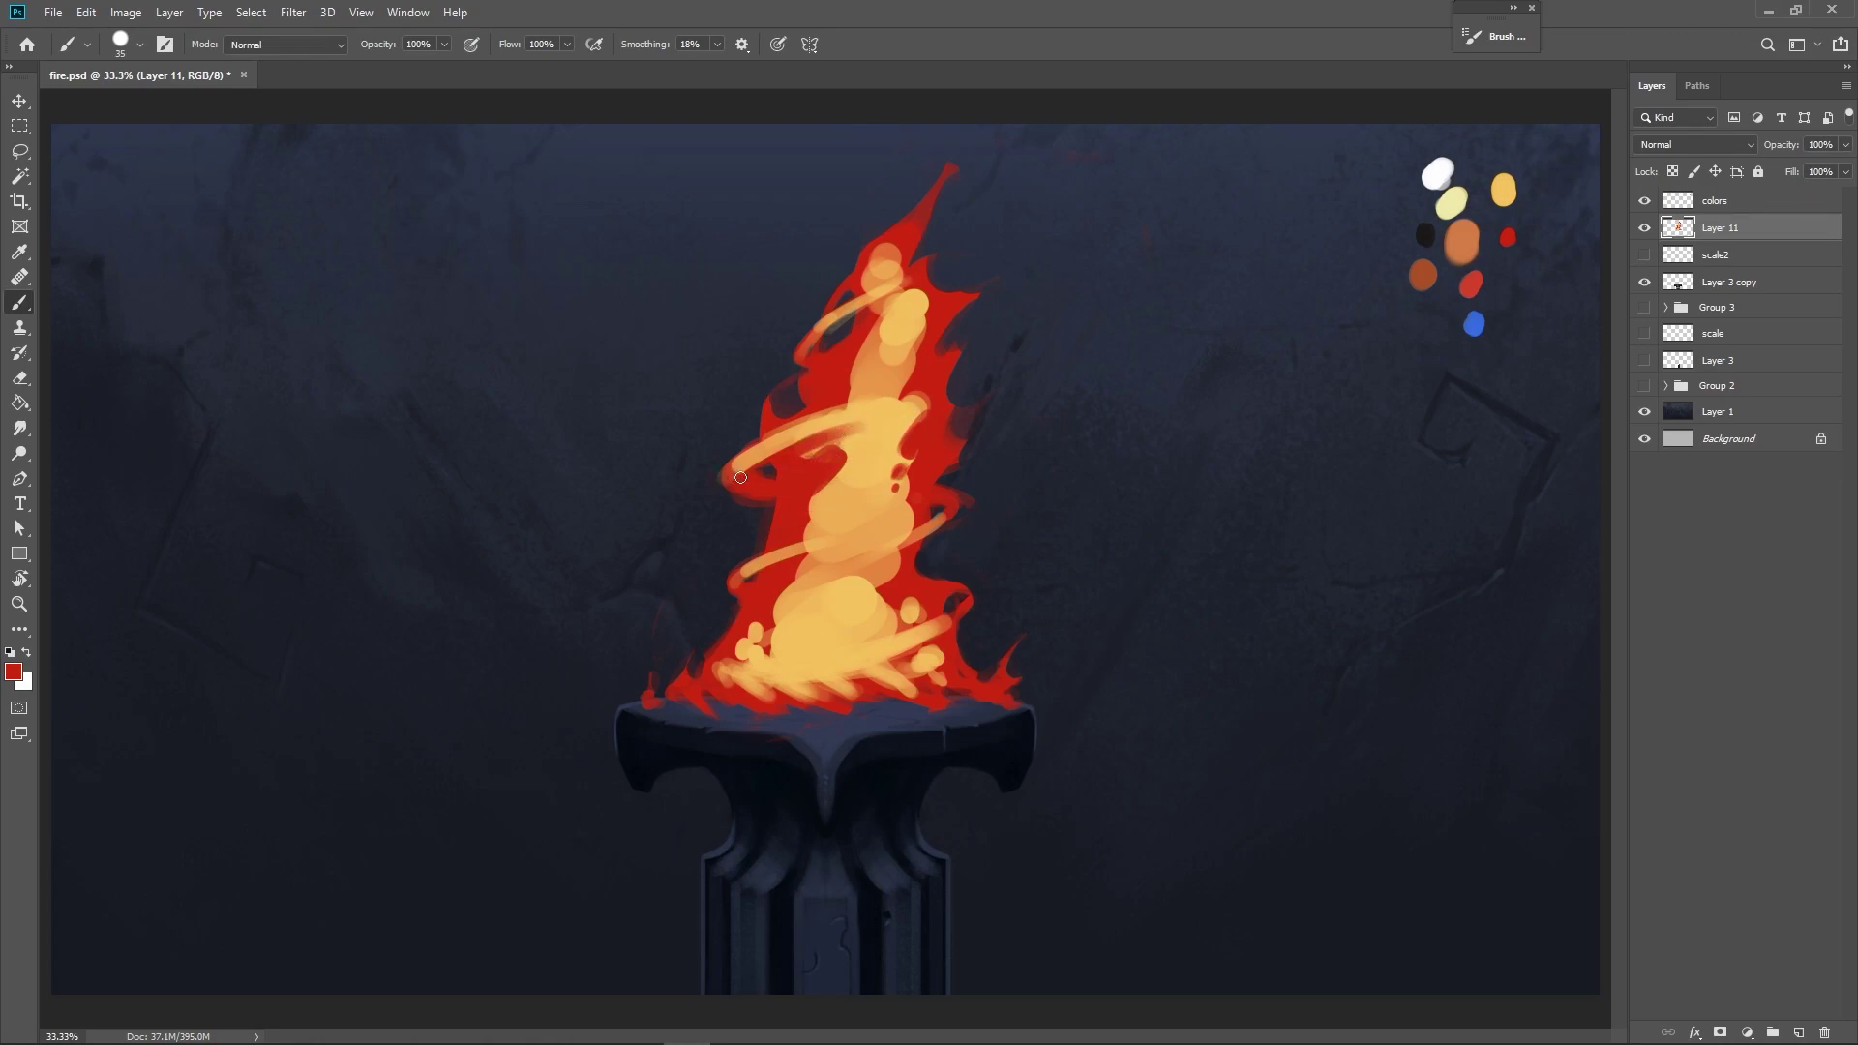
mouse_move(760, 454)
left_mouse_down()
mouse_move(740, 468)
mouse_move(764, 455)
left_mouse_up()
Retouch the upper left streak with a color sampled beside it to define its curve.
key("bracketleft")
key("bracketright")
left_click(822, 347, "alt")
left_click_drag(808, 350, 917, 299)
Reshape the middle of the core and its right edge with sampled yellow and red at 30 px.
left_click(909, 406, "alt")
mouse_move(905, 398)
left_mouse_down()
mouse_move(822, 428)
mouse_move(943, 407)
mouse_move(894, 423)
mouse_move(794, 517)
mouse_move(844, 453)
mouse_move(809, 525)
left_mouse_up()
left_click(933, 382, "alt")
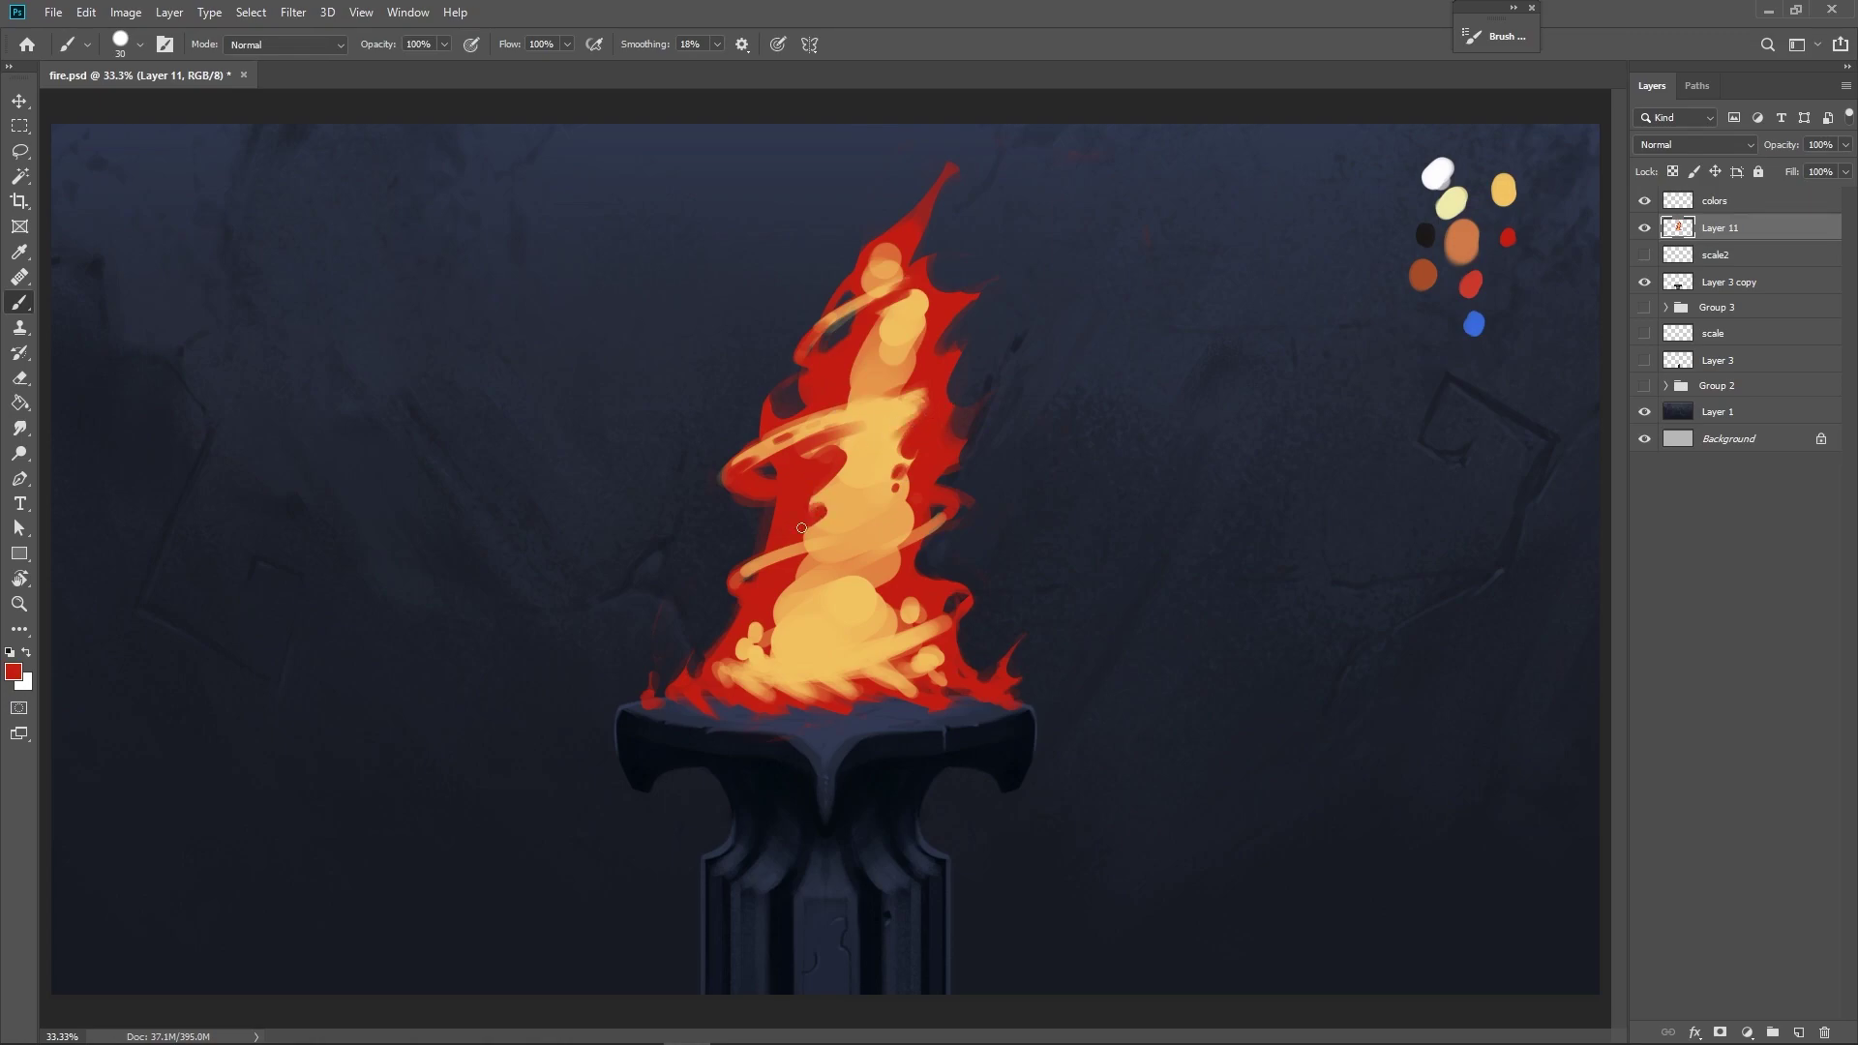
left_click_drag(910, 496, 906, 526)
mouse_move(789, 582)
left_mouse_down()
mouse_move(825, 580)
mouse_move(771, 630)
left_mouse_up()
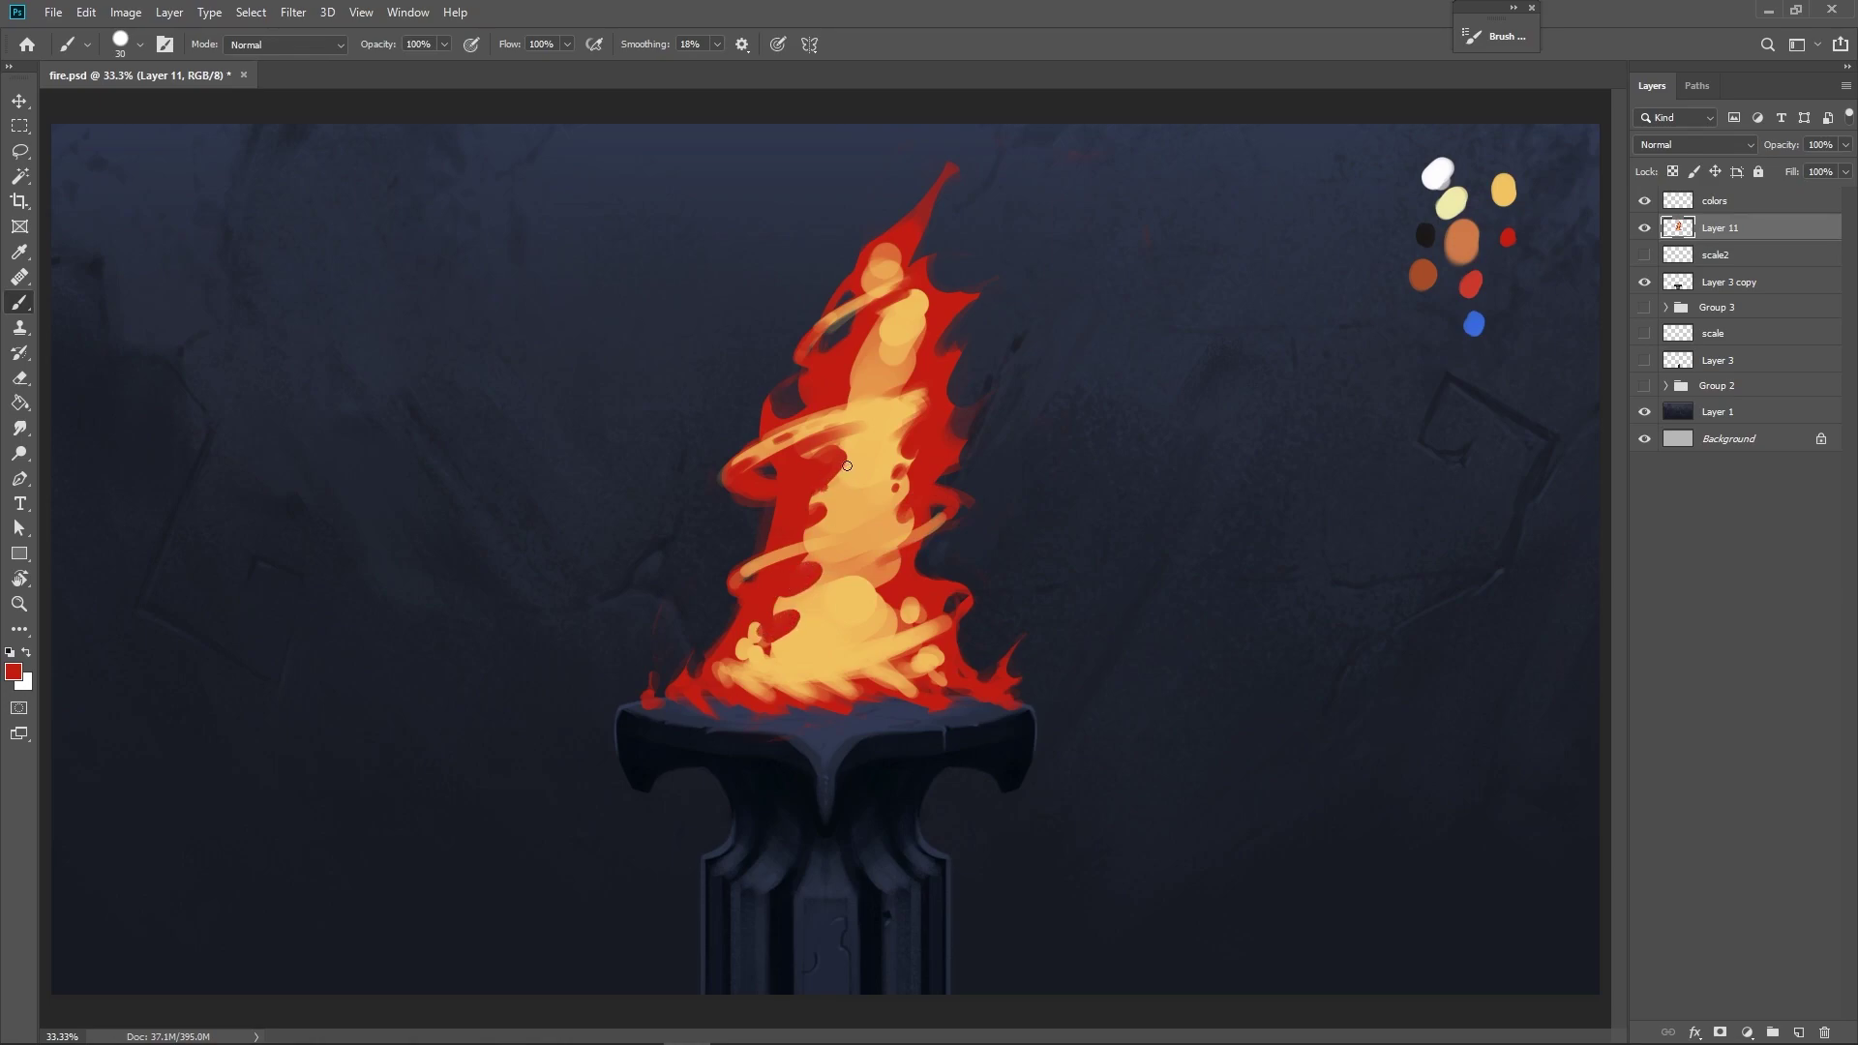
left_click_drag(860, 370, 855, 391)
left_click_drag(785, 624, 794, 627)
key("ctrl+z")
key("ctrl+z")
key("ctrl+z")
key("ctrl+z")
Fill and reshape the upper part of the lower yellow core with sampled yellow.
mouse_move(787, 600)
left_mouse_down()
mouse_move(775, 615)
mouse_move(818, 594)
left_mouse_up()
key("bracketright")
key("bracketright")
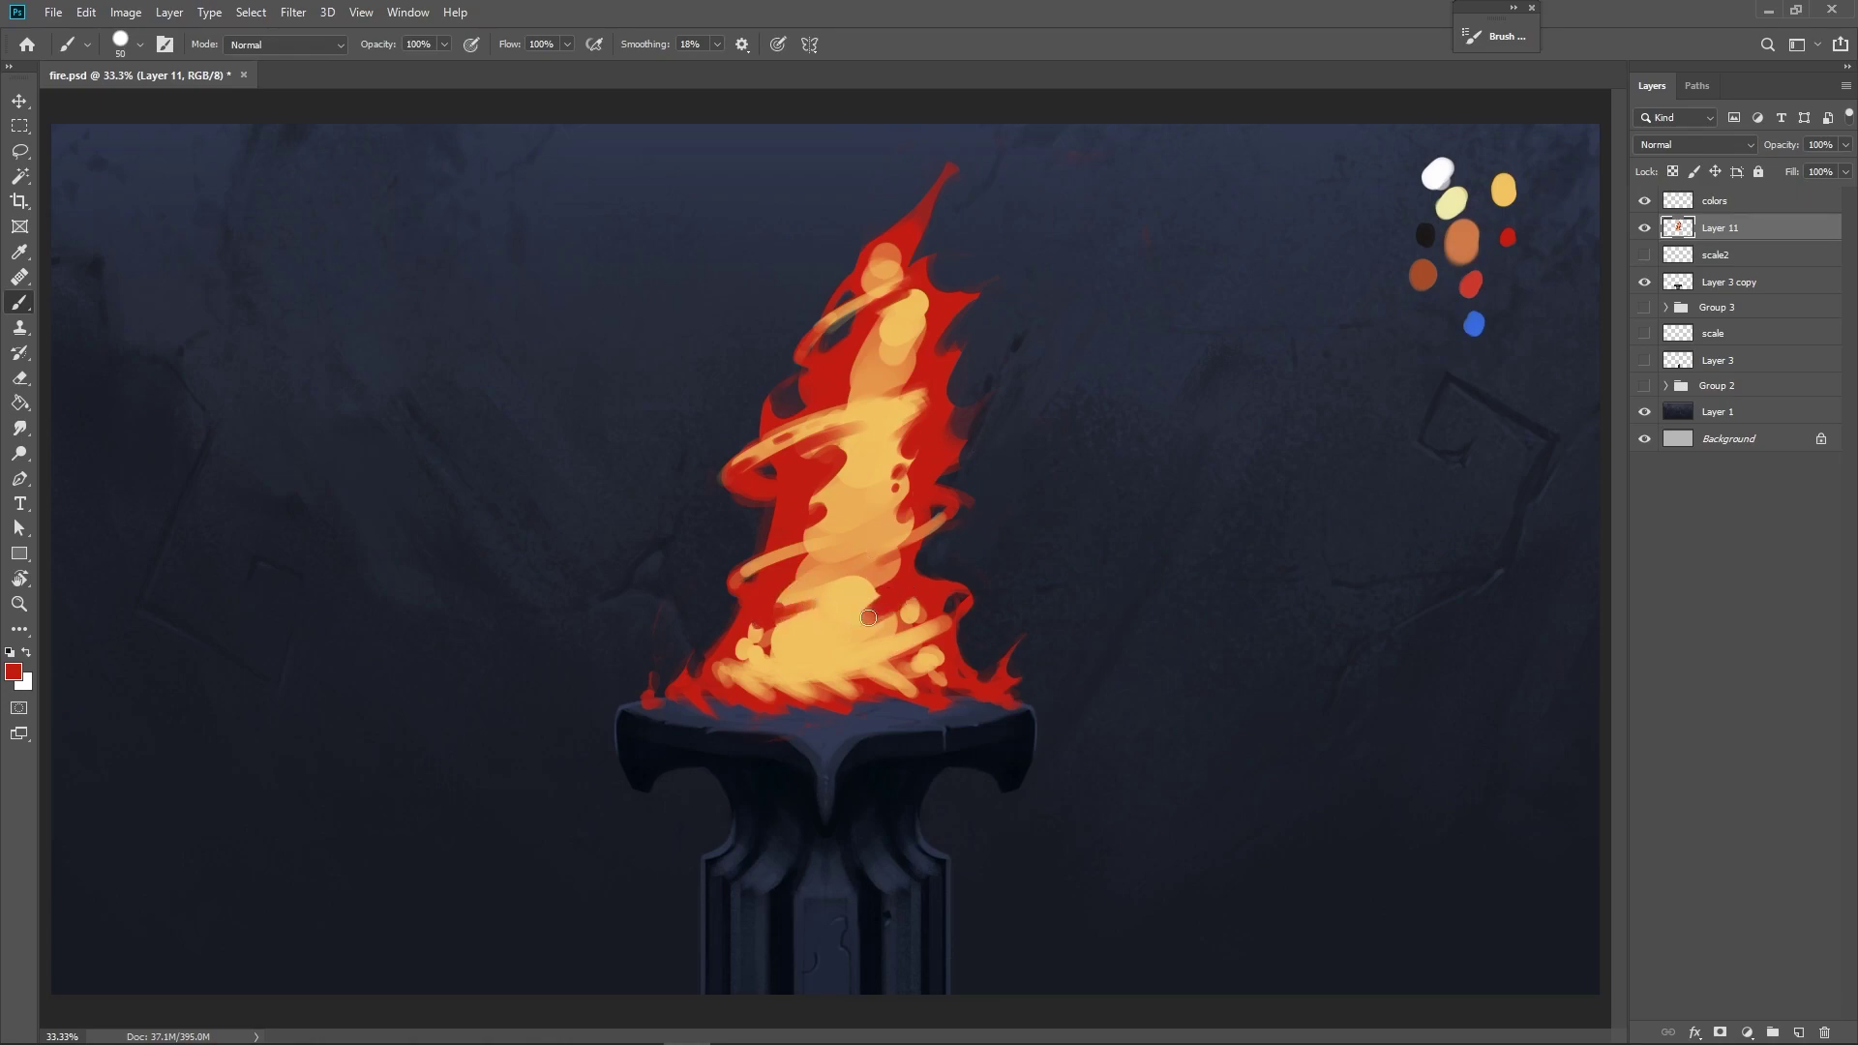
left_click(871, 639, "alt")
key("bracketleft")
key("bracketleft")
left_click_drag(896, 587, 839, 616)
Carve sampled red into the lower right of the core to split it into thinner curved streaks.
key("bracketleft")
left_click(947, 598, "alt")
left_click_drag(896, 657, 845, 671)
key("bracketright")
key("bracketright")
key("bracketright")
mouse_move(950, 623)
left_mouse_down()
mouse_move(929, 631)
mouse_move(946, 624)
left_mouse_up()
key("bracketleft")
key("bracketright")
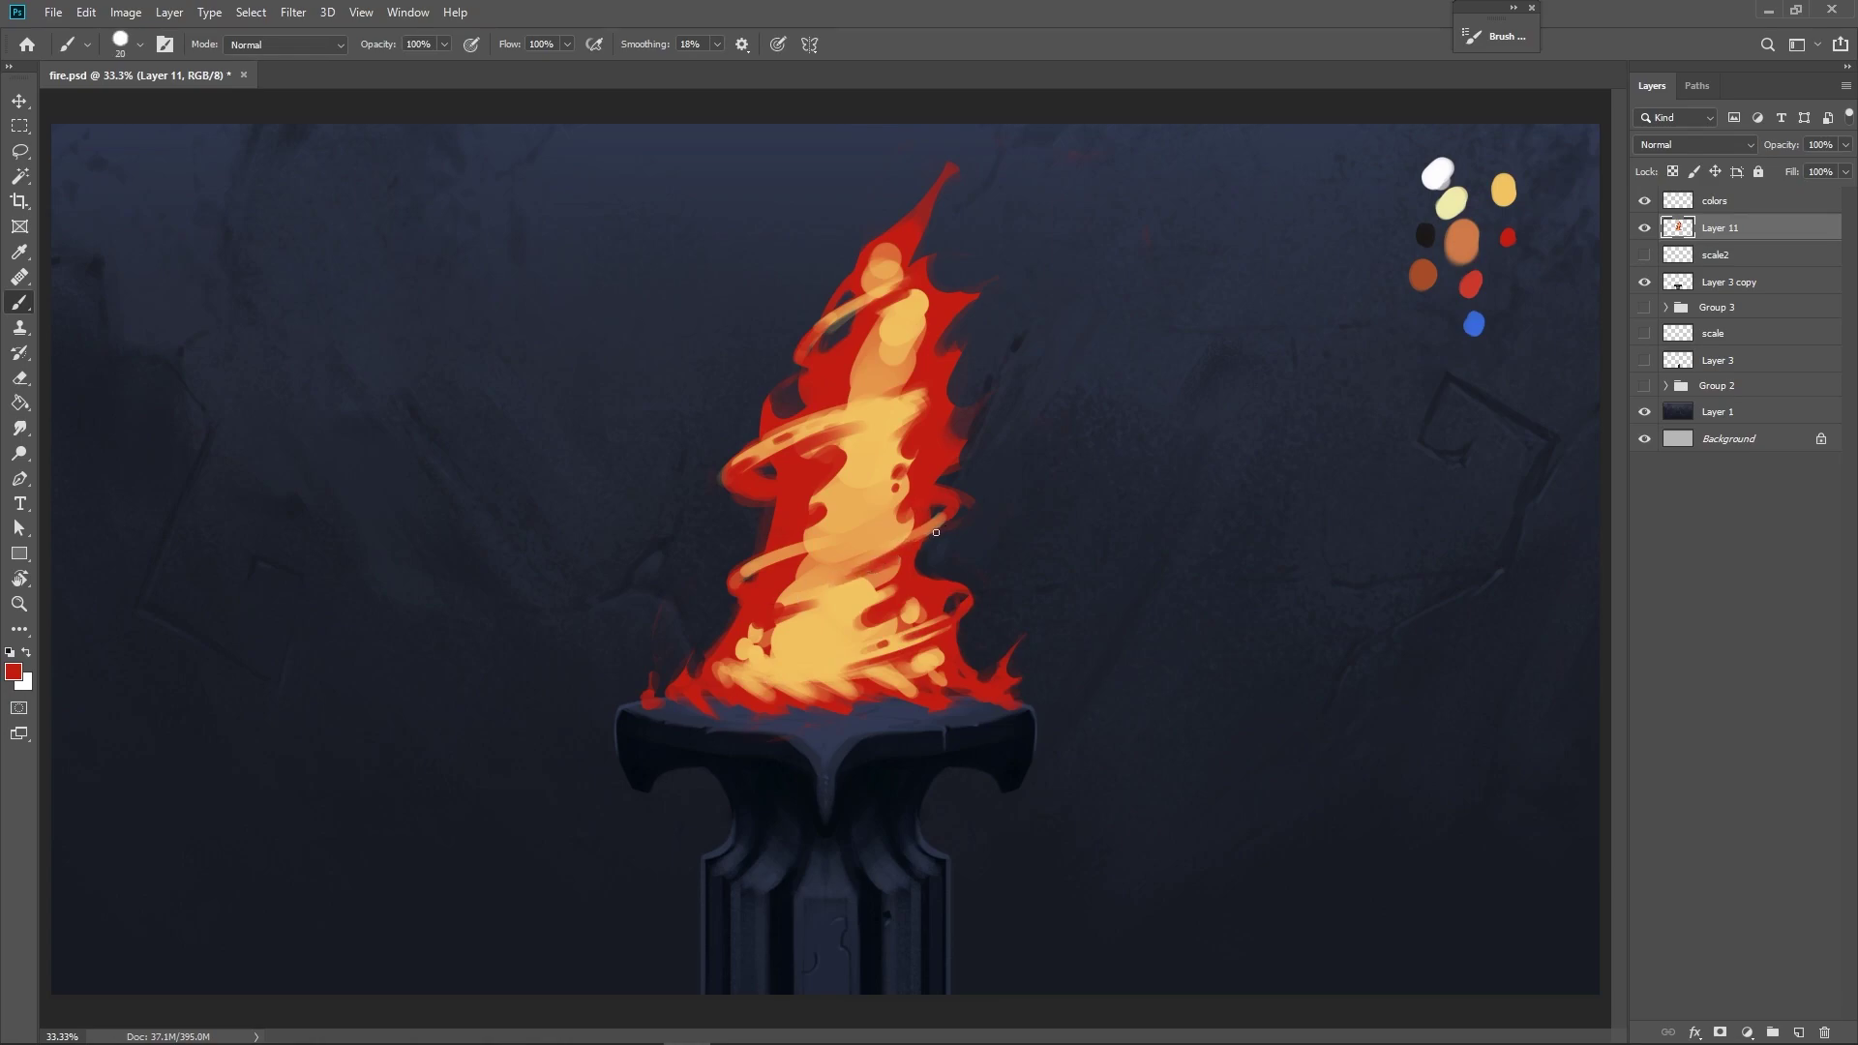
Extend and refine the curved streak wrapping the flame's lower middle with sampled colors at 20 px.
left_click(896, 551, "alt")
left_click_drag(916, 539, 844, 555)
left_click(797, 542, "alt")
left_click(753, 577, "alt")
left_click(732, 582, "alt")
left_click(764, 577, "alt")
left_click_drag(734, 589, 802, 548)
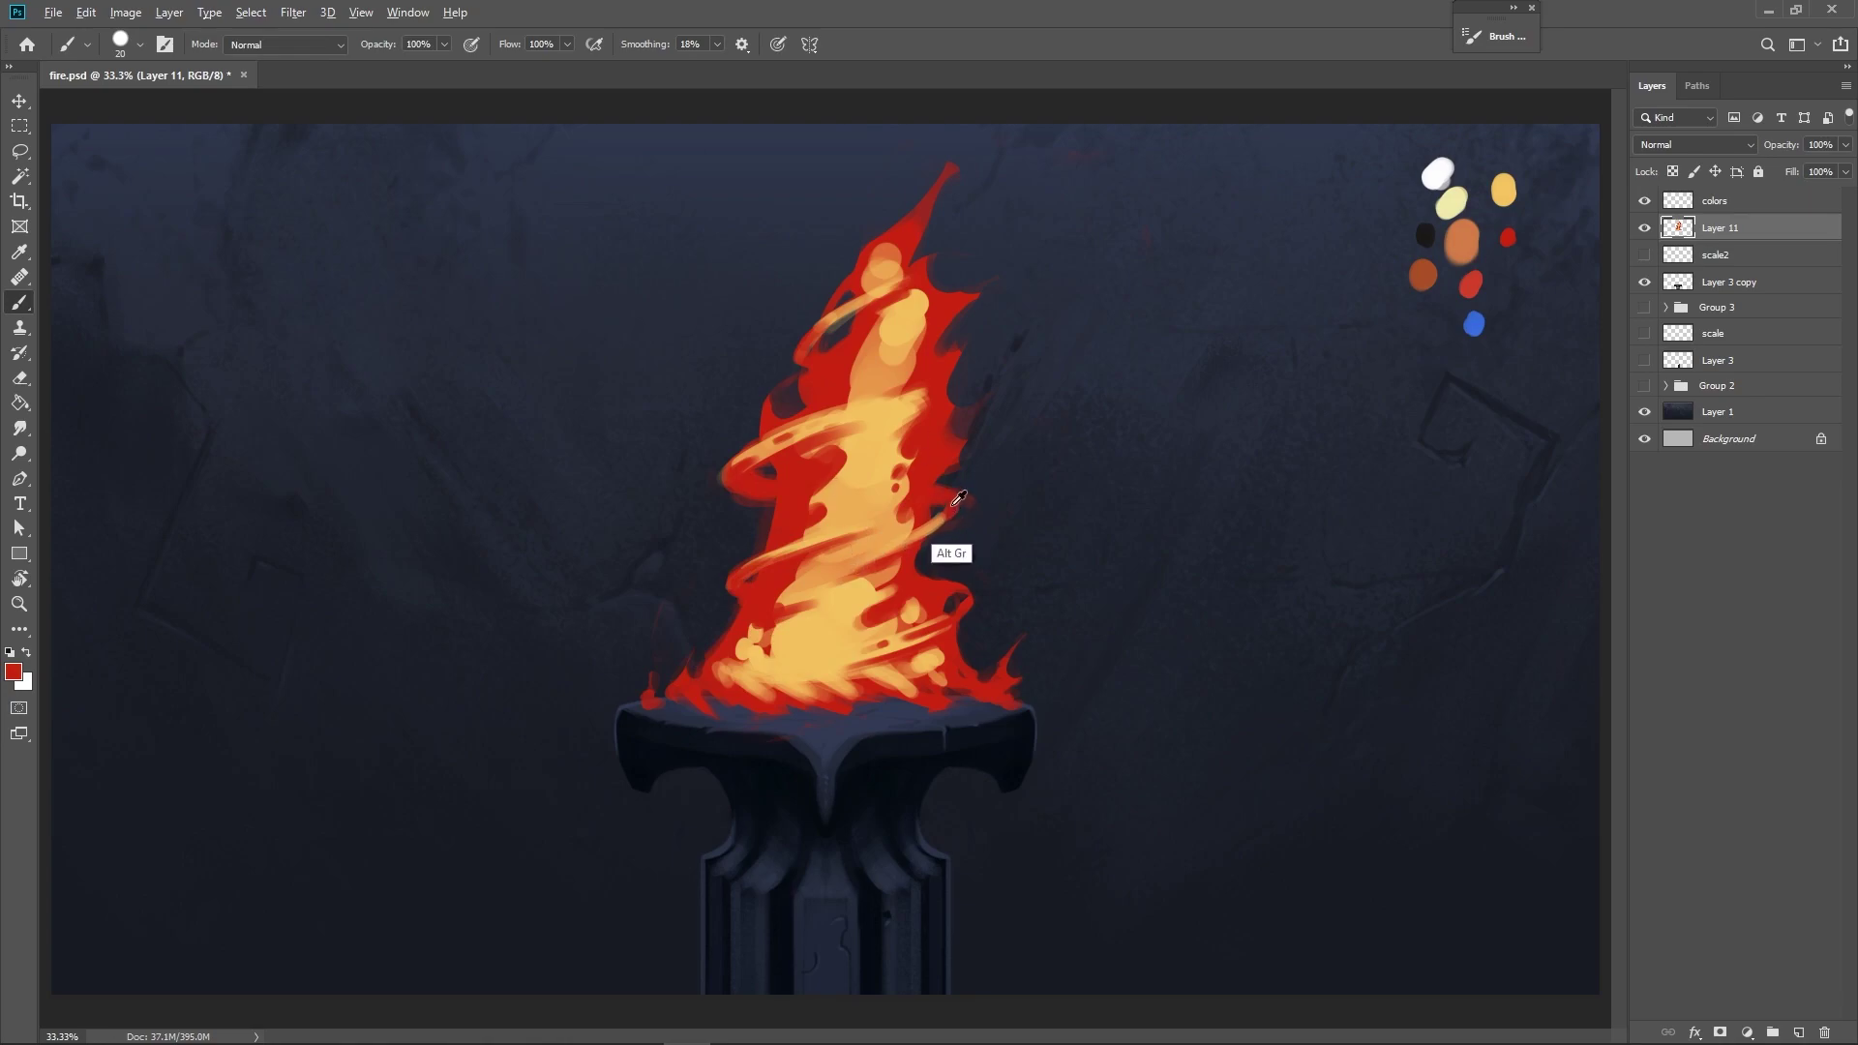
Retouch the large mid-left streak and dab small yellow sparks above it with a 20 px brush.
left_click(928, 532, "alt")
left_click_drag(753, 452, 752, 468)
left_click(787, 526, "alt")
left_click(876, 395, "alt")
left_click(837, 392)
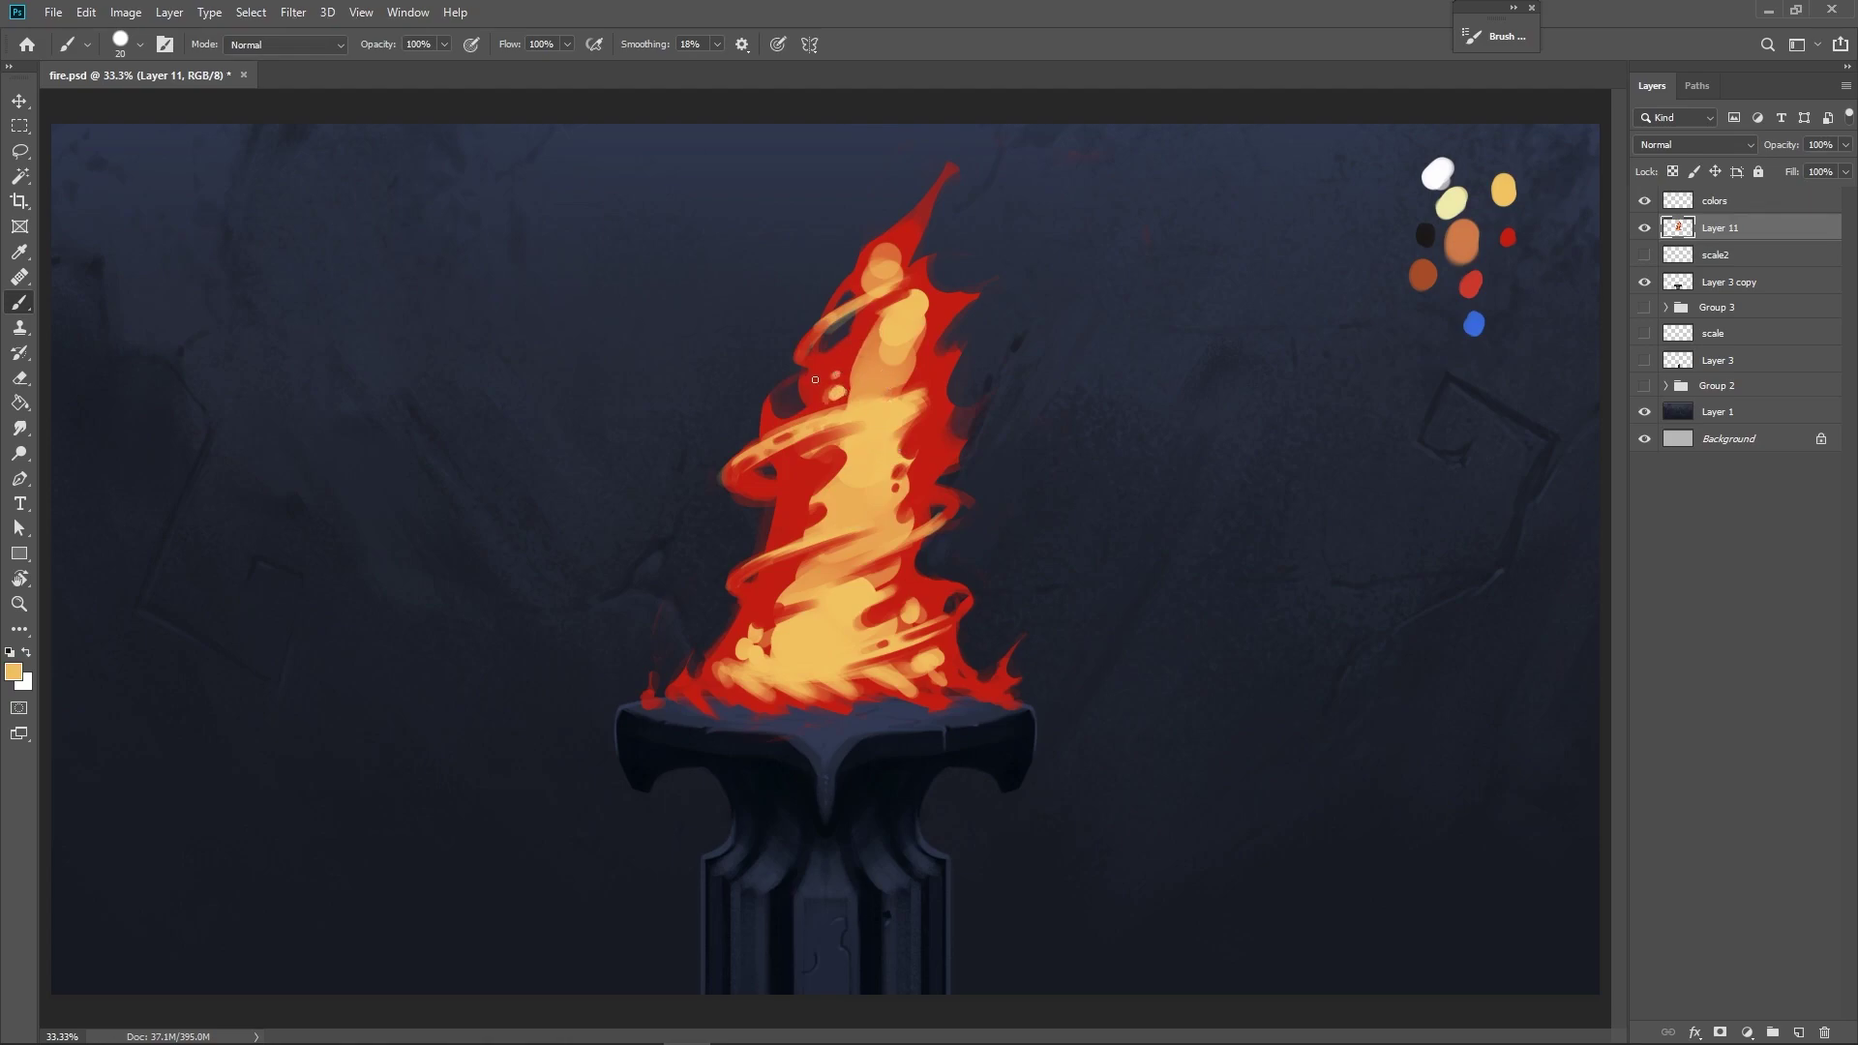
left_click_drag(822, 380, 822, 374)
Break up the edges of the lower core with small specks and add sparks along the flame's right side.
left_click(830, 417, "alt")
left_click(900, 445, "alt")
key("bracketleft")
key("bracketright")
key("bracketleft")
key("bracketright")
key("bracketright")
left_click_drag(766, 624, 758, 626)
Blend thin streaks into the bottom of the core with sampled red, orange and yellow at 20 px.
left_click(884, 651, "alt")
left_click(812, 672, "alt")
left_click(769, 611, "alt")
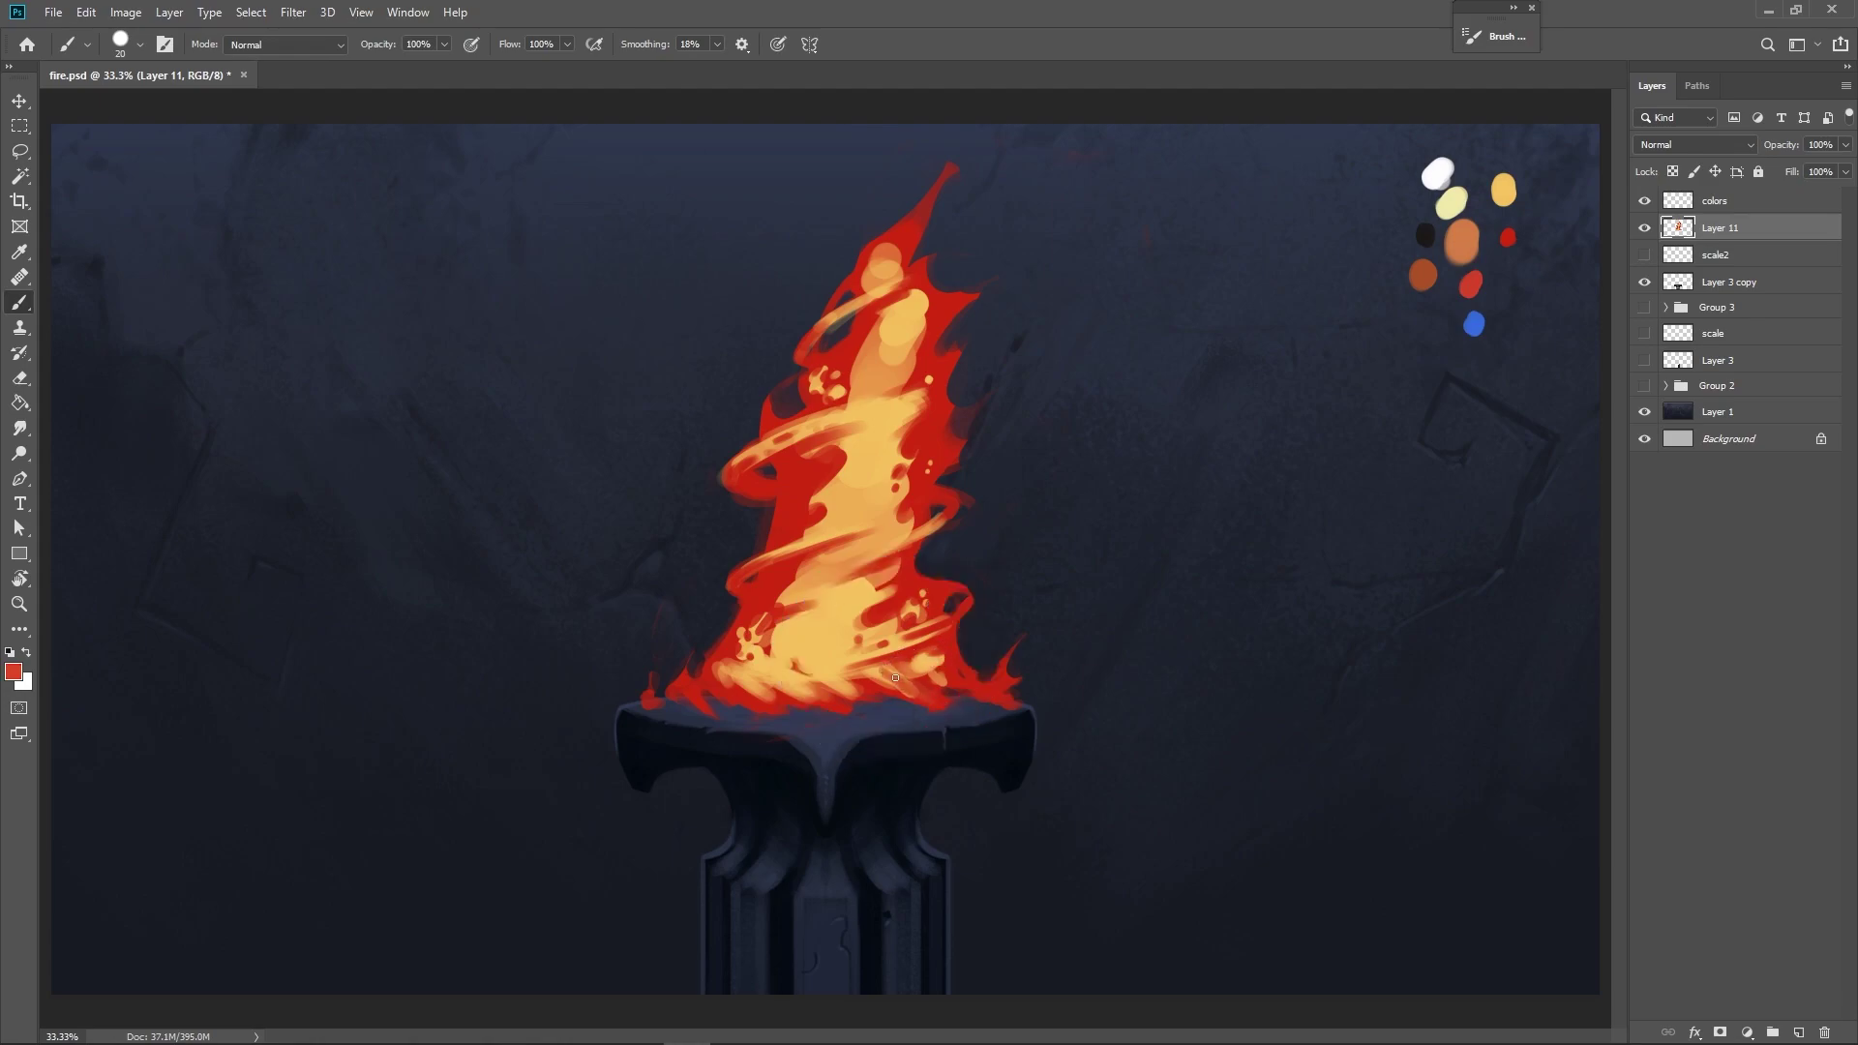
left_click(946, 701, "alt")
left_click(837, 670, "alt")
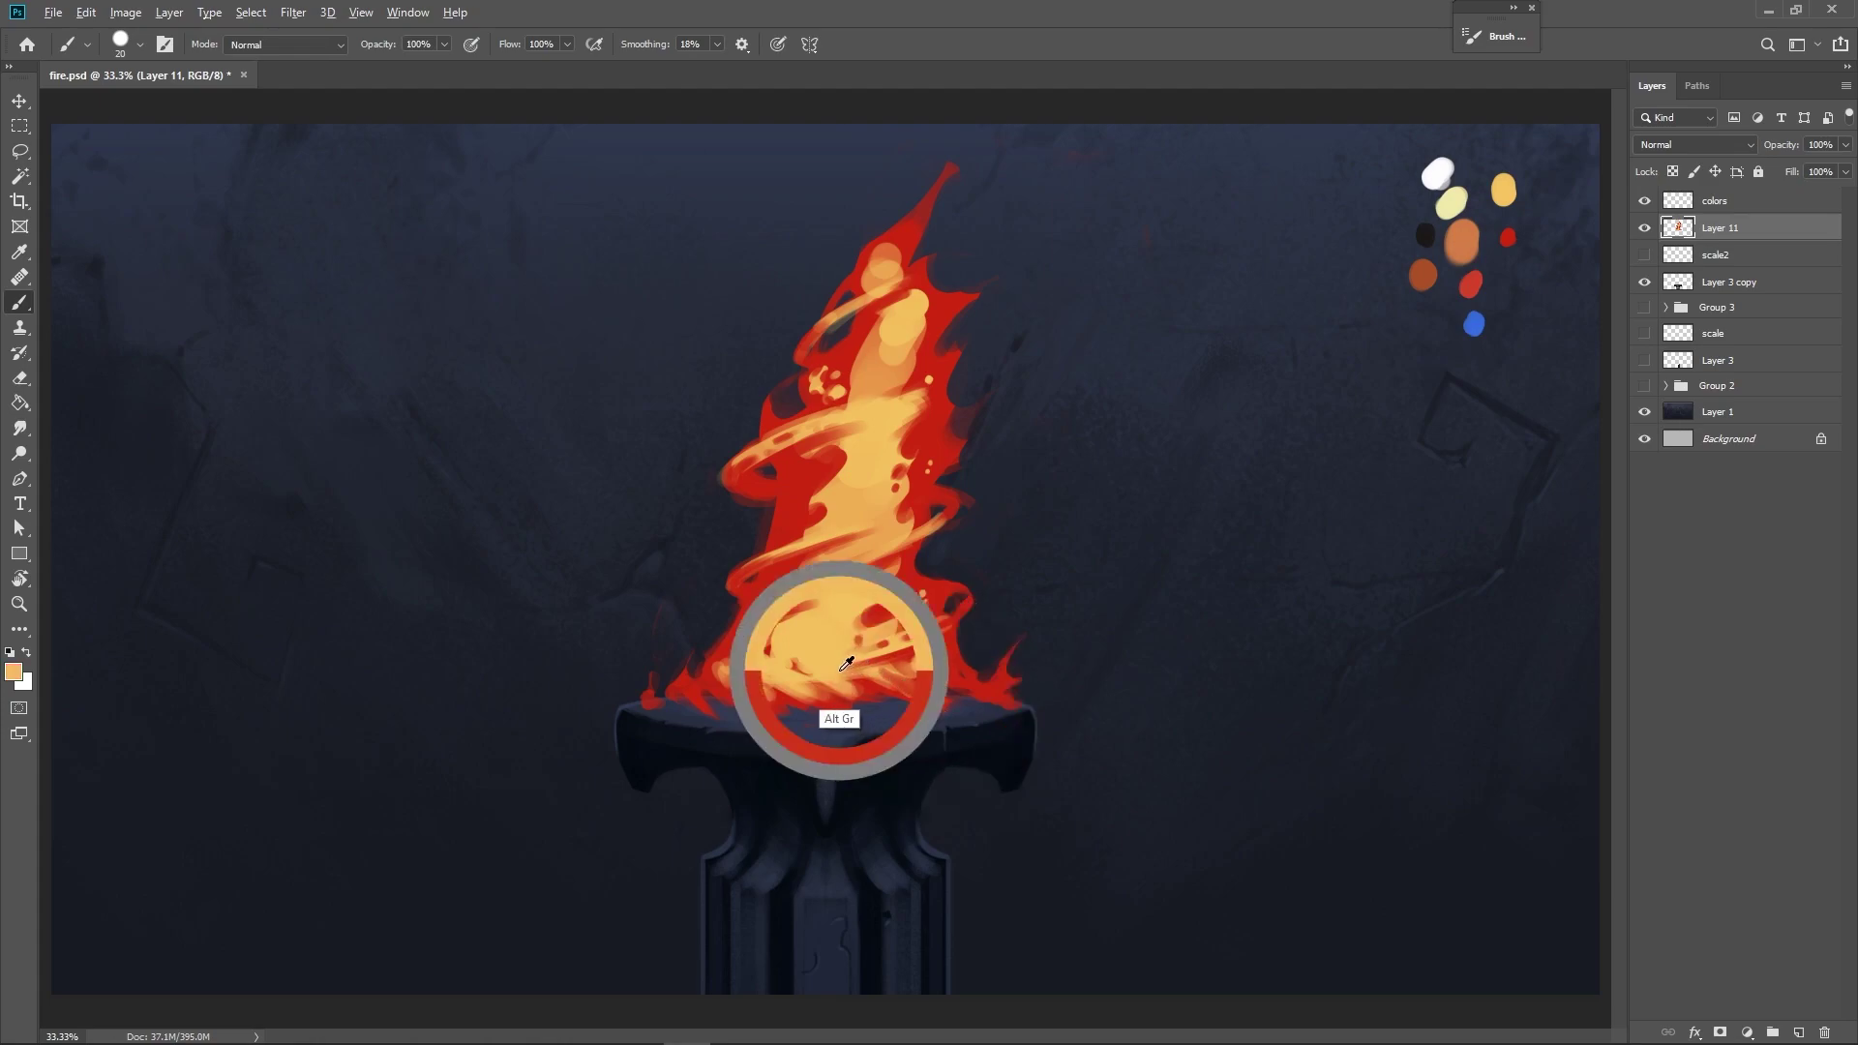
left_click(867, 689, "alt")
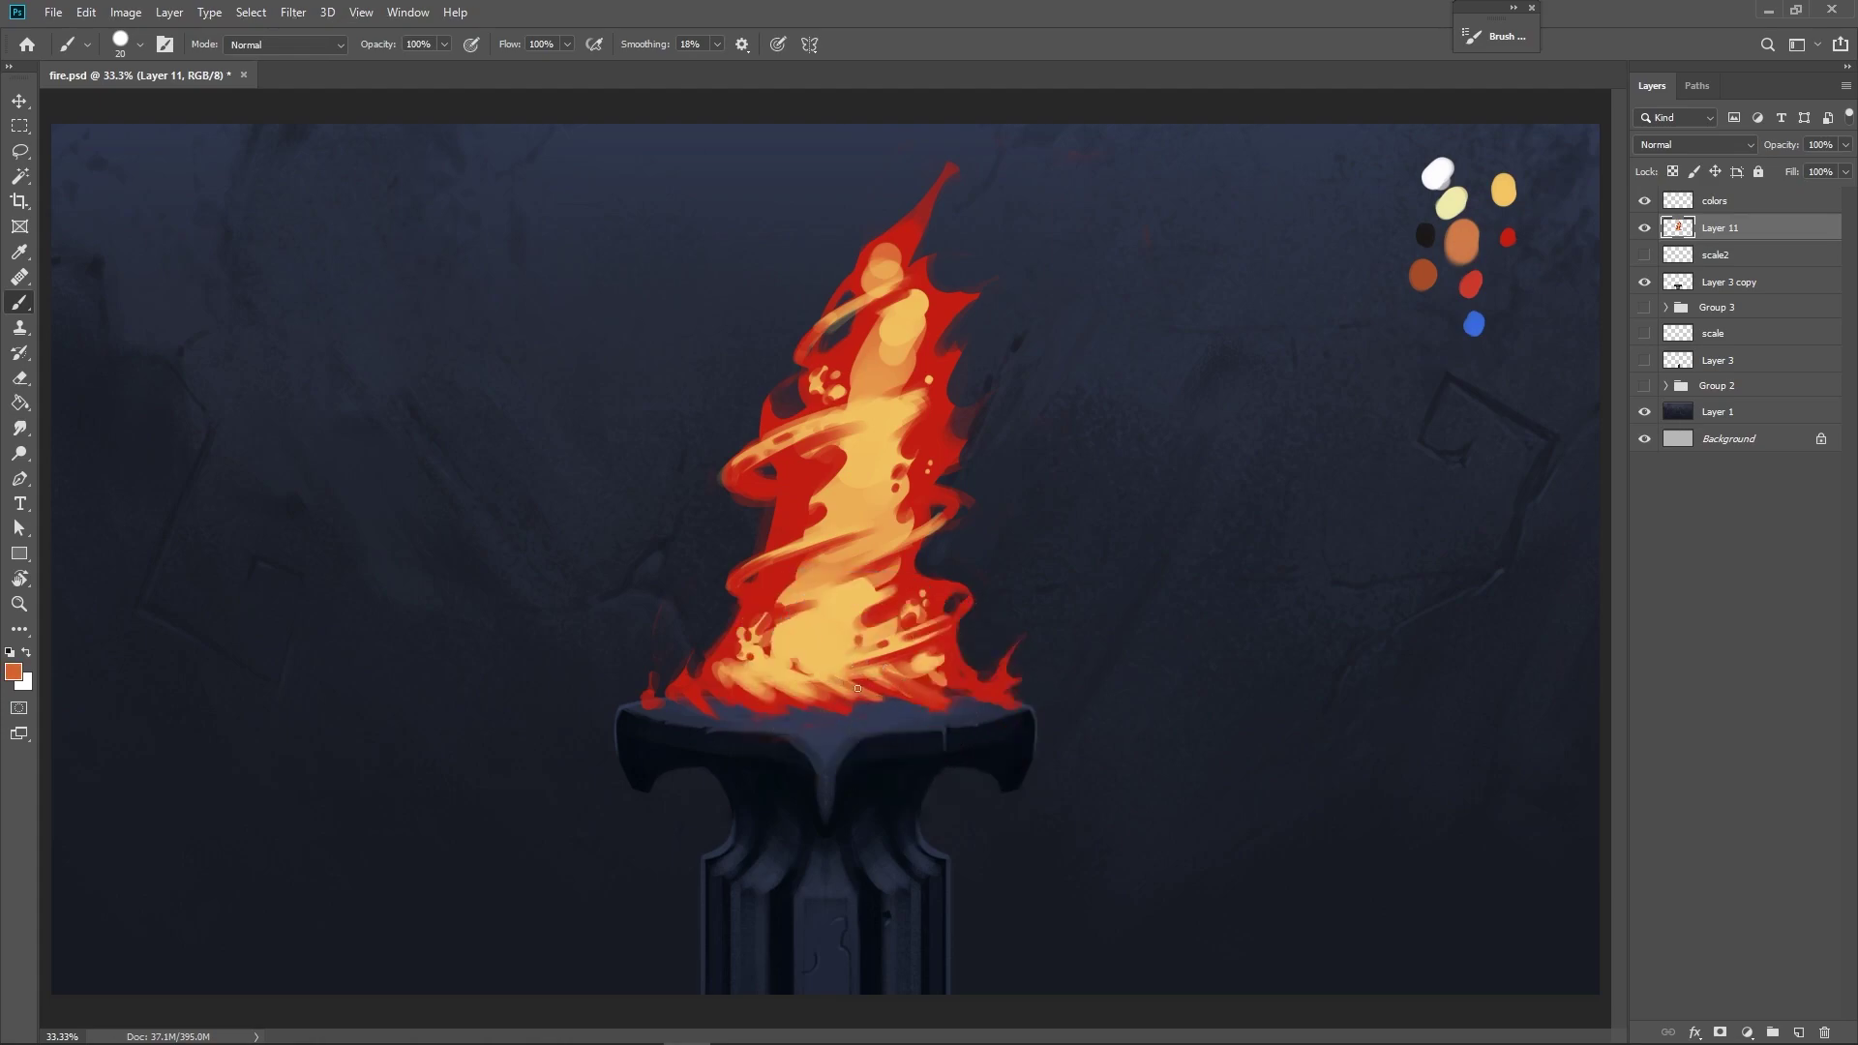
left_click(825, 707, "alt")
left_click(820, 667, "alt")
Paint broader sweeping strokes through the base and left side of the lower core at 40 px using sampled colors.
key("bracketright")
left_click(899, 588, "alt")
mouse_move(895, 696)
left_mouse_down()
mouse_move(806, 635)
mouse_move(892, 688)
mouse_move(833, 660)
mouse_move(926, 666)
mouse_move(920, 688)
mouse_move(829, 658)
mouse_move(925, 645)
mouse_move(887, 663)
mouse_move(819, 650)
mouse_move(898, 696)
left_mouse_up()
left_click(922, 683, "alt")
mouse_move(780, 668)
left_mouse_down()
mouse_move(811, 692)
mouse_move(748, 638)
mouse_move(774, 614)
mouse_move(751, 660)
mouse_move(773, 646)
left_mouse_up()
left_click(799, 633, "alt")
left_click(809, 702, "alt")
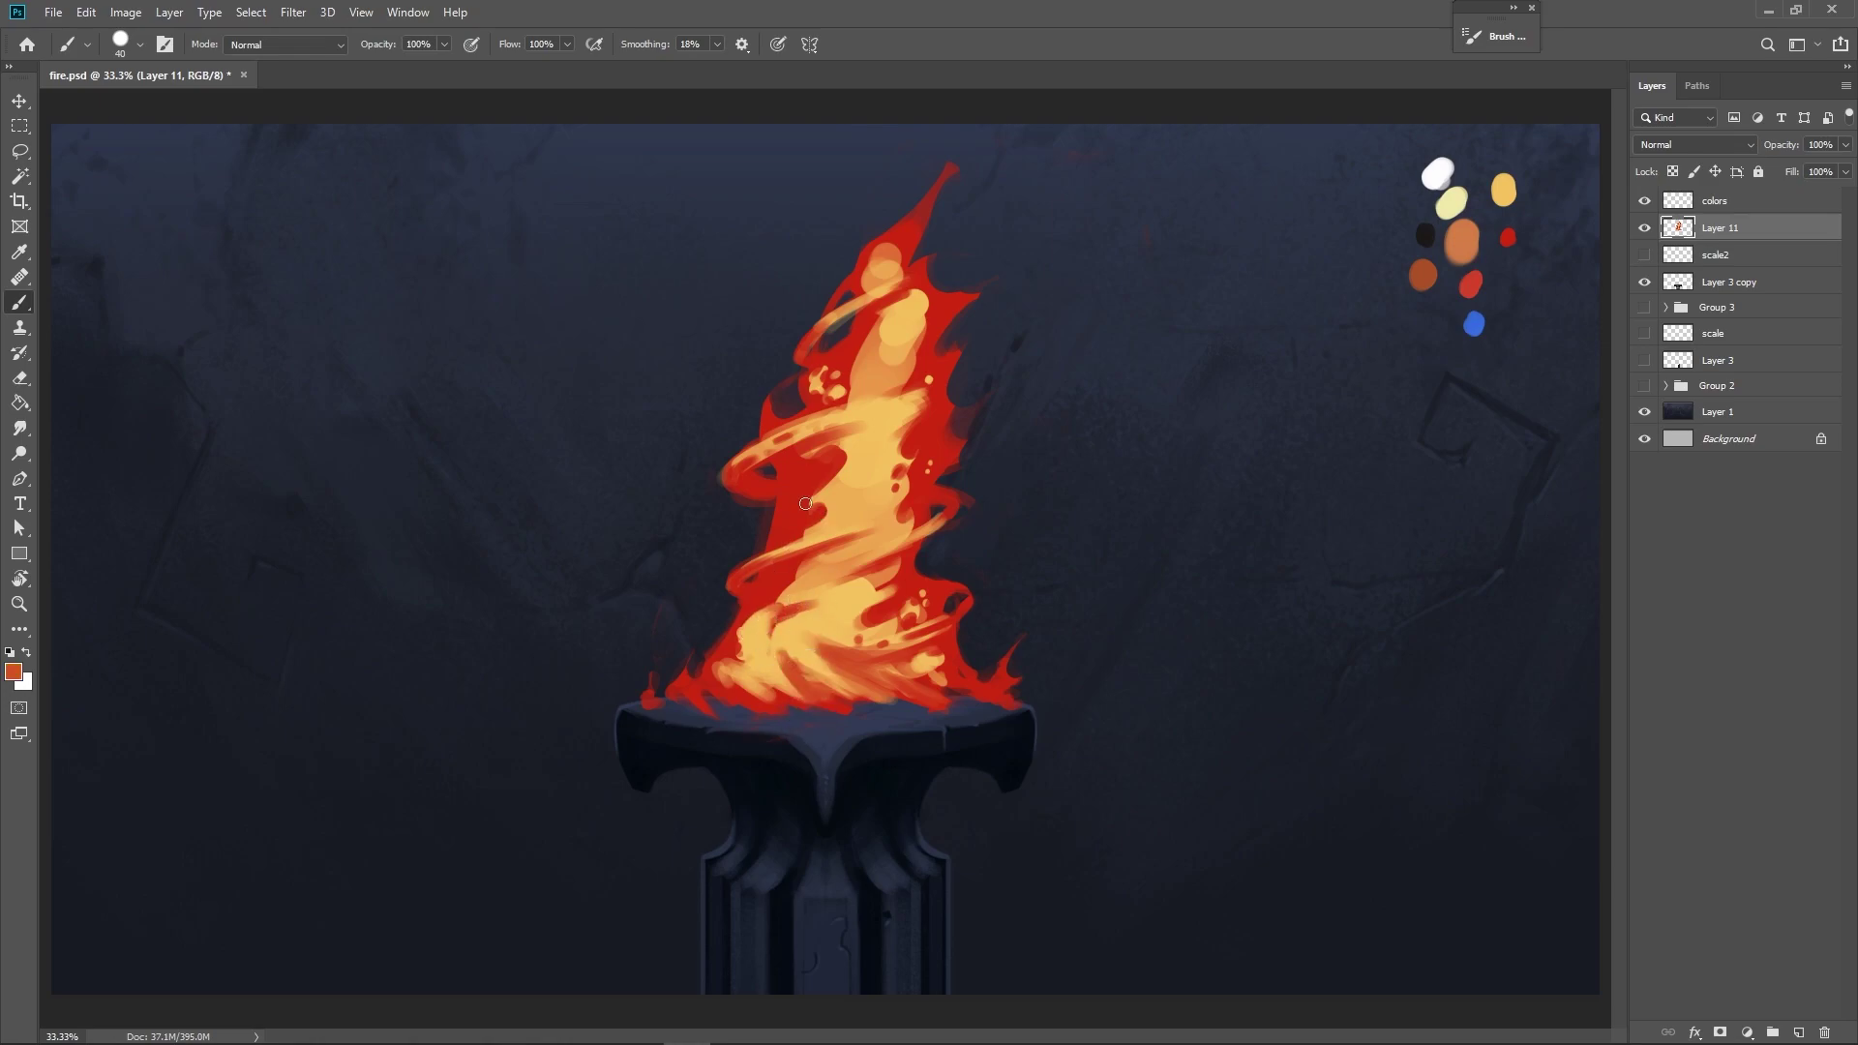
Define the lower left streaks of the core with a smaller brush and a color sampled from the middle.
key("bracketleft")
key("bracketleft")
key("bracketleft")
left_click(886, 551, "alt")
left_click_drag(799, 686, 763, 672)
Sweep sampled yellow strokes from the lower core toward its lower right edge with a 35 px brush.
left_click(805, 639, "alt")
key("bracketleft")
key("bracketleft")
key("bracketleft")
key("bracketright")
key("bracketright")
key("bracketright")
key("bracketright")
key("bracketright")
mouse_move(818, 644)
left_mouse_down()
mouse_move(927, 688)
mouse_move(808, 635)
mouse_move(939, 676)
left_mouse_up()
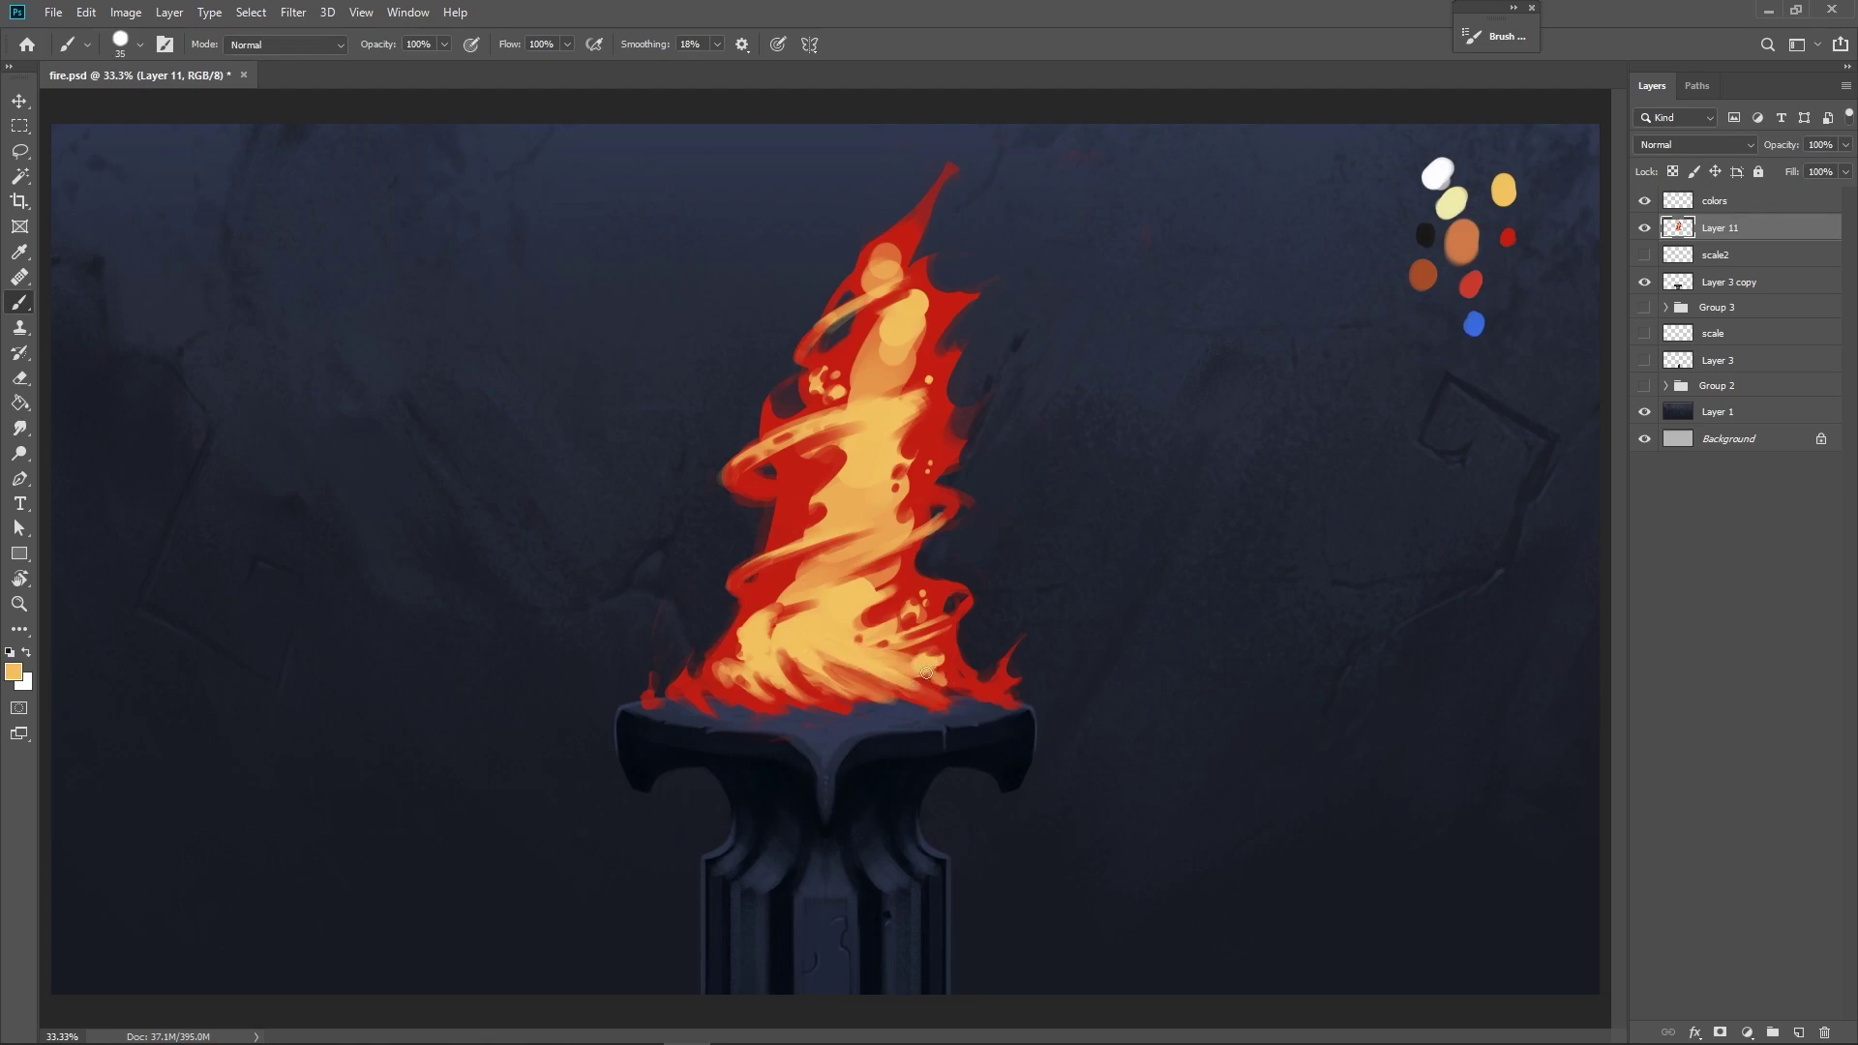
Add small darker spots to the left part of the lower core with sampled colors and a smaller brush.
left_click(931, 689, "alt")
left_click(775, 619, "alt")
key("bracketleft")
key("bracketleft")
key("bracketright")
left_click(861, 625, "alt")
Refine the right end of the lower-middle streak and dab orange specks in the red at mid-left.
left_click(947, 515, "alt")
left_click_drag(948, 515, 903, 537)
left_click(829, 543, "alt")
left_click(810, 547, "alt")
left_click(852, 540, "alt")
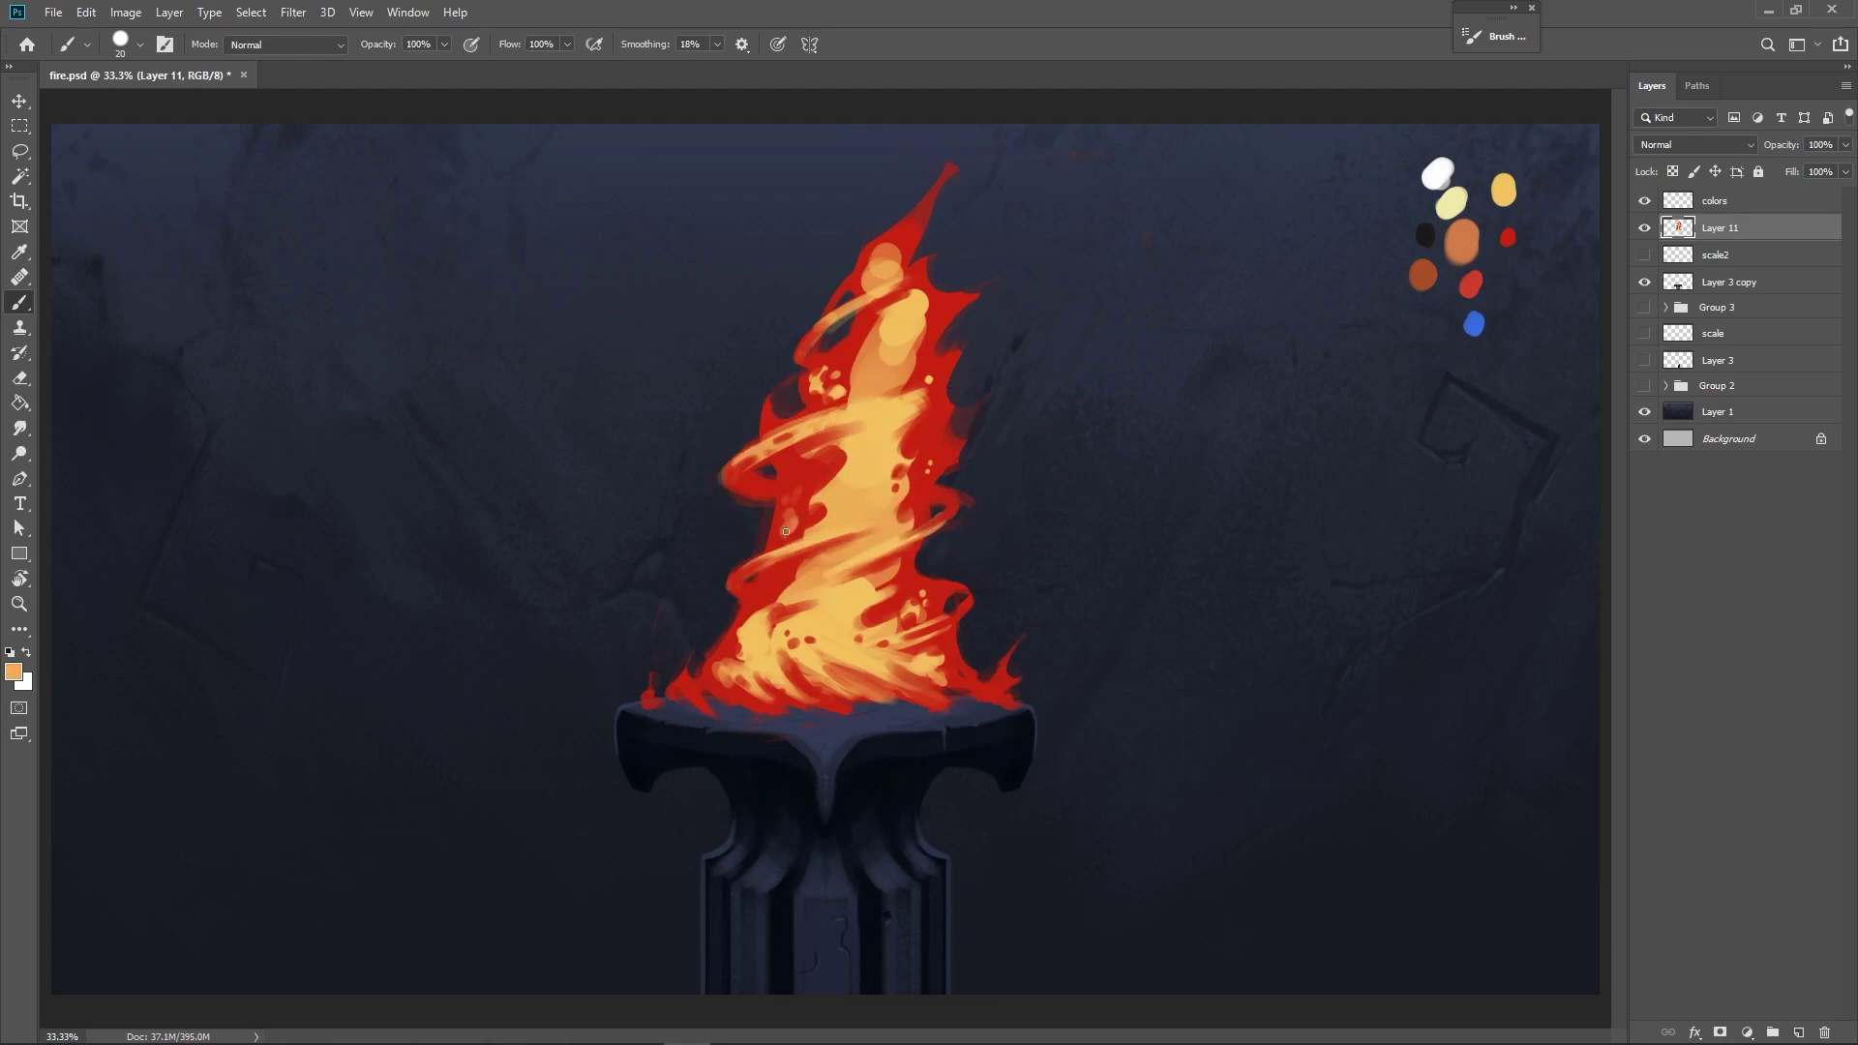
Trim the outer end of the mid-left streak and the flame's red side edges with a 30 px eraser.
left_click(806, 506, "alt")
key("e")
mouse_move(769, 476)
left_mouse_down()
mouse_move(866, 377)
mouse_move(719, 486)
mouse_move(755, 439)
mouse_move(718, 493)
left_mouse_up()
key("ctrl+z")
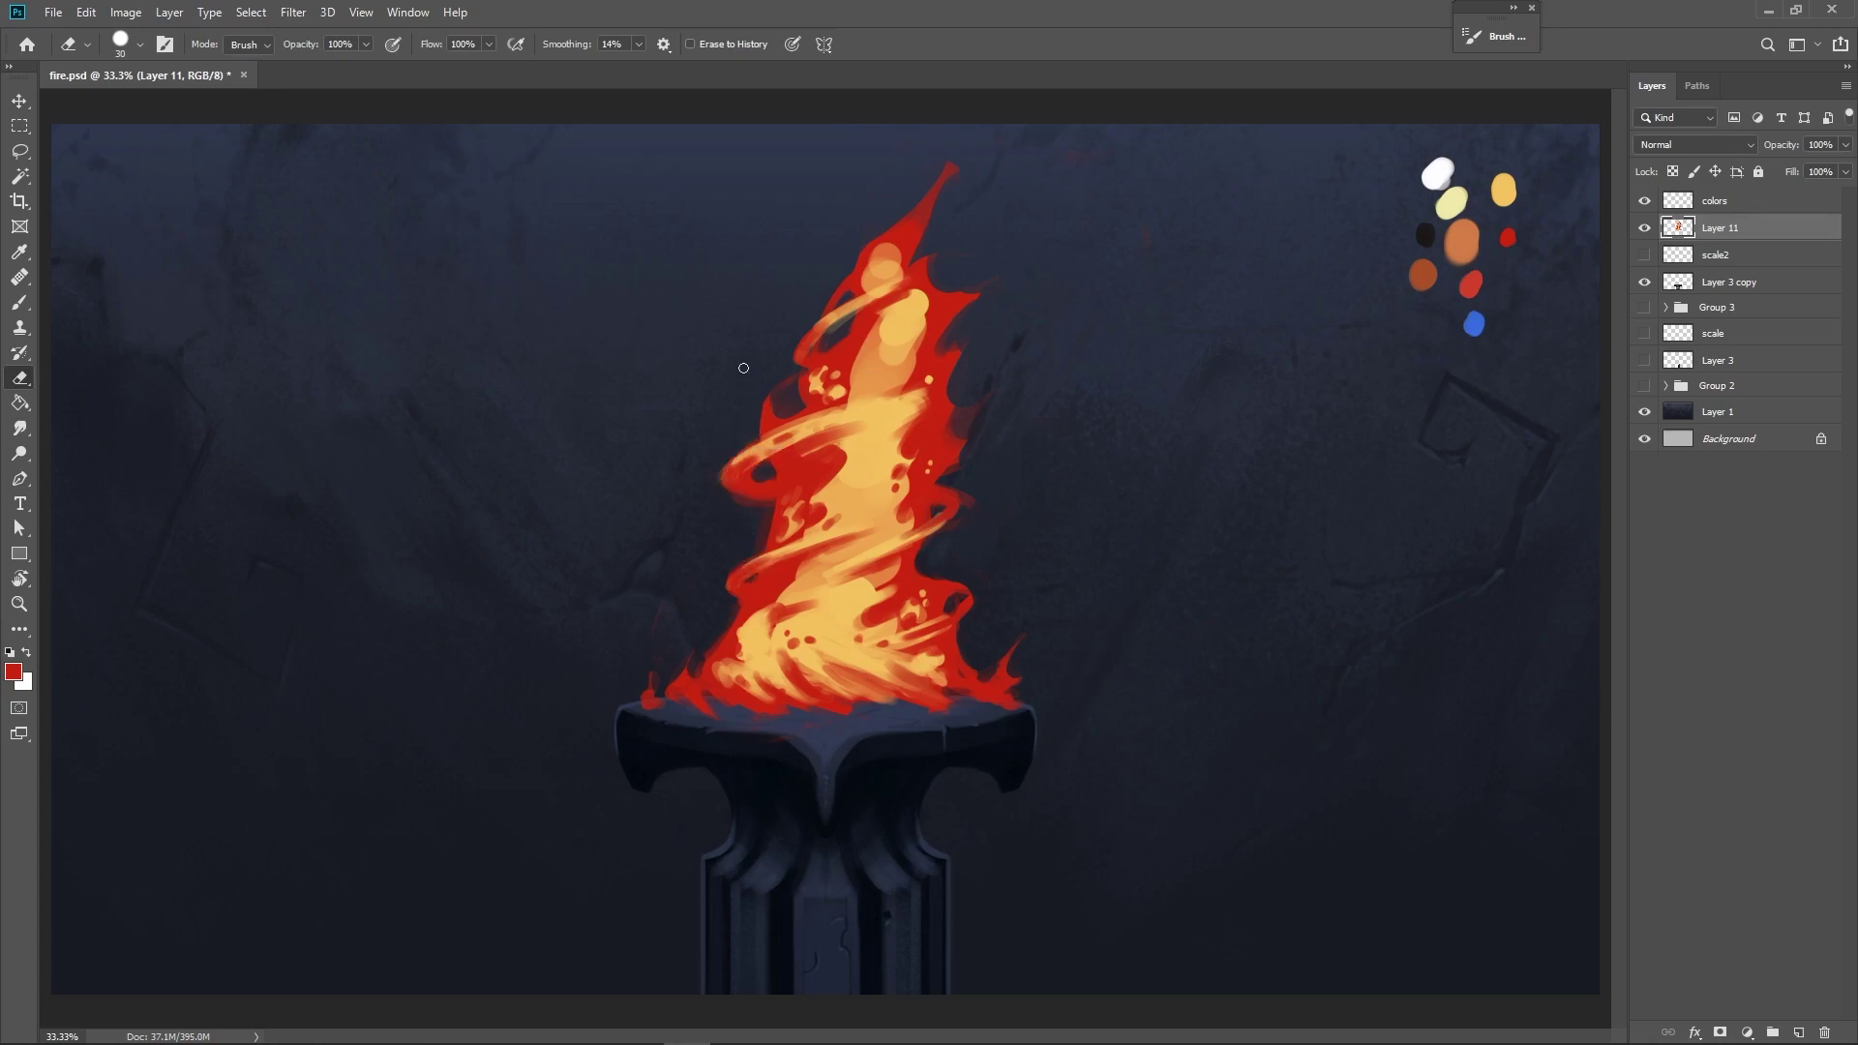
mouse_move(746, 440)
left_mouse_down()
mouse_move(724, 477)
mouse_move(773, 496)
left_mouse_up()
key("b")
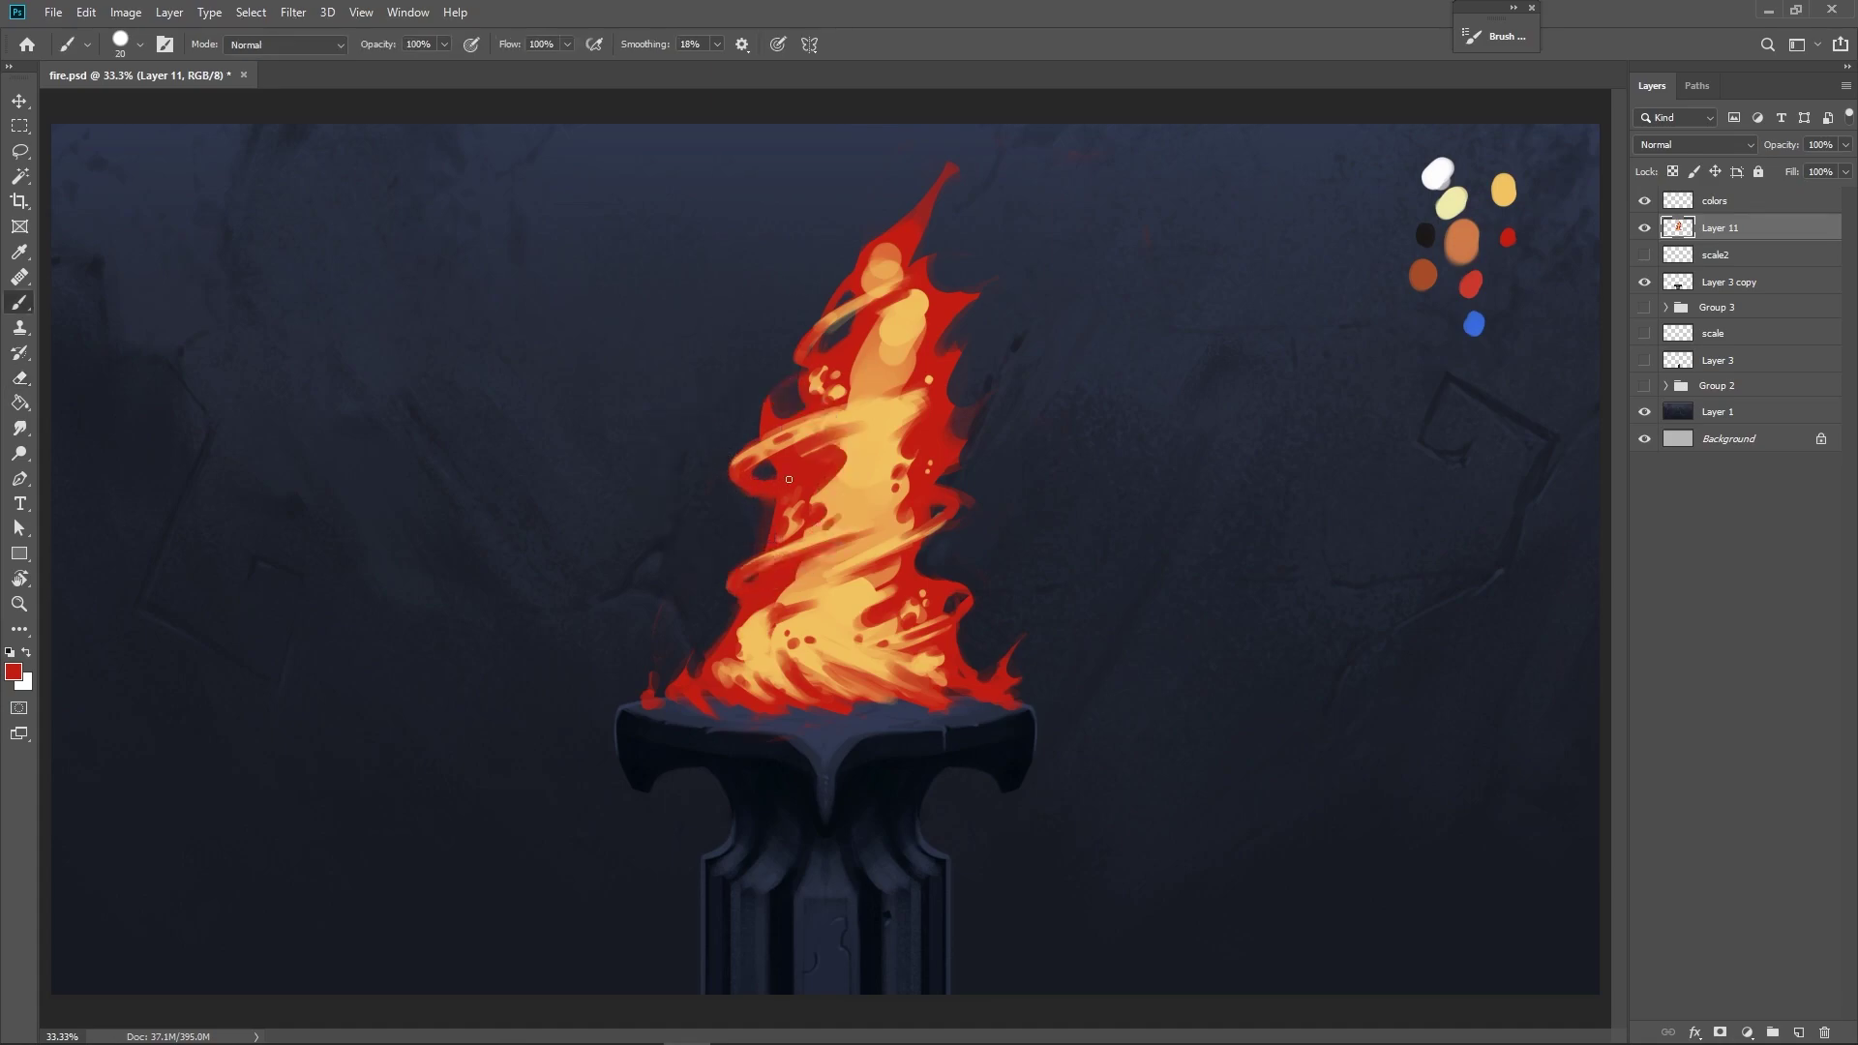
key("e")
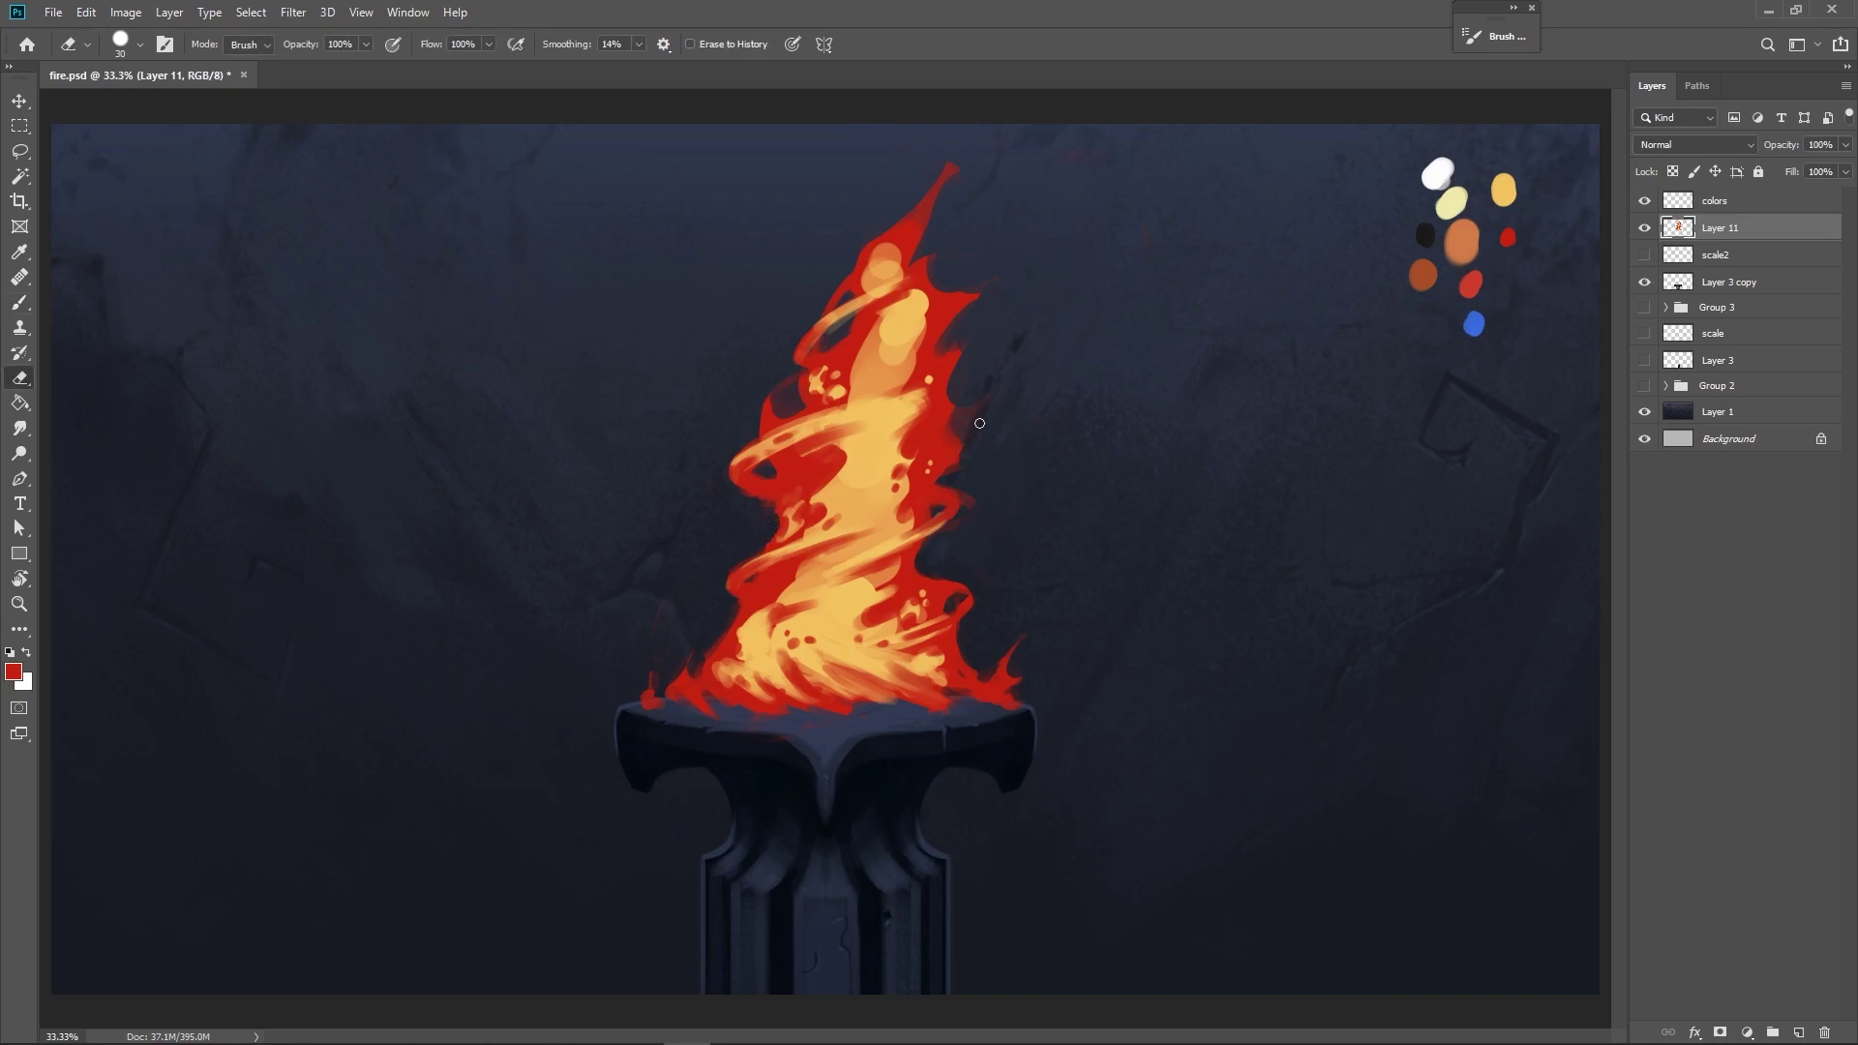
key("b")
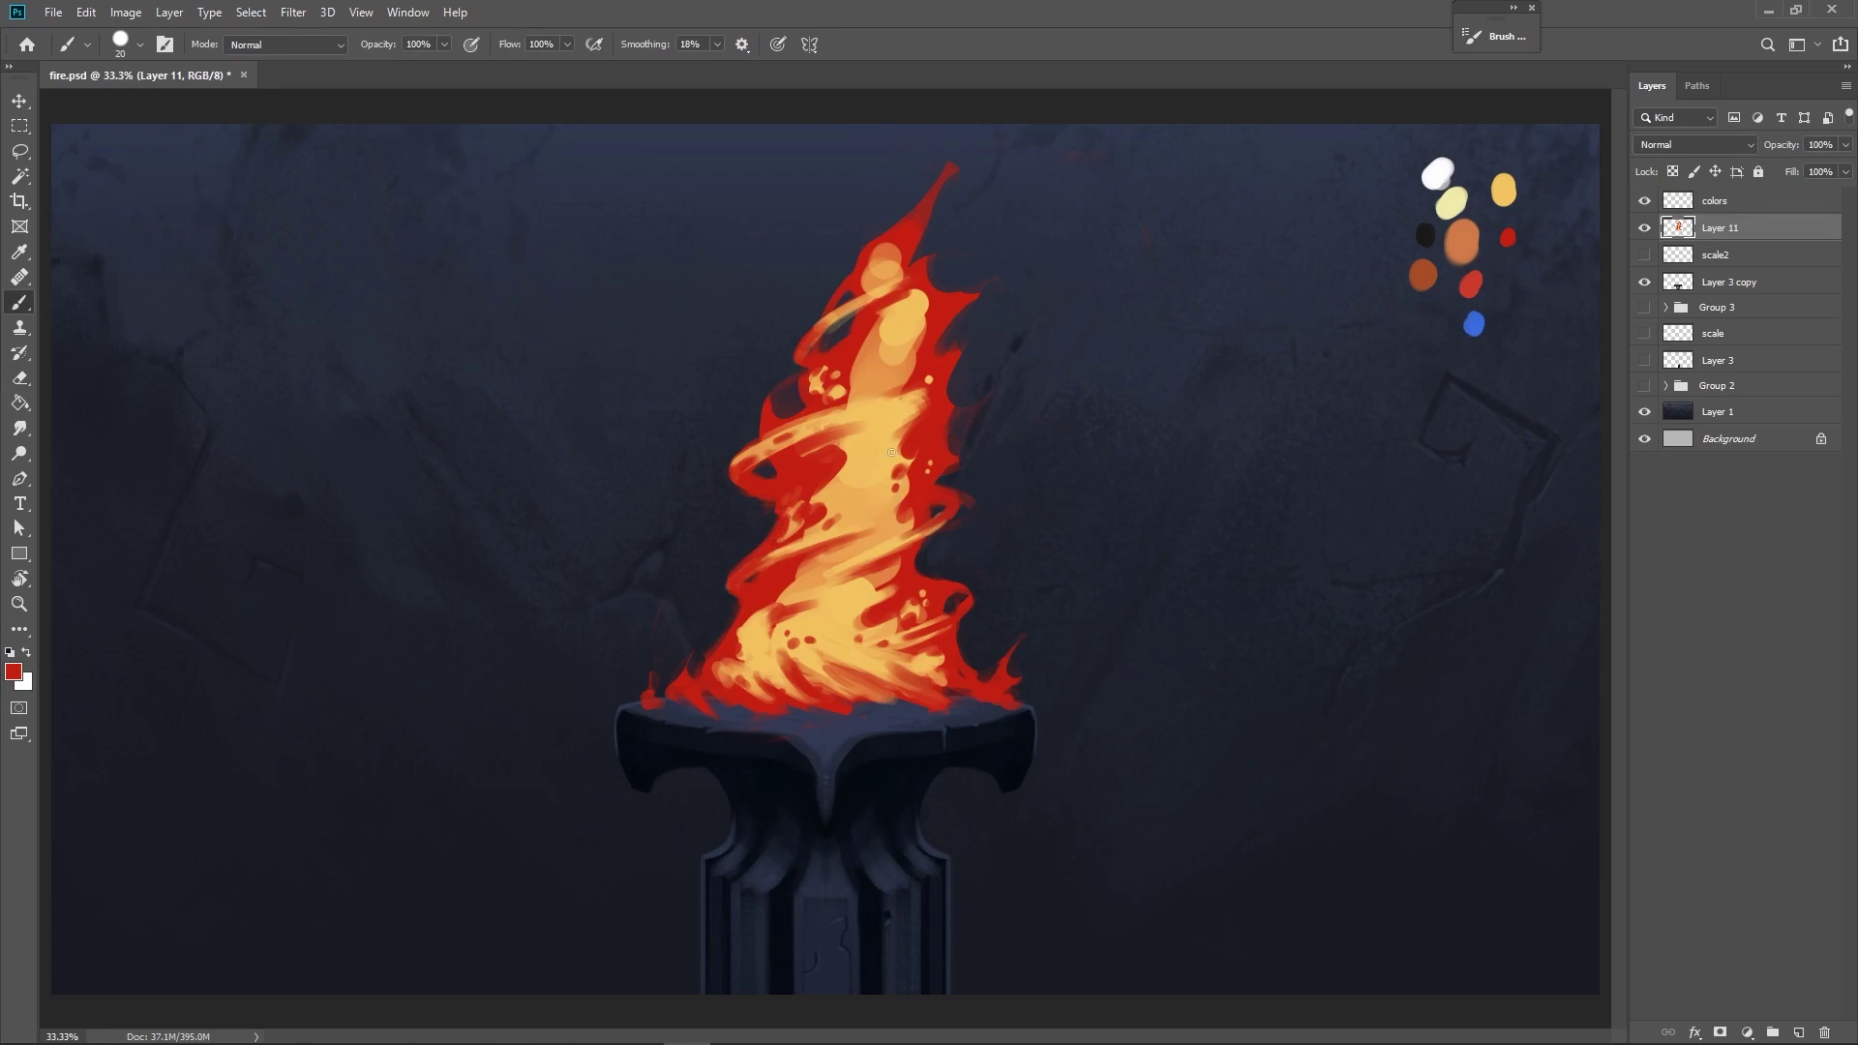
Paint small detached red tongues beside the flame's right edge and upper left edge.
key("bracketleft")
mouse_move(966, 446)
left_mouse_down()
mouse_move(993, 390)
mouse_move(977, 322)
left_mouse_up()
left_click_drag(775, 371, 779, 344)
Thin the flame's pointed tip with the eraser.
key("e")
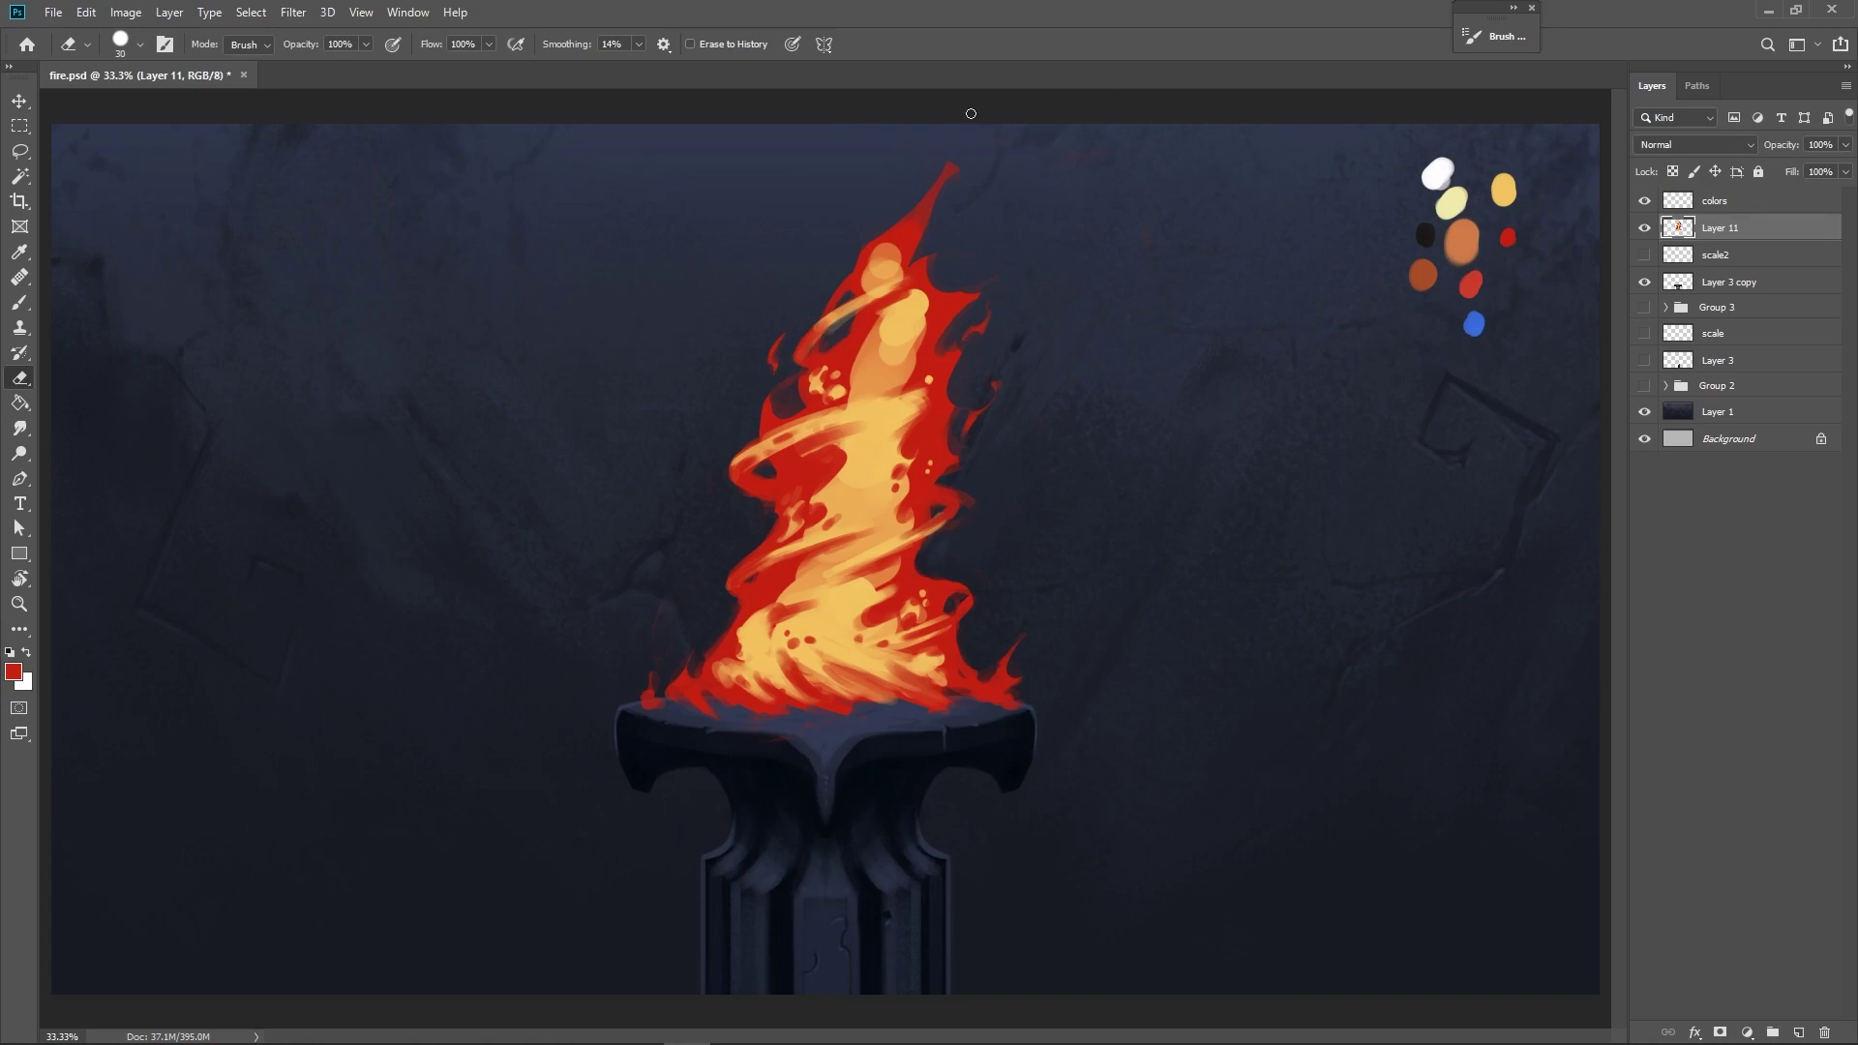
left_click_drag(931, 204, 950, 167)
key("ctrl+z")
key("b")
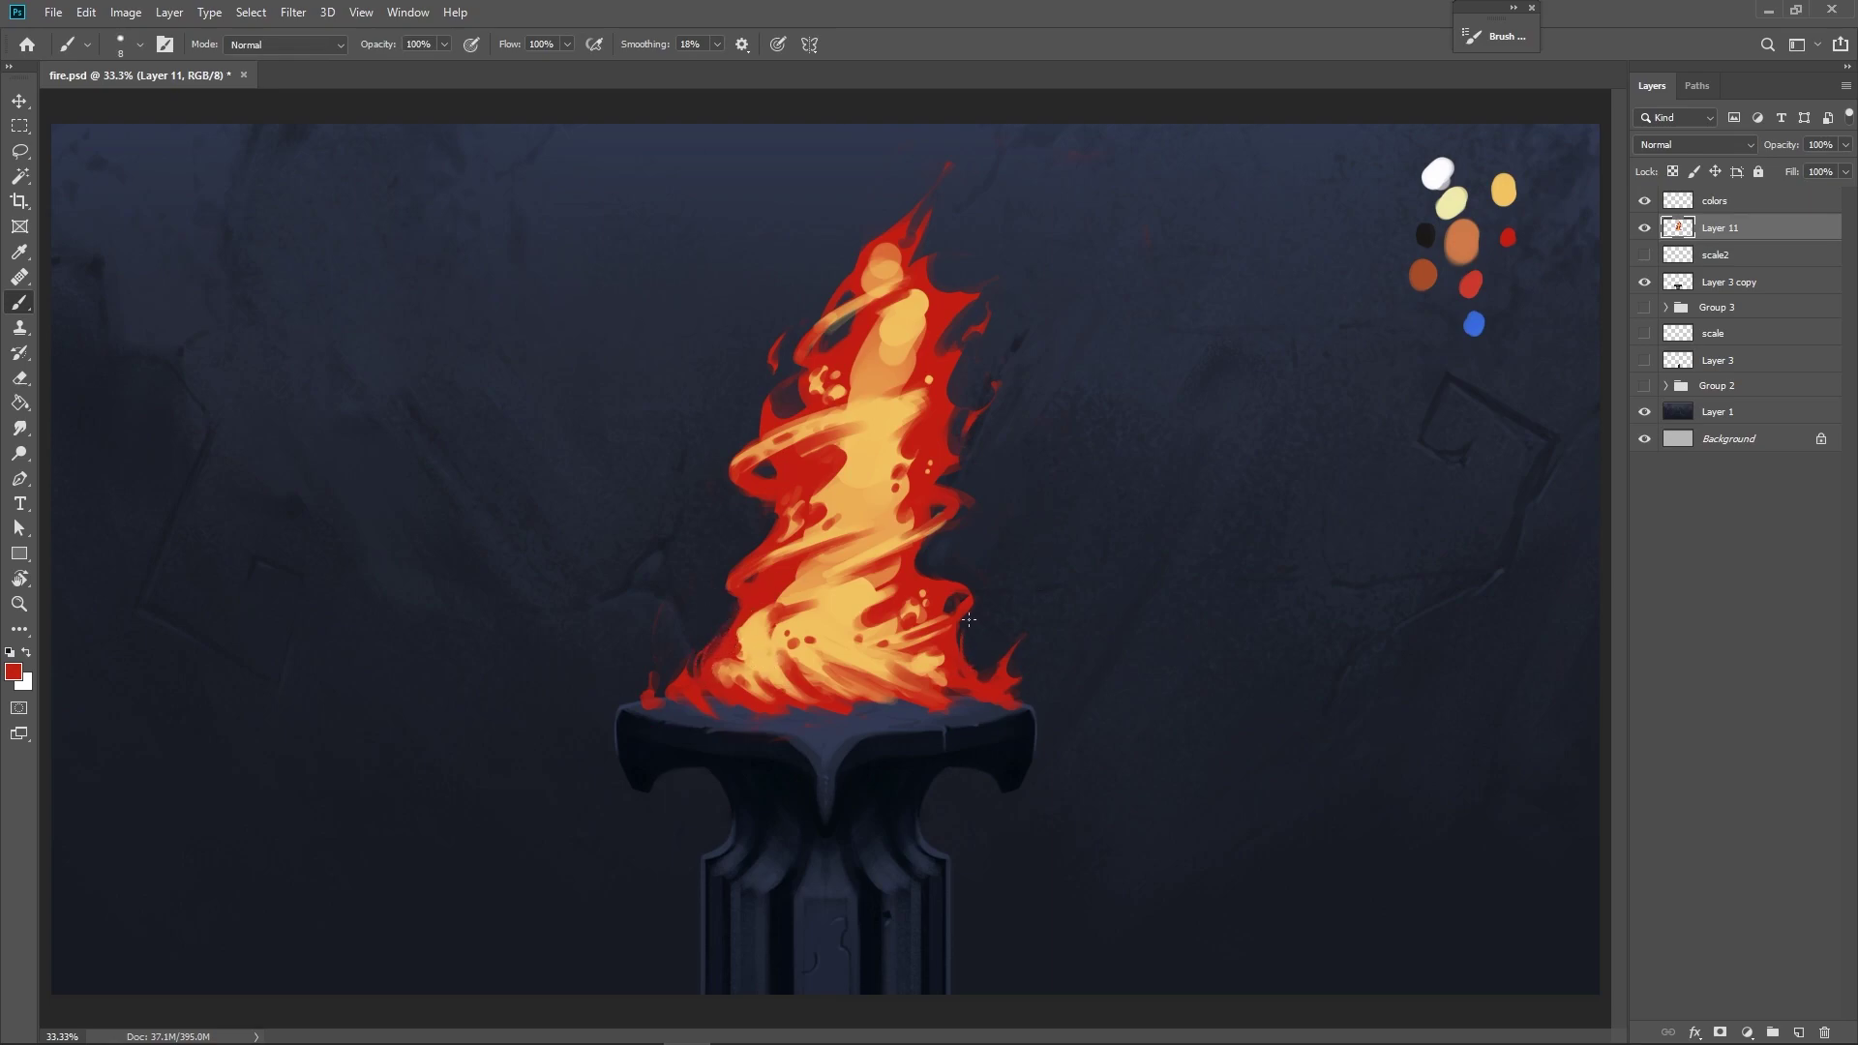
Add fine red wisps along the flame's lower sides and upper right with a small brush.
left_click_drag(972, 677, 993, 660)
key("bracketleft")
key("bracketleft")
key("bracketleft")
key("bracketleft")
key("bracketleft")
key("e")
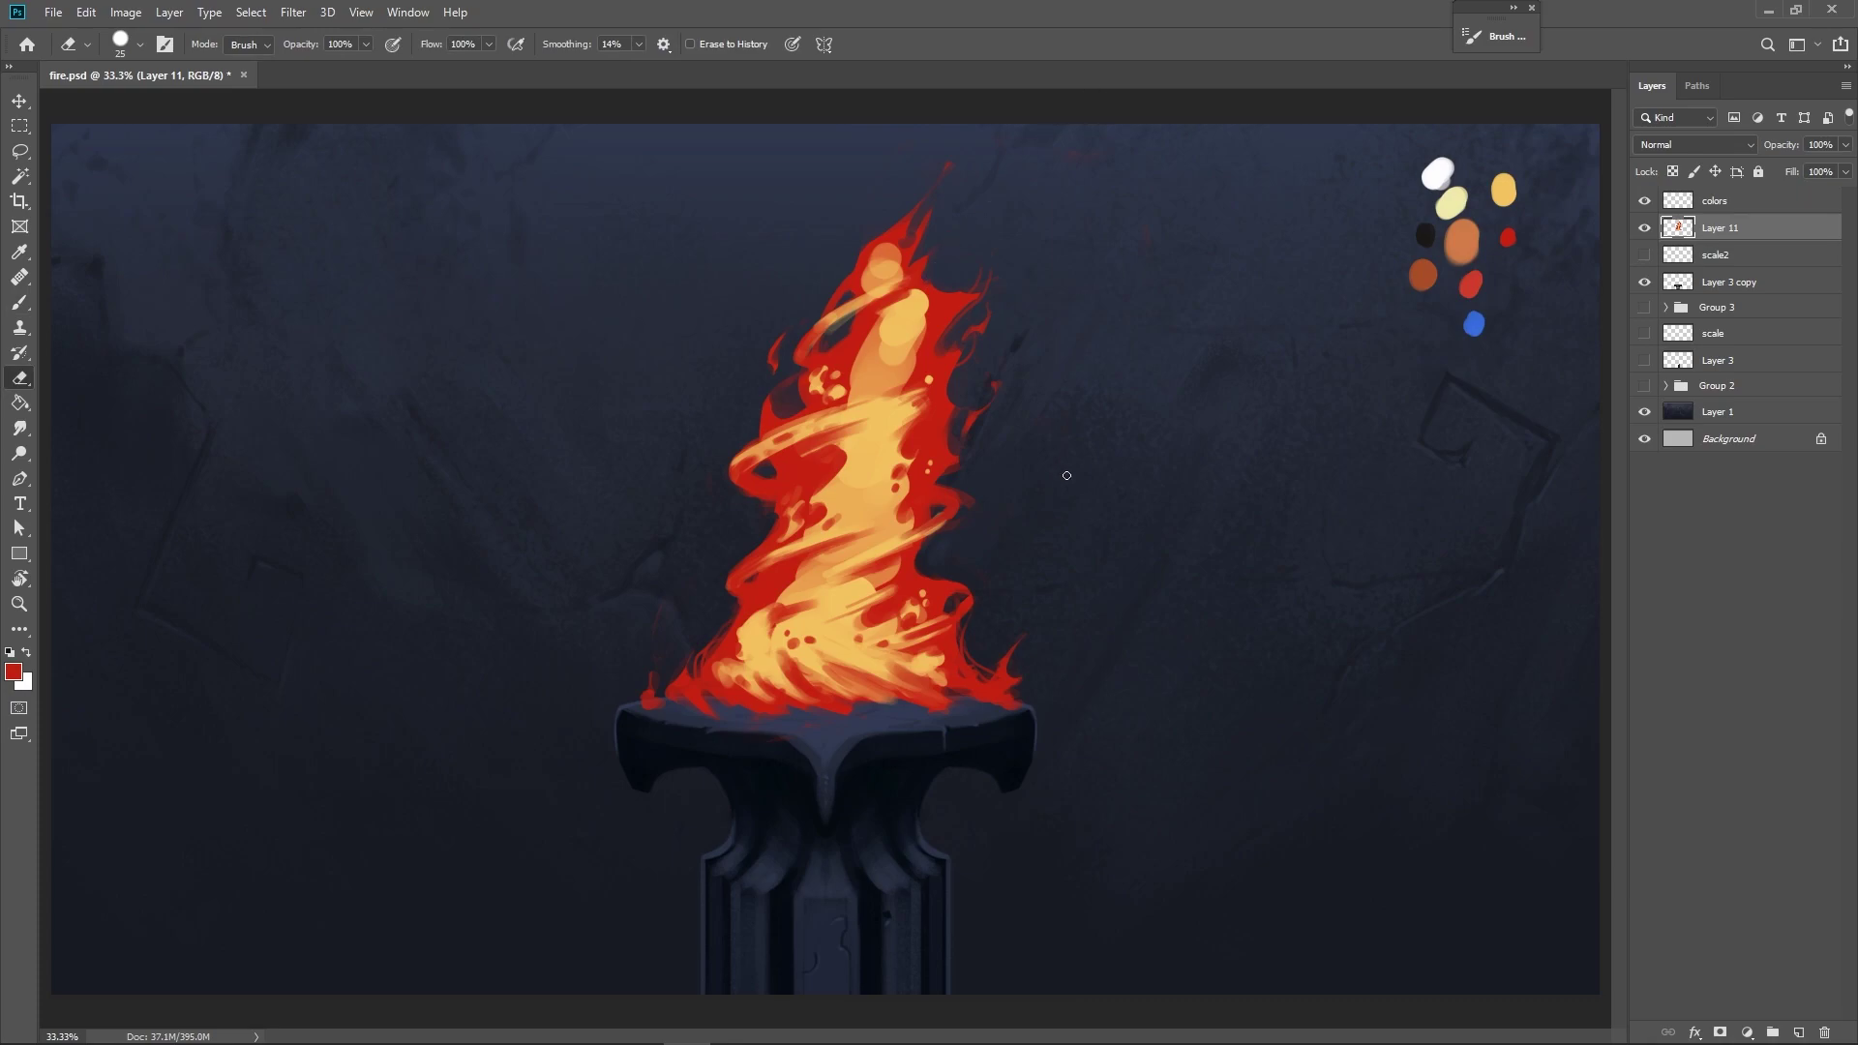
Paint a forked red tongue rising from the upper right of the flame and shape it with a 25 px eraser.
key("b")
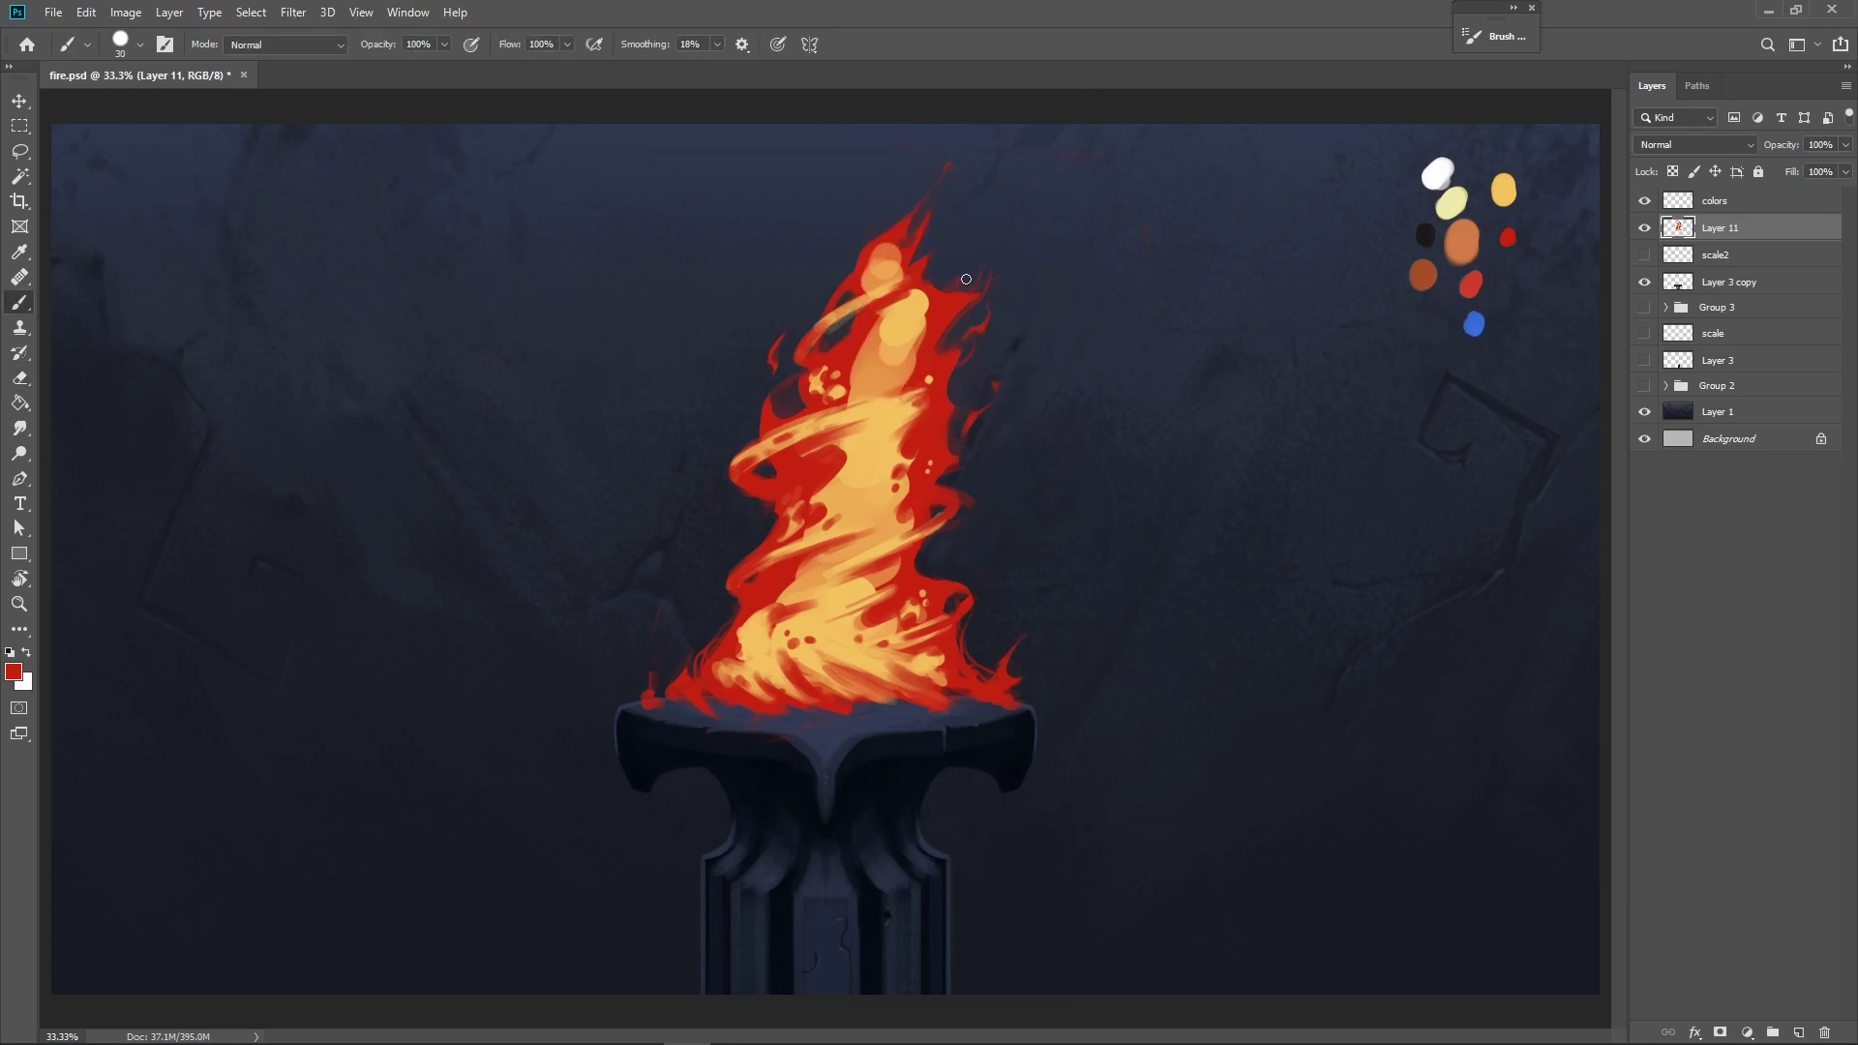
left_click_drag(970, 262, 1026, 200)
key("e")
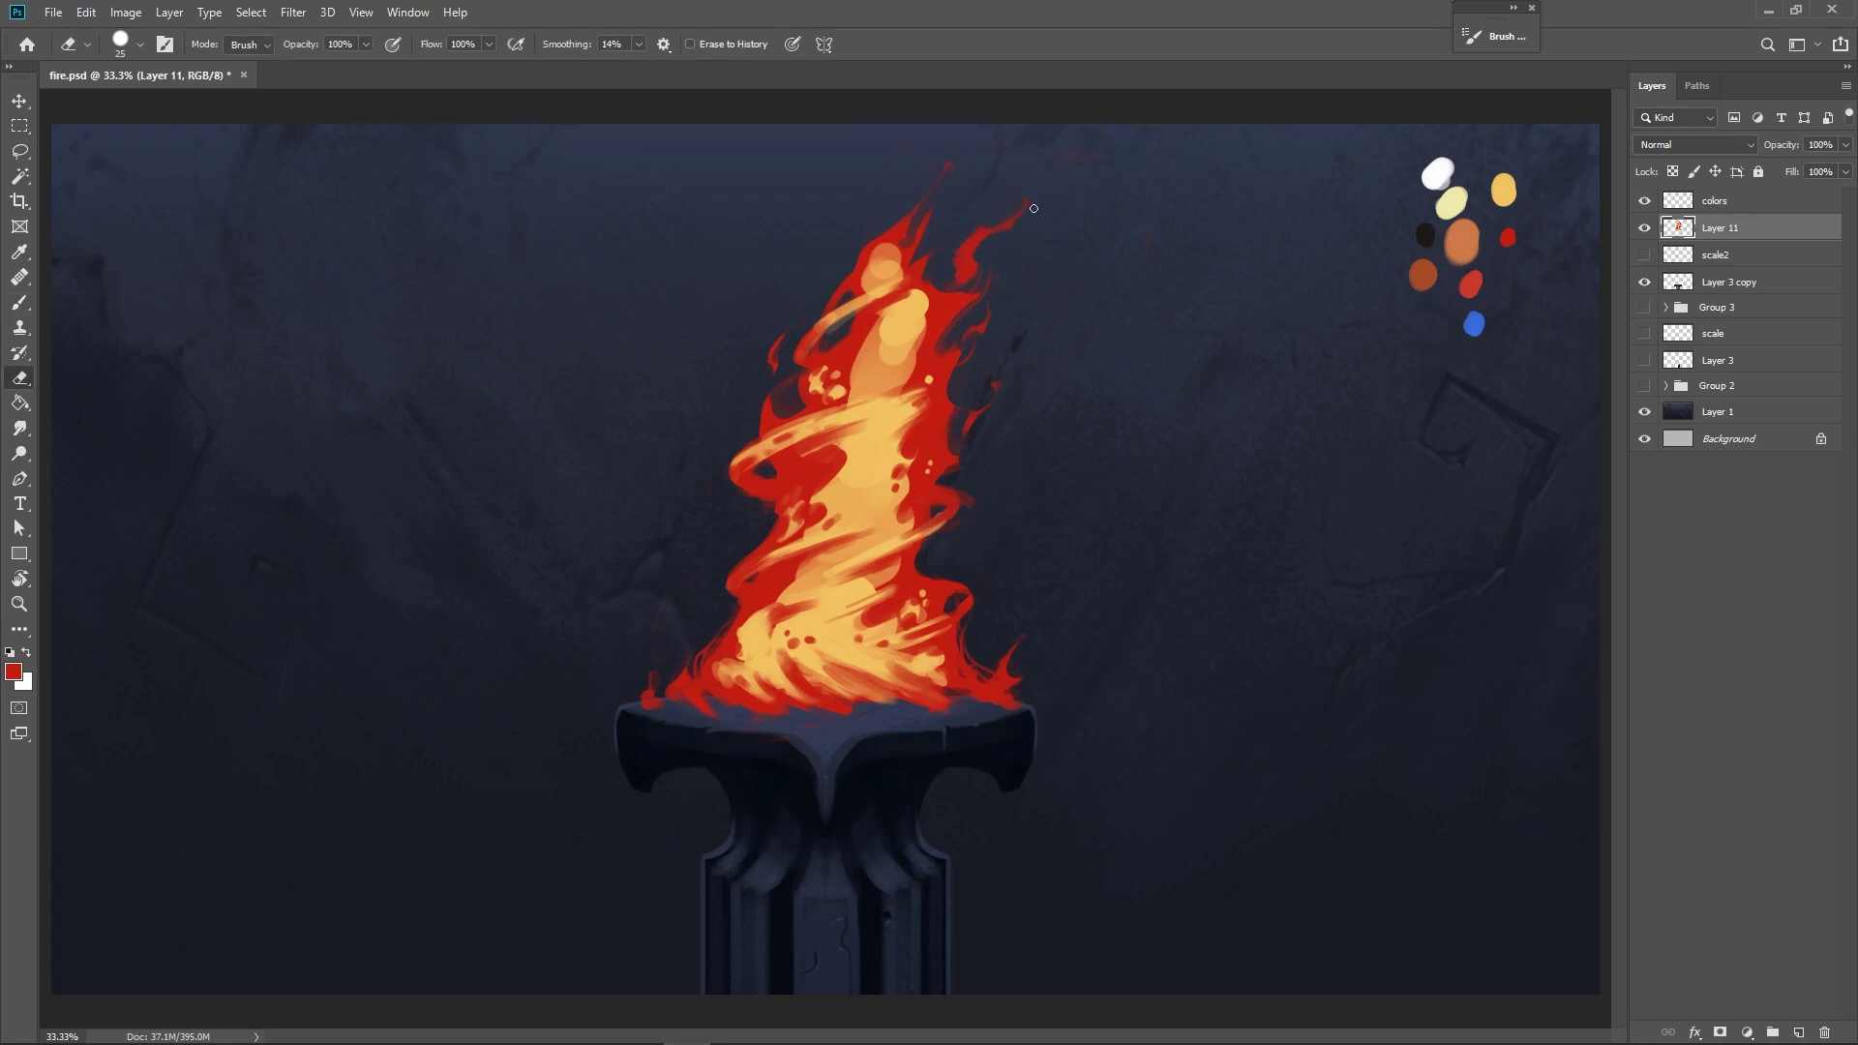
left_click_drag(946, 263, 950, 279)
key("b")
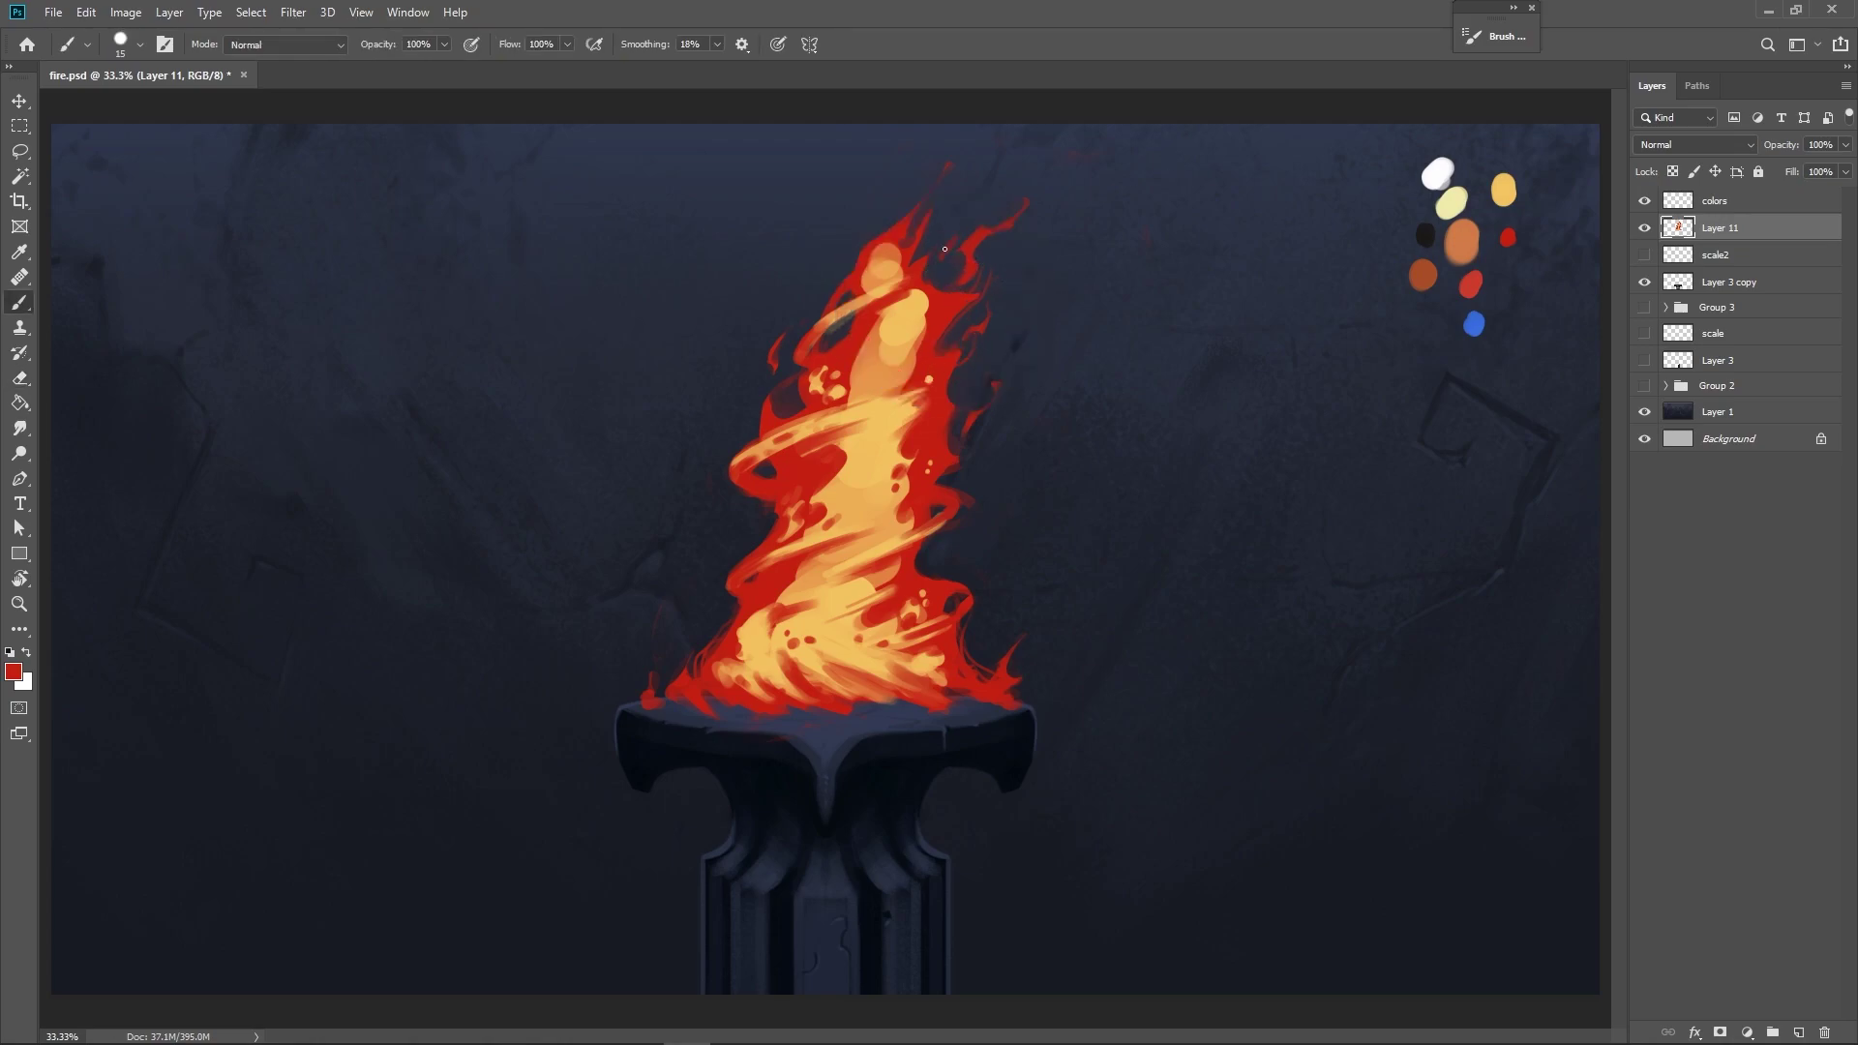
key("e")
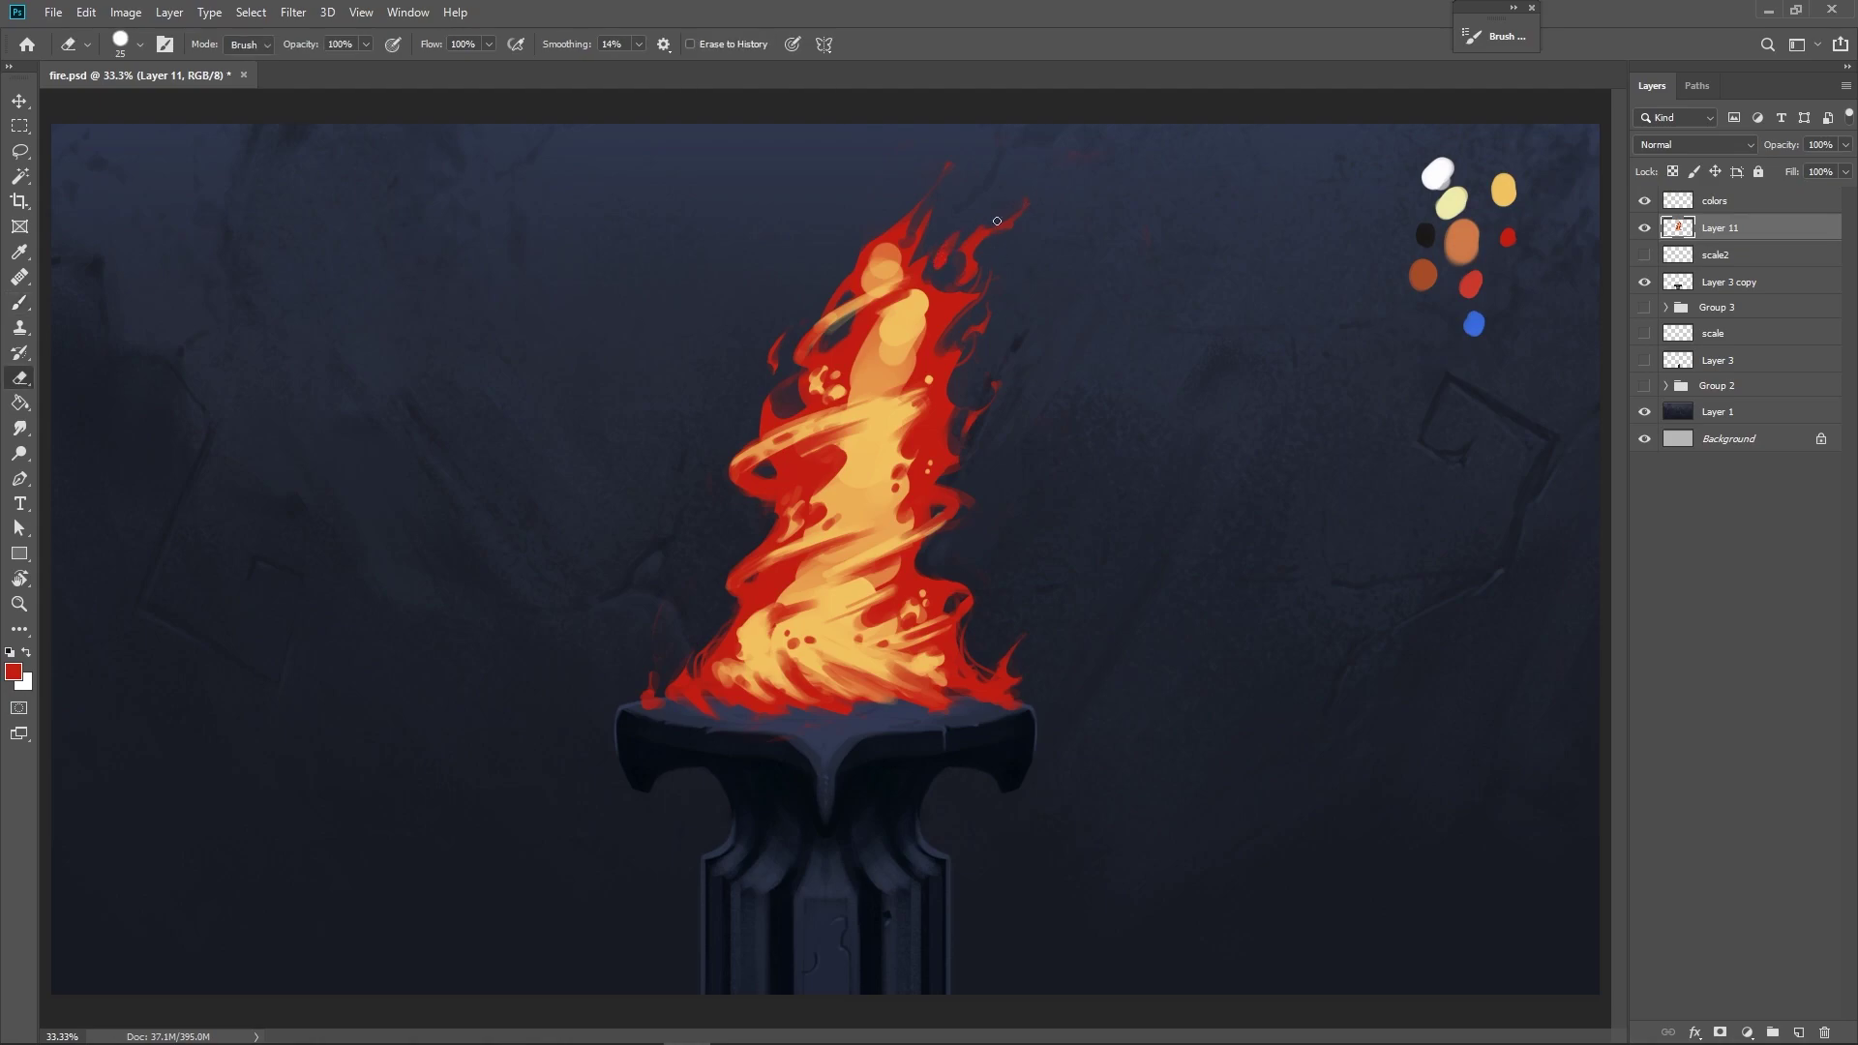
left_click_drag(940, 261, 953, 268)
key("b")
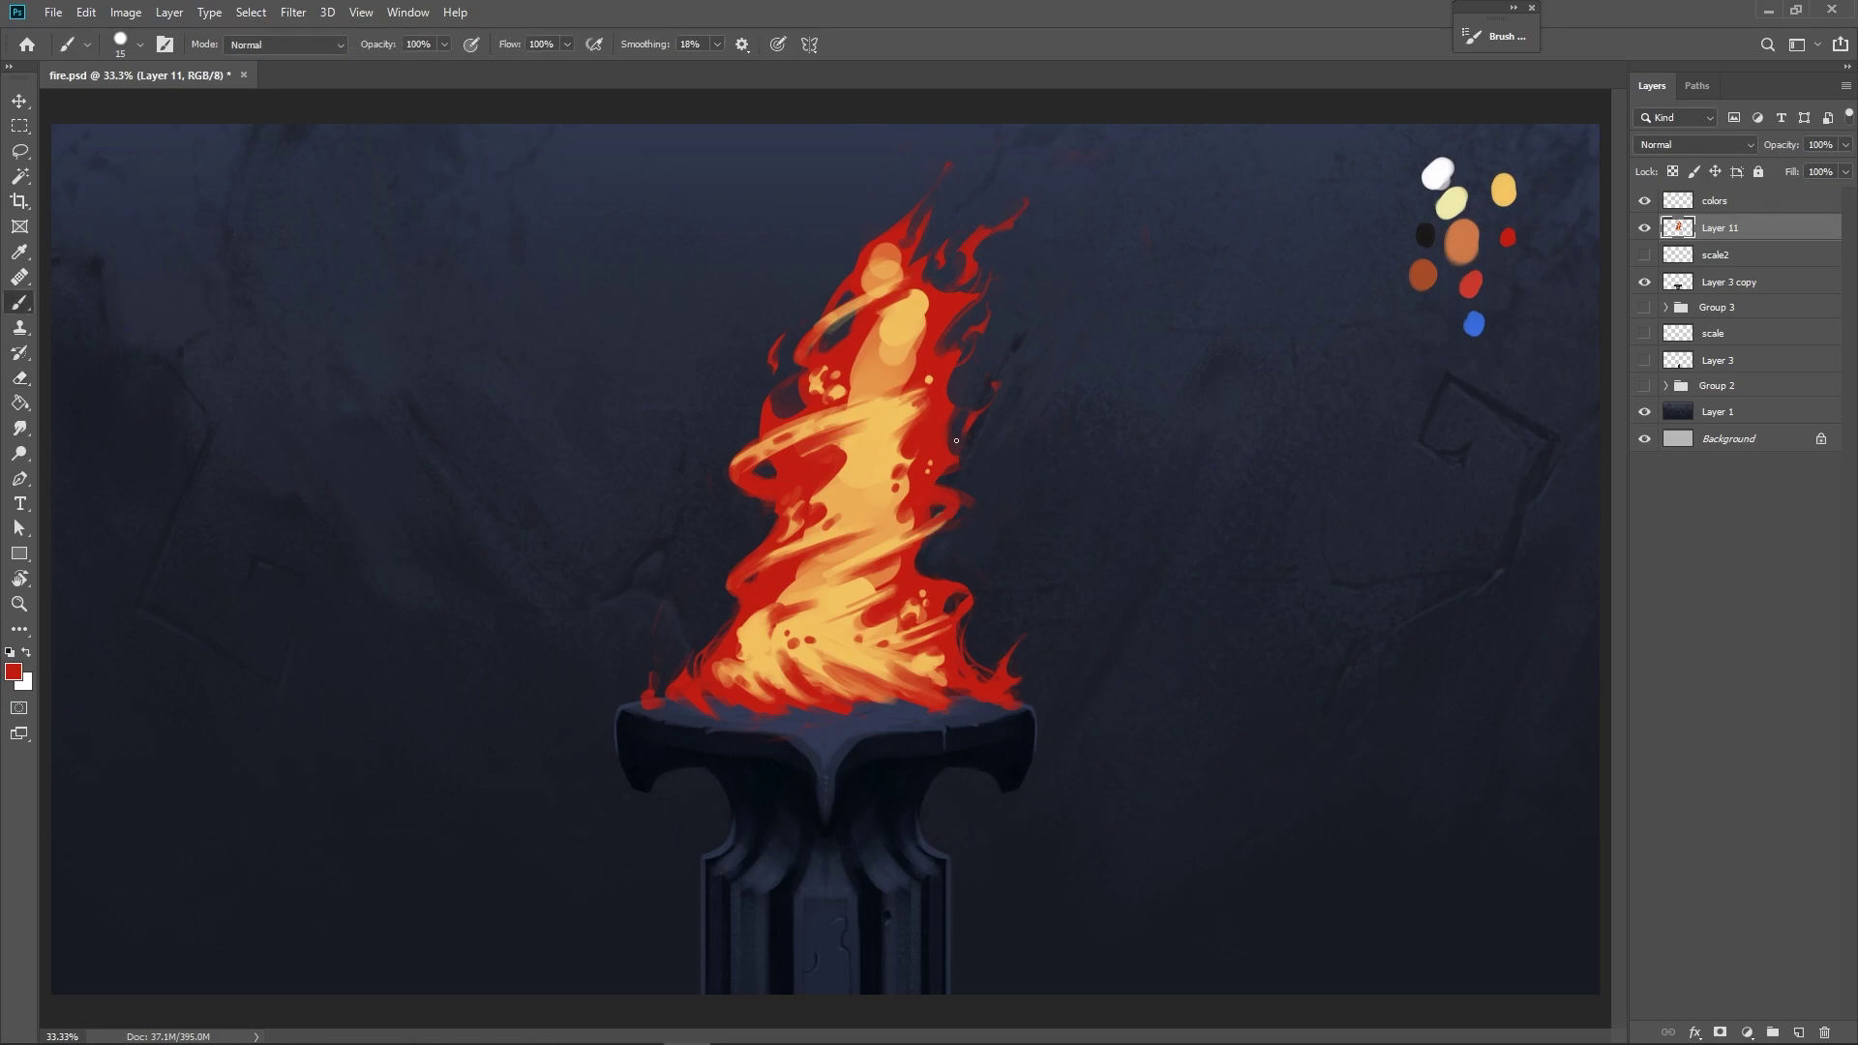
Dab a cluster of sampled yellow spots in the red along the flame's right side at mid-height.
left_click(922, 441, "alt")
left_click_drag(921, 441, 925, 429)
left_click(937, 426)
left_click(927, 461)
left_click(924, 462)
left_click(924, 470)
Paint a yellow spot cluster below the mid-left streak and separate it with fine sampled red lines at 10 px.
left_click_drag(794, 493, 819, 471)
left_click(798, 475, "alt")
key("bracketleft")
key("bracketleft")
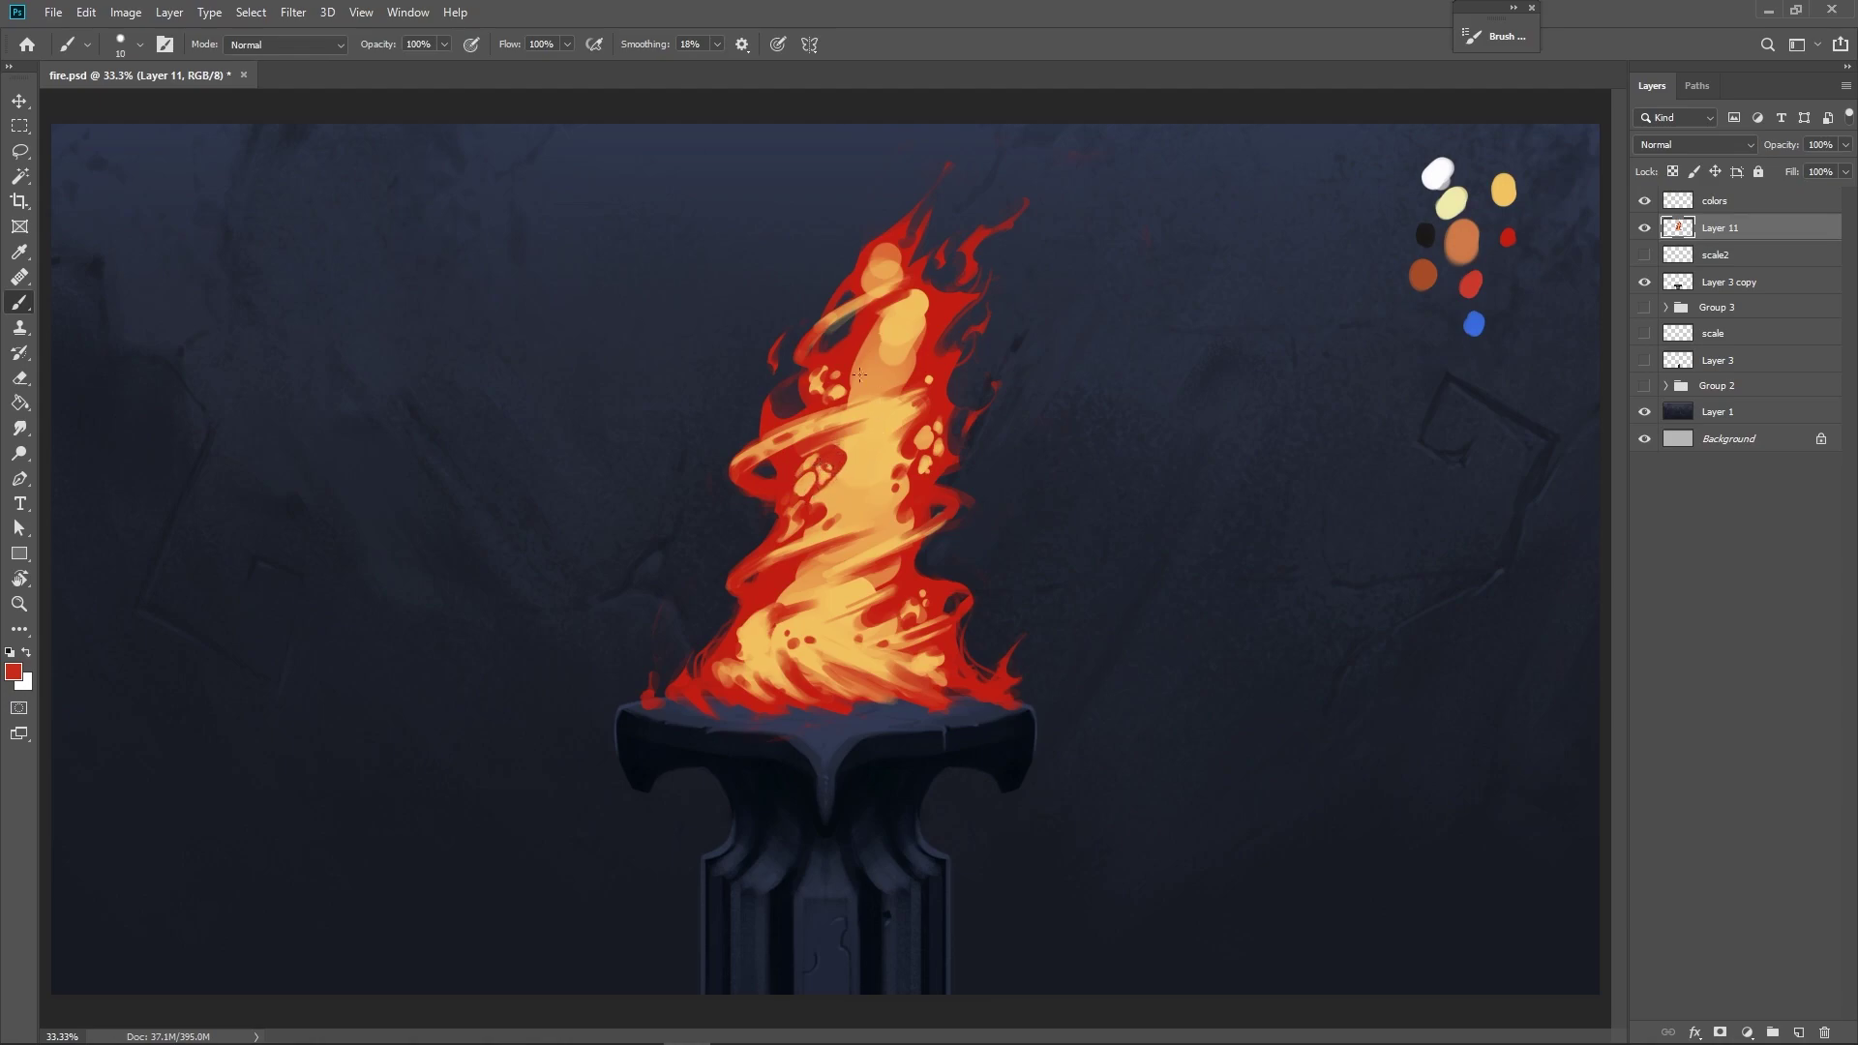
left_click(835, 469, "alt")
left_click_drag(829, 457, 834, 462)
left_click(823, 459, "alt")
left_click(815, 496, "alt")
left_click(803, 486, "alt")
Extend red flame tongues over the top of the pedestal and clean their lower edge with a 25 px eraser.
key("bracketright")
key("bracketright")
key("bracketright")
key("bracketleft")
key("bracketleft")
key("bracketleft")
left_click(940, 699, "alt")
key("bracketright")
key("bracketright")
key("bracketright")
key("bracketright")
key("e")
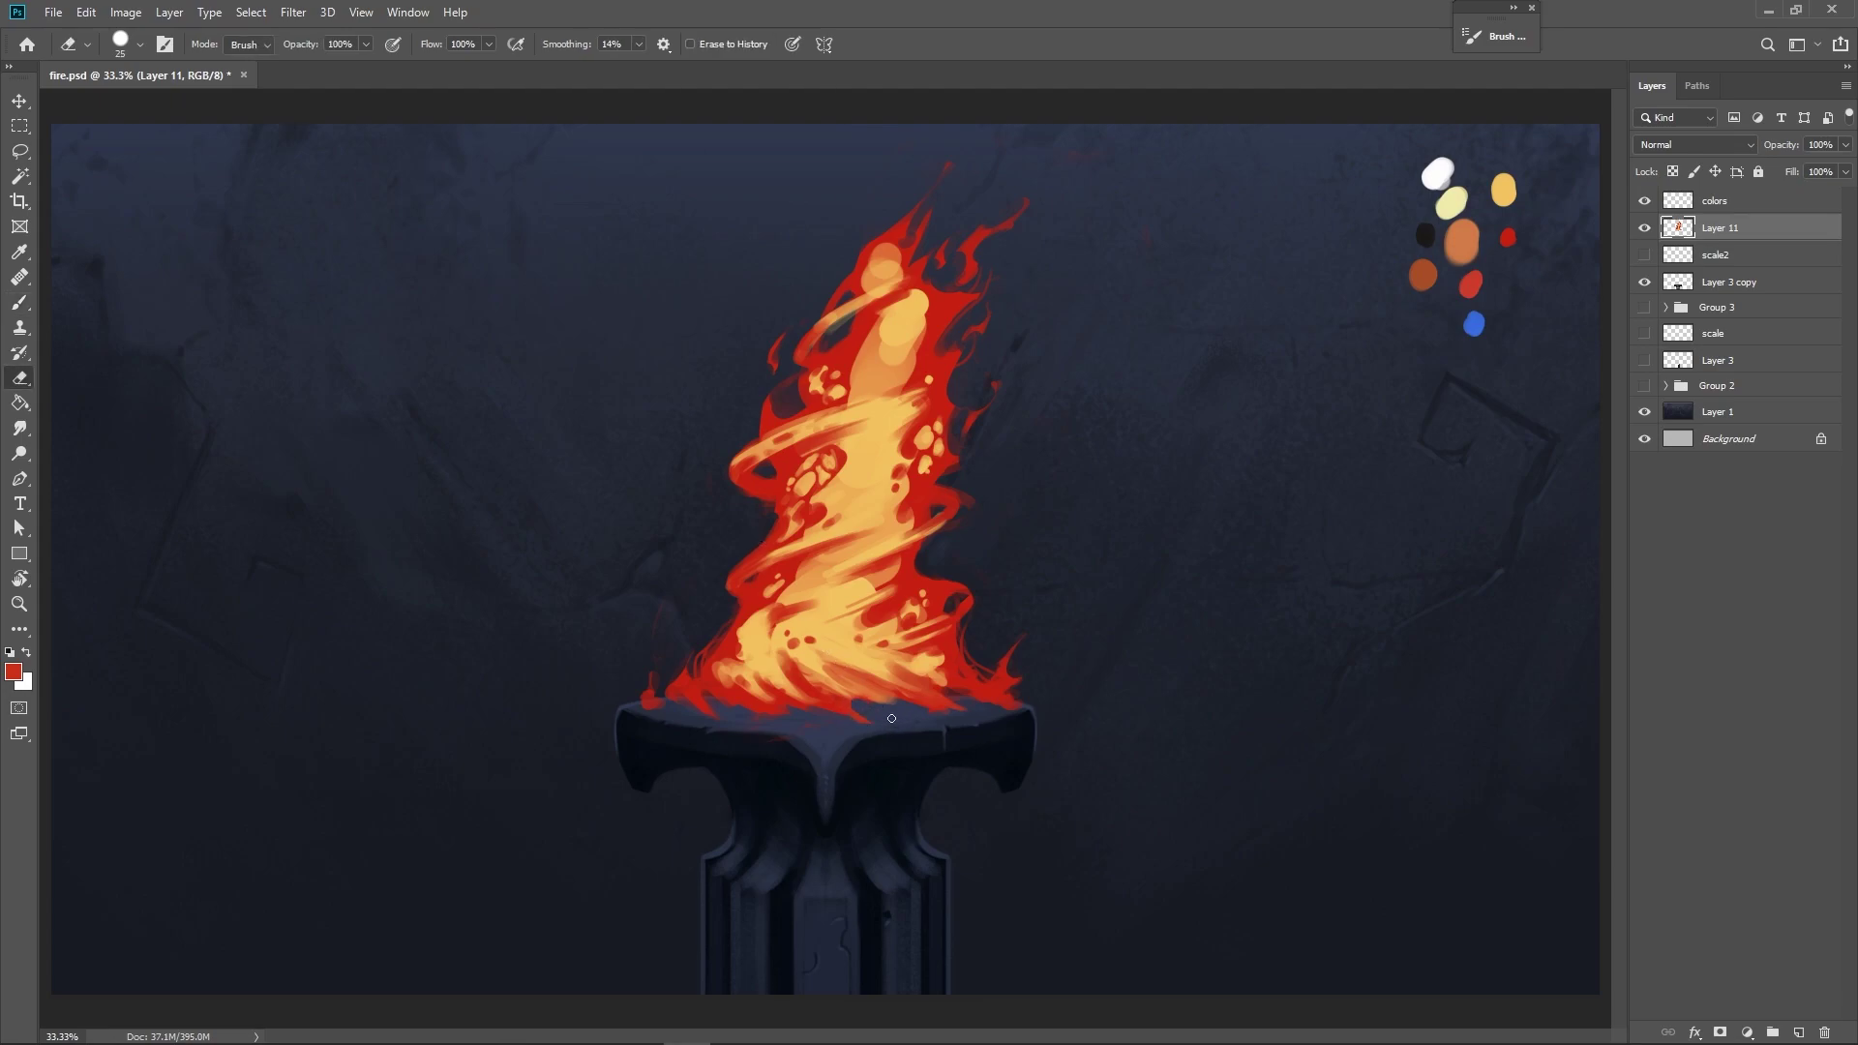
left_click_drag(779, 701, 788, 707)
key("b")
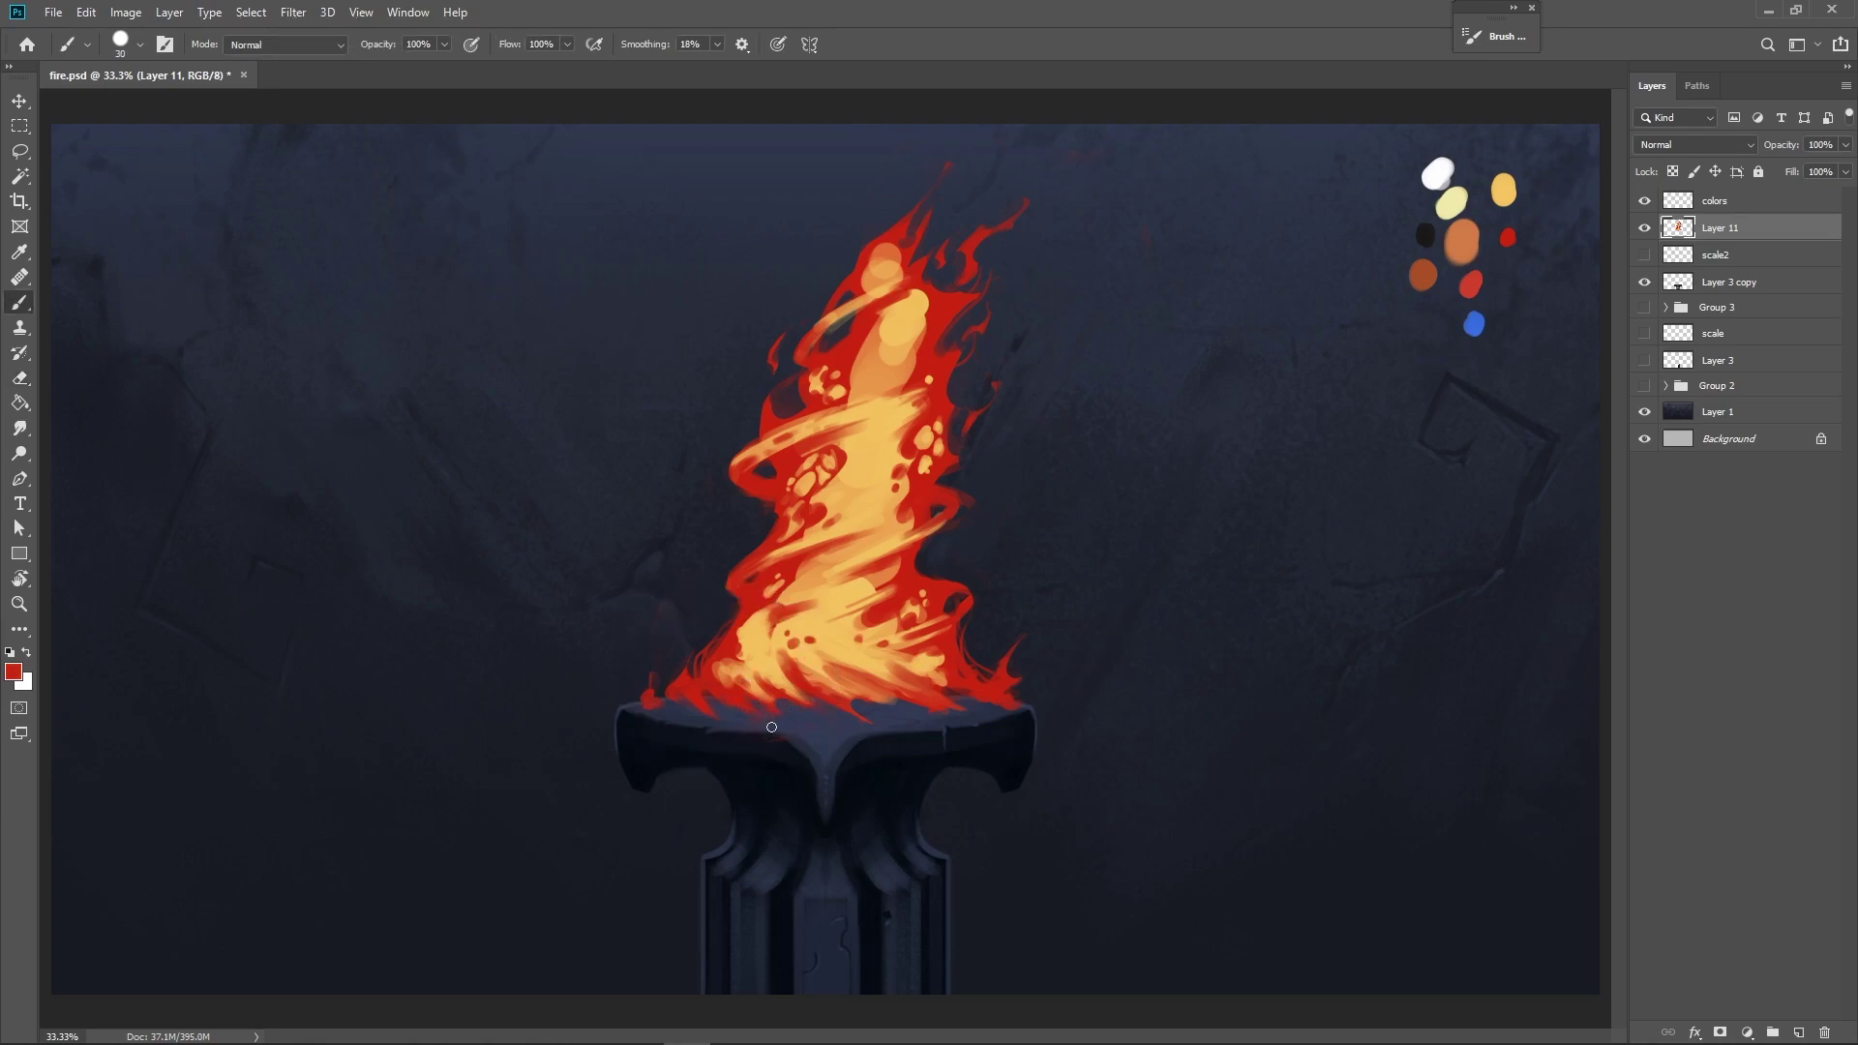
Add small red flame tips along the base with a 15 px brush and trim them with the eraser.
key("bracketleft")
key("bracketleft")
key("bracketleft")
key("e")
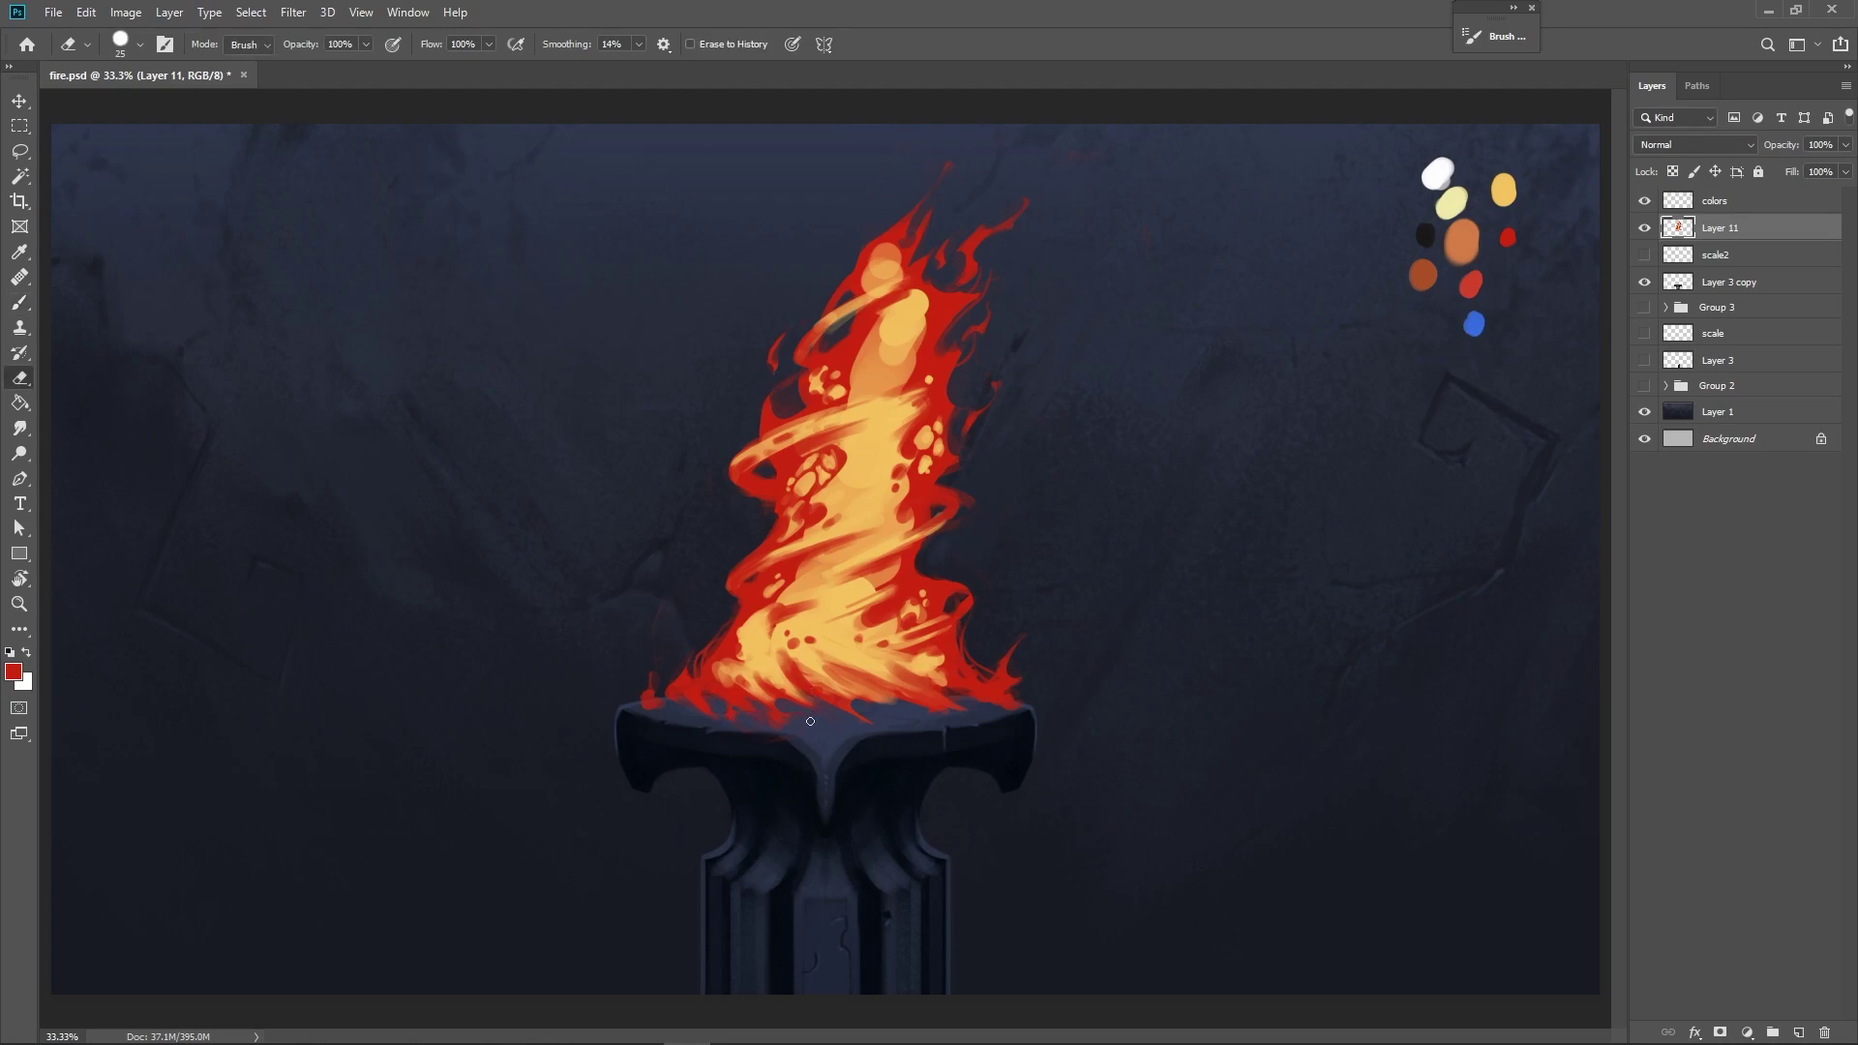
key("b")
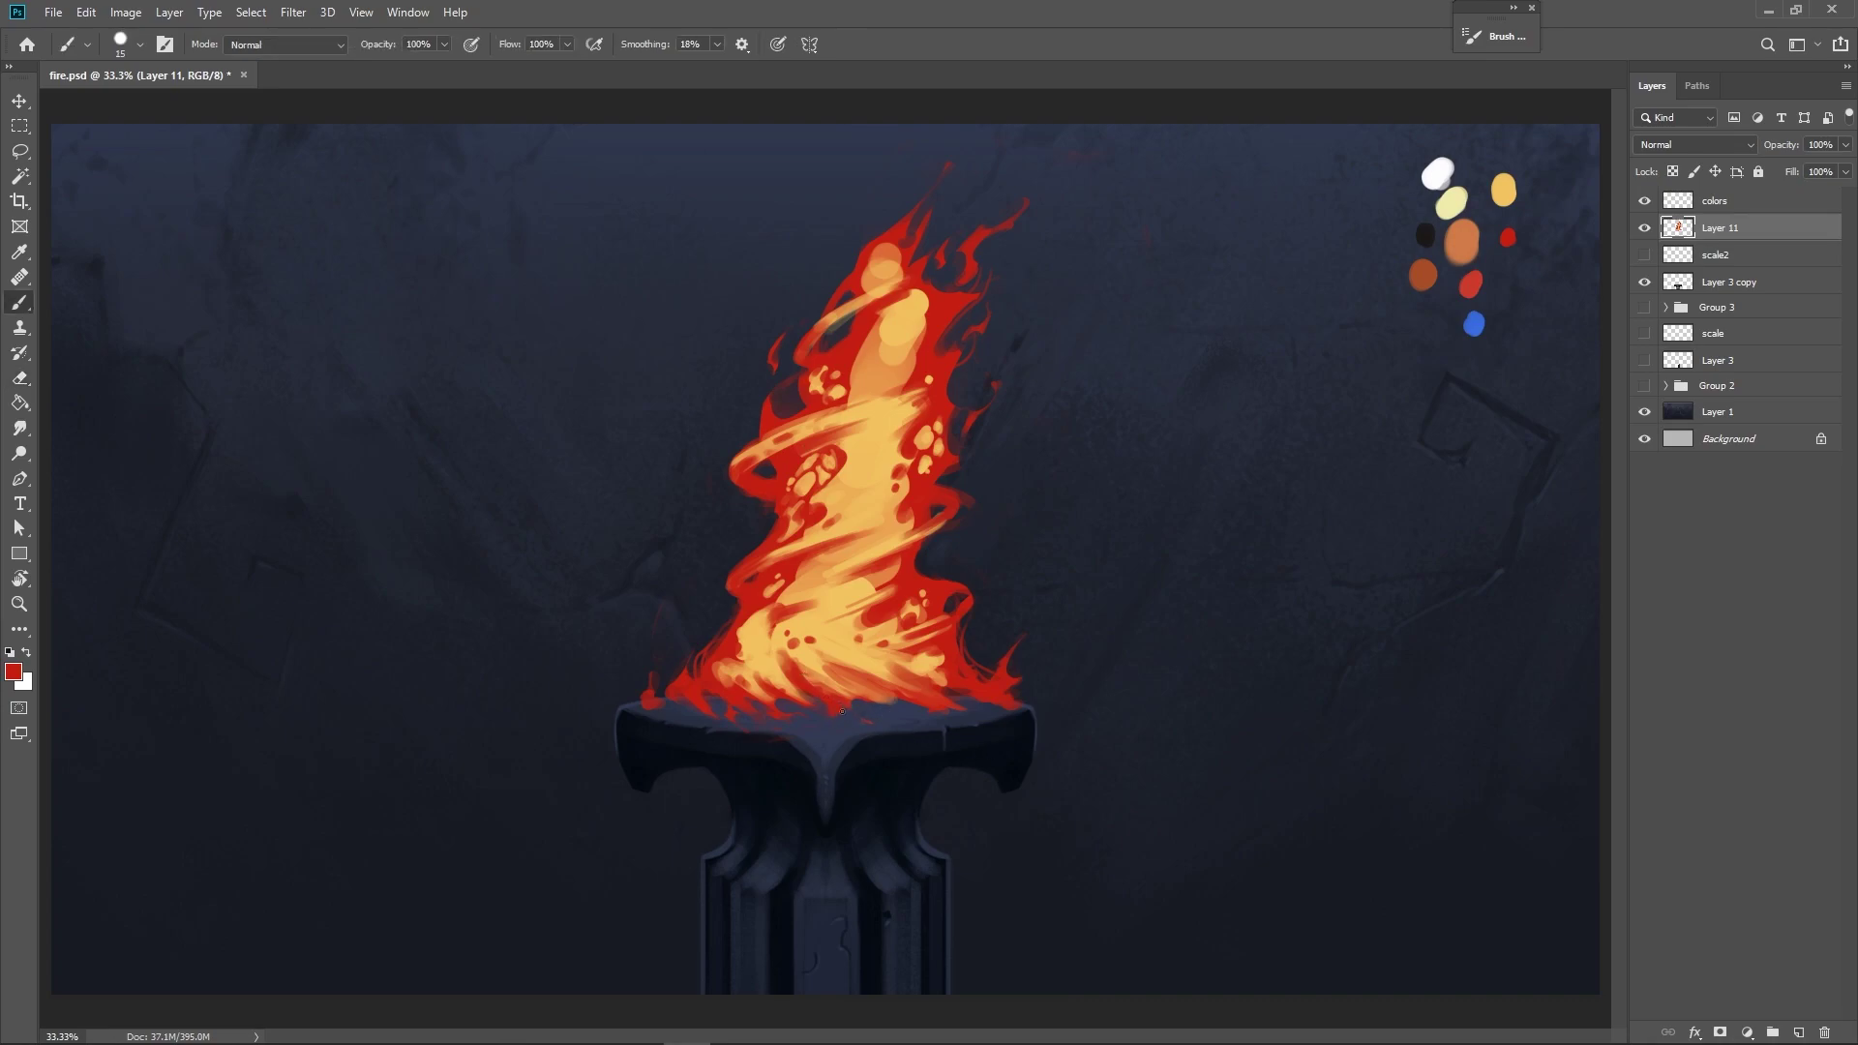
Trim the small flame at the base's left corner and dab sampled orange into both corner flames.
key("e")
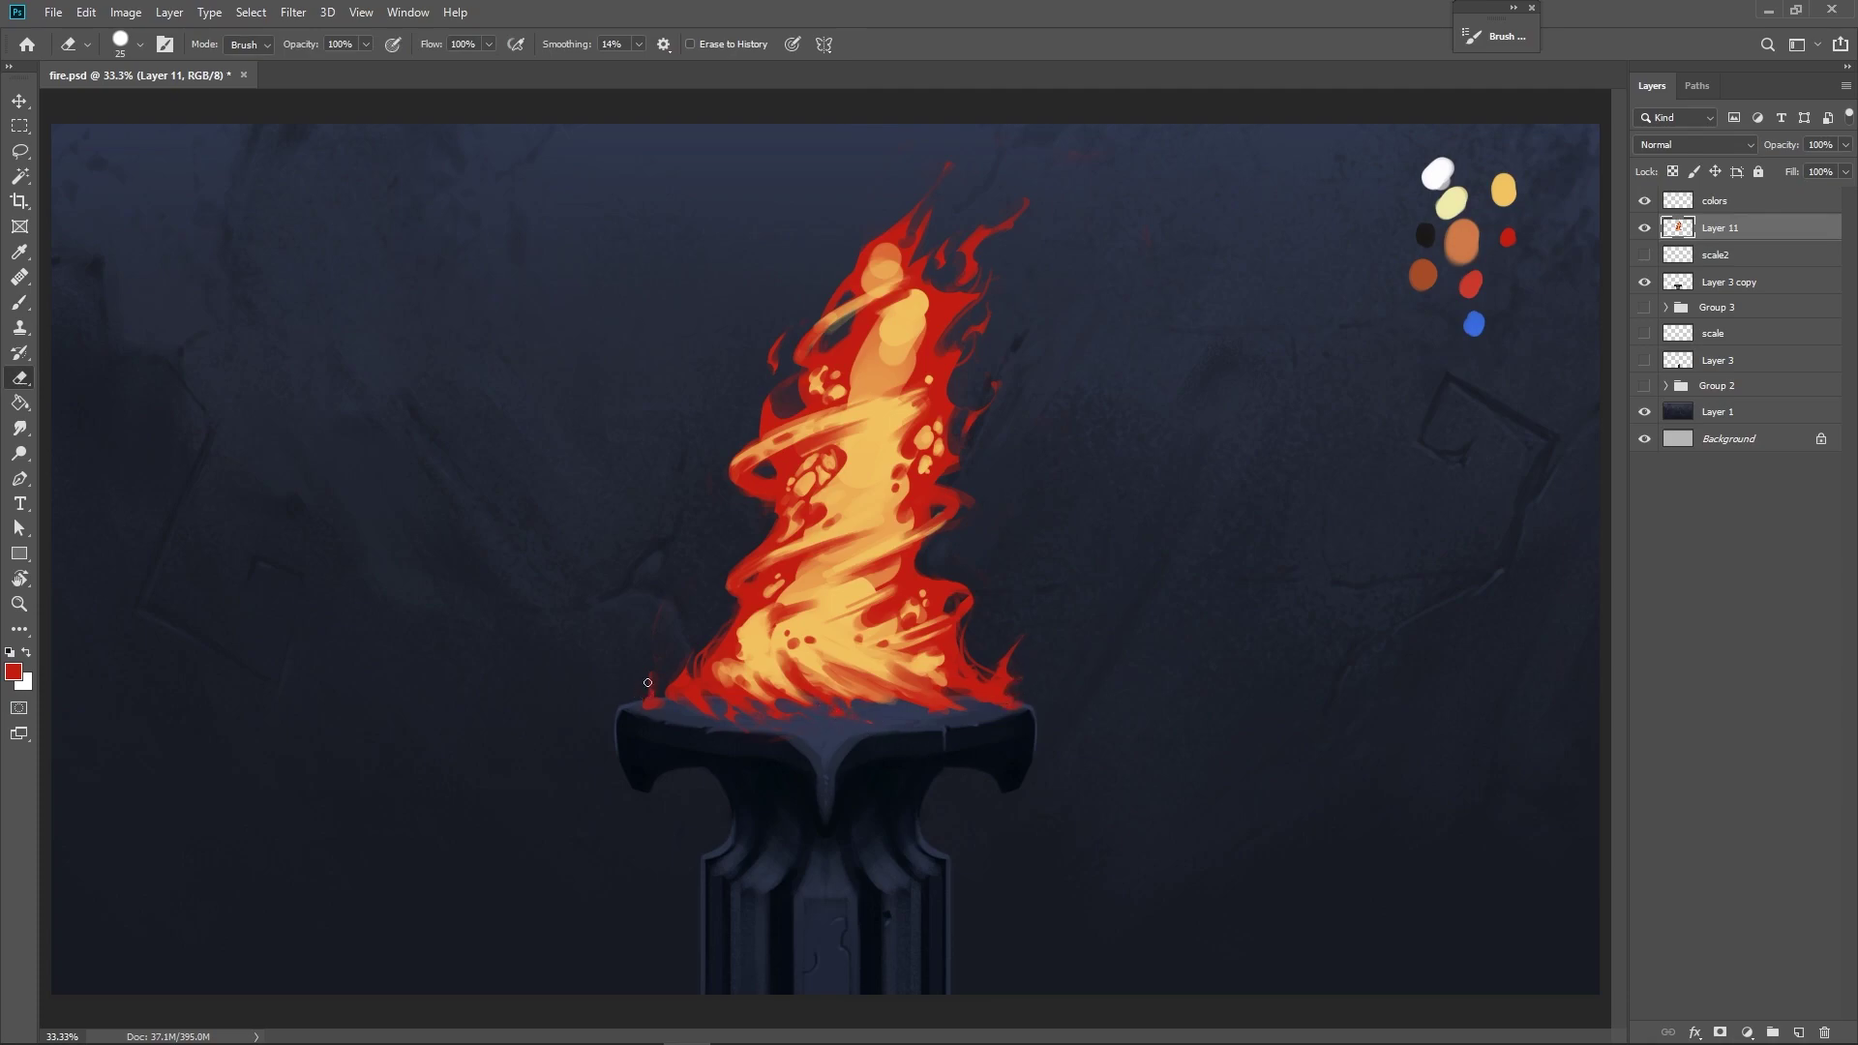
key("b")
left_click(879, 583, "alt")
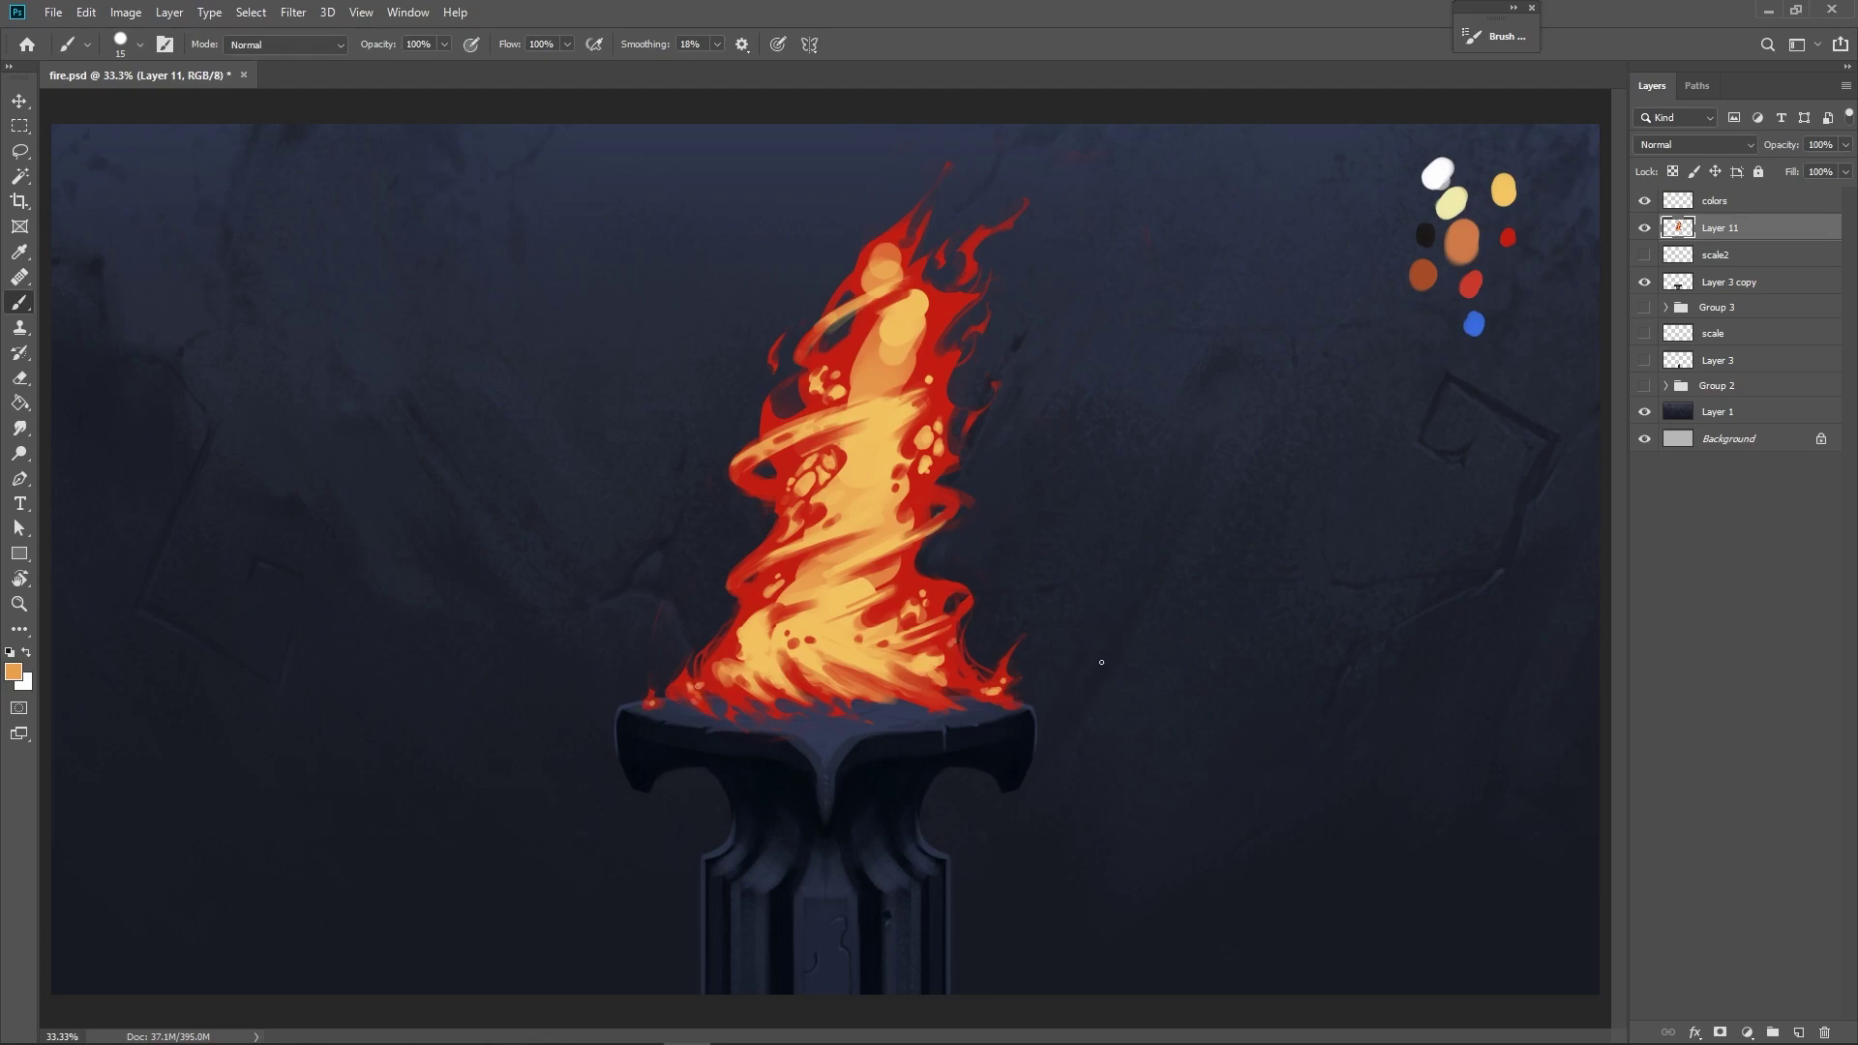
Fill out the flame's base over the pedestal top with sampled red and yellow strokes at 40 px.
left_click(811, 679, "alt")
key("bracketright")
key("bracketright")
key("bracketright")
key("bracketright")
key("bracketright")
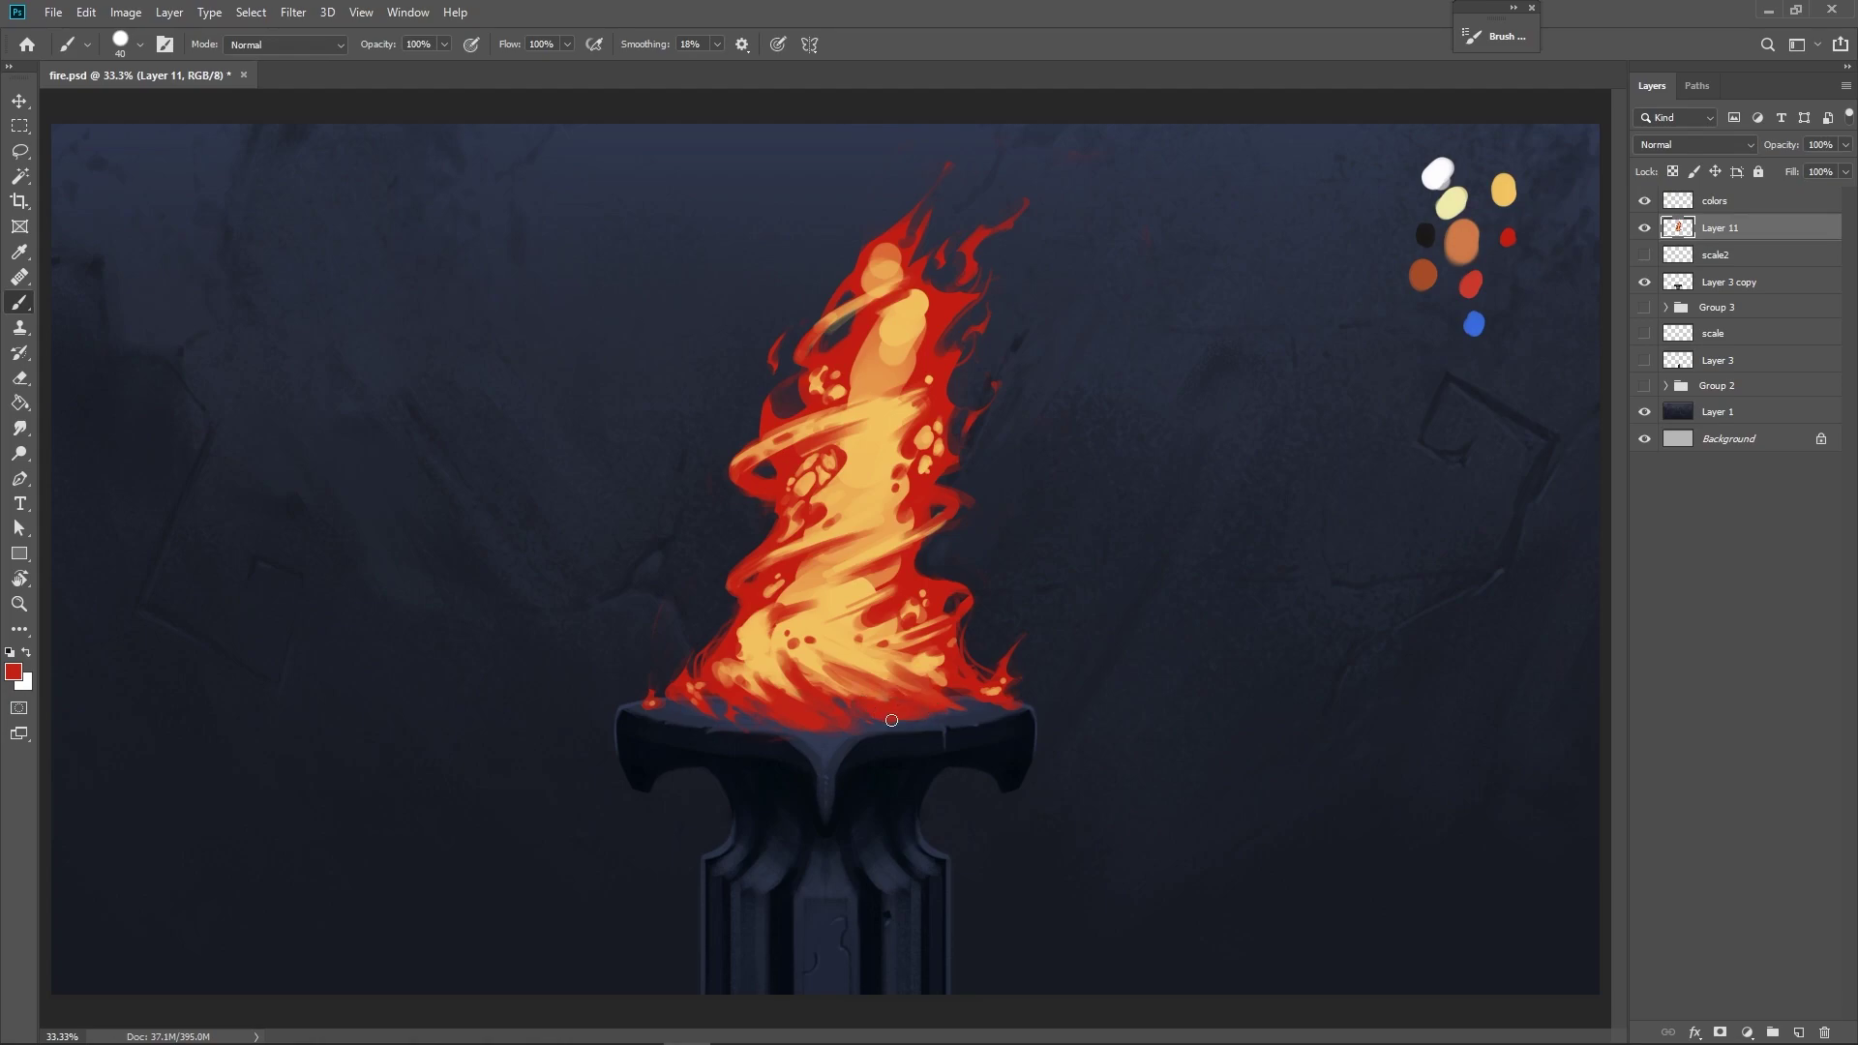
left_click_drag(890, 721, 678, 689)
left_click(811, 707, "alt")
mouse_move(845, 692)
left_mouse_down()
mouse_move(886, 704)
mouse_move(784, 662)
mouse_move(824, 718)
mouse_move(769, 687)
mouse_move(868, 731)
left_mouse_up()
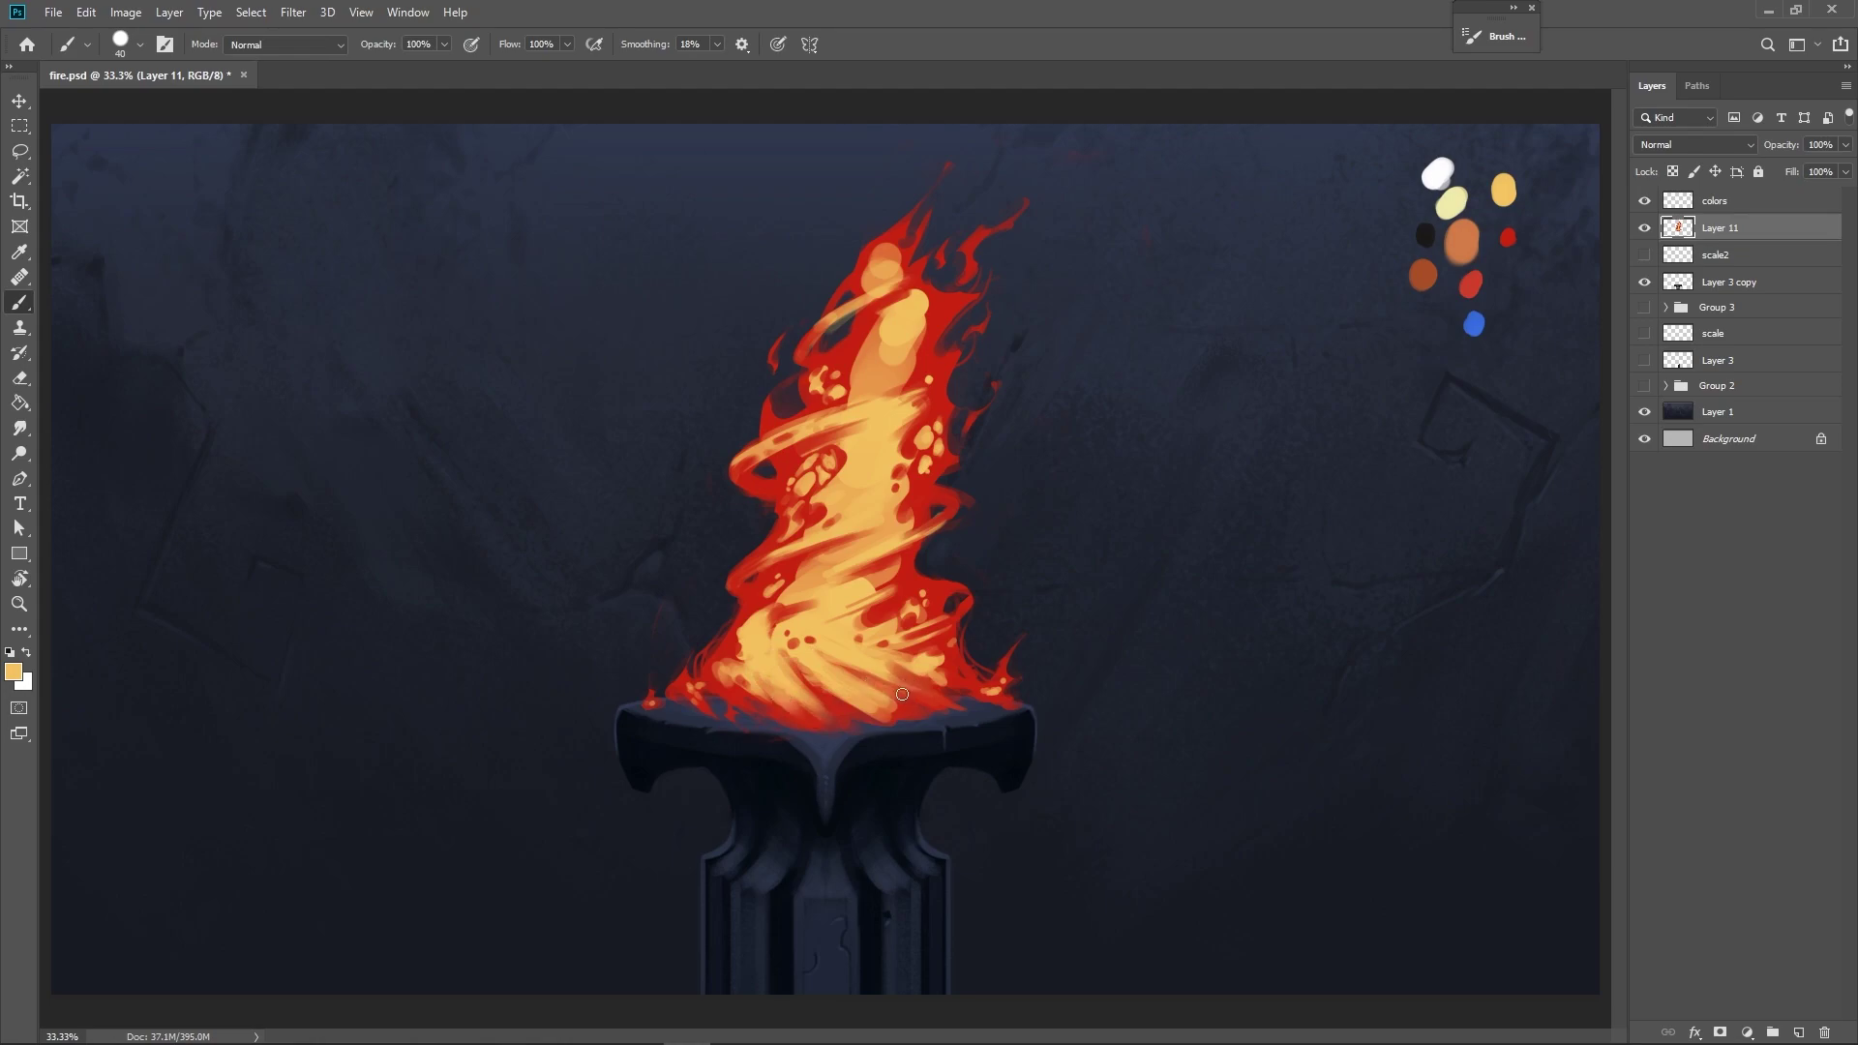
Rework the flame's base above the pedestal with sampled strokes, extending the yellow core downward with a 25 px brush.
left_click(914, 699, "alt")
left_click(959, 680, "alt")
key("bracketleft")
key("bracketleft")
key("bracketleft")
key("bracketleft")
mouse_move(890, 677)
left_mouse_down()
mouse_move(843, 666)
mouse_move(905, 649)
mouse_move(869, 714)
mouse_move(829, 690)
mouse_move(876, 716)
left_mouse_up()
left_click(831, 706, "alt")
mouse_move(878, 708)
left_mouse_down()
mouse_move(805, 642)
mouse_move(776, 643)
mouse_move(832, 690)
mouse_move(810, 682)
mouse_move(795, 666)
mouse_move(880, 709)
left_mouse_up()
left_click_drag(779, 660, 836, 716)
left_click_drag(753, 671, 860, 729)
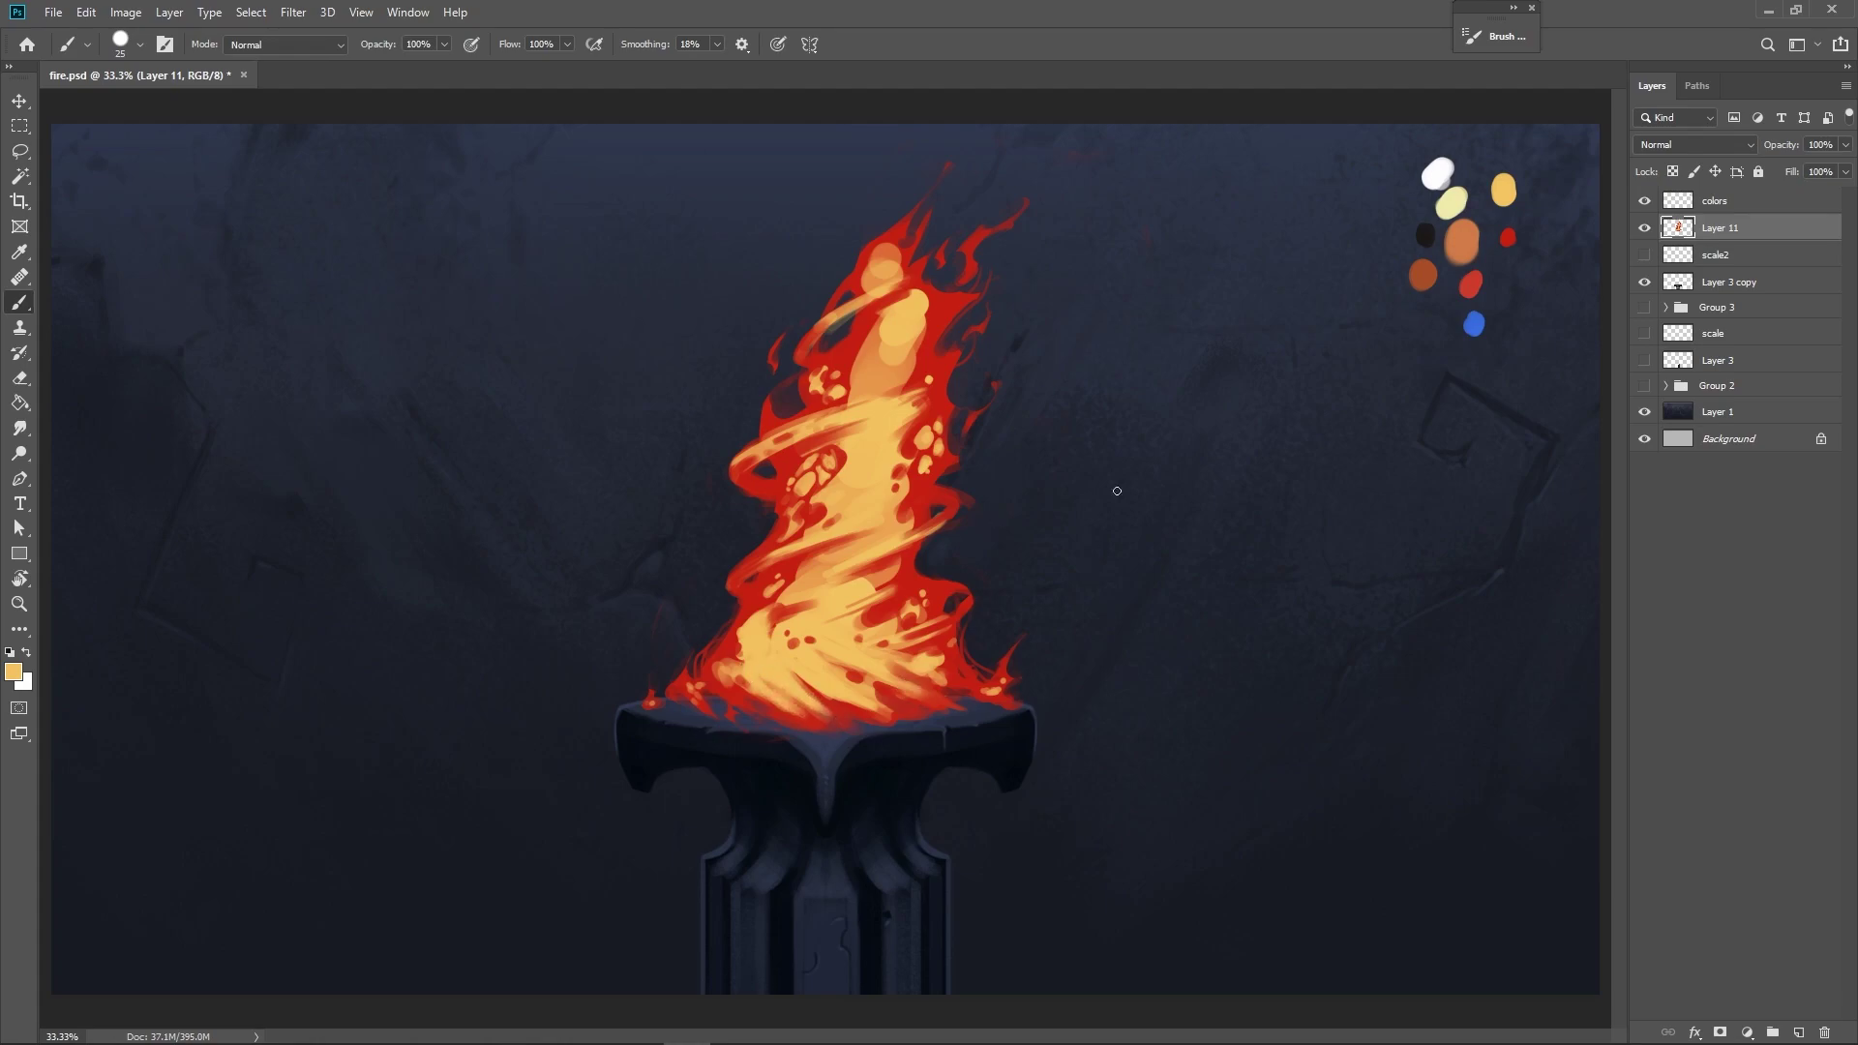
Reshape the upper end of the yellow core with sampled colour and add tiny sampled orange specks beside it at 10 px.
left_click(868, 618, "alt")
mouse_move(907, 297)
left_mouse_down()
mouse_move(892, 319)
mouse_move(924, 304)
mouse_move(922, 323)
left_mouse_up()
left_click(905, 357, "alt")
key("bracketleft")
key("bracketleft")
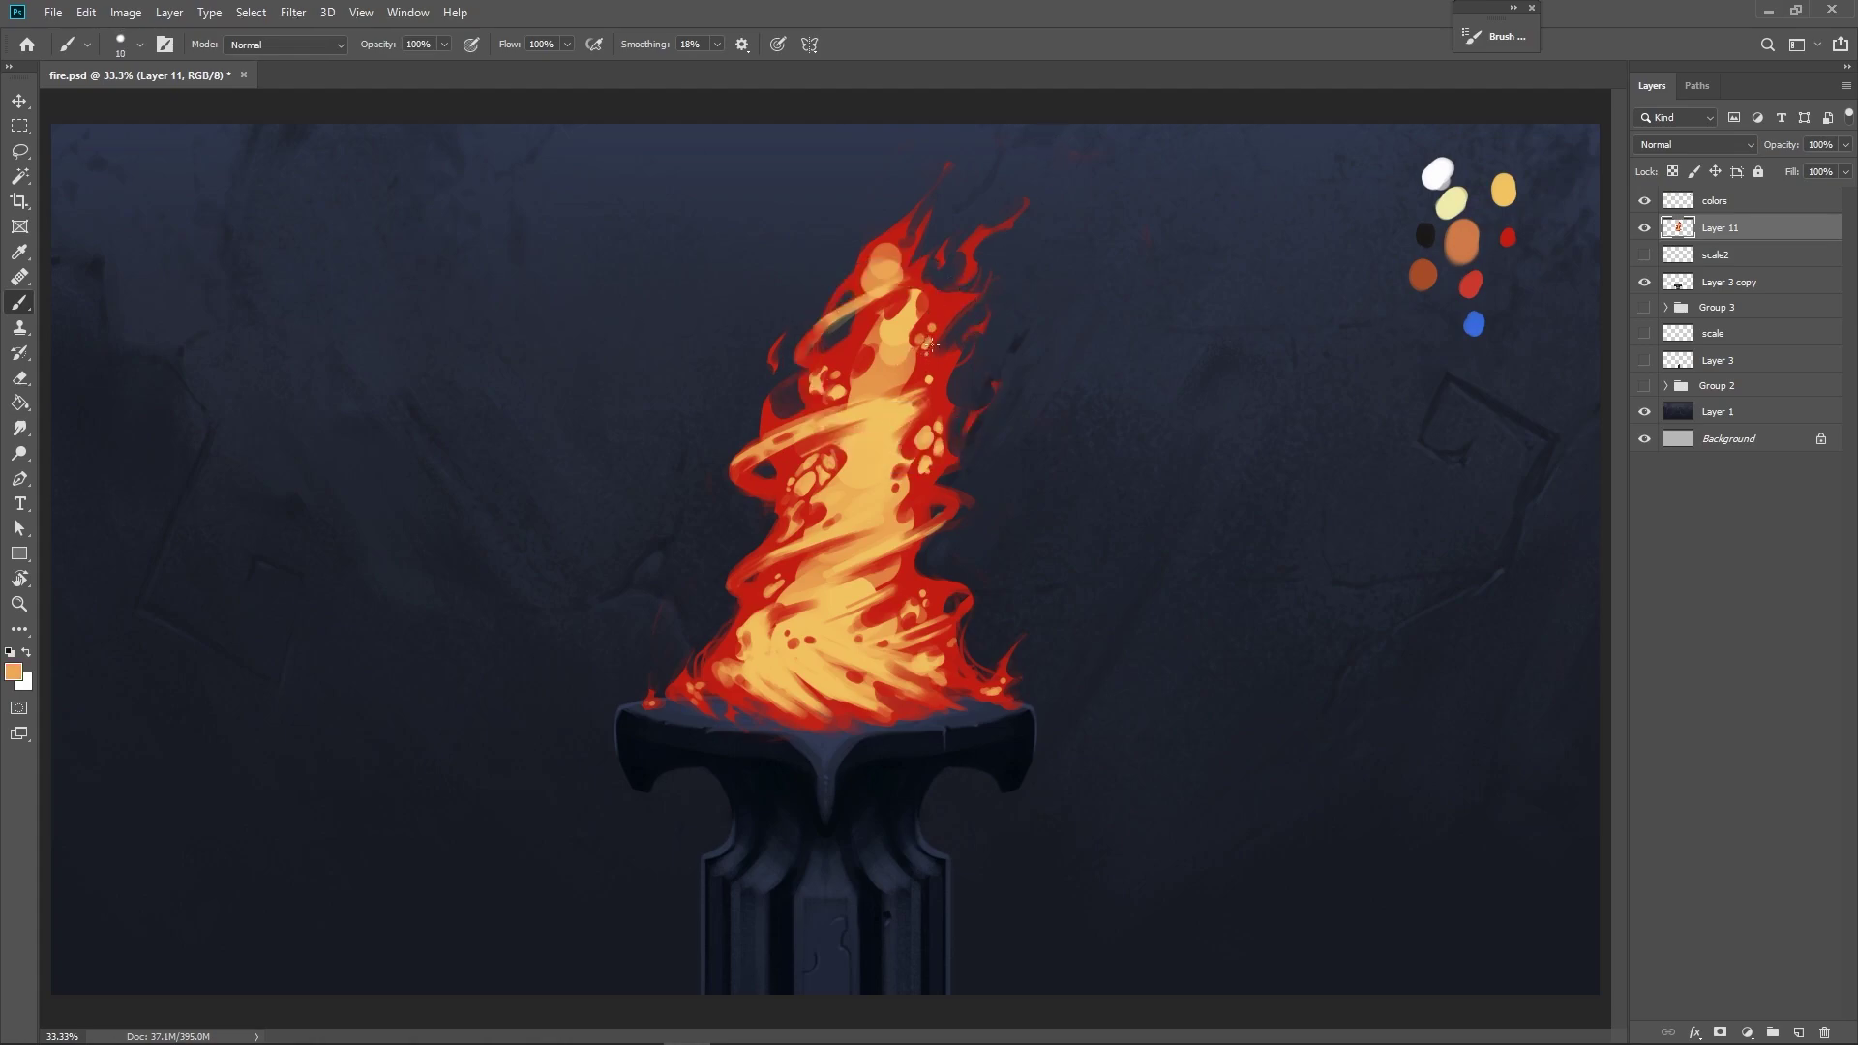
Trim the upper core and the round highlight at the flame's tip with sampled red at 25 px.
key("bracketright")
key("bracketright")
key("bracketright")
left_click(966, 356, "alt")
left_click_drag(871, 347, 854, 384)
left_click_drag(894, 245, 895, 269)
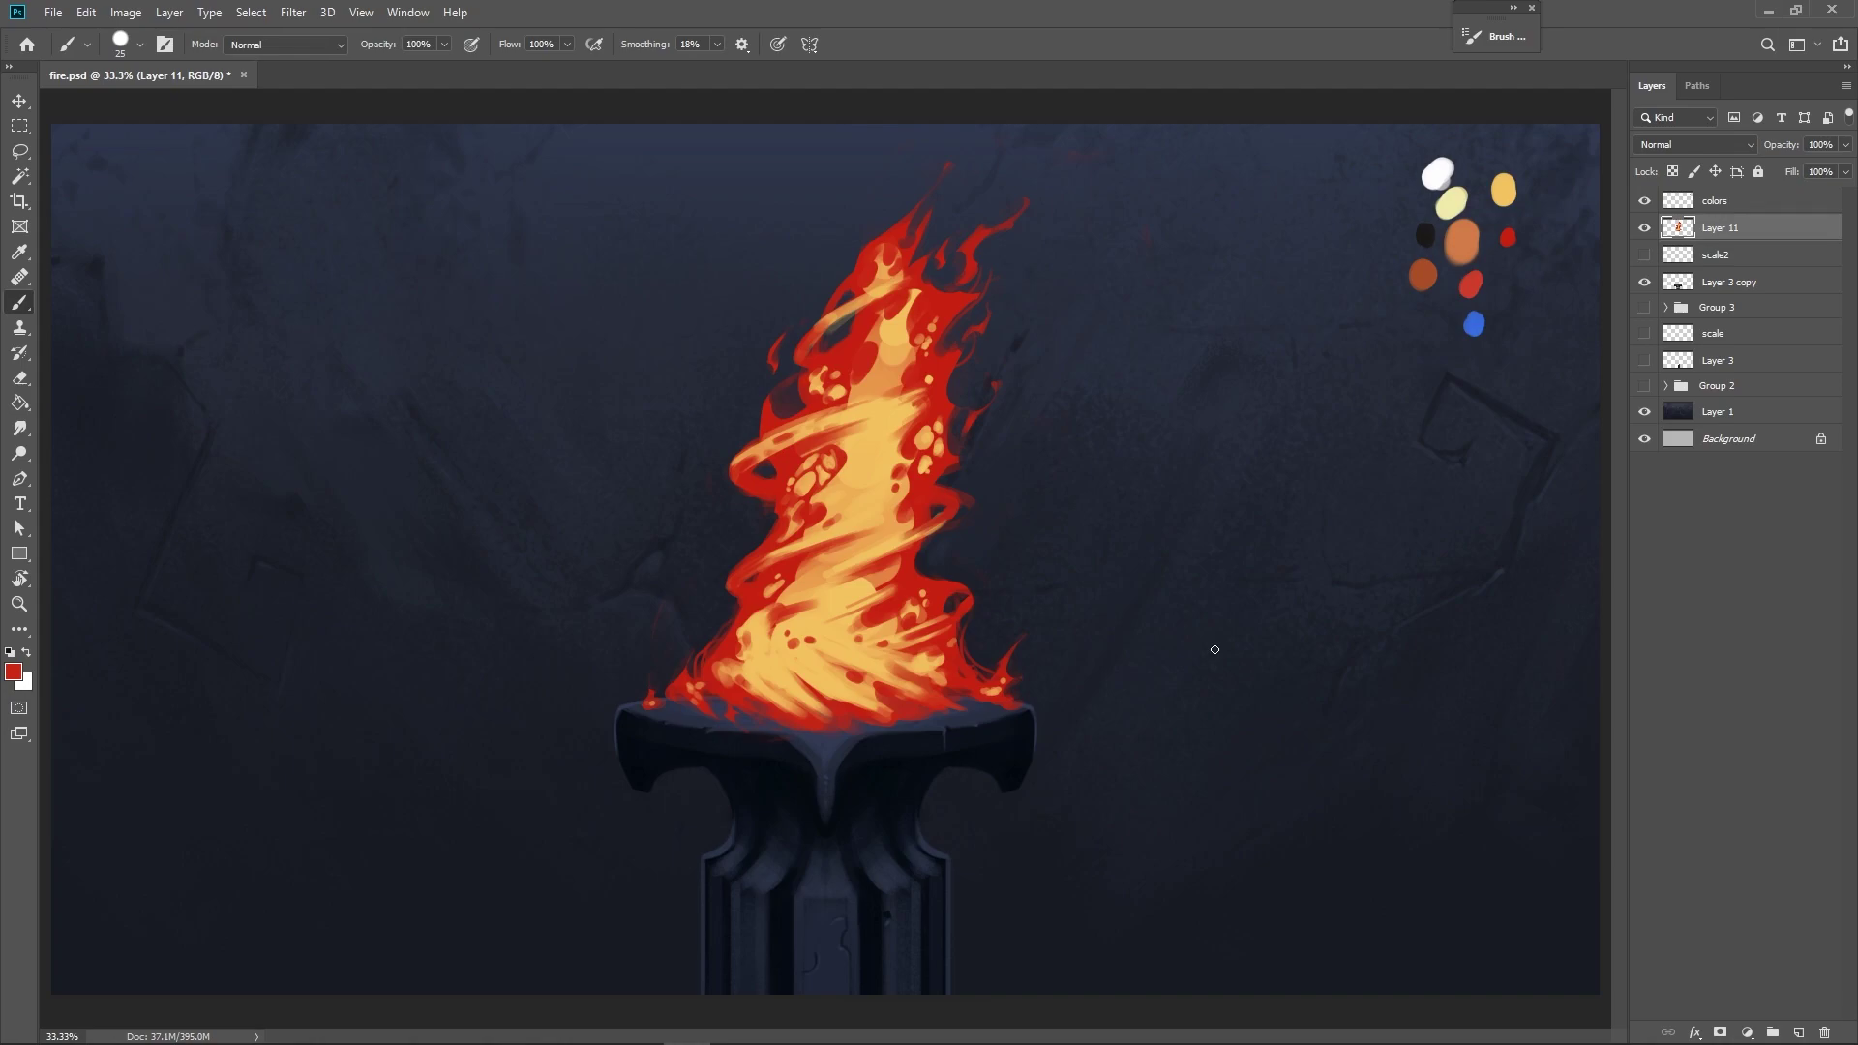
Add a new layer directly above Layer 11 and save the document.
left_click(1798, 1033)
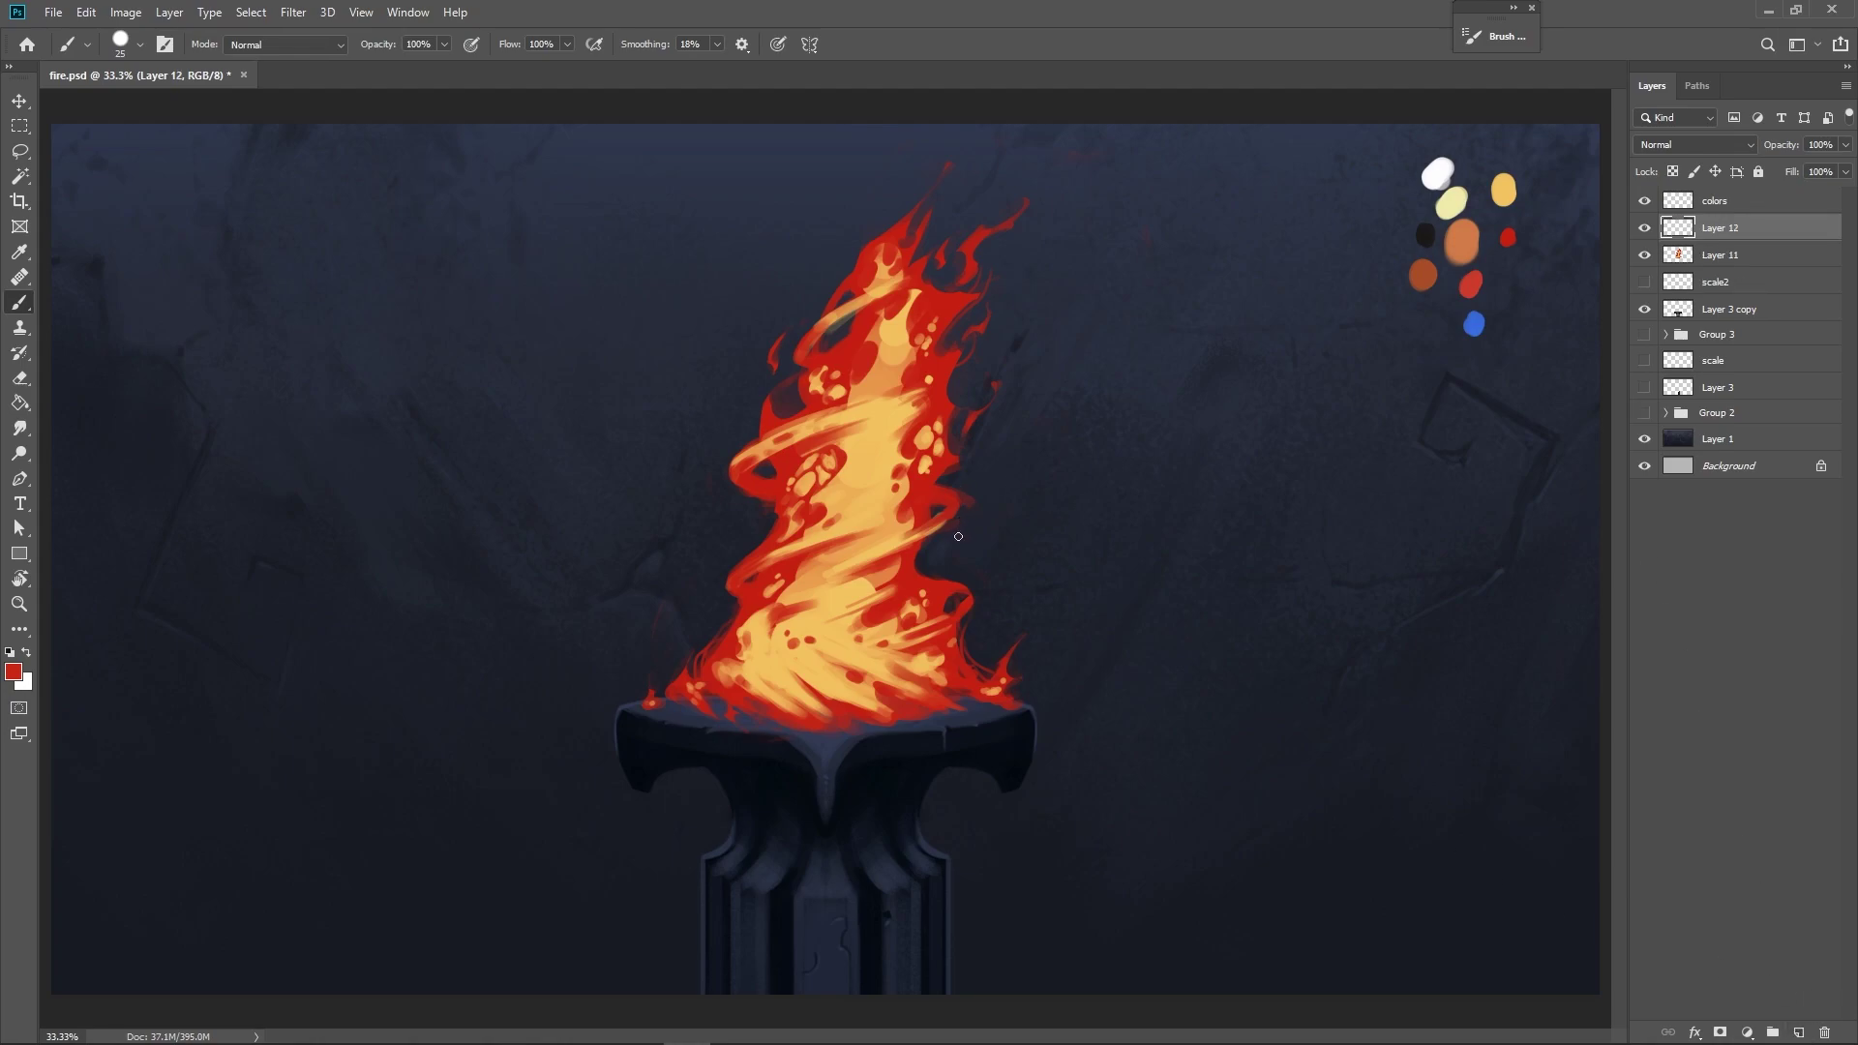
key("ctrl+s")
Switch to the Soft Round Pressure Opacity brush at 600 px.
key("bracketright")
key("bracketright")
key("bracketright")
key("bracketright")
key("bracketright")
key("bracketright")
key("bracketright")
key("bracketright")
key("bracketright")
key("bracketright")
key("bracketright")
key("bracketright")
key("bracketright")
key("bracketright")
right_click(1021, 484)
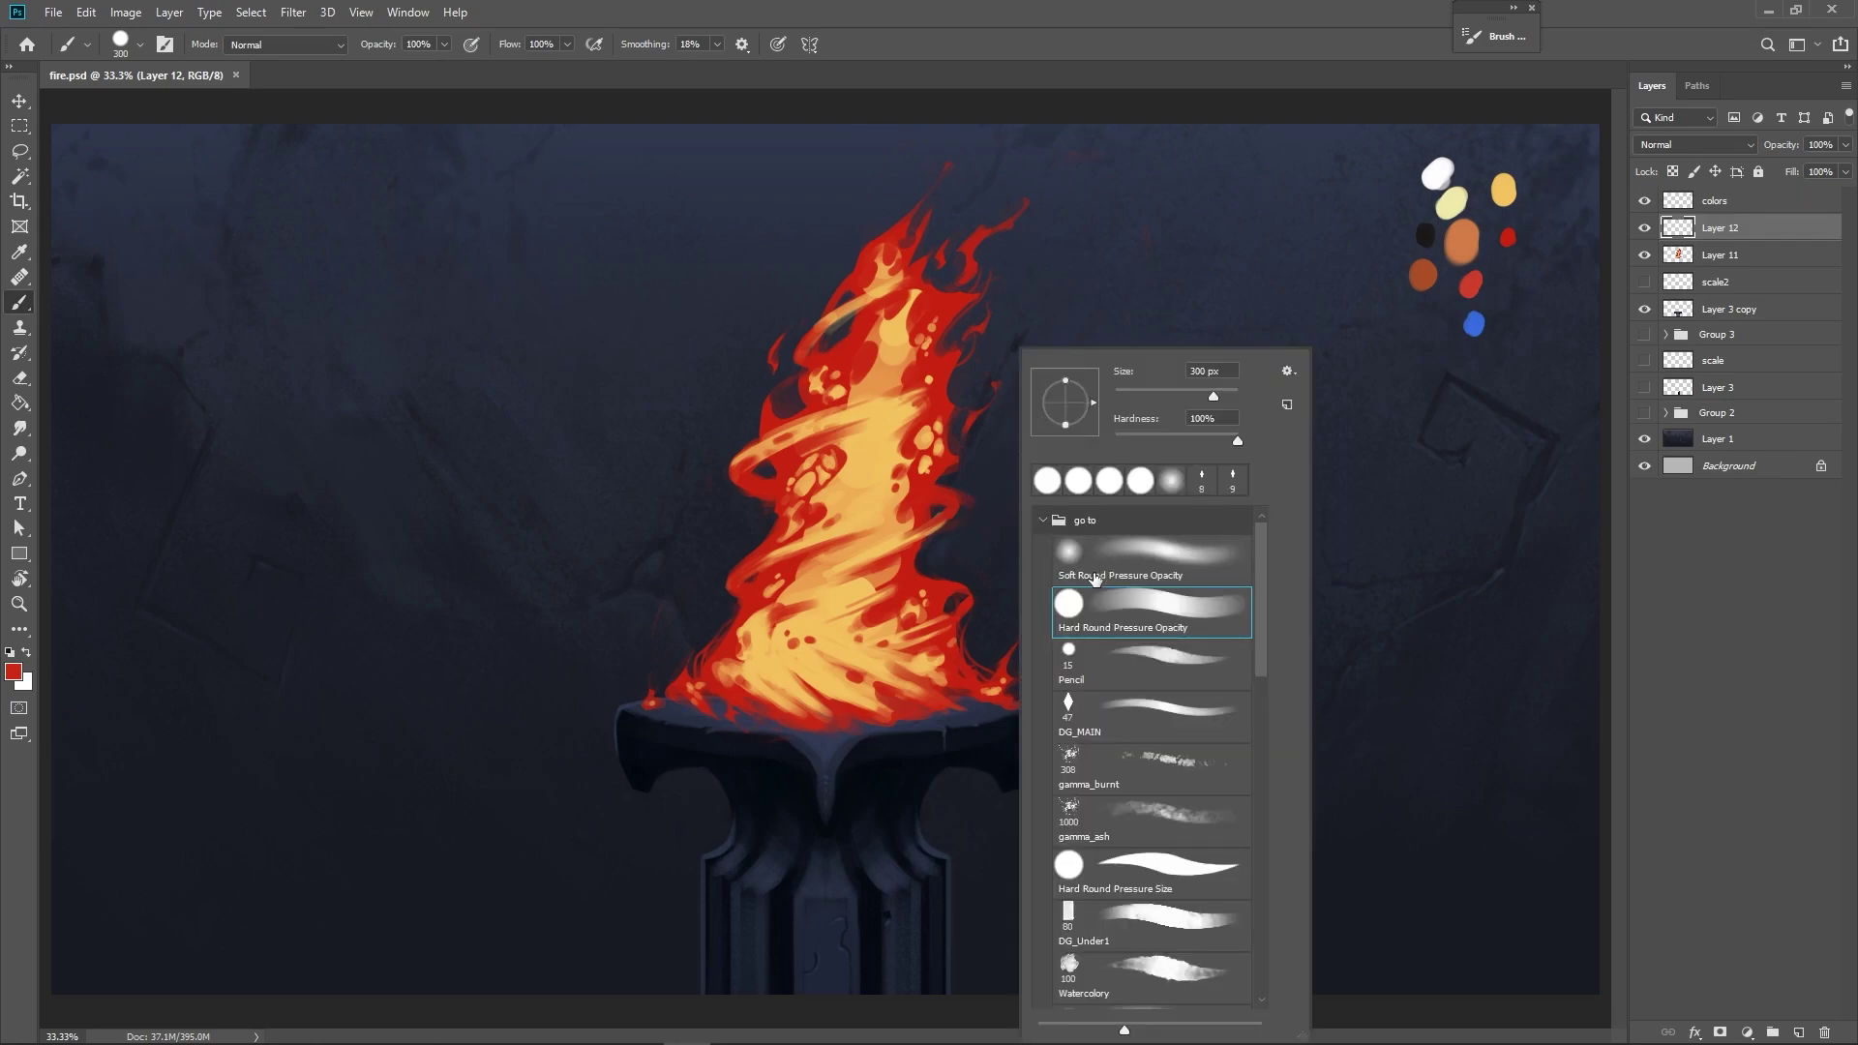
left_click(1140, 571)
key("Return")
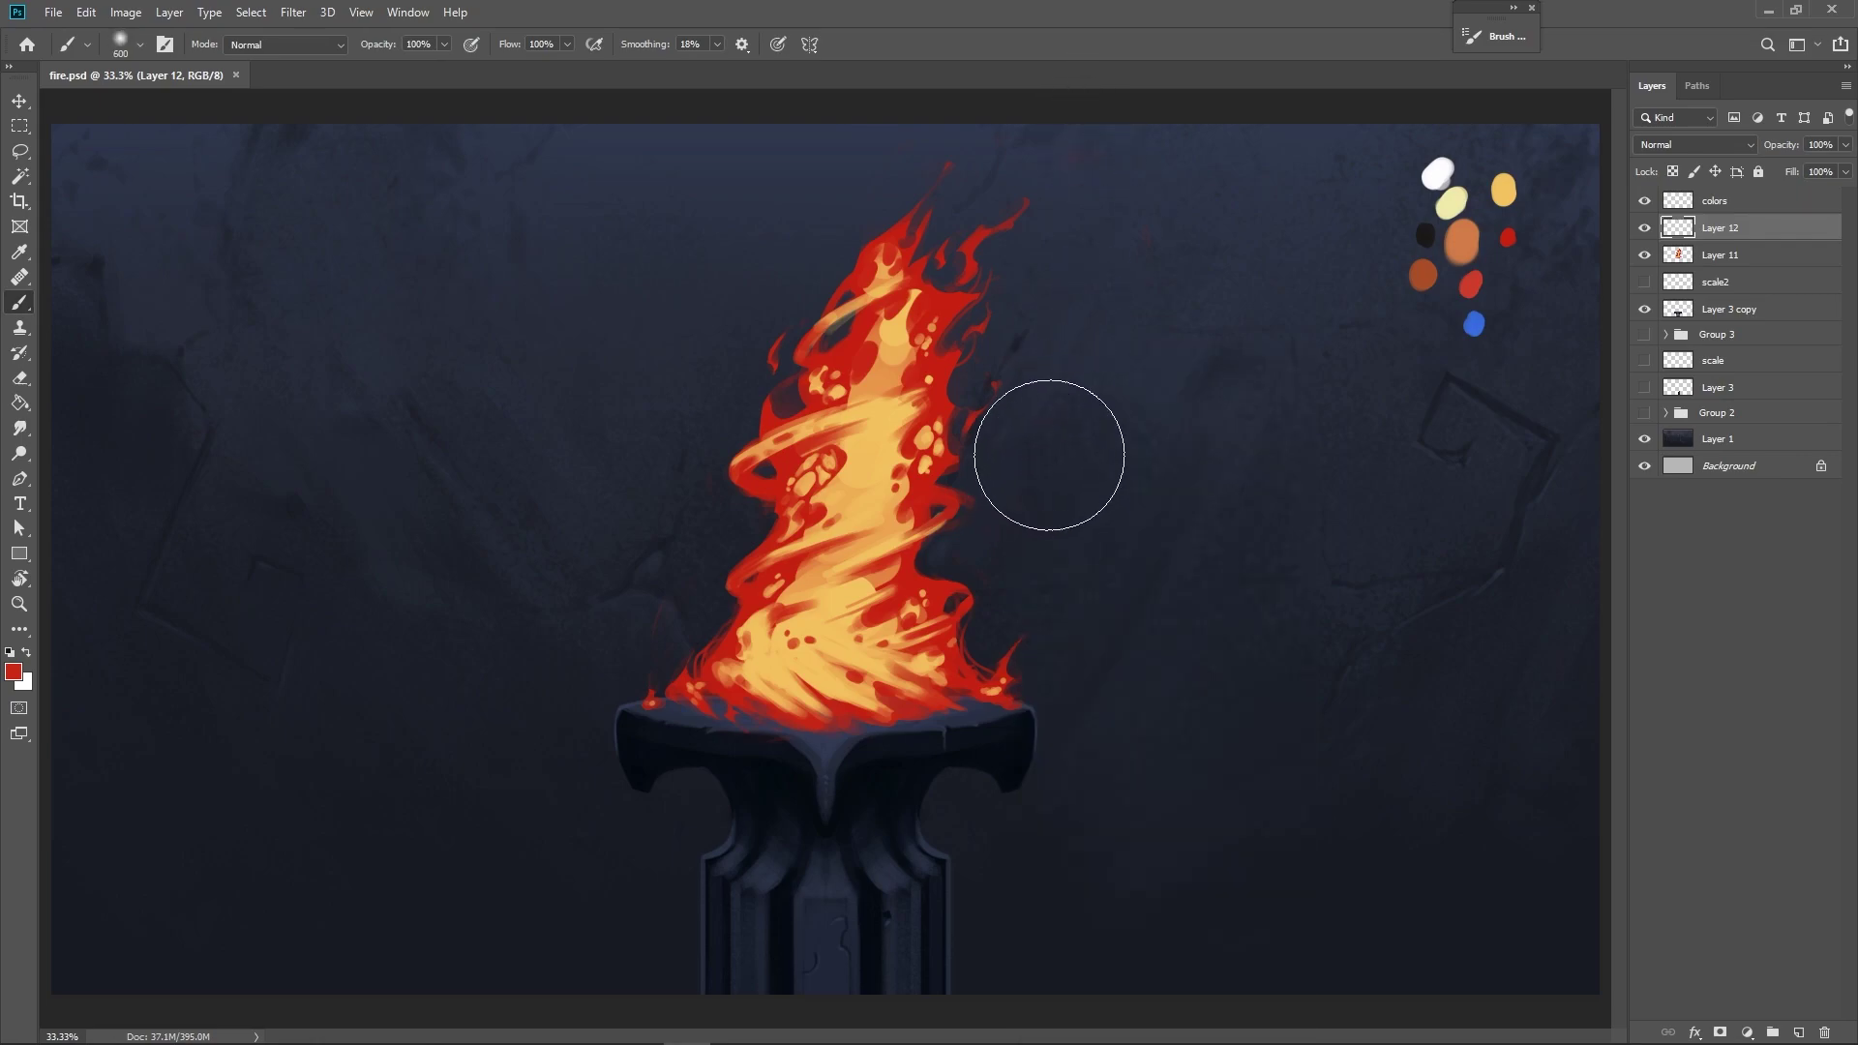
Try a soft red glow painted directly over the flame on Layer 11 with the brush enlarged to 900 px.
key("alt")
left_click(1644, 227)
left_click(1644, 227)
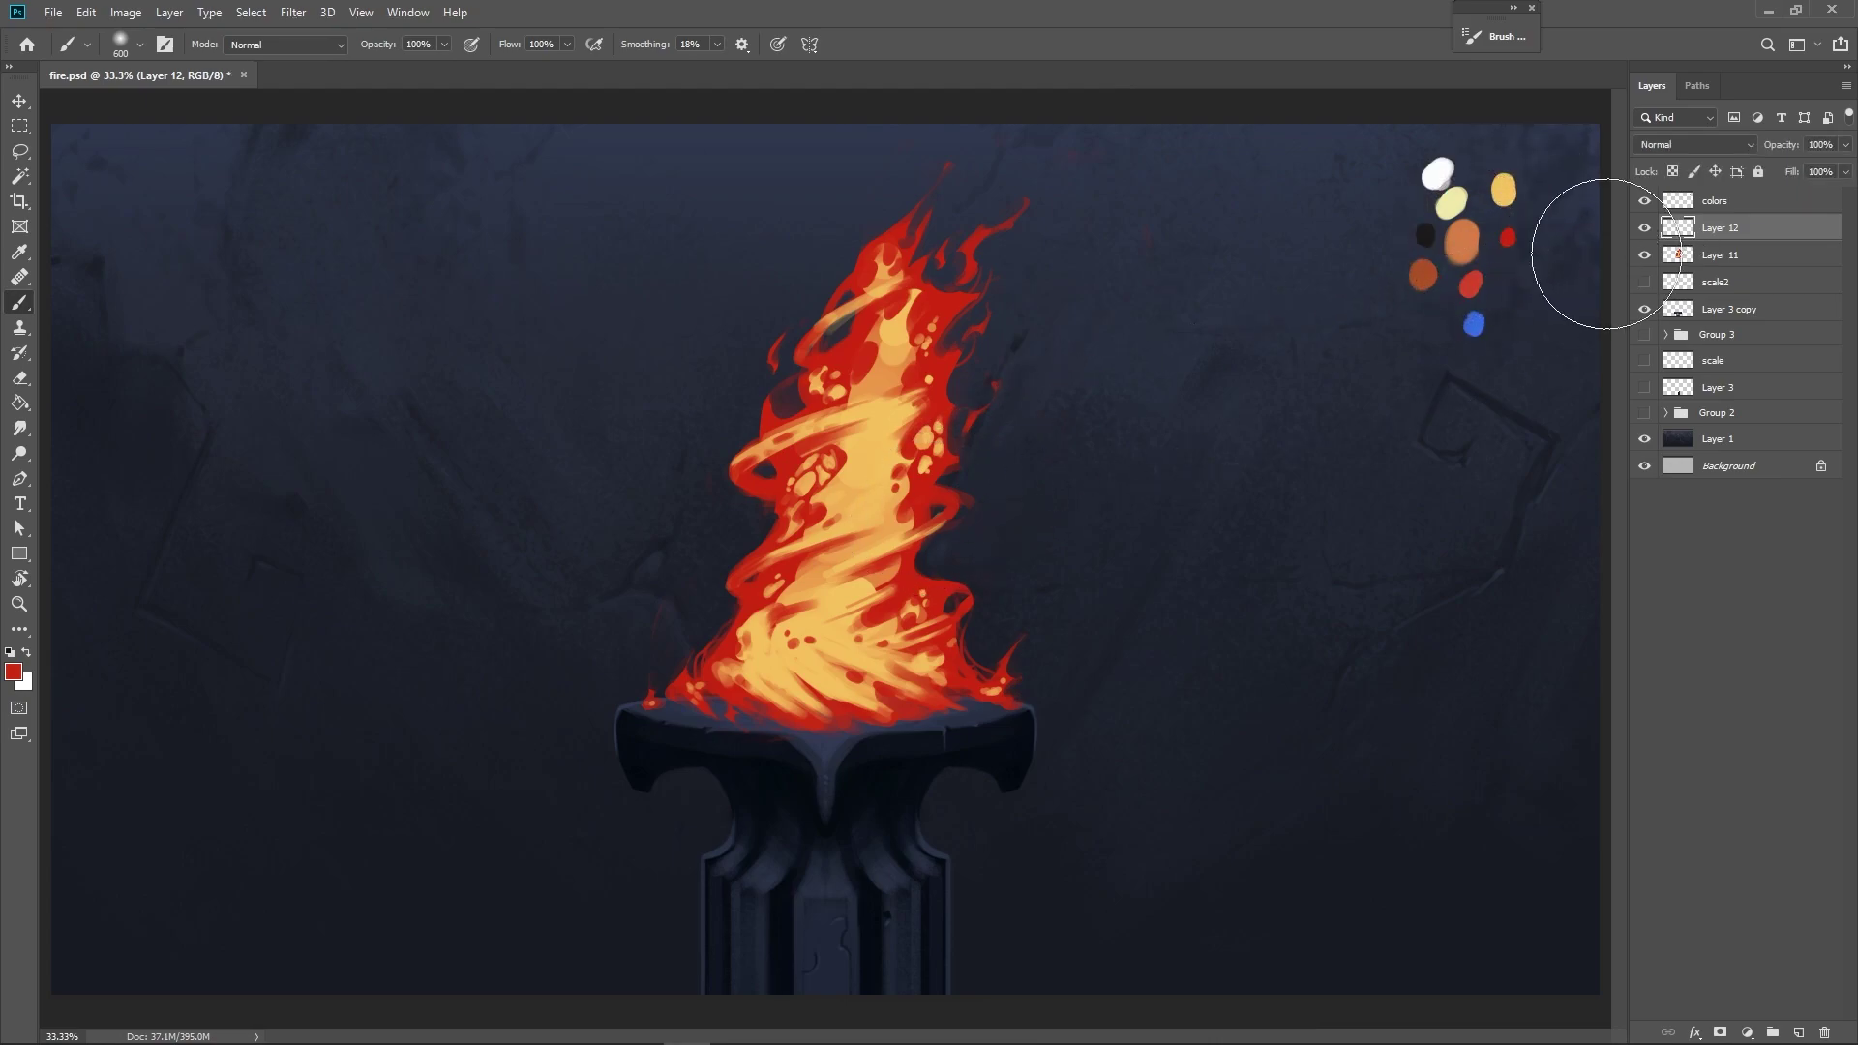
left_click(1723, 257)
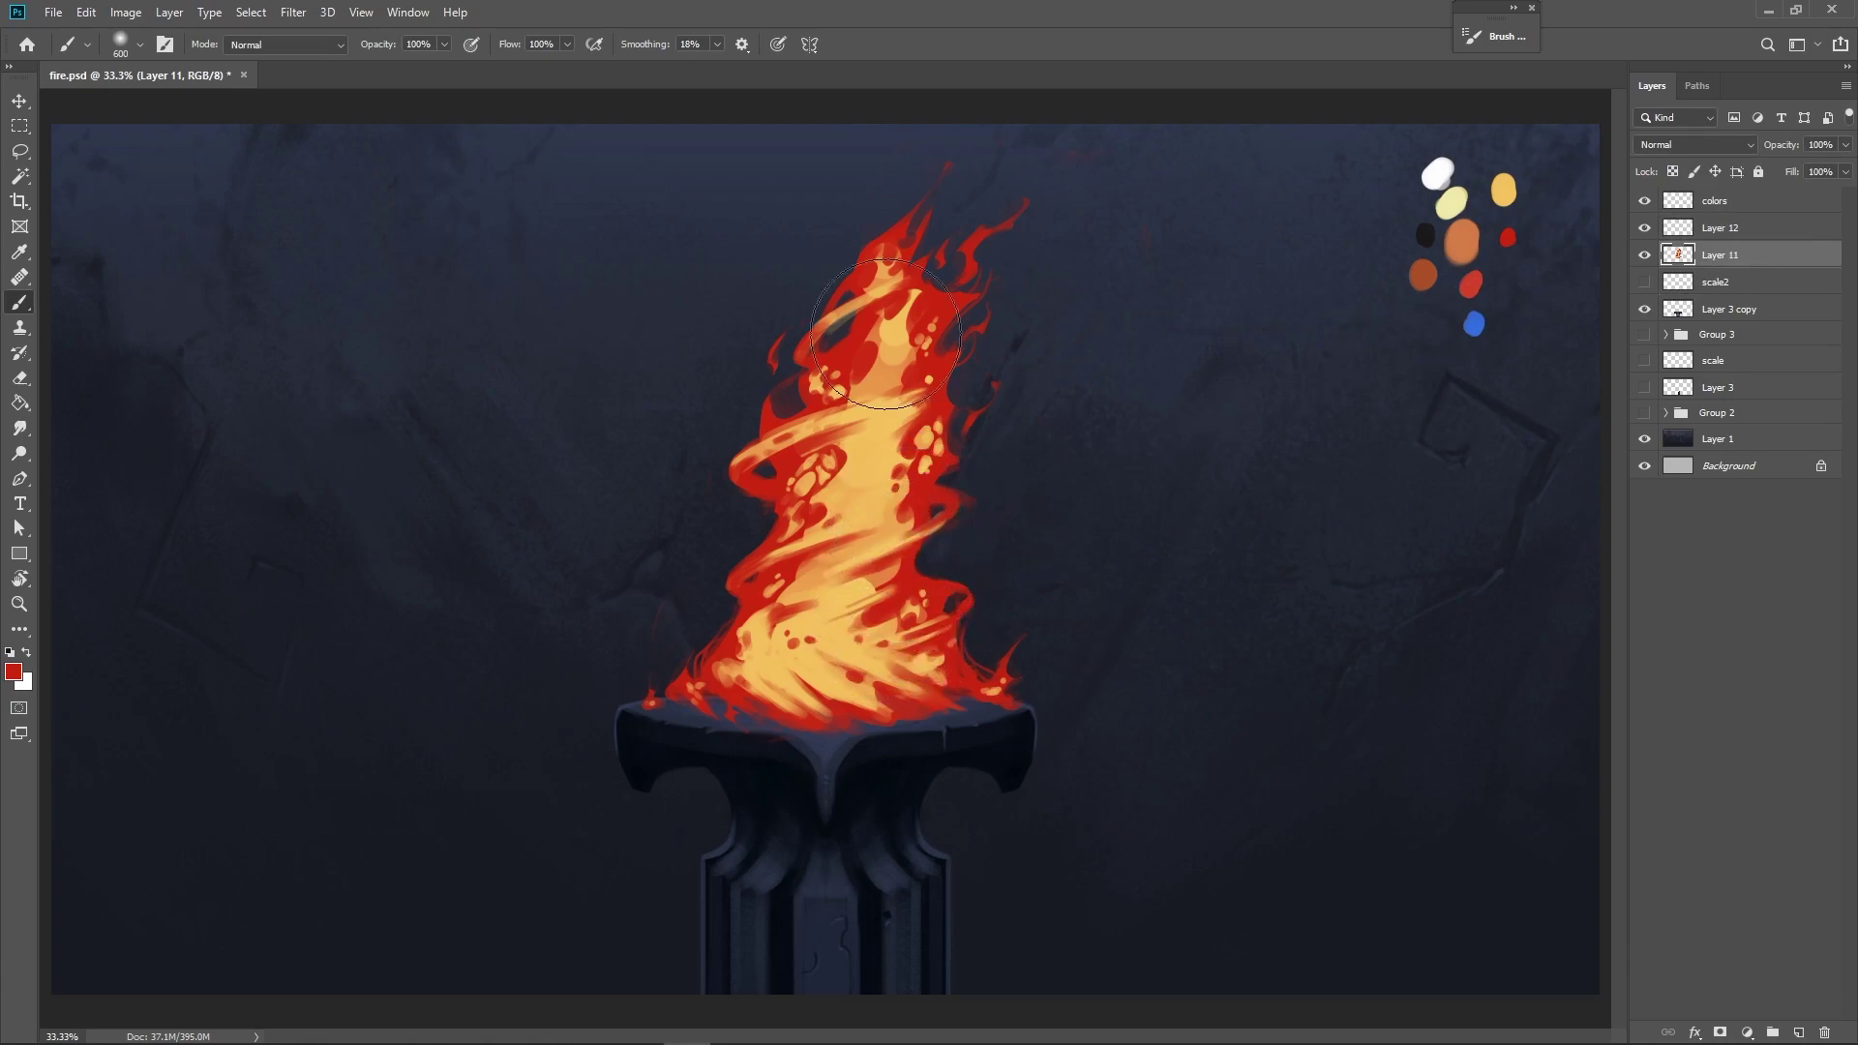
key("bracketright")
key("ctrl+z")
key("bracketright")
key("bracketright")
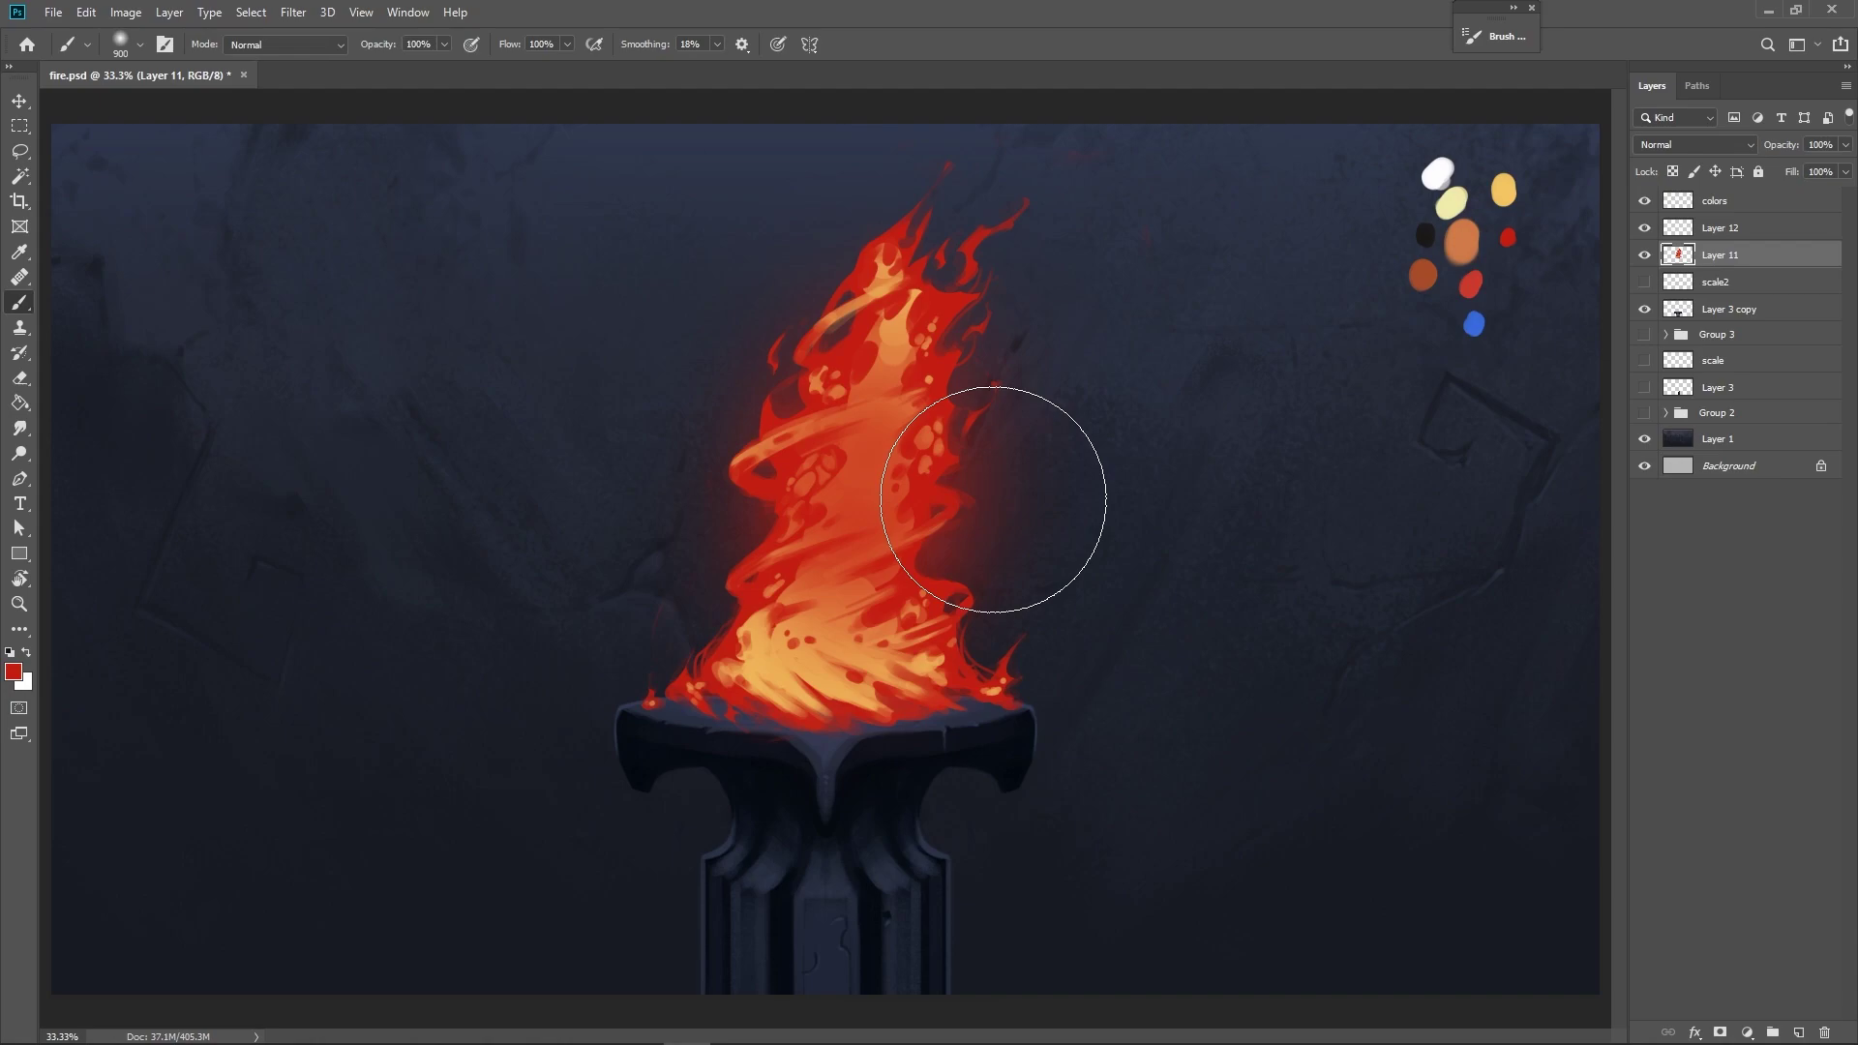
key("ctrl+shift+z")
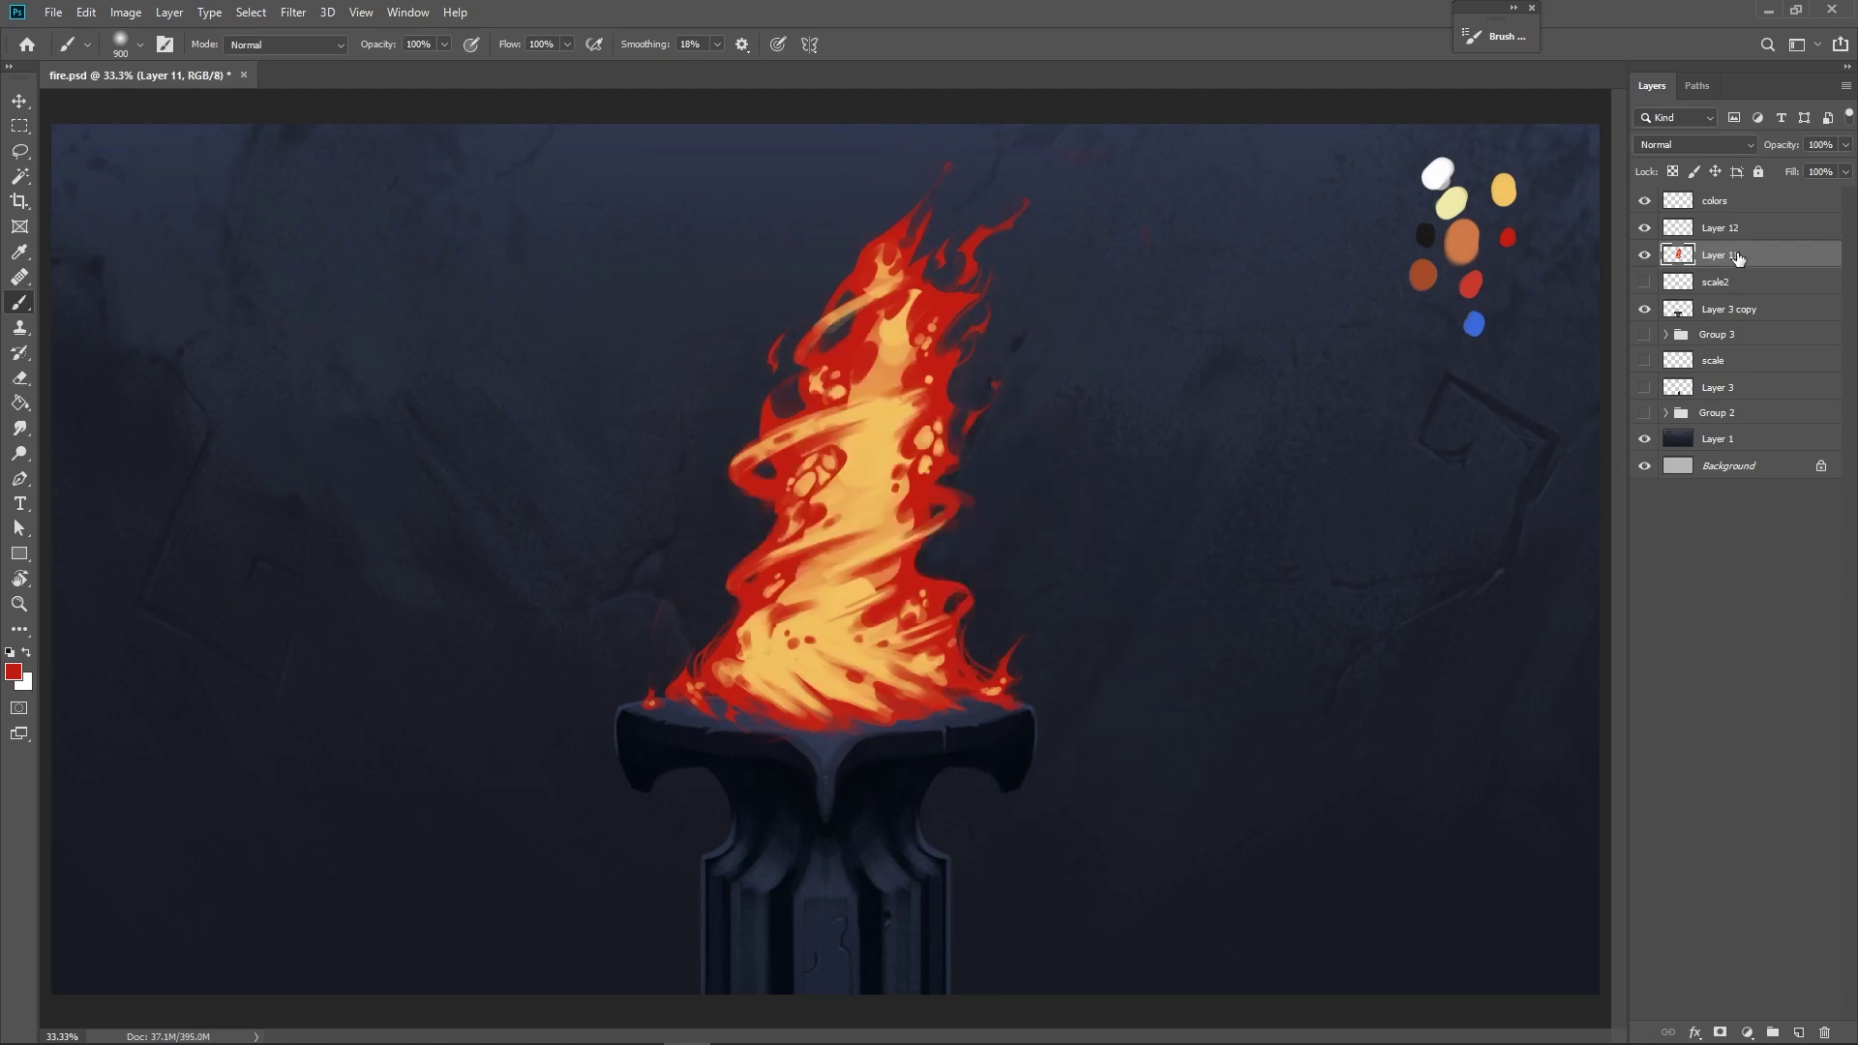
Set the blend mode of Layer 12 to Linear Dodge (Add).
left_click(1734, 229)
left_click(1675, 144)
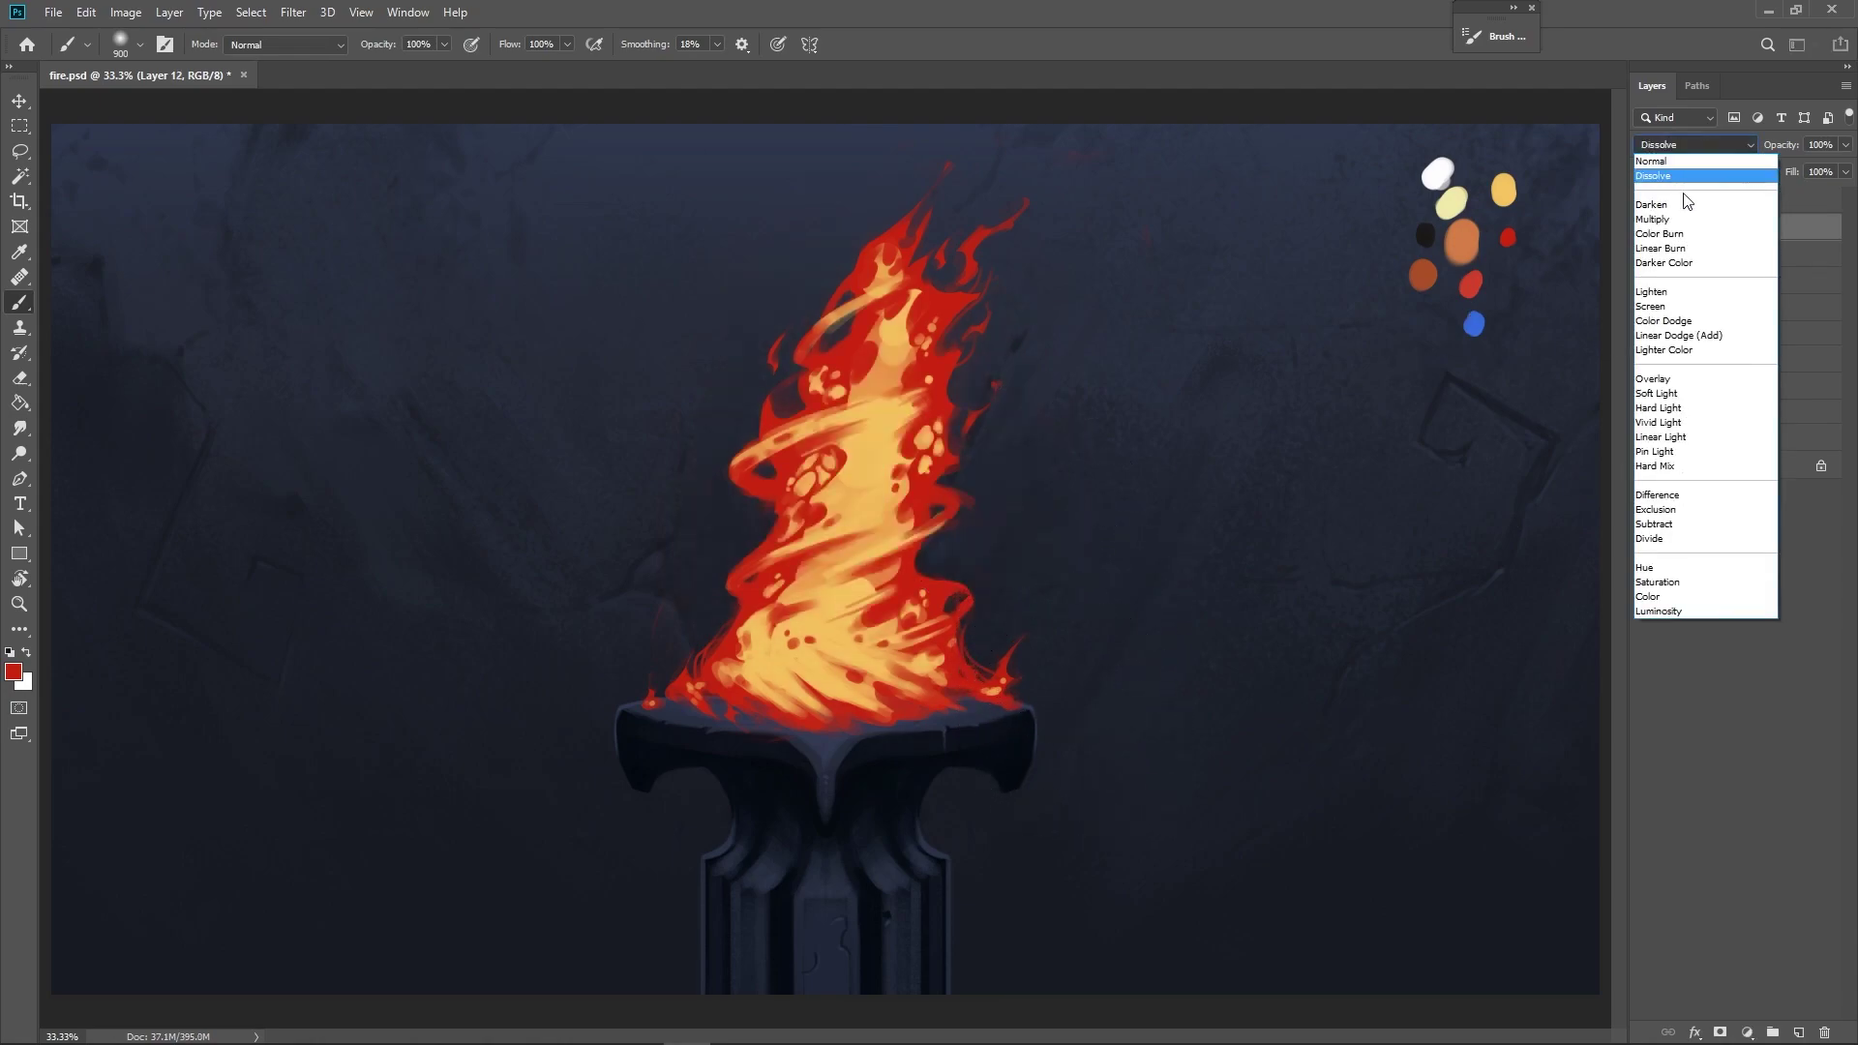
left_click(1680, 333)
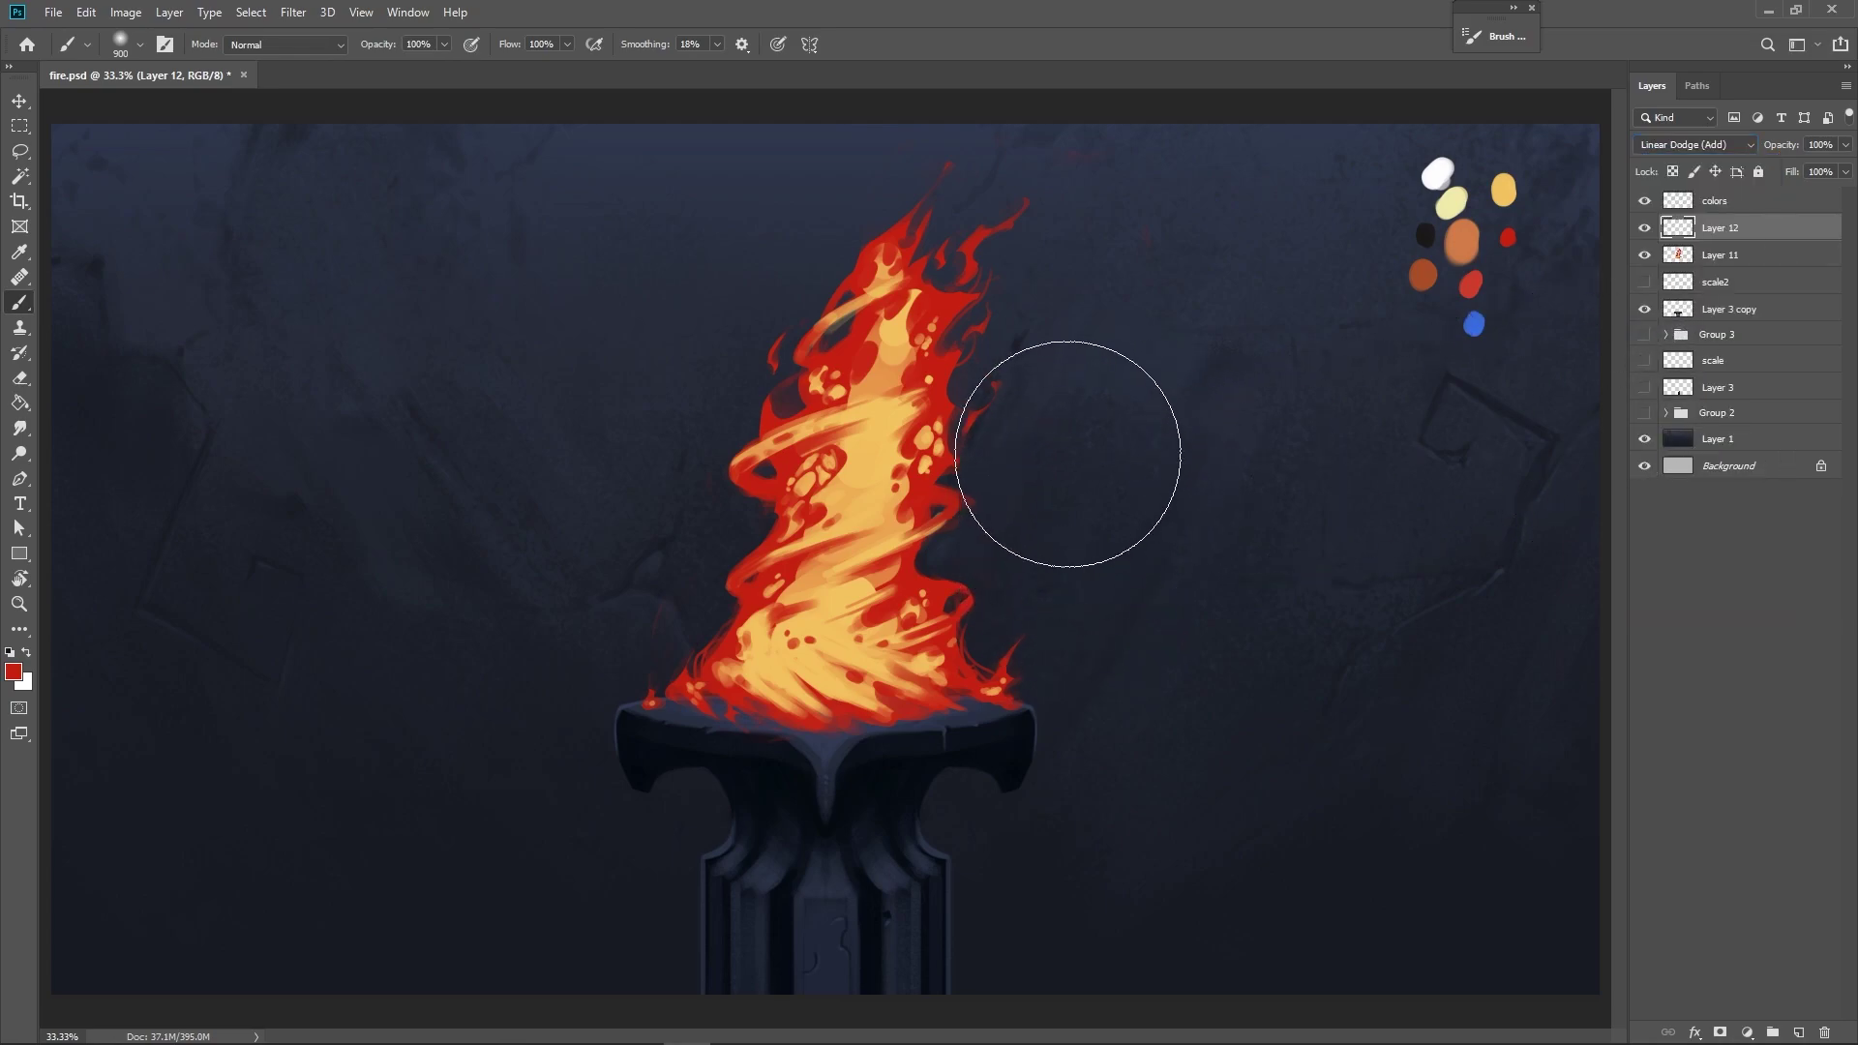
Paint a soft red glow around the flame on Layer 12 at 1100 px and undo the overly dense stroke made at 900 px.
key("bracketright")
key("bracketright")
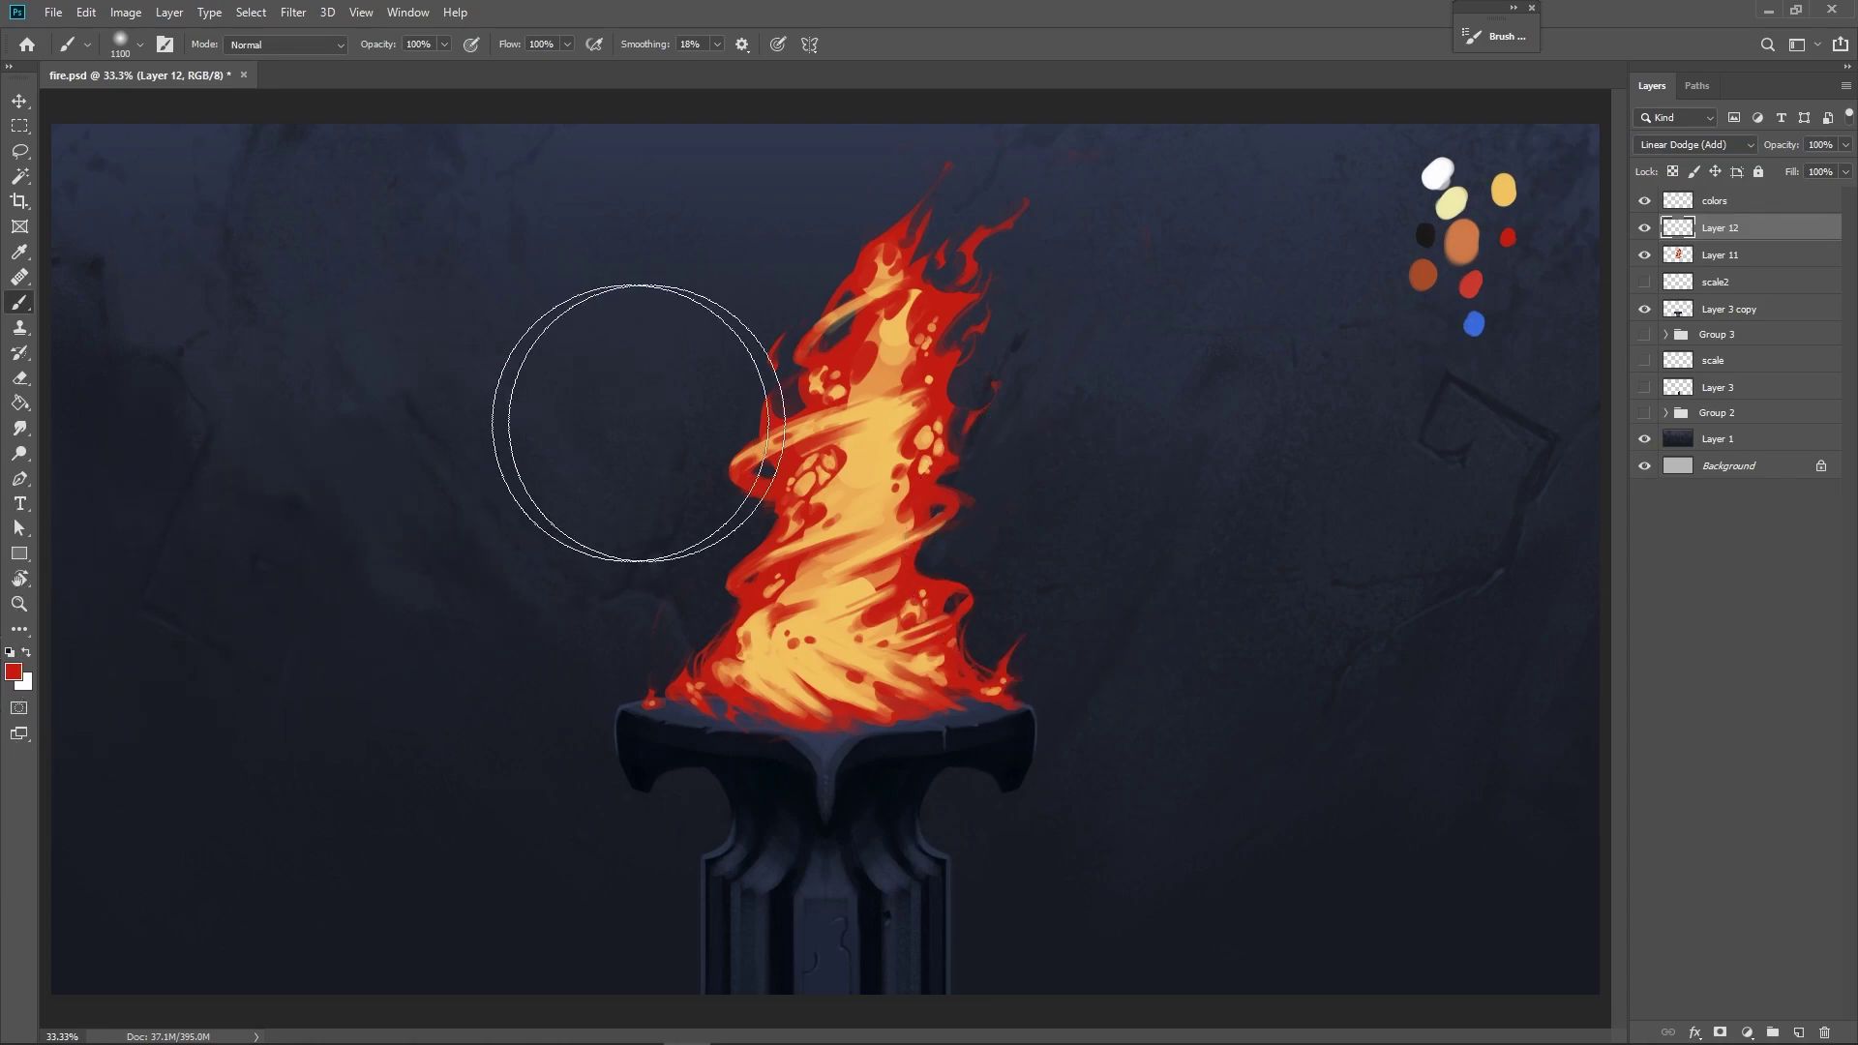
mouse_move(828, 605)
left_mouse_down()
mouse_move(767, 663)
mouse_move(851, 310)
mouse_move(830, 622)
mouse_move(884, 480)
left_mouse_up()
key("bracketleft")
key("bracketleft")
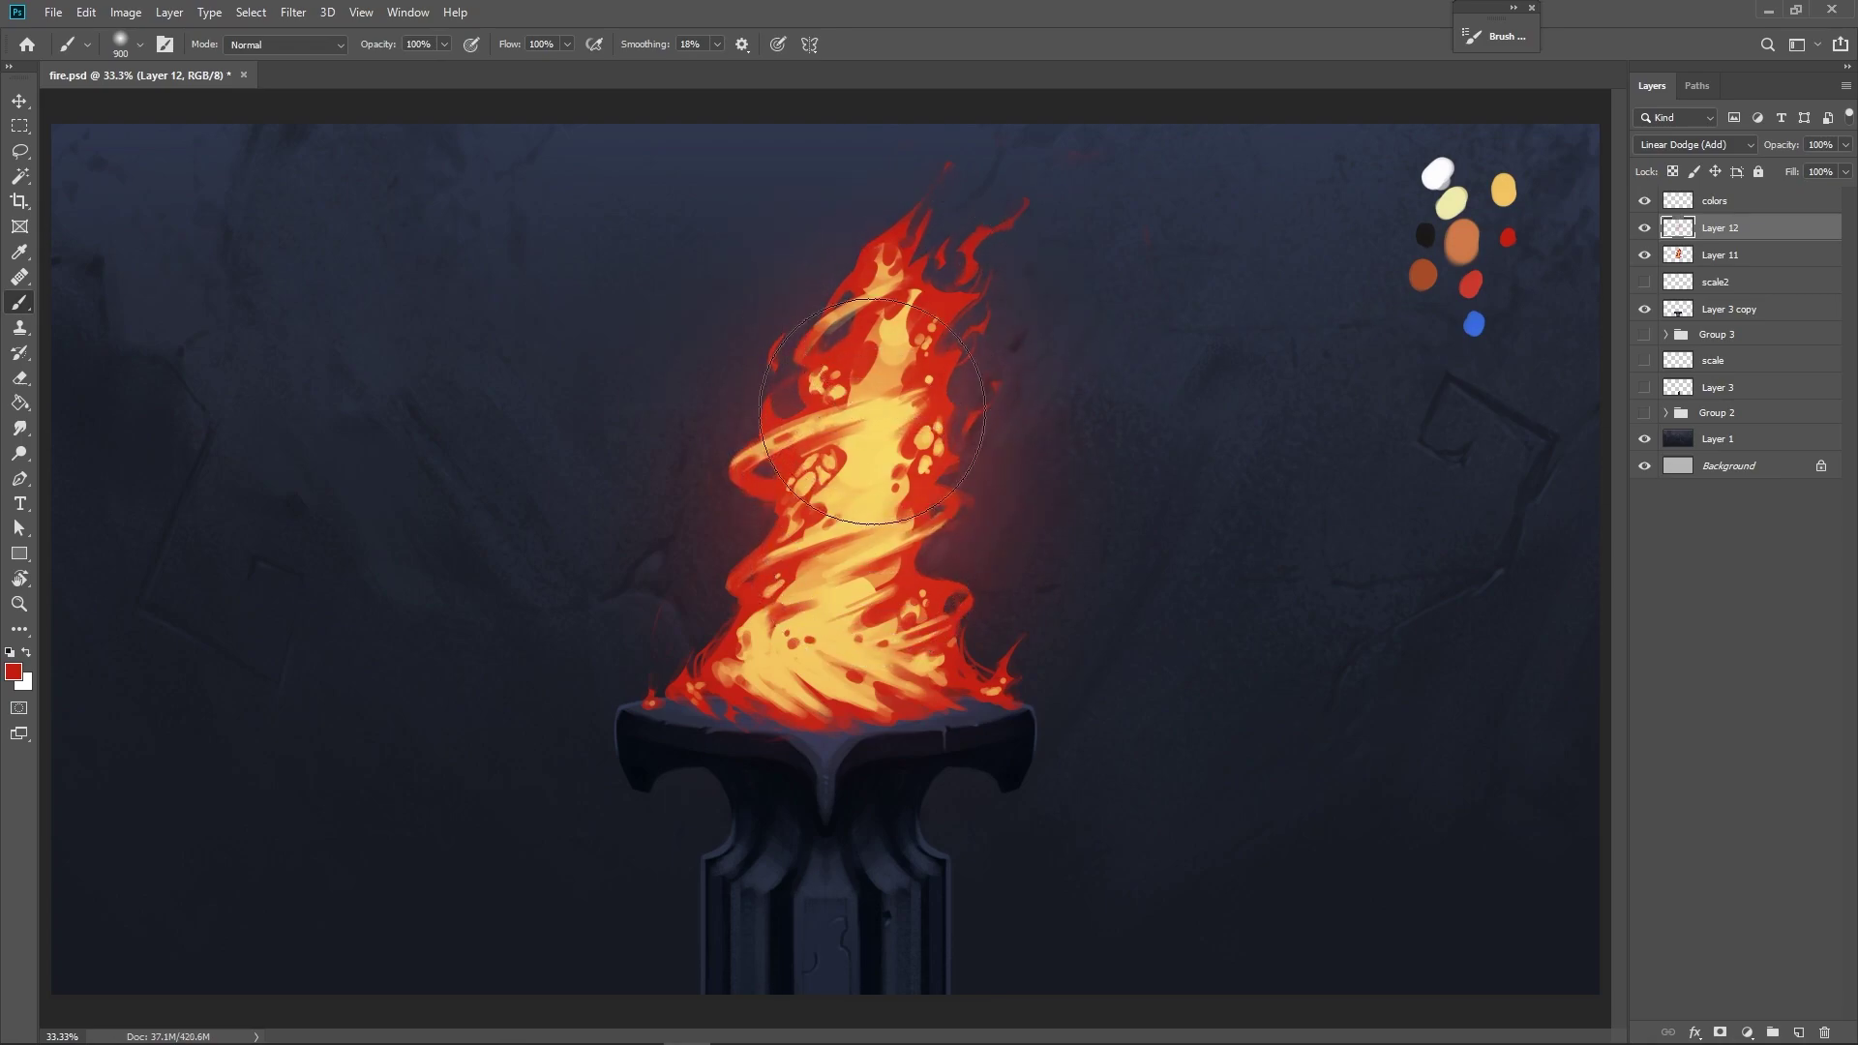
mouse_move(963, 486)
left_mouse_down()
mouse_move(1087, 432)
mouse_move(1004, 424)
mouse_move(984, 456)
left_mouse_up()
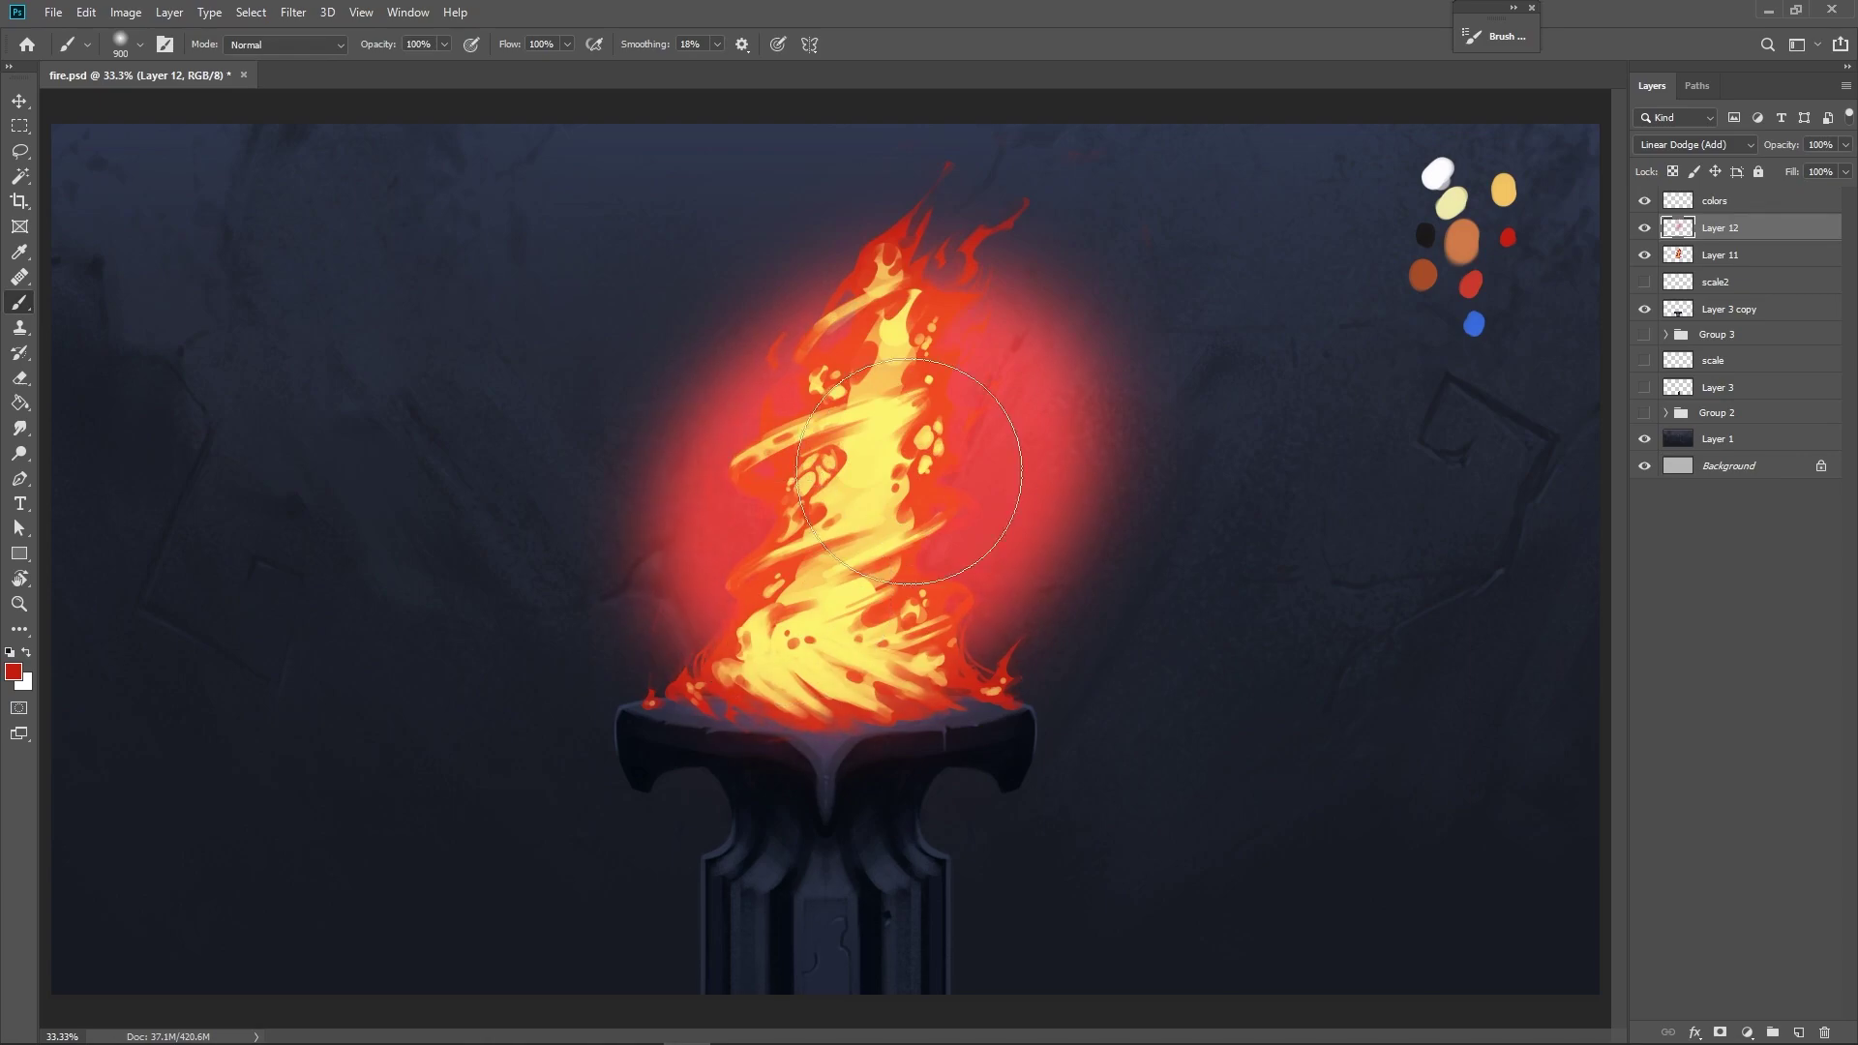
key("ctrl+z")
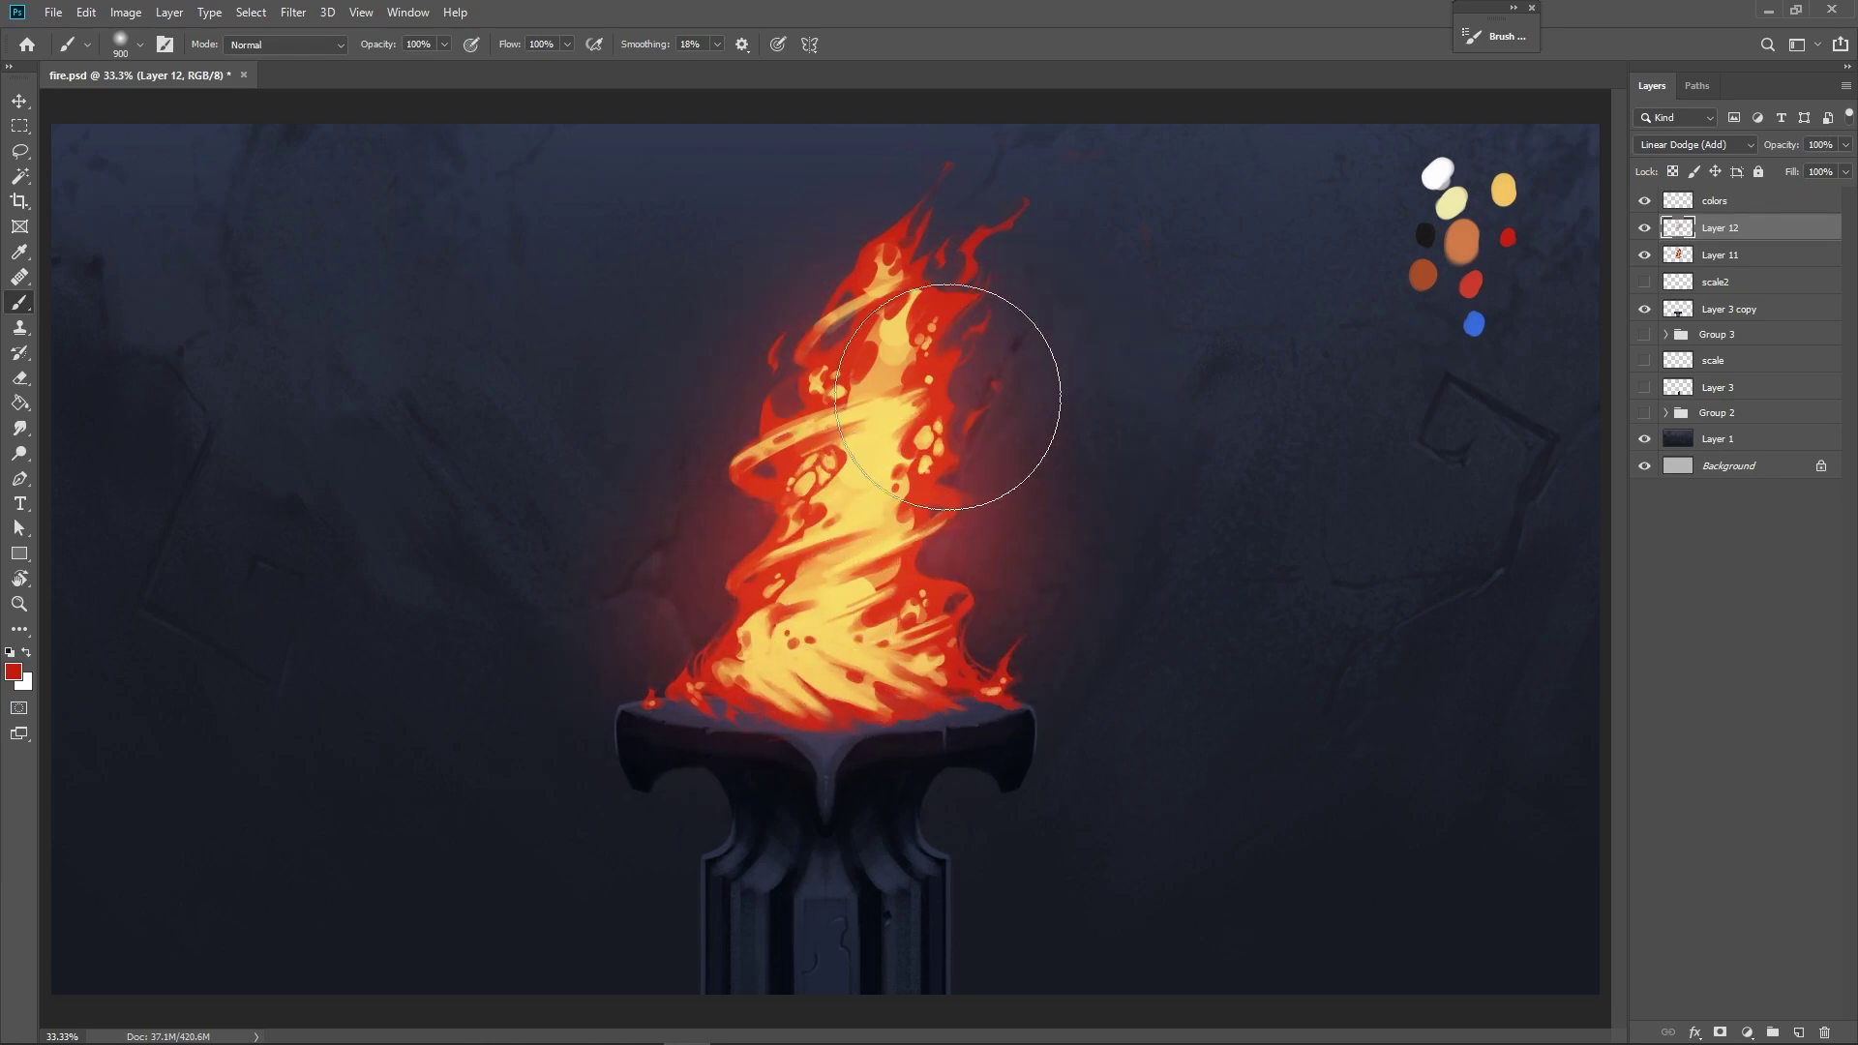
Fade the outer edges of the red glow around the flame with a soft 1100 px eraser.
key("e")
key("bracketright")
key("bracketright")
key("bracketright")
key("bracketright")
key("bracketright")
key("bracketright")
key("bracketright")
key("bracketright")
key("bracketright")
key("bracketright")
key("bracketright")
key("bracketright")
key("bracketright")
key("bracketright")
key("bracketright")
key("bracketright")
key("bracketright")
key("bracketright")
key("bracketright")
key("bracketright")
right_click(1069, 515)
double_click(1203, 573)
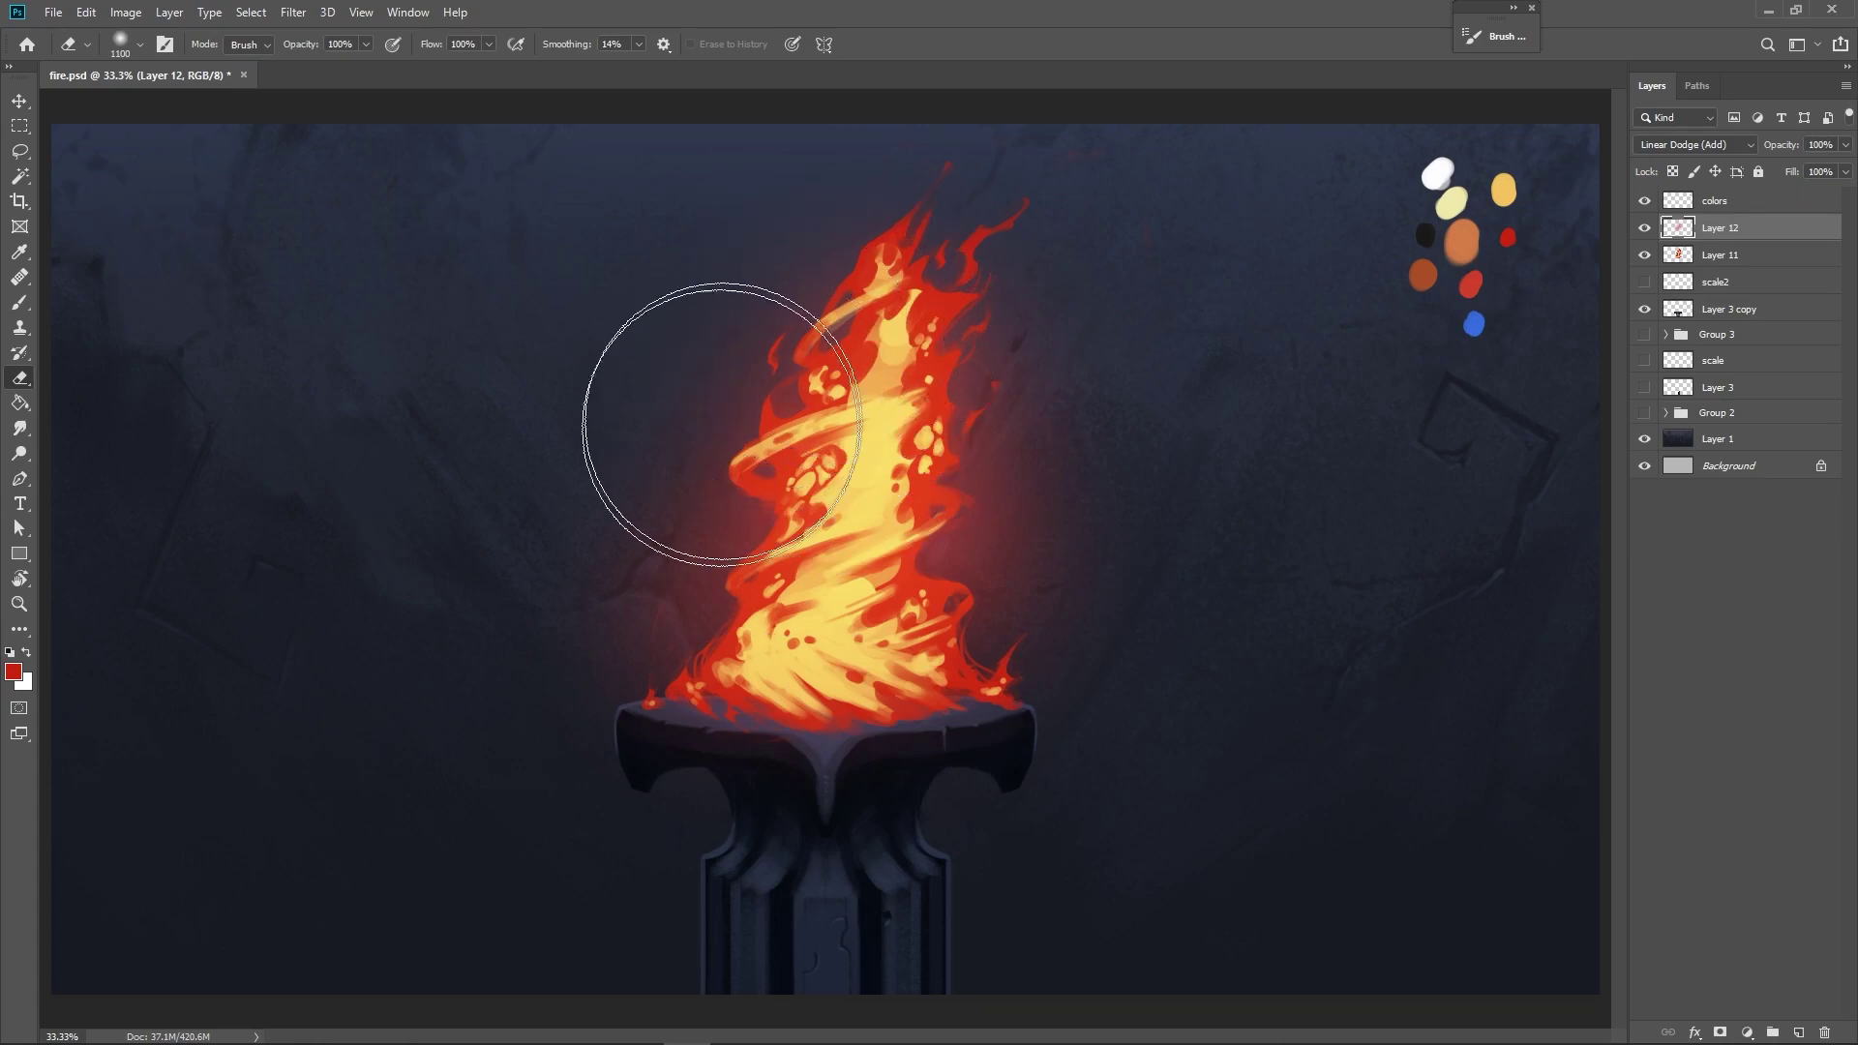
mouse_move(1058, 249)
left_mouse_down()
mouse_move(1111, 373)
mouse_move(1107, 490)
left_mouse_up()
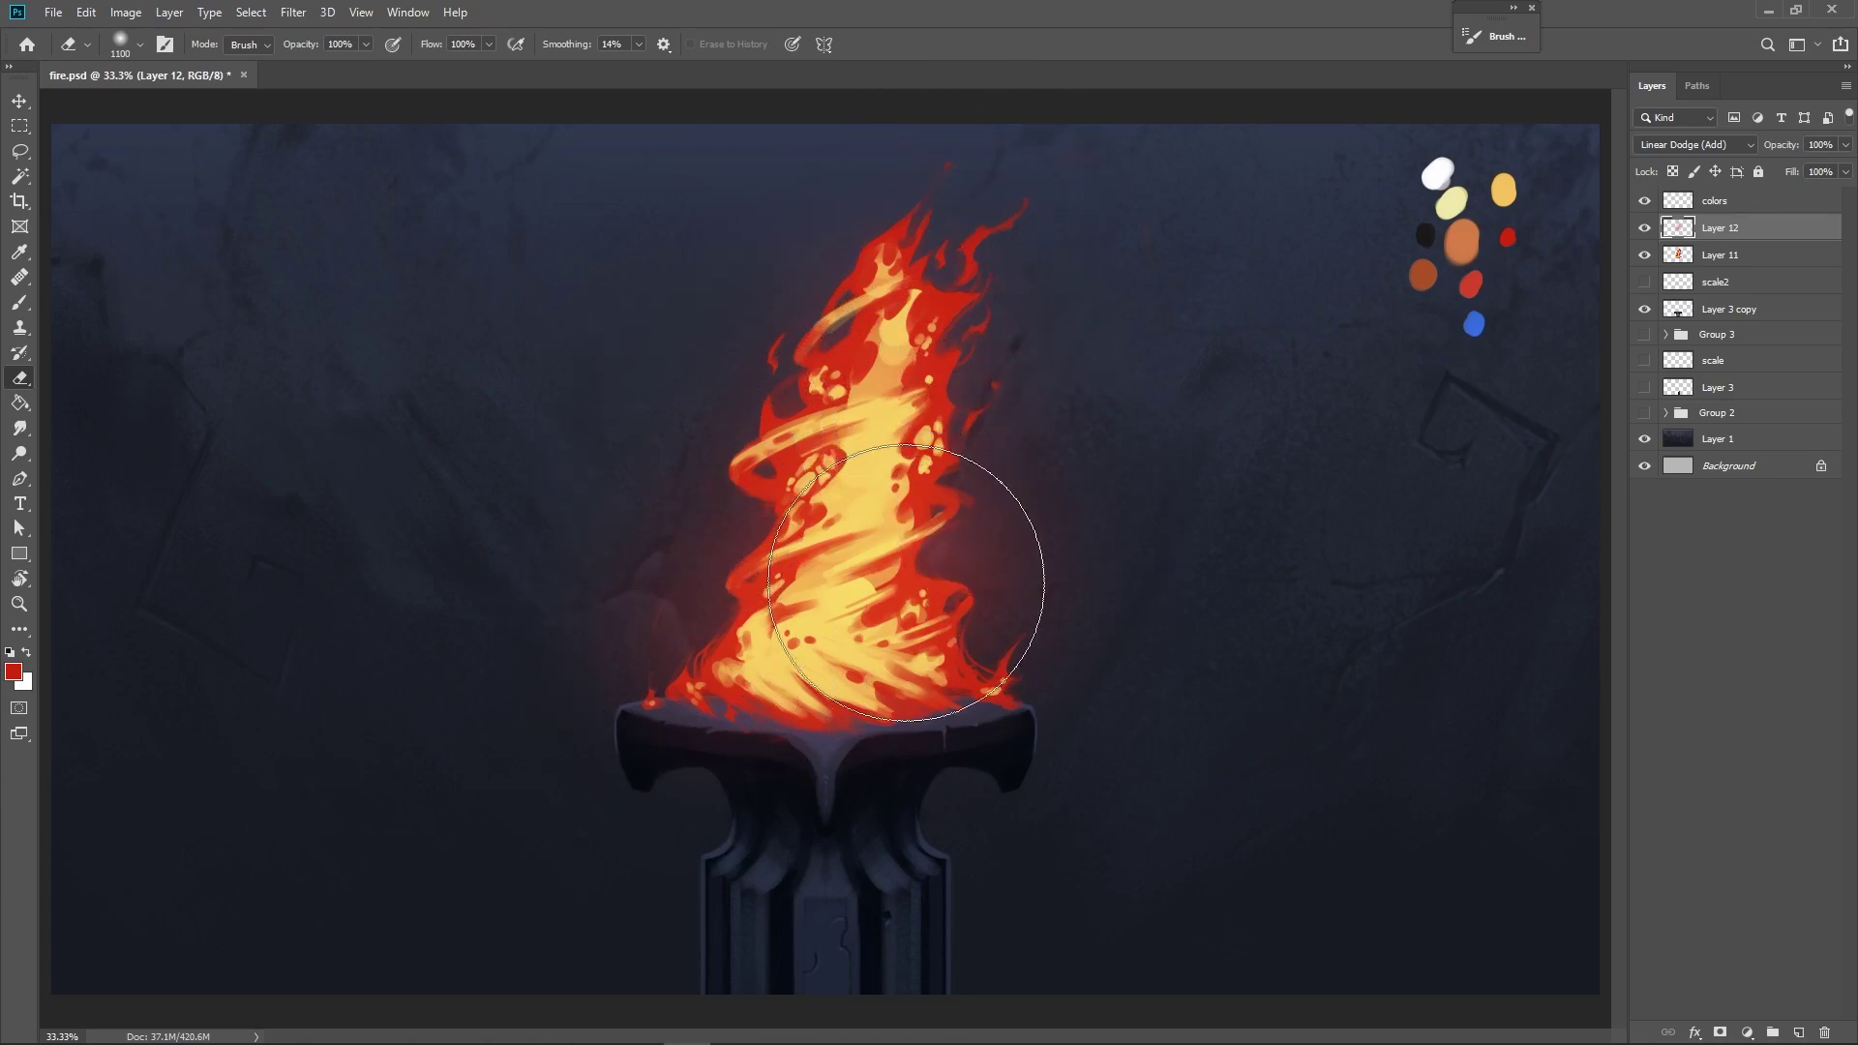
Brighten the flame's core with soft palette yellow at 500 px, reducing the brush to 200 px for finer glow.
key("b")
left_click(1503, 189, "alt")
key("bracketleft")
key("bracketleft")
key("bracketleft")
key("bracketleft")
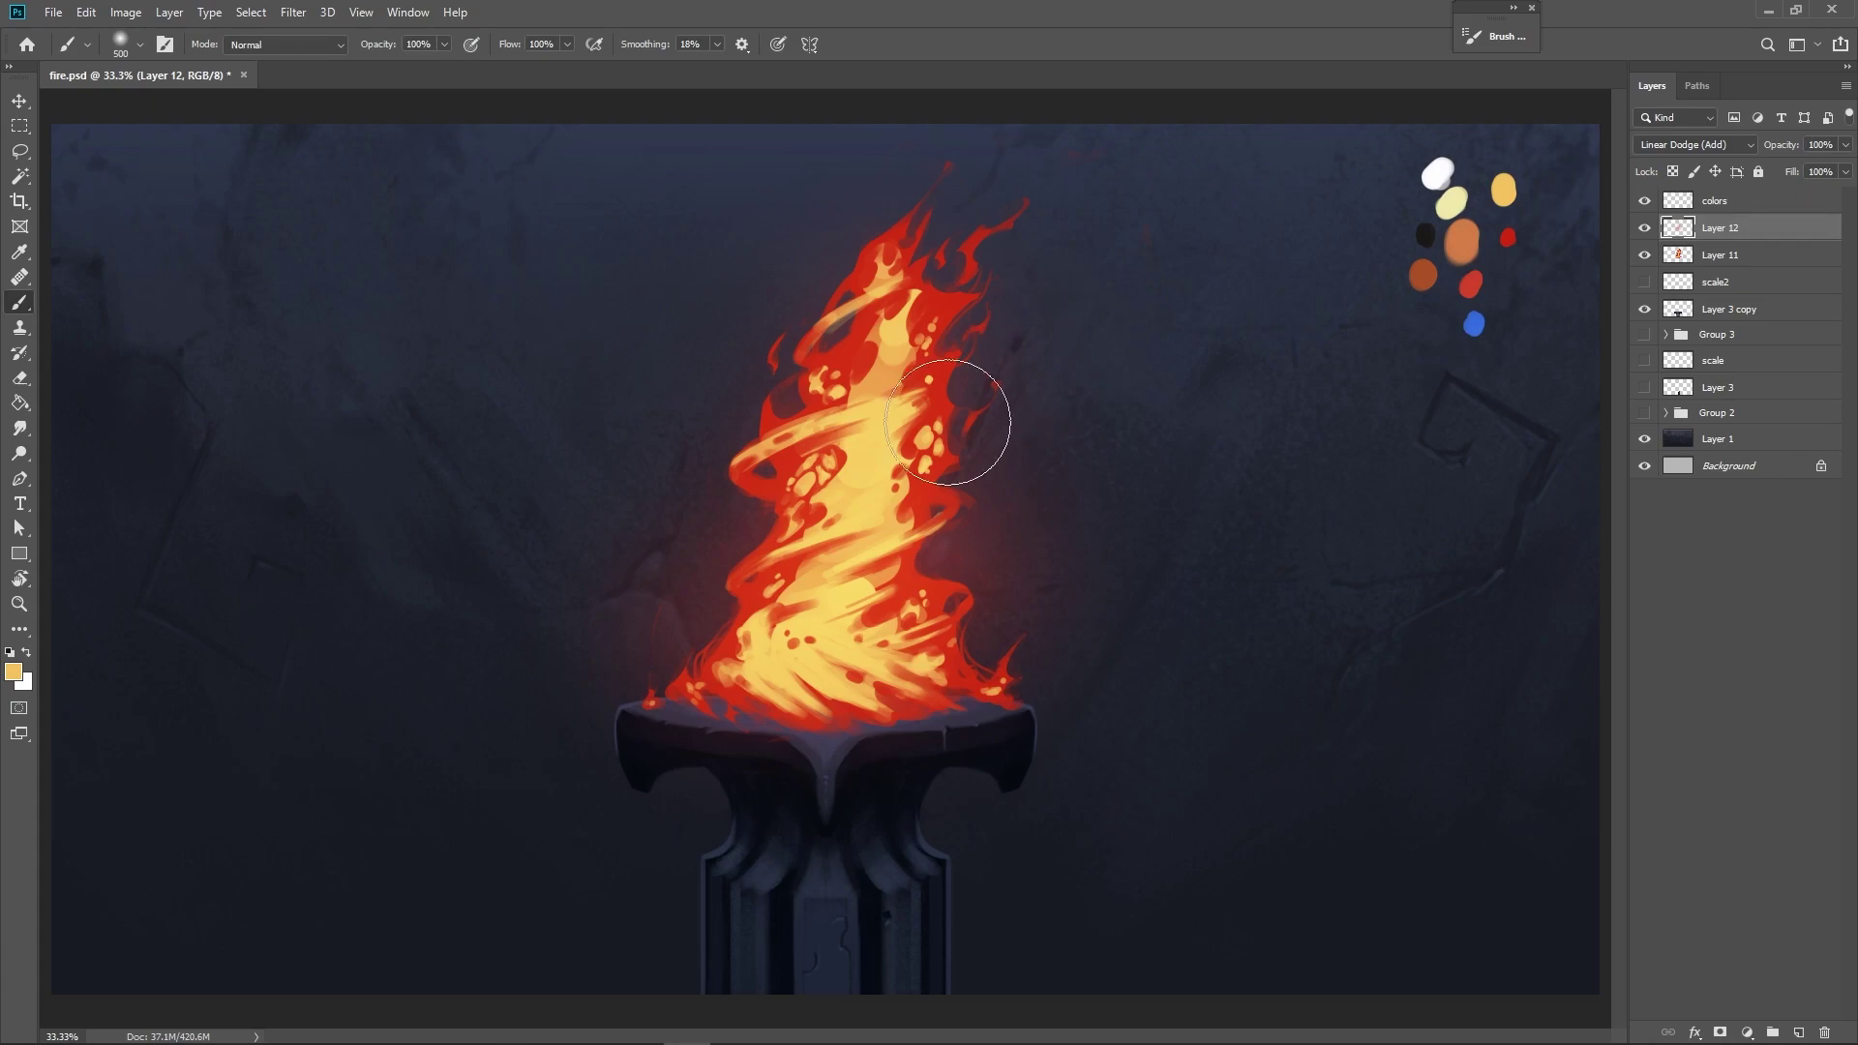
mouse_move(834, 658)
left_mouse_down()
mouse_move(905, 423)
mouse_move(831, 618)
mouse_move(890, 344)
mouse_move(860, 601)
mouse_move(880, 518)
mouse_move(860, 594)
mouse_move(863, 550)
mouse_move(941, 636)
mouse_move(877, 592)
mouse_move(865, 485)
mouse_move(883, 416)
left_mouse_up()
key("bracketleft")
key("bracketleft")
key("bracketleft")
key("bracketleft")
key("bracketleft")
key("bracketright")
key("bracketright")
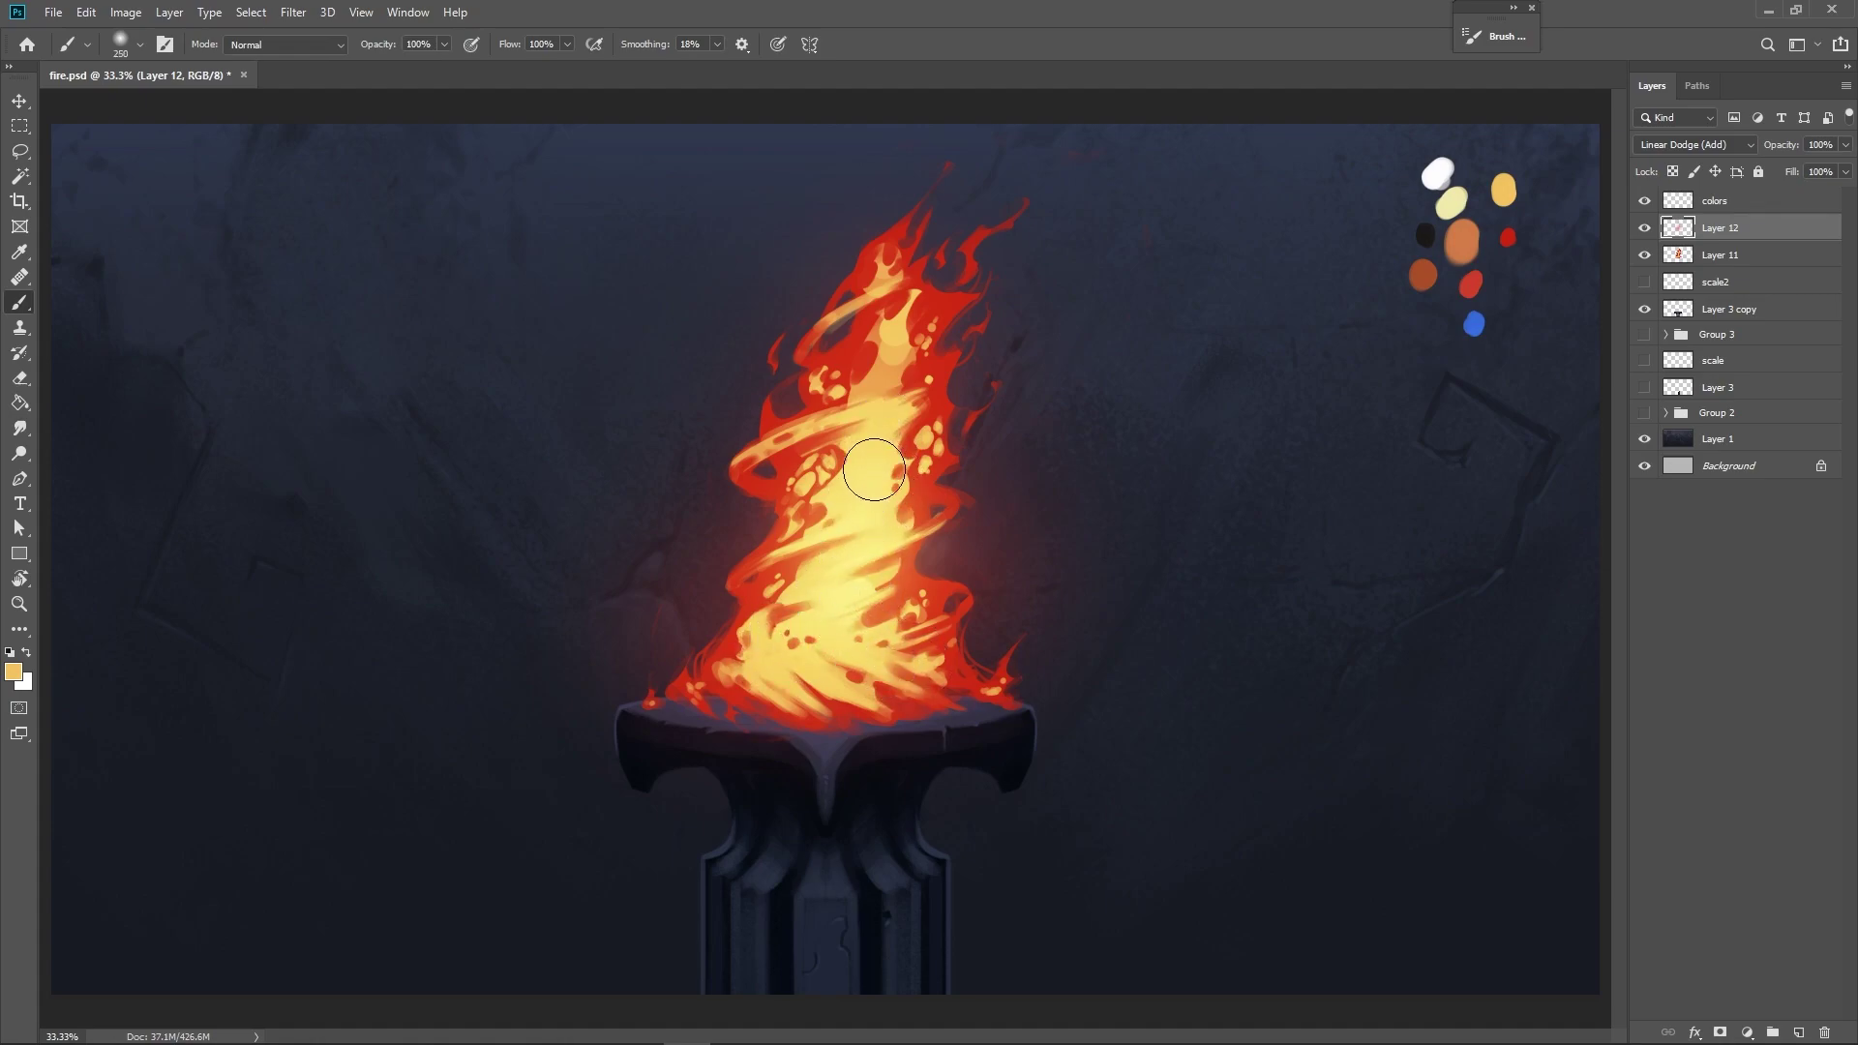